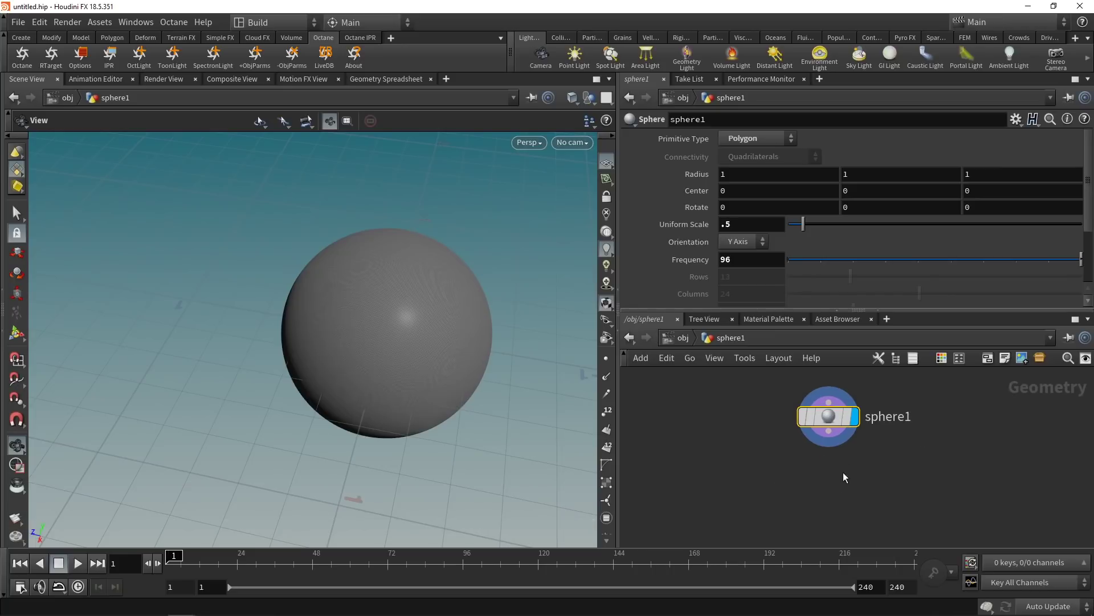
Step: Add a Normal node after sphere1 and have it add normals to points
key(Tab)
text(nor)
key(Return)
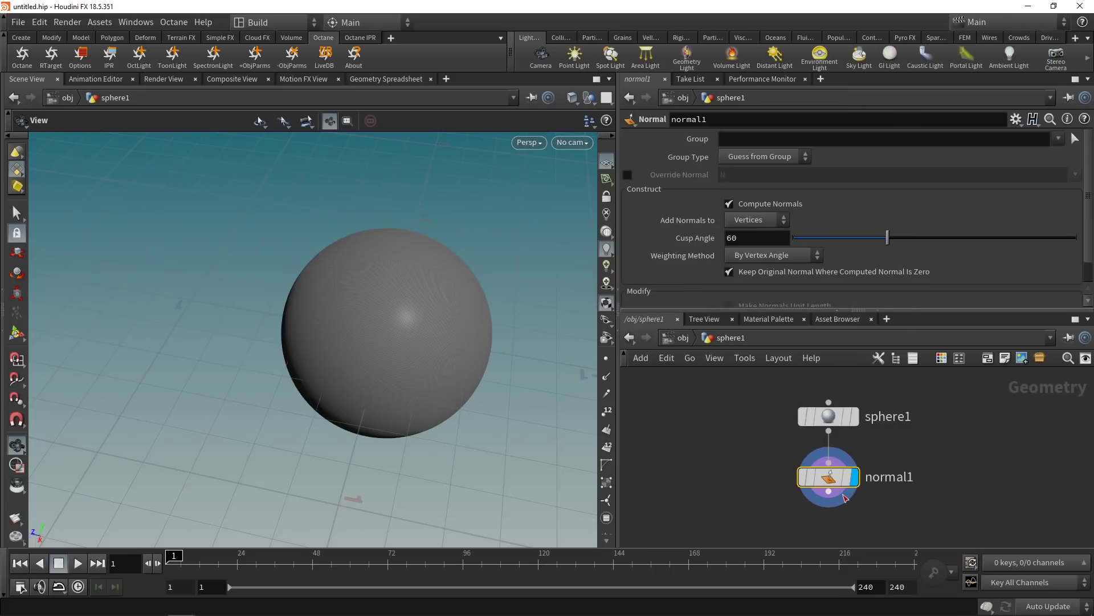
click(770, 222)
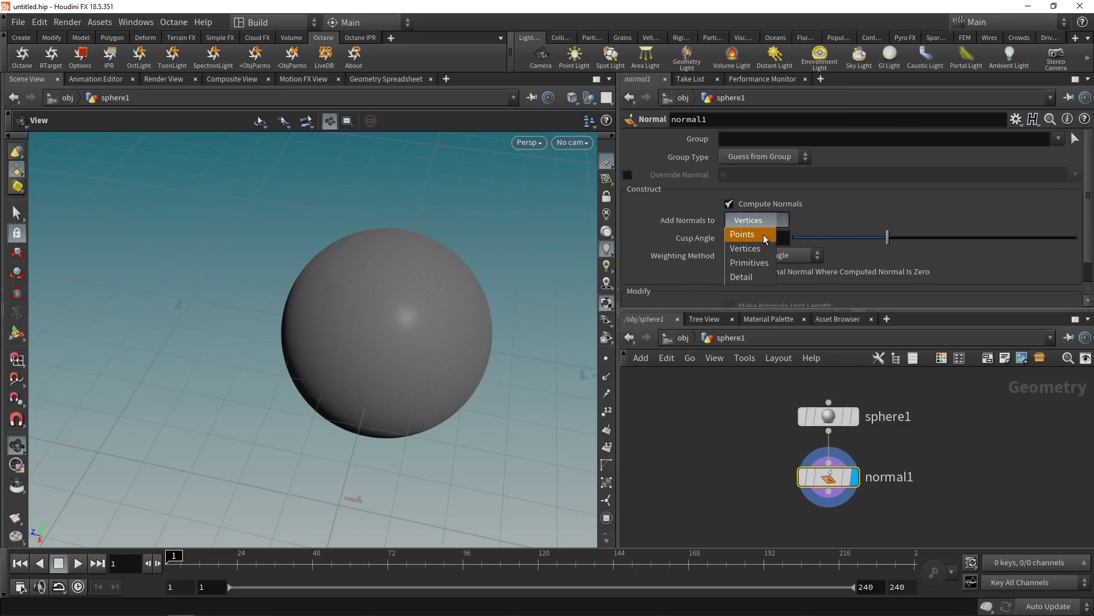
click(764, 233)
Step: Add a UV Texture node after normal1 with Polar texture type and Point attribute class
key(Tab)
text(uvtext)
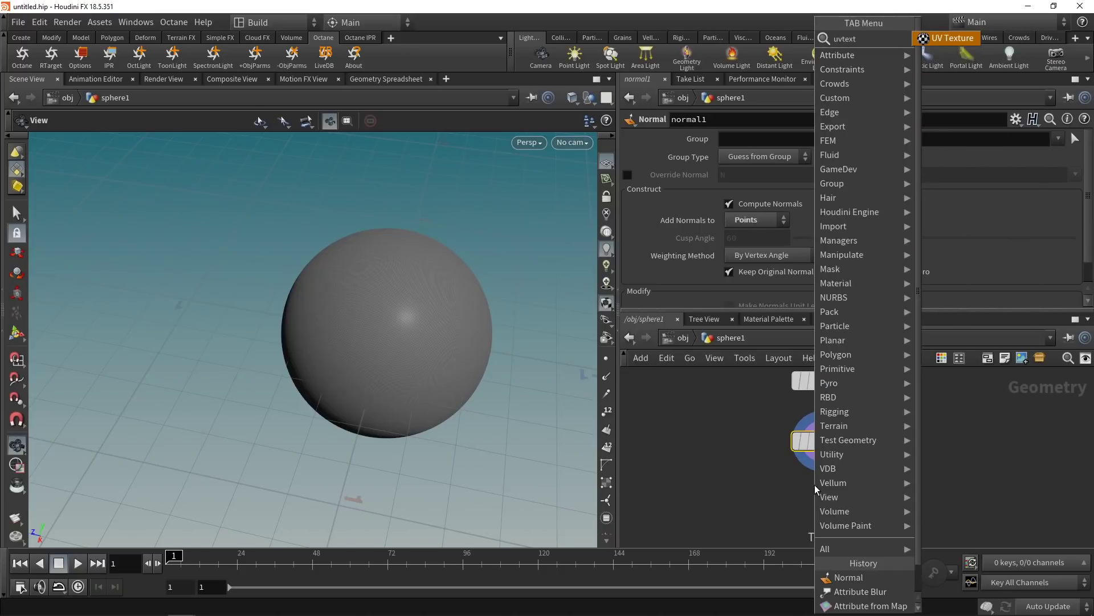
key(Return)
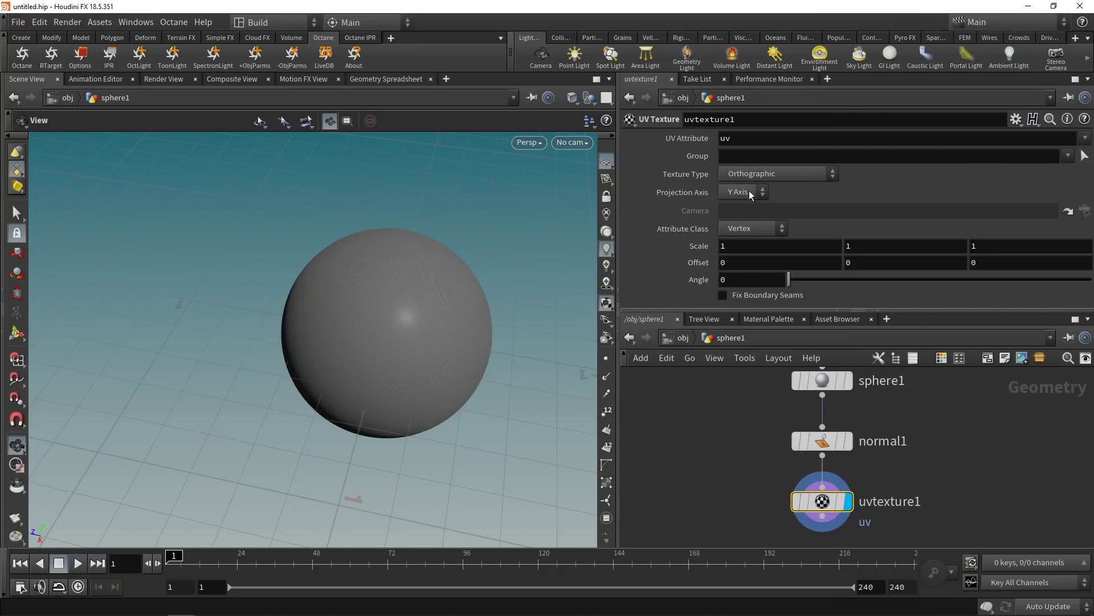
click(751, 176)
click(754, 200)
click(748, 231)
click(748, 258)
Step: Add an Attribute from Map node below uvtexture1 and display it to show the UV colour map on the sphere
scroll(712, 471, down, 2)
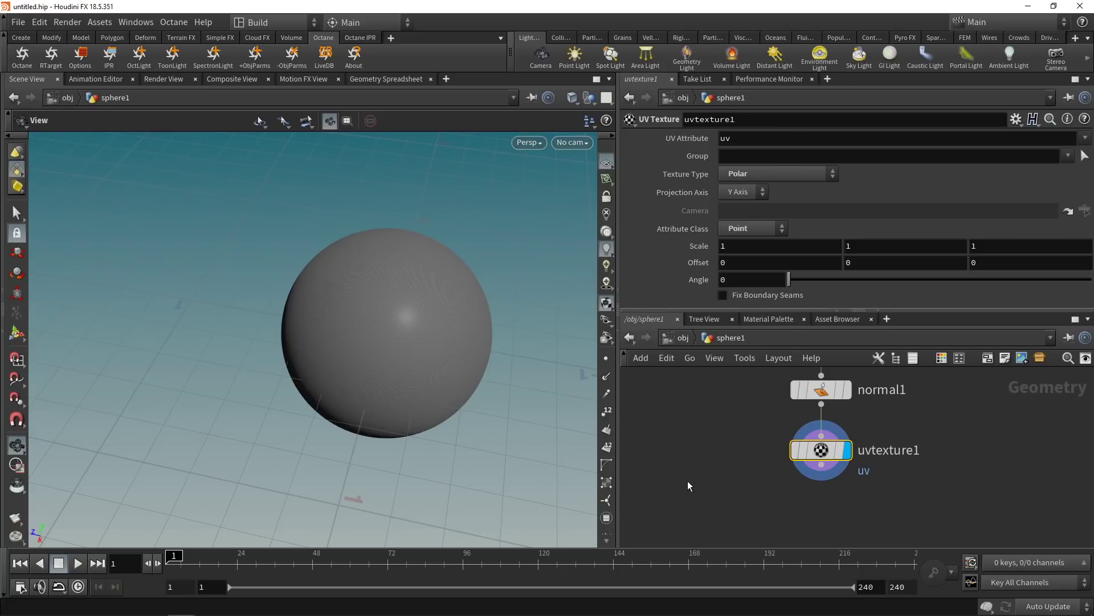
key(Tab)
text(att)
text( from map)
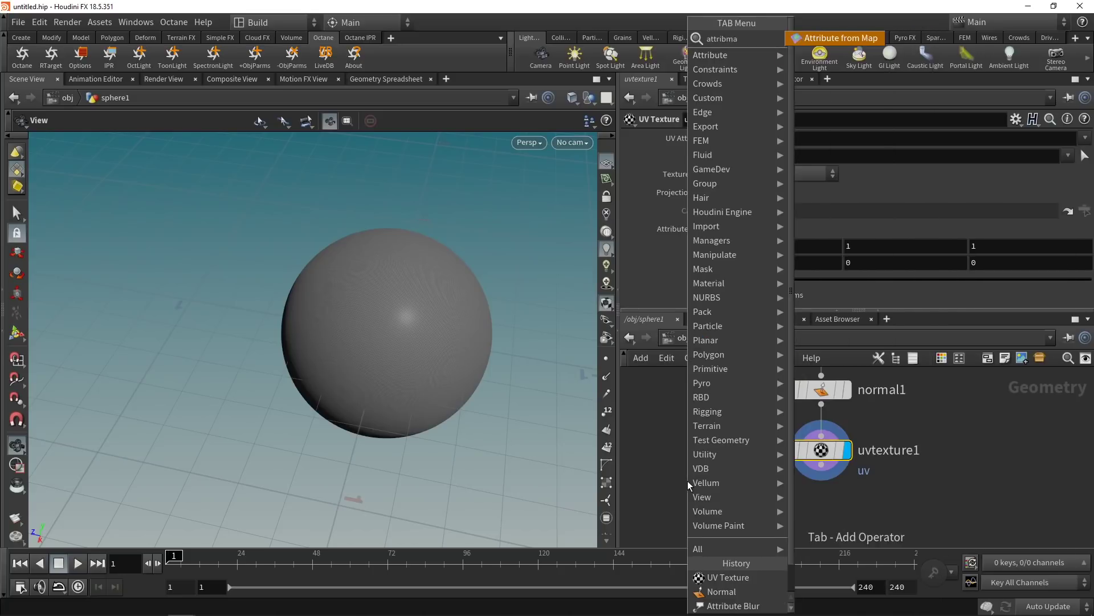
key(Return)
click(695, 507)
click(721, 510)
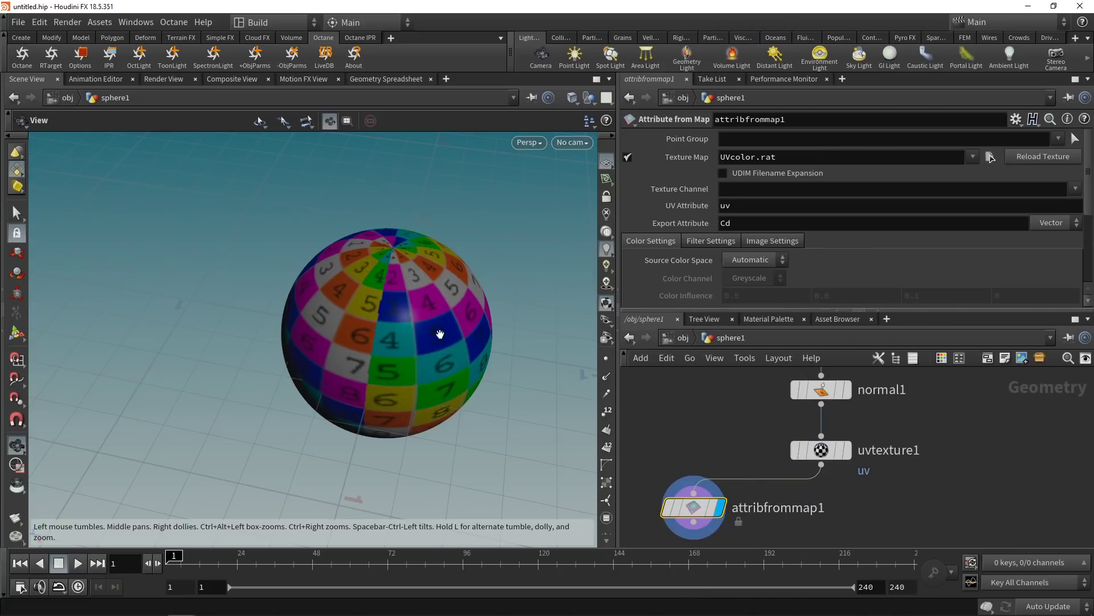
Step: Insert an Attribute Blur node between uvtexture1 and attribfrommap1, blurring uv with 100 iterations
scroll(880, 477, down, 3)
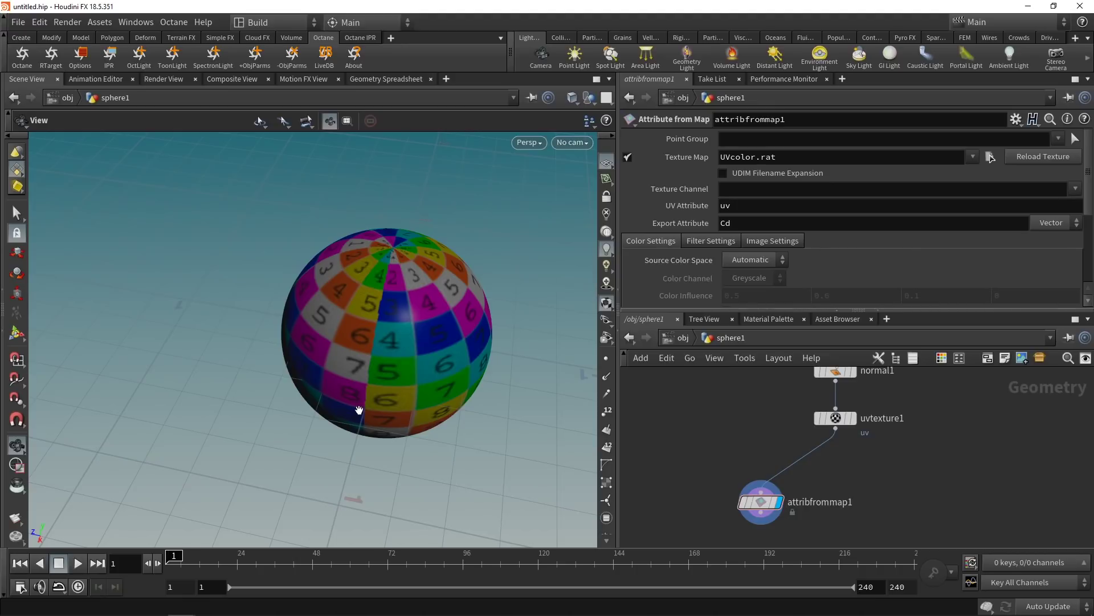
key(Tab)
text(attrib)
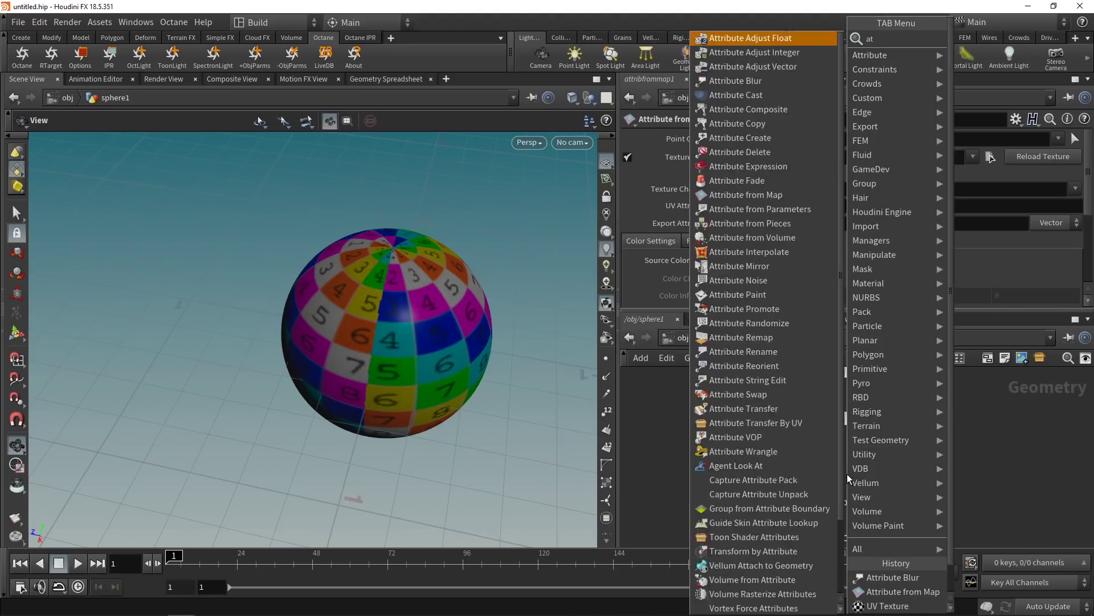
key(Return)
click(847, 474)
click(730, 156)
text(uv)
drag(792, 192, 1091, 189)
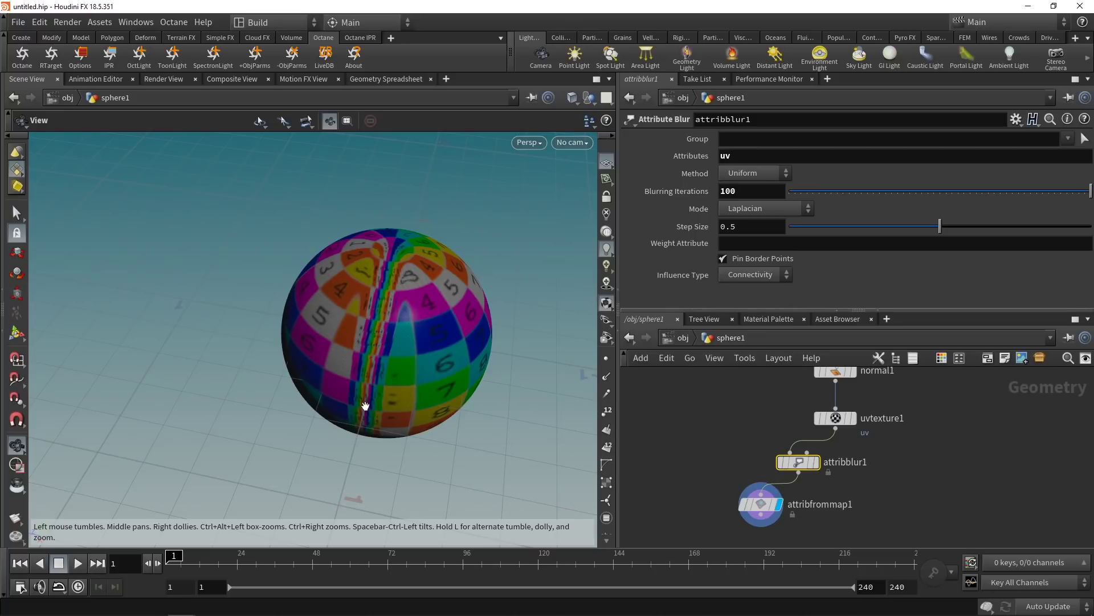
Step: Insert a Point Wrangle node between uvtexture1 and attribblur1, aligned under uvtexture1
key(Tab)
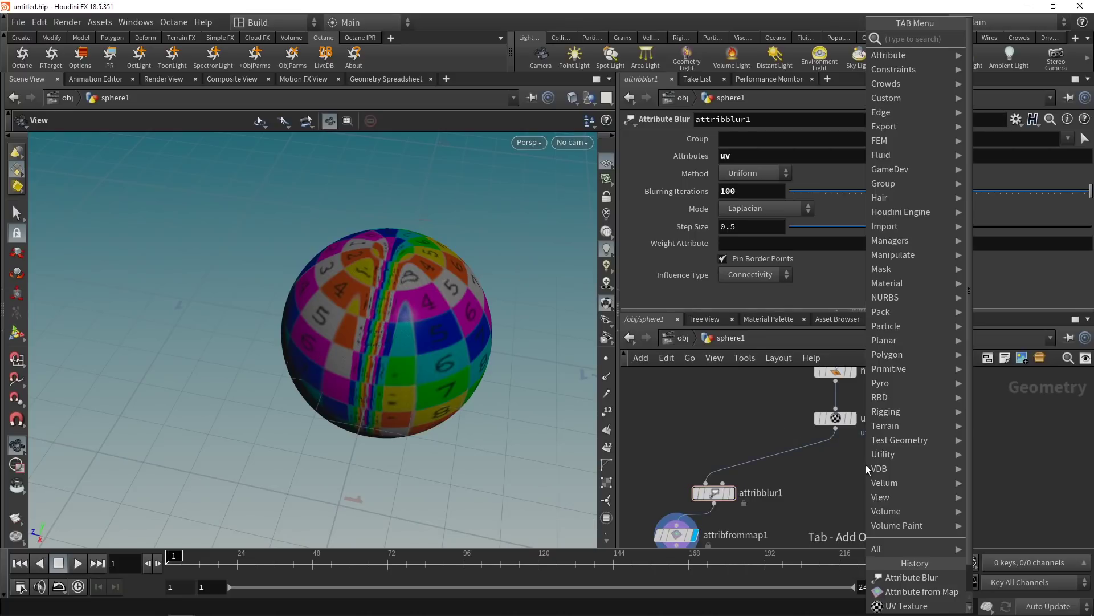
text(wrangle)
key(Return)
click(866, 464)
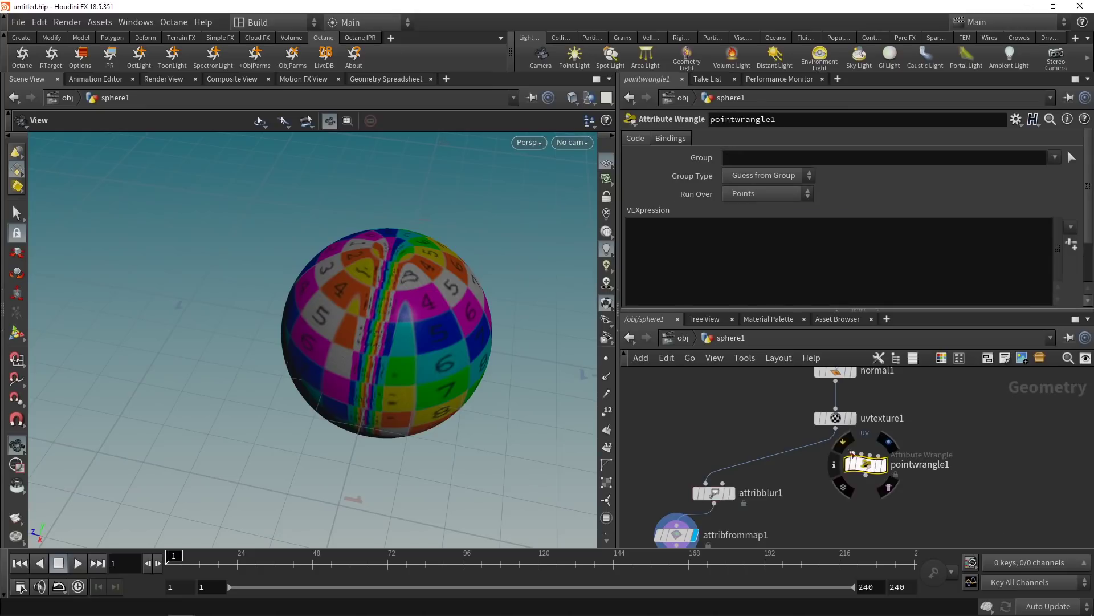
click(835, 429)
click(852, 455)
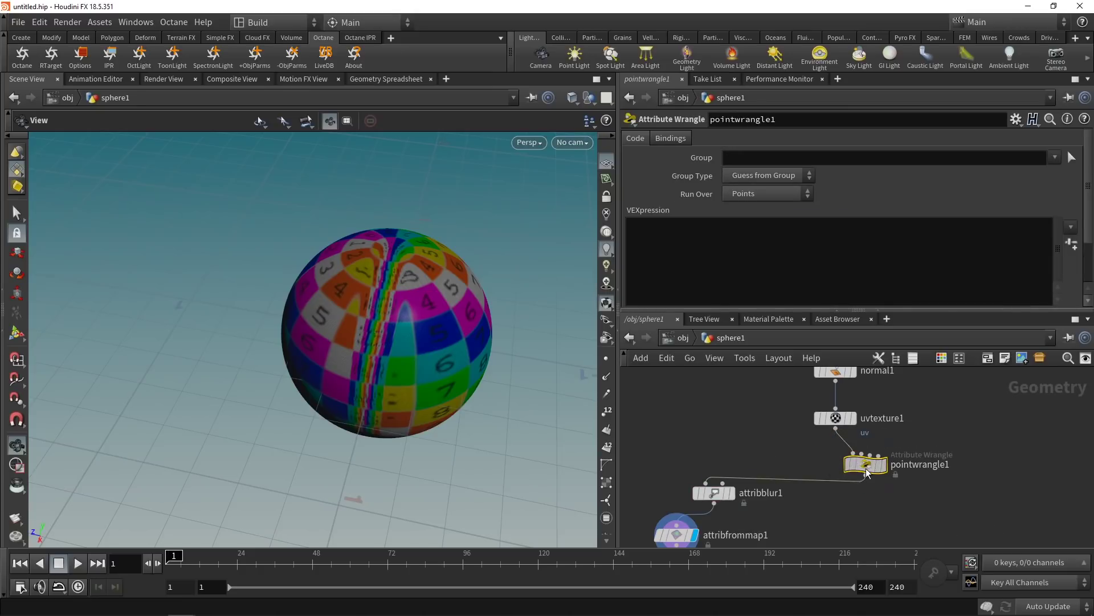
drag(867, 472, 837, 466)
click(695, 252)
text(v@u)
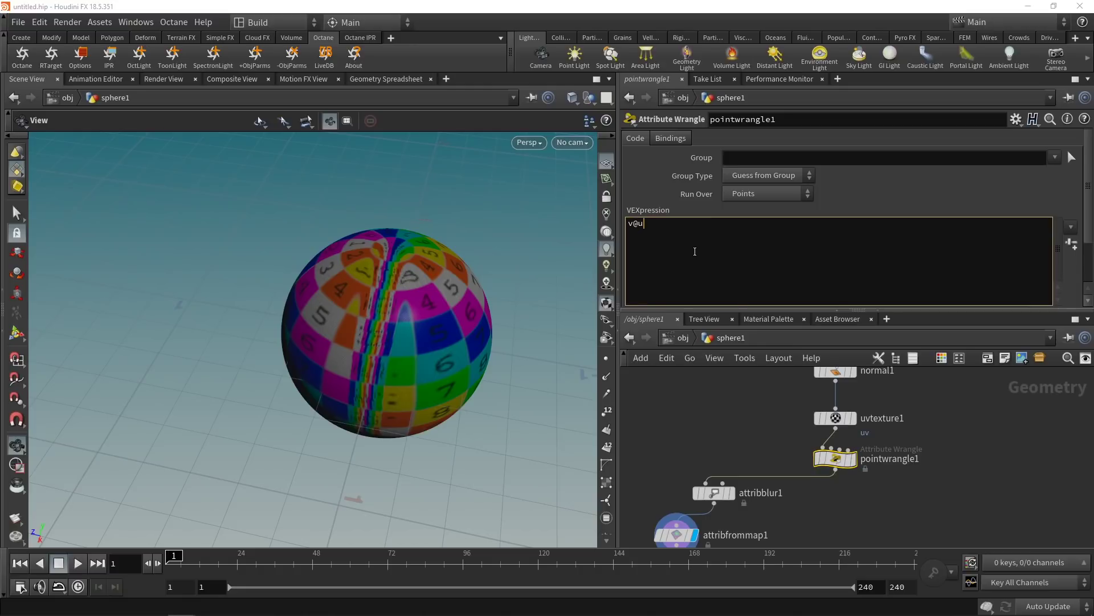
text(v.x = chramp();)
key(Left)
key(Left)
text("")
key(Left)
text(Remap_UV)
key(BackSpace)
text(, v@uv.x)
key(Escape)
Step: Shape the Remap U ramp as a triangle, with value 1 at its midpoint and value 0 at position 1
scroll(912, 268, down, 1)
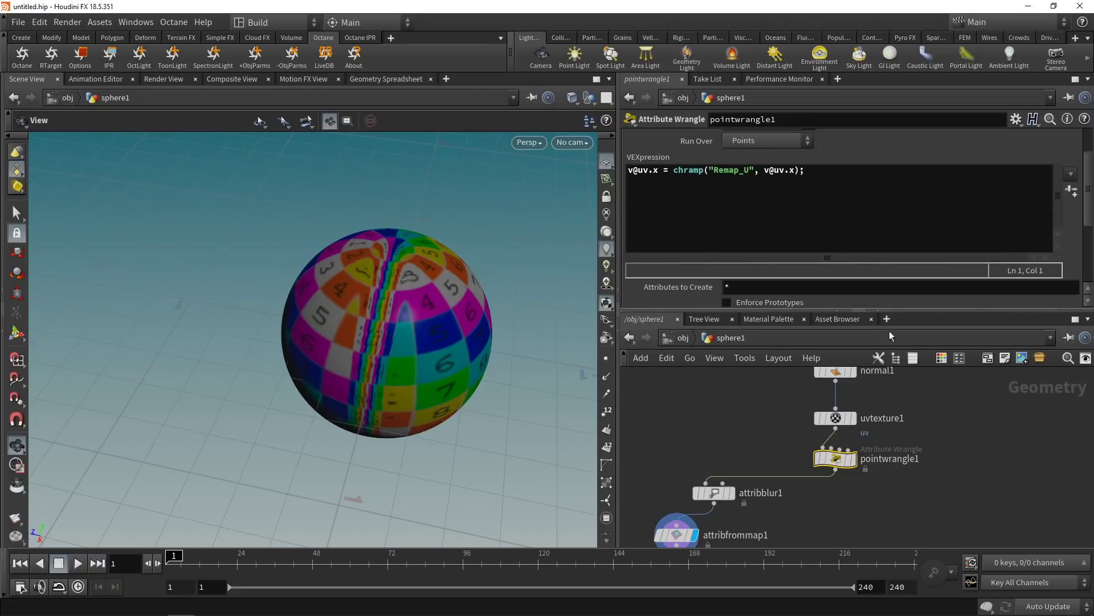
drag(846, 309, 845, 432)
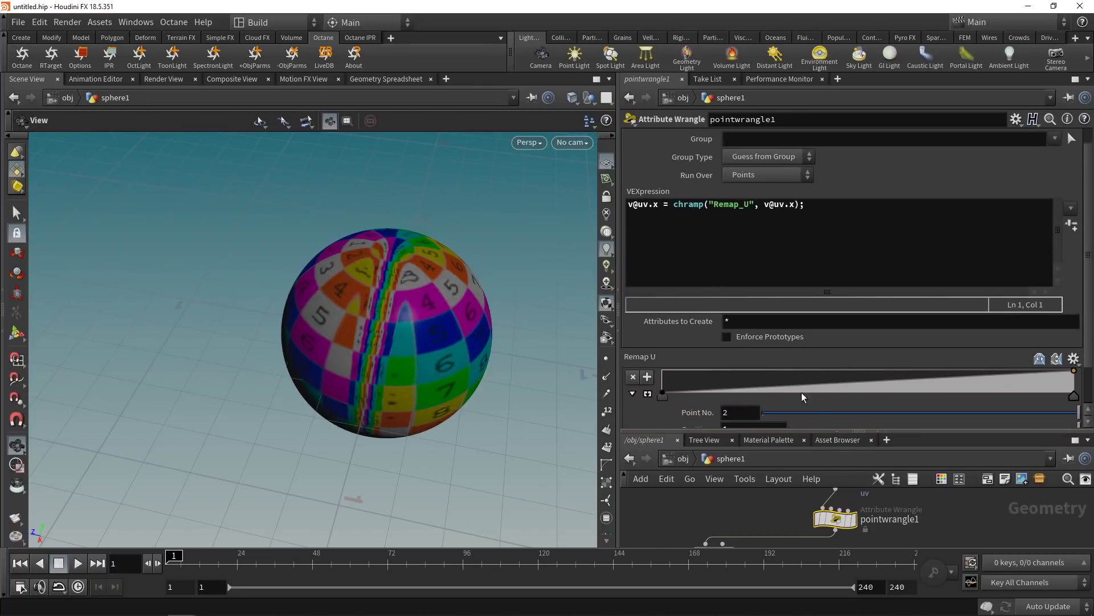
scroll(1072, 399, down, 1)
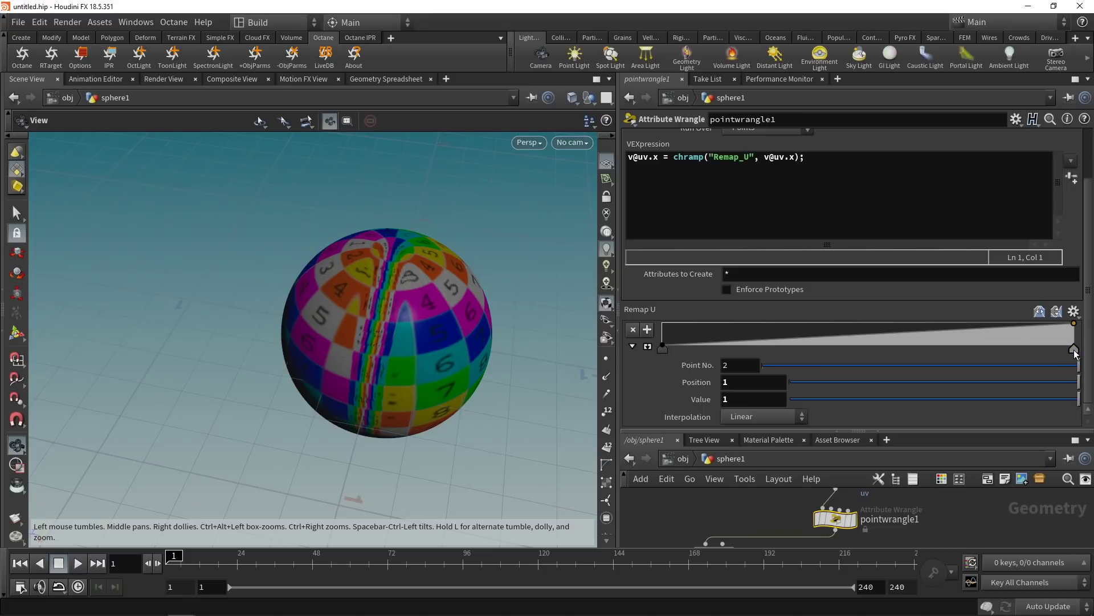
drag(1075, 352, 879, 344)
drag(735, 382, 802, 390)
key(BackSpace)
key(Return)
drag(1037, 341, 1074, 347)
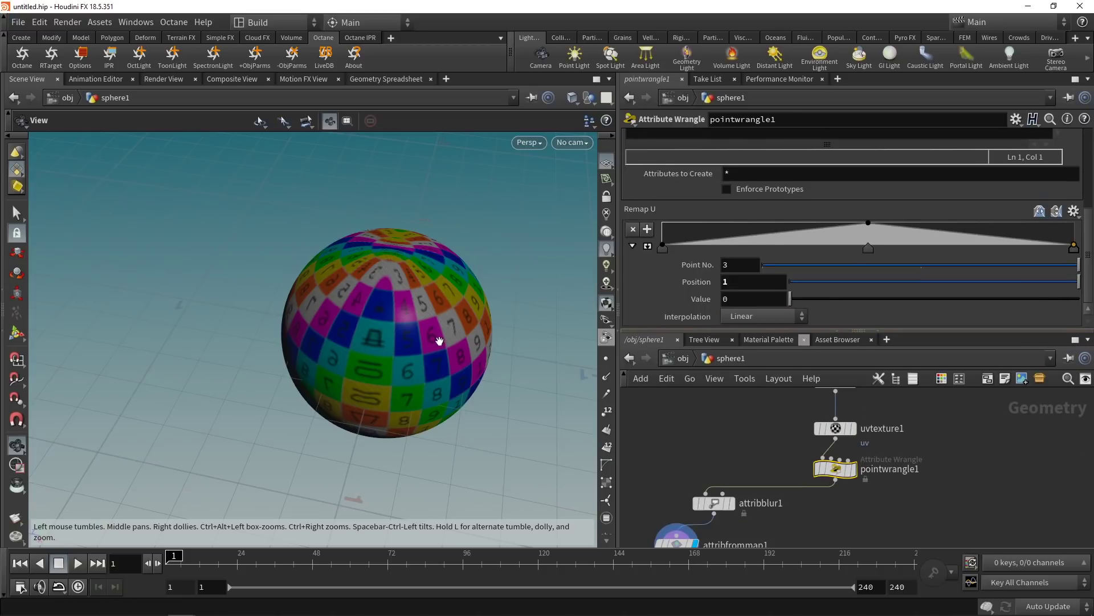
Step: Compare the UV seam on the sphere with the point wrangle bypassed and active
drag(449, 311, 376, 376)
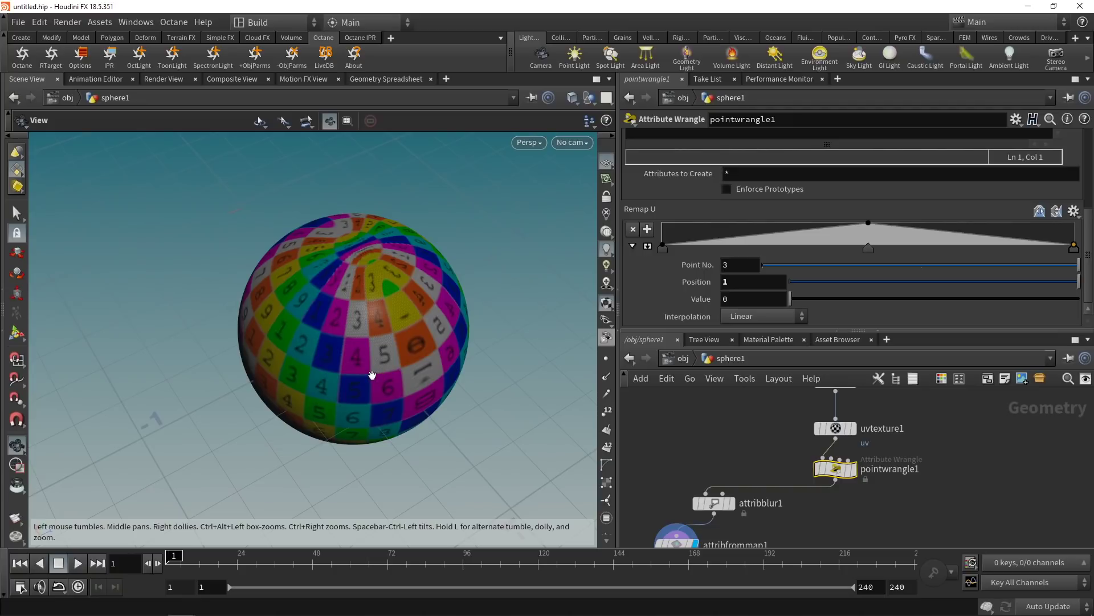
drag(408, 336, 374, 331)
mouse_move(810, 473)
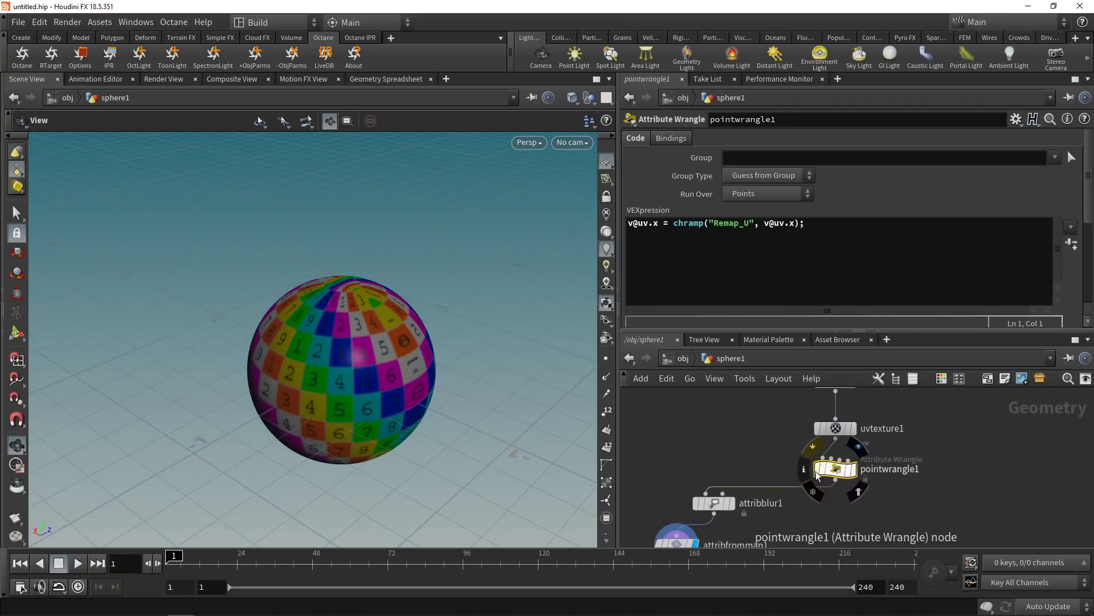
key(q)
key(q)
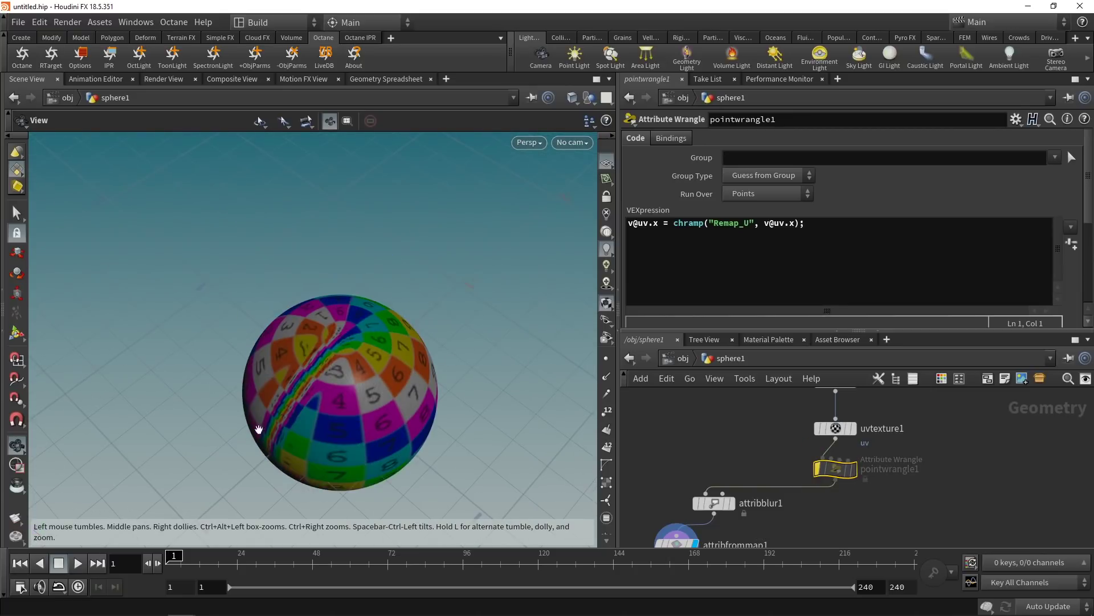
drag(254, 430, 268, 456)
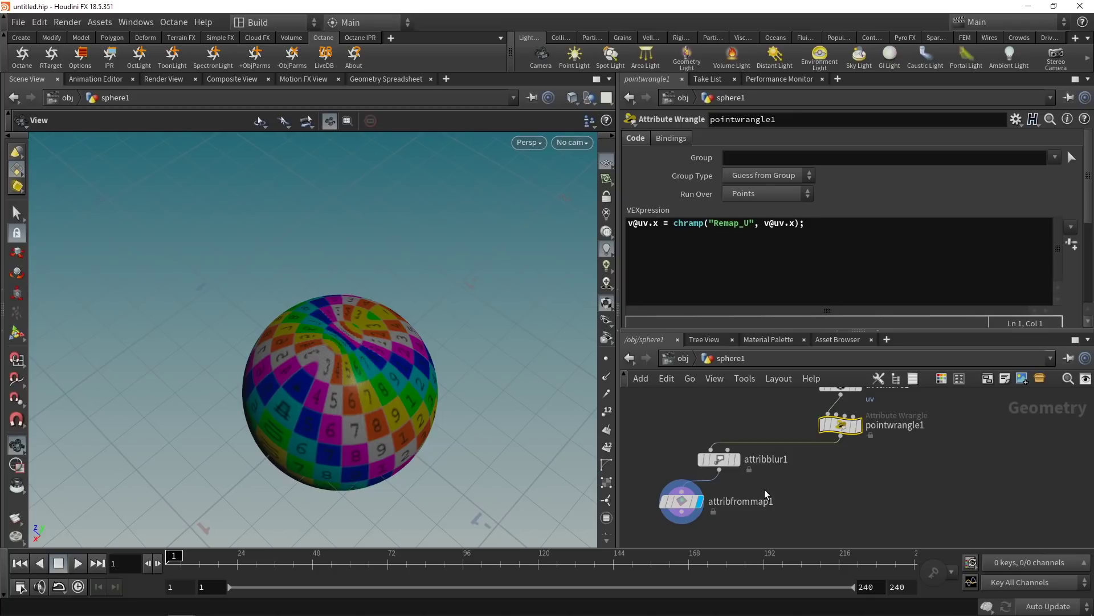
Step: Add a Scatter and Align node, connect pointwrangle1 to its input and display it
click(837, 493)
key(Tab)
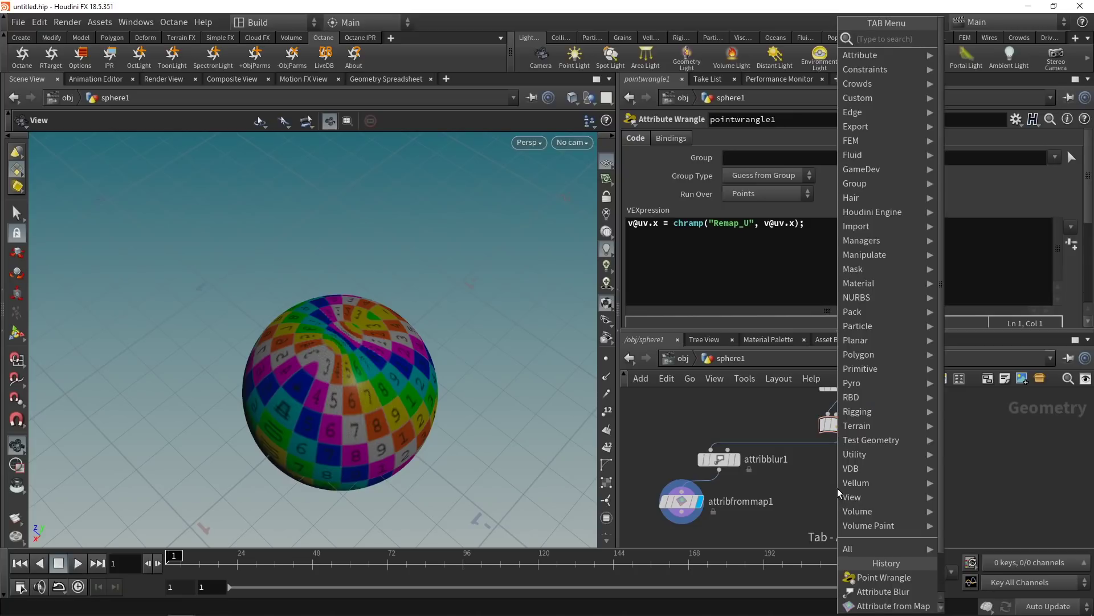
text(scatt)
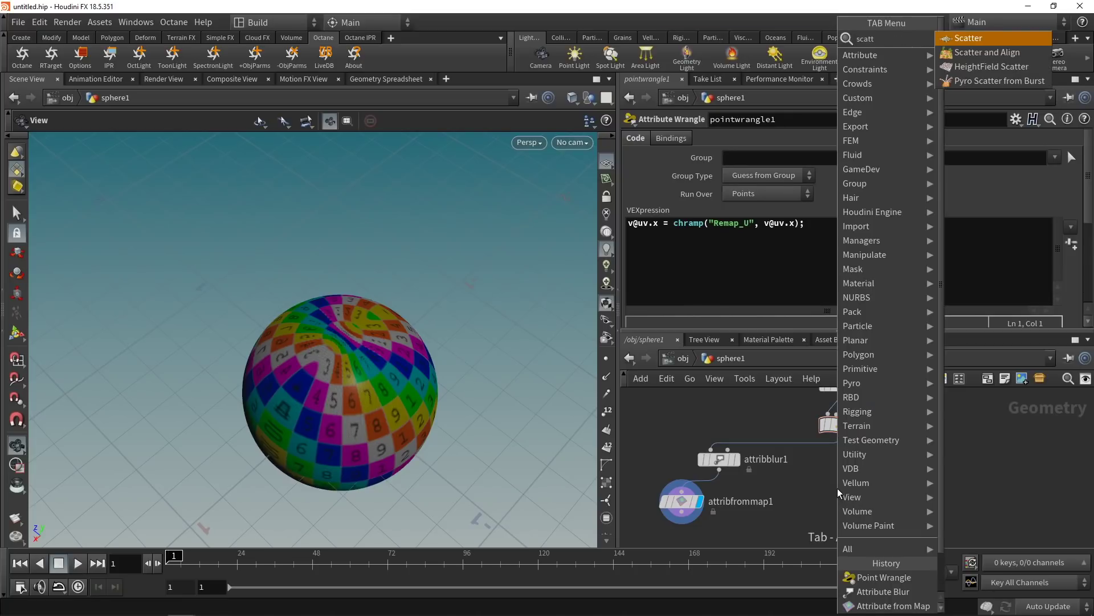
key(Down)
key(Return)
click(841, 437)
click(833, 477)
click(858, 488)
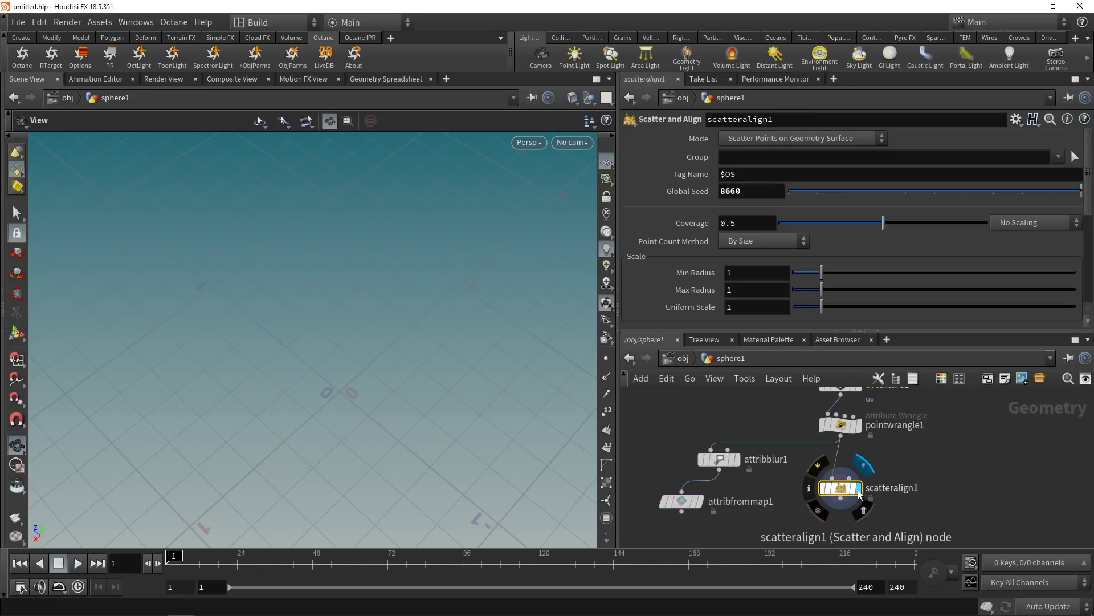
Step: Set the scatter's point count method to By Point Spacing, disable minimum spacing and set the spacing to 0.01
click(782, 243)
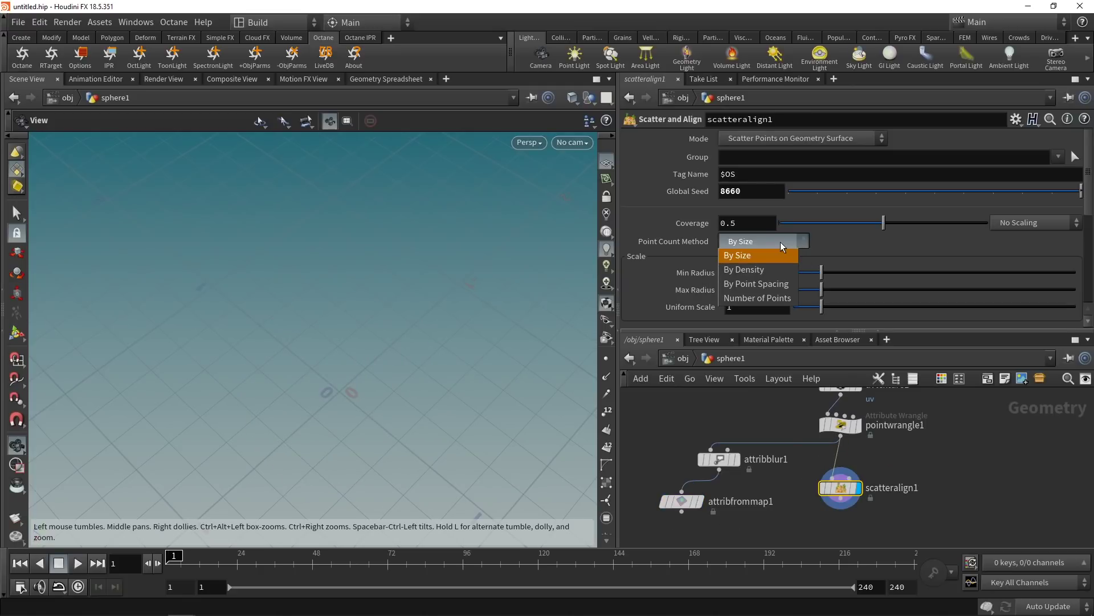
click(776, 288)
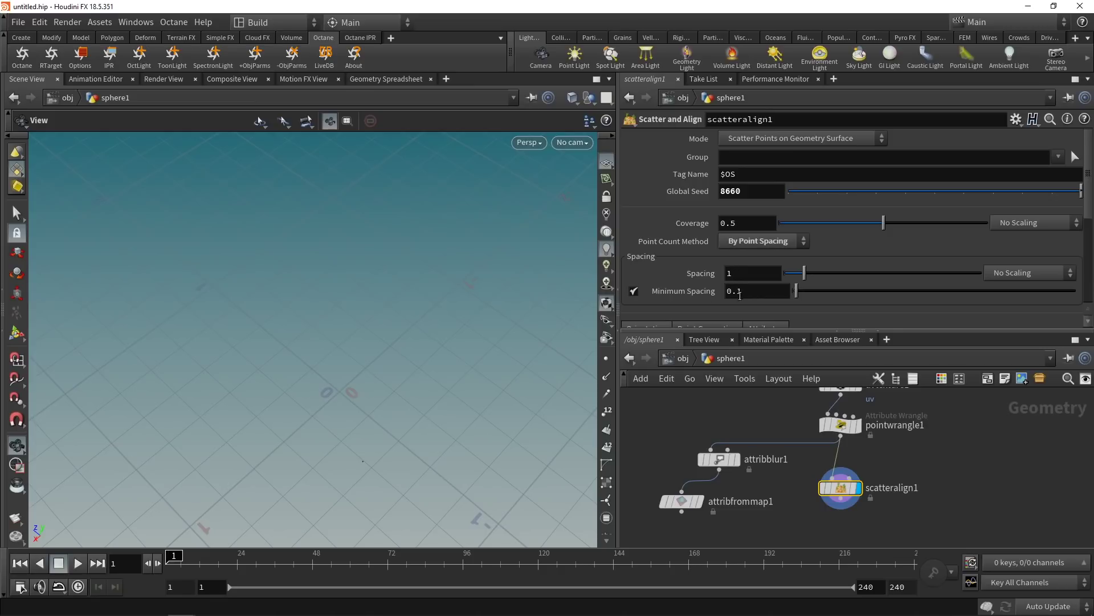
click(633, 291)
click(756, 275)
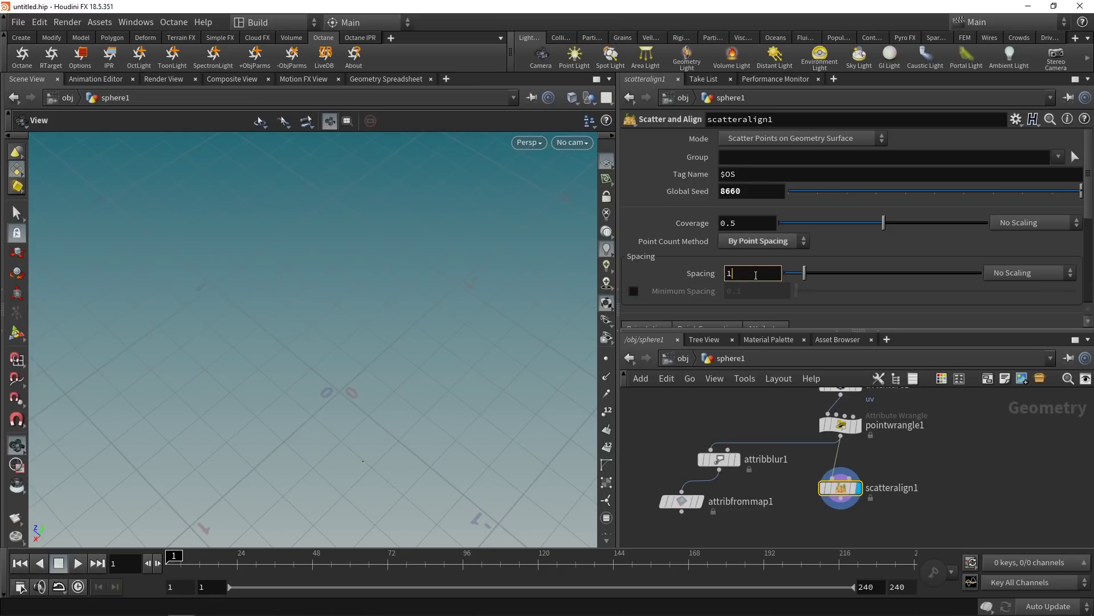
text(1)
key(Return)
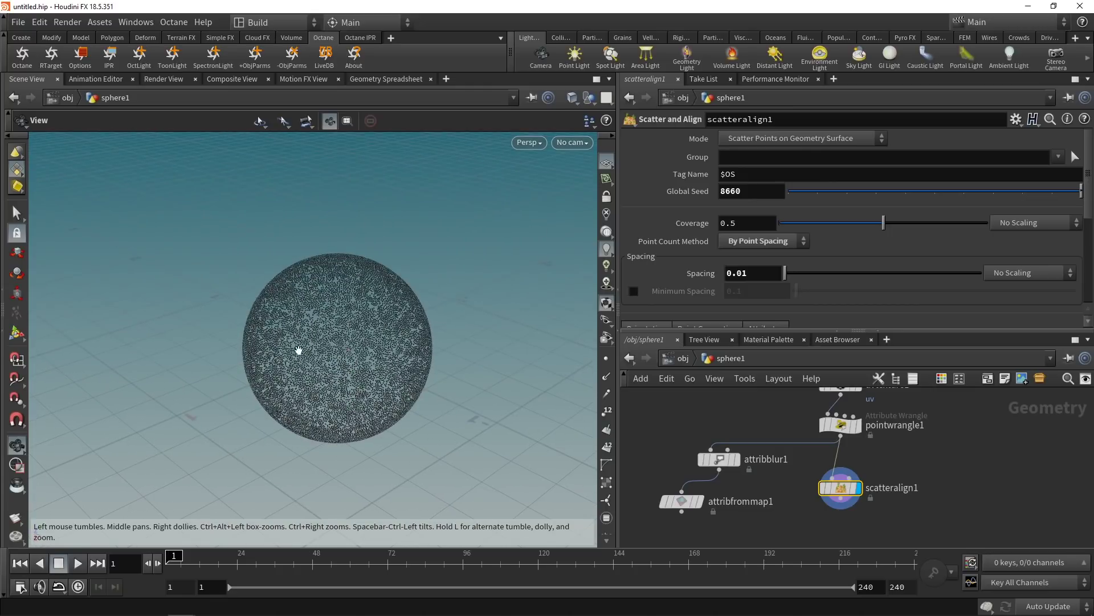
Step: Set the scatter's relax iterations to 128 and its coverage to 1
drag(786, 340, 786, 422)
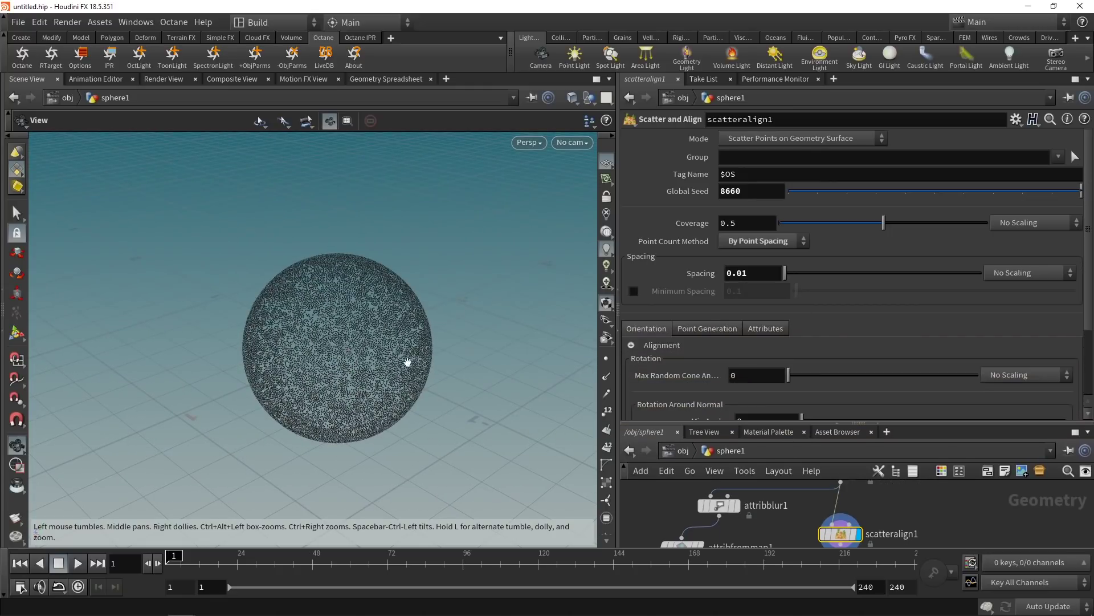
click(705, 329)
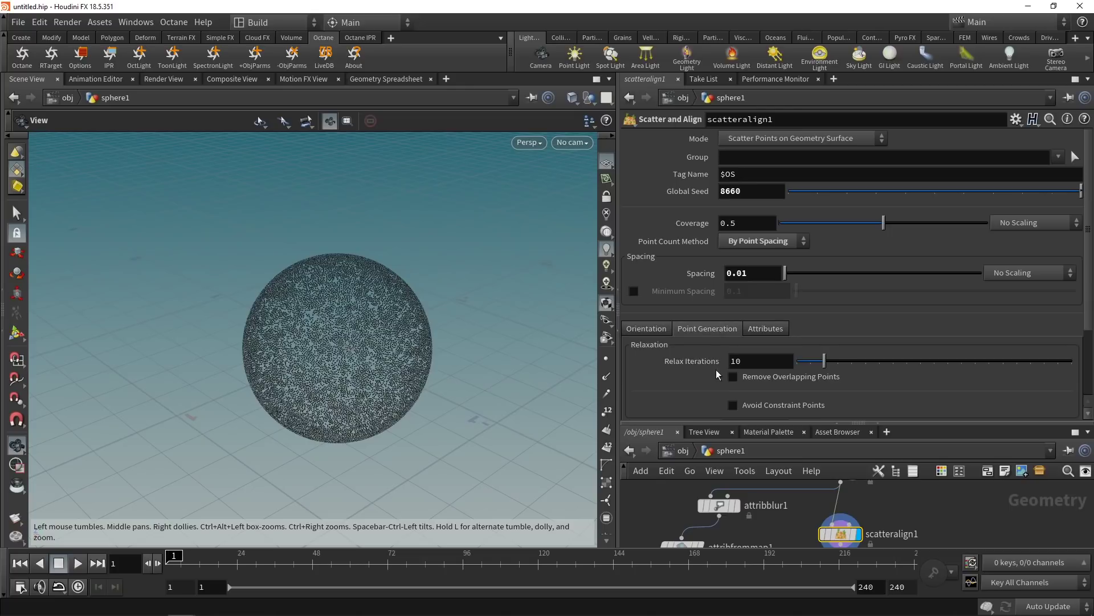
click(752, 363)
text(28)
key(Return)
scroll(746, 150, down, 3)
double_click(746, 149)
text(1)
key(Return)
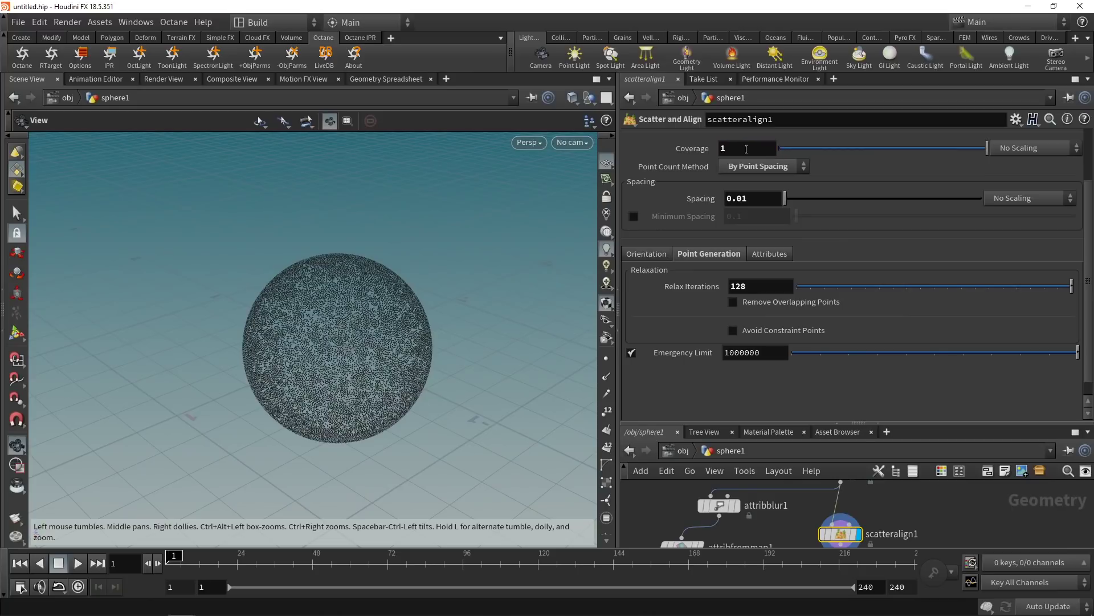
Step: Add an Attribute Create node after scatteralign1 and name its attribute pscale
drag(313, 327, 364, 324)
middle_click(809, 520)
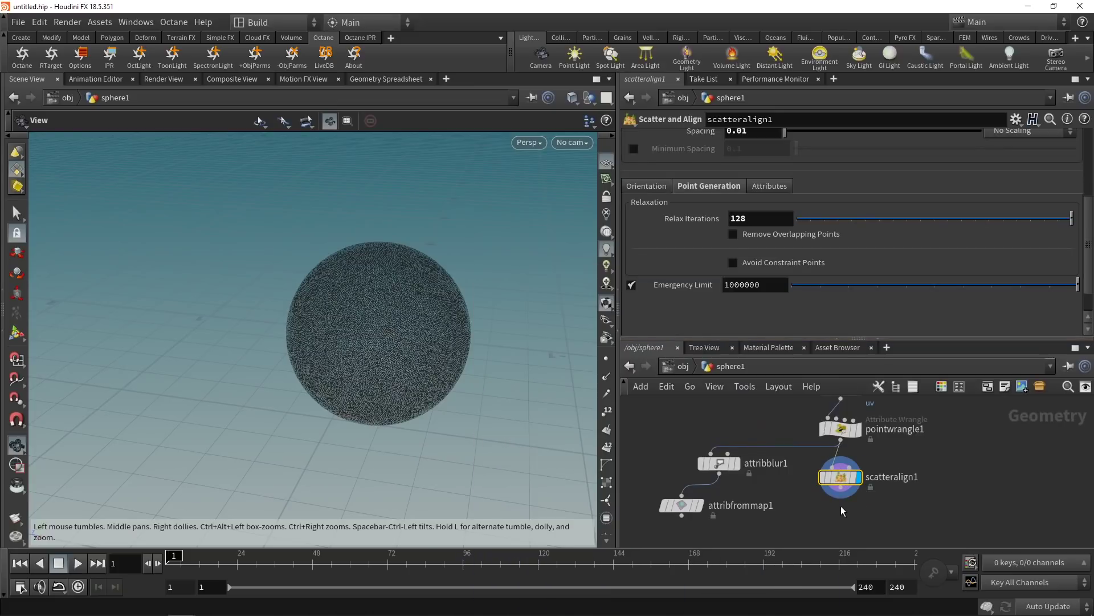
key(Tab)
text(attrib)
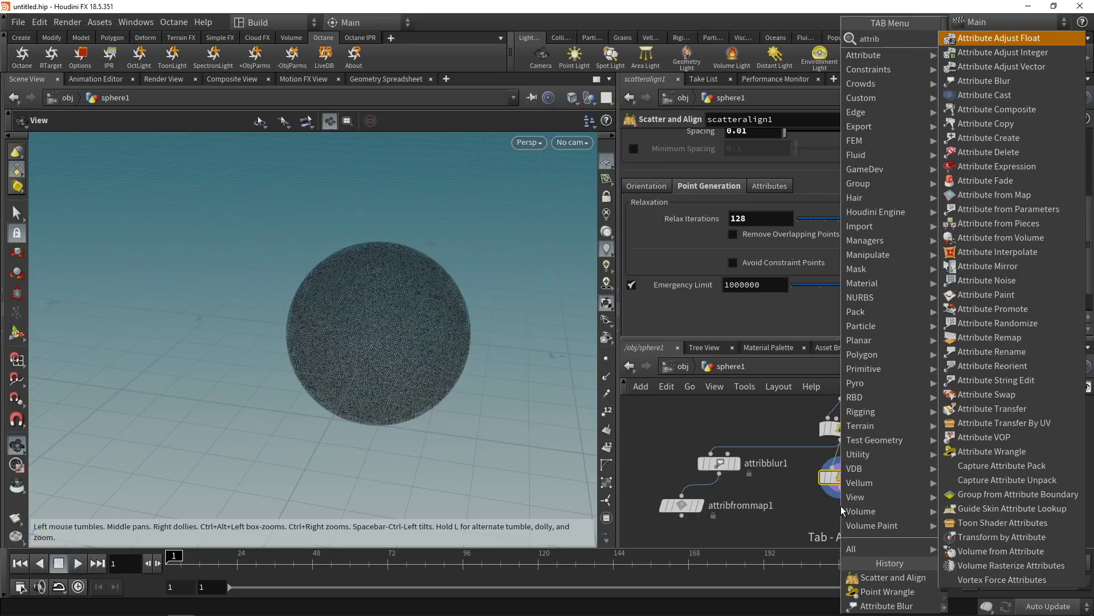
text(cre)
key(Return)
double_click(793, 209)
text(pscale)
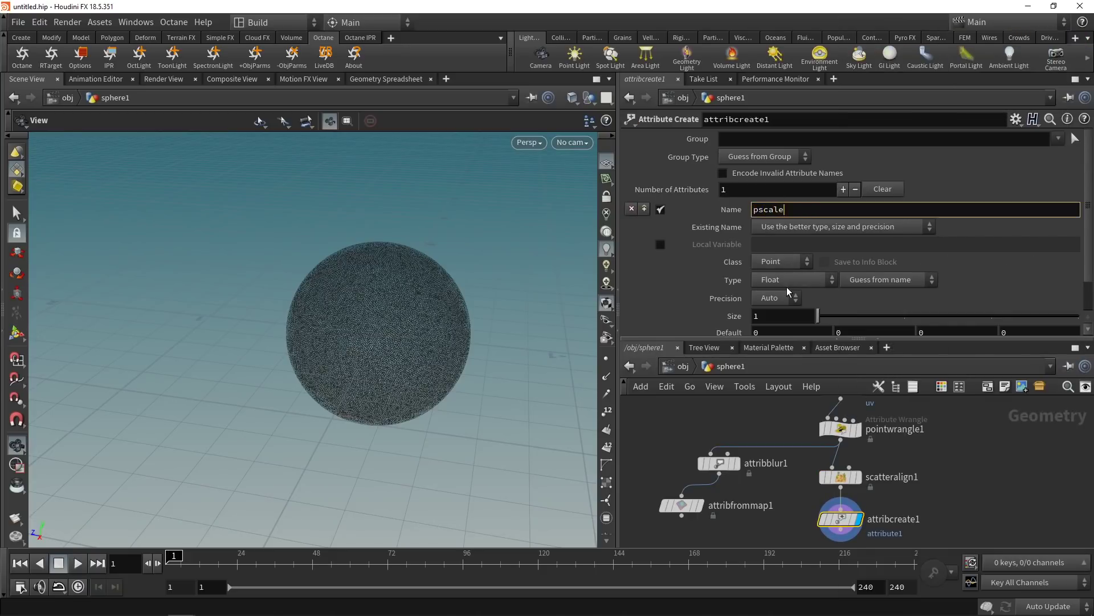
key(Return)
Step: Link the first value of the pscale attribute to scatteralign1's Spacing parameter with a relative reference
scroll(751, 325, down, 2)
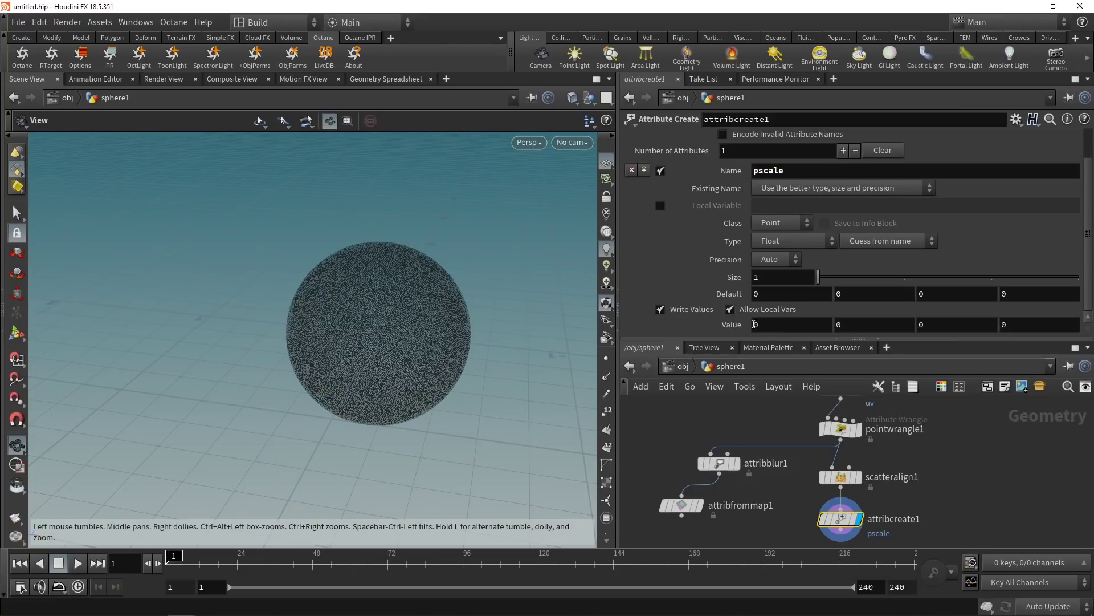
click(838, 477)
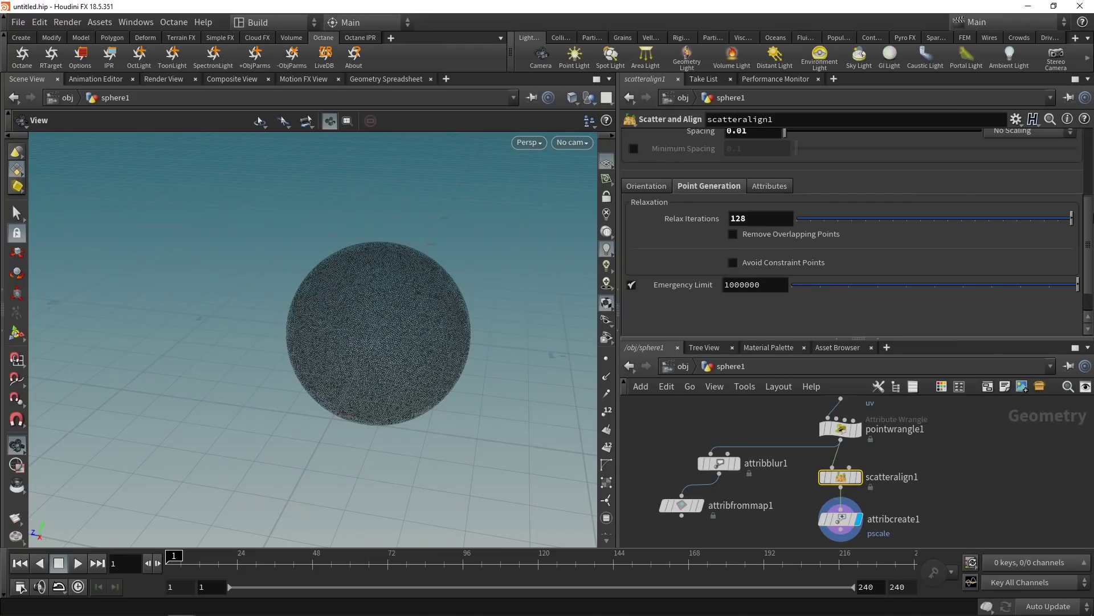
scroll(807, 272, up, 3)
right_click(706, 261)
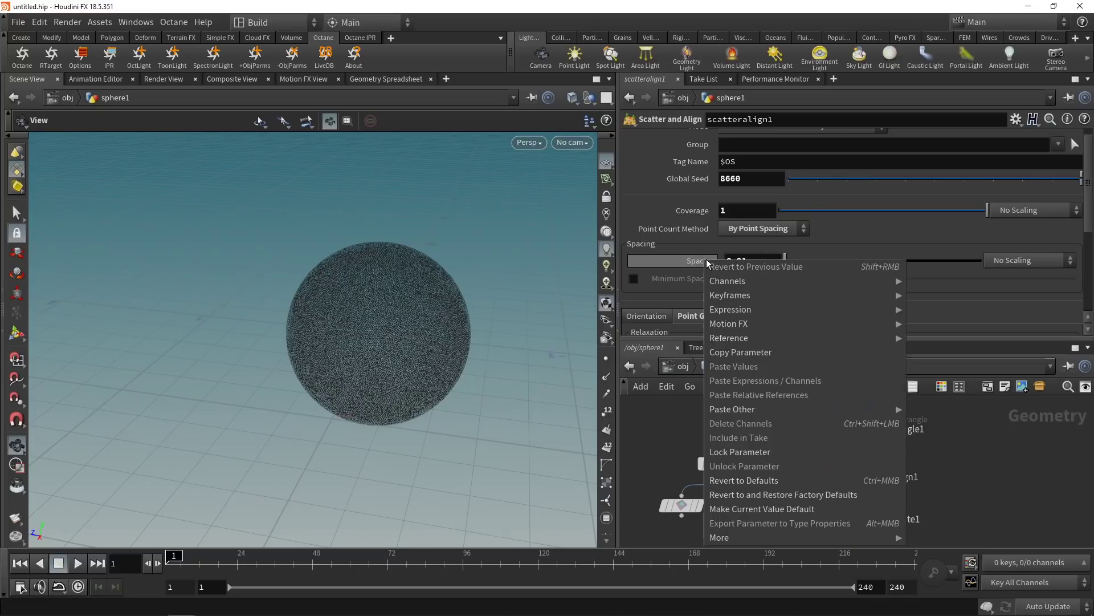
click(740, 352)
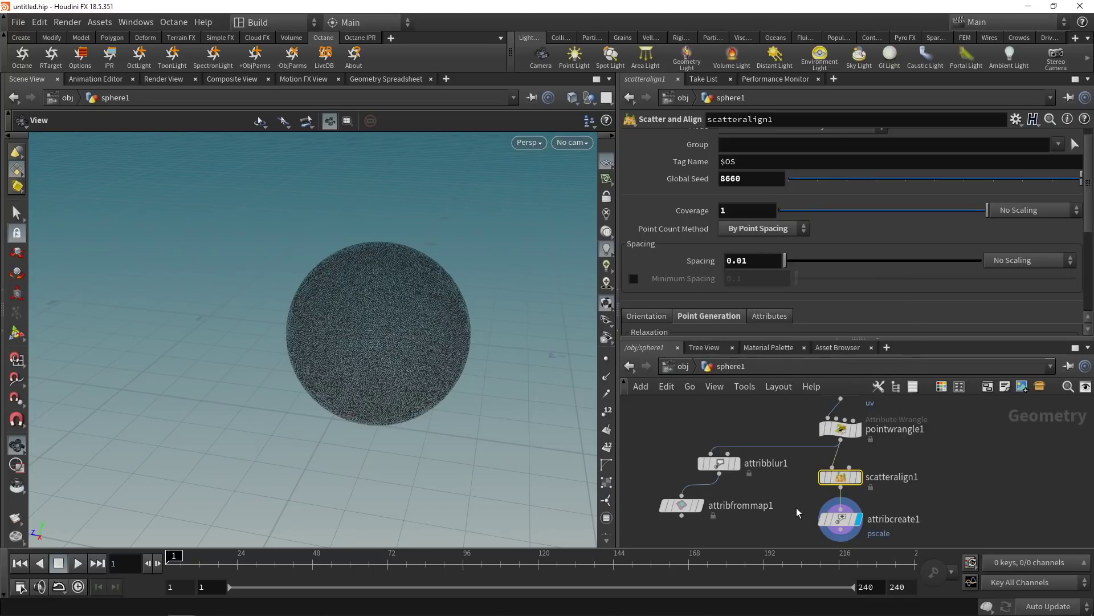
click(839, 519)
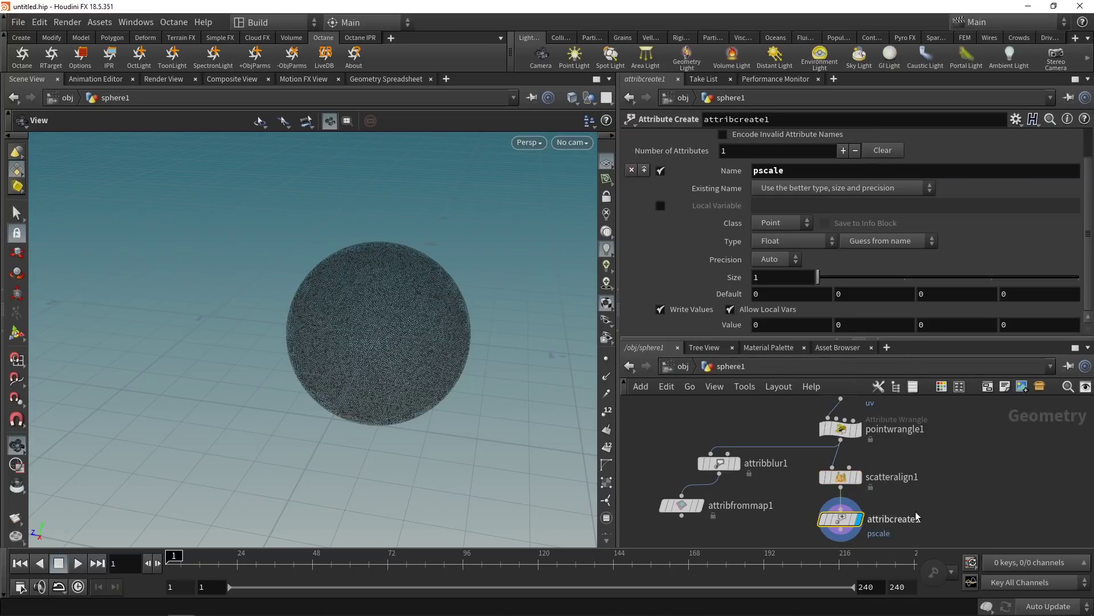
right_click(761, 326)
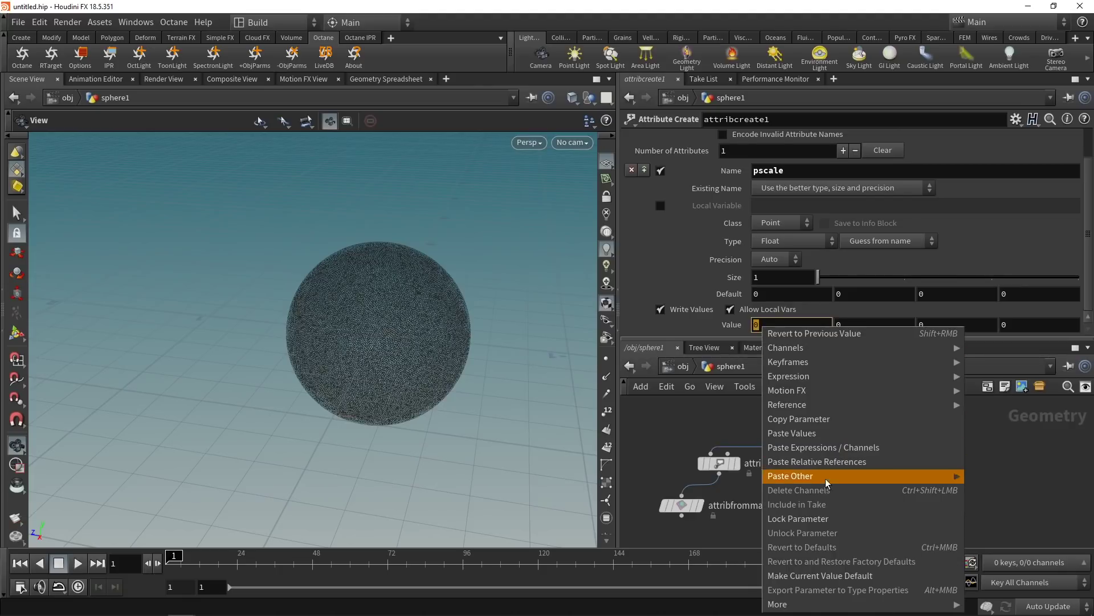
click(825, 462)
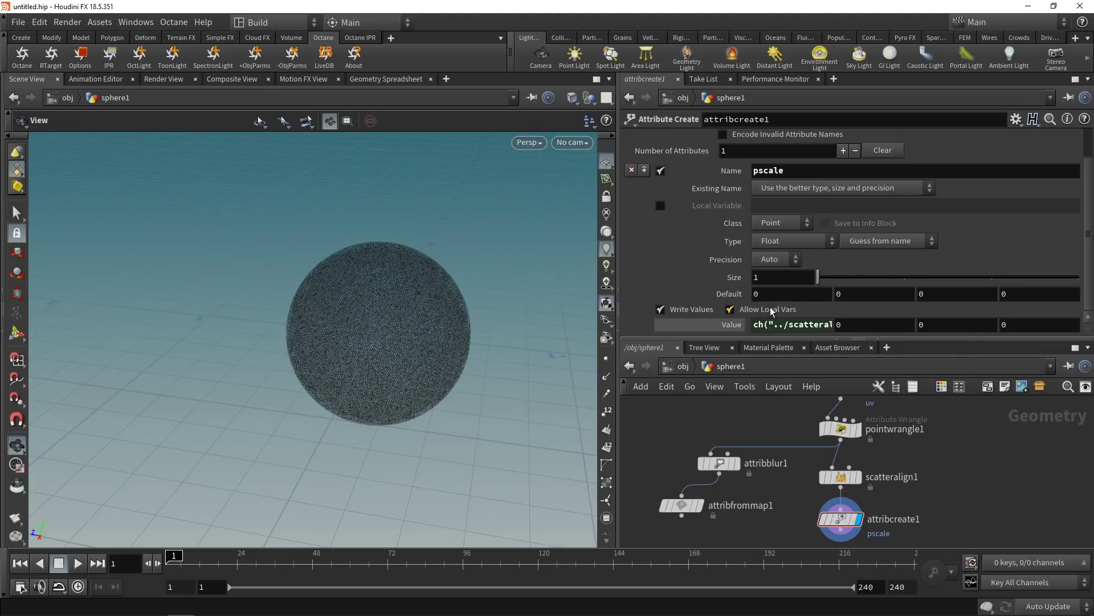
Step: Multiply the spacing reference in the pscale value by 0.5
click(732, 325)
click(781, 322)
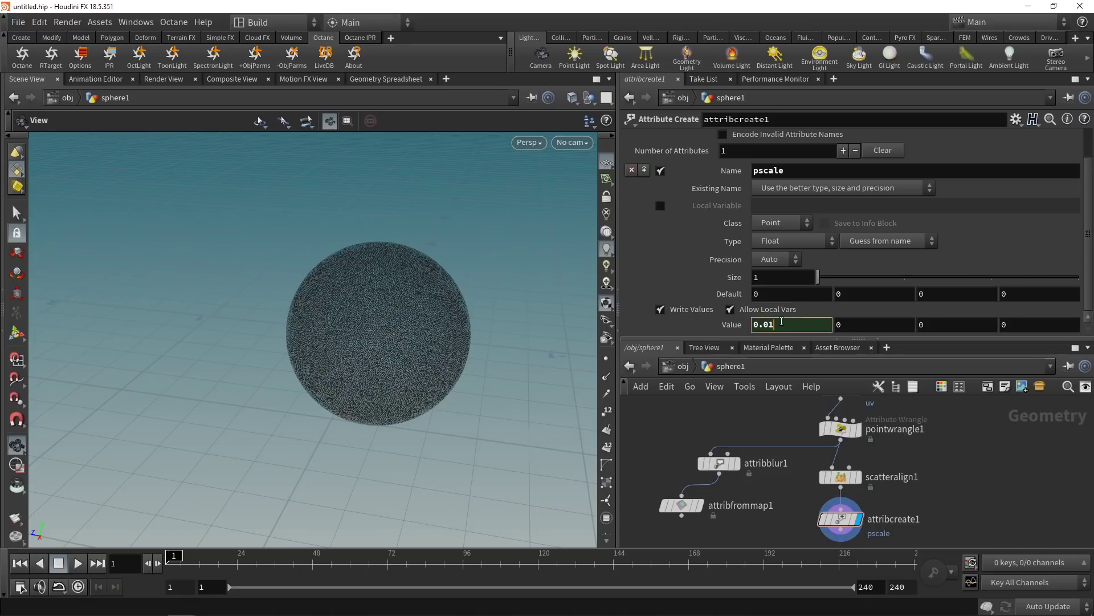
click(731, 324)
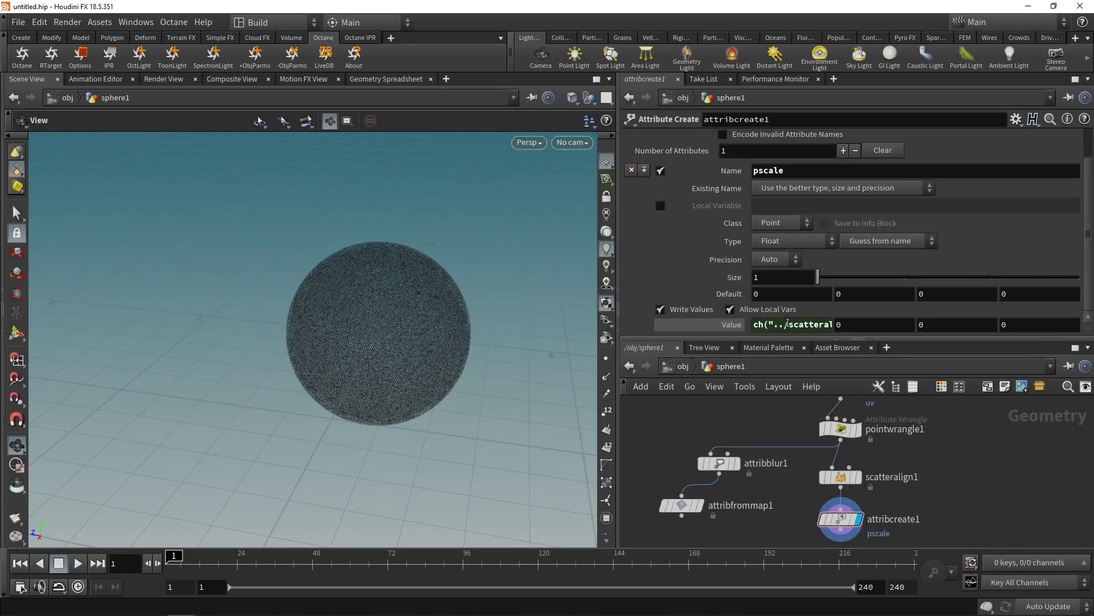
click(787, 323)
text(* 0.5)
key(Return)
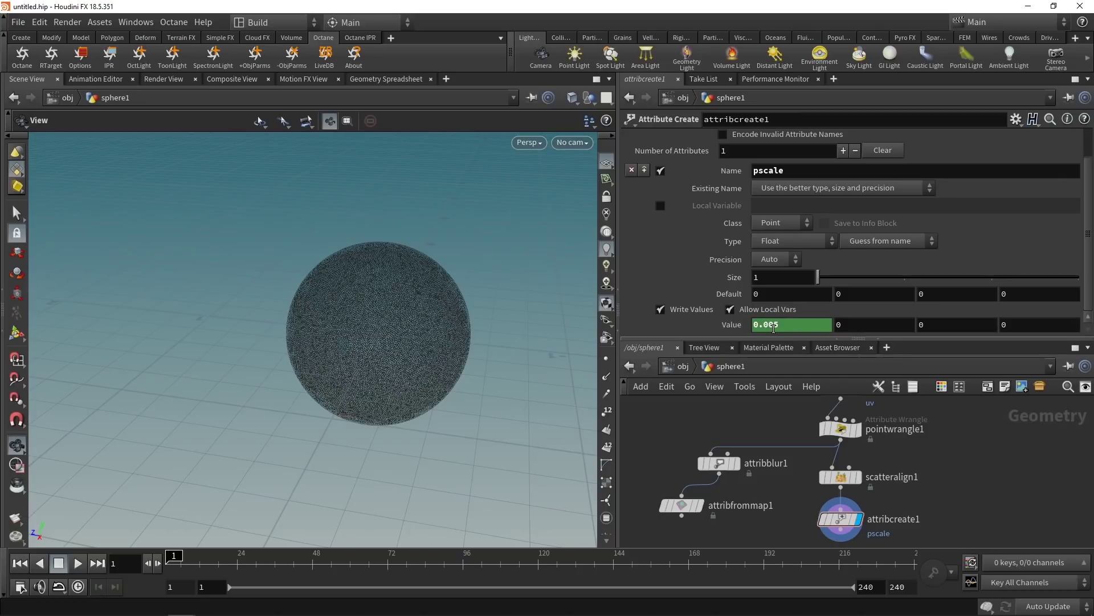
Step: Add a Null after attribcreate1, name it OUT_Particles, and save the scene Soapfilm_FLIP_01.hip
click(840, 477)
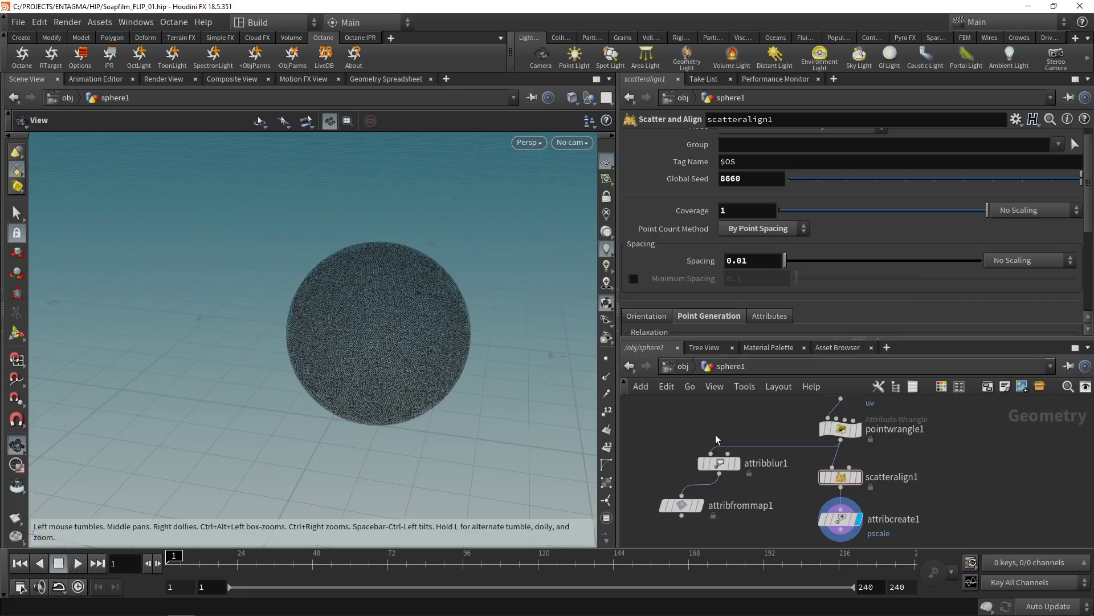
click(942, 487)
scroll(946, 484, down, 3)
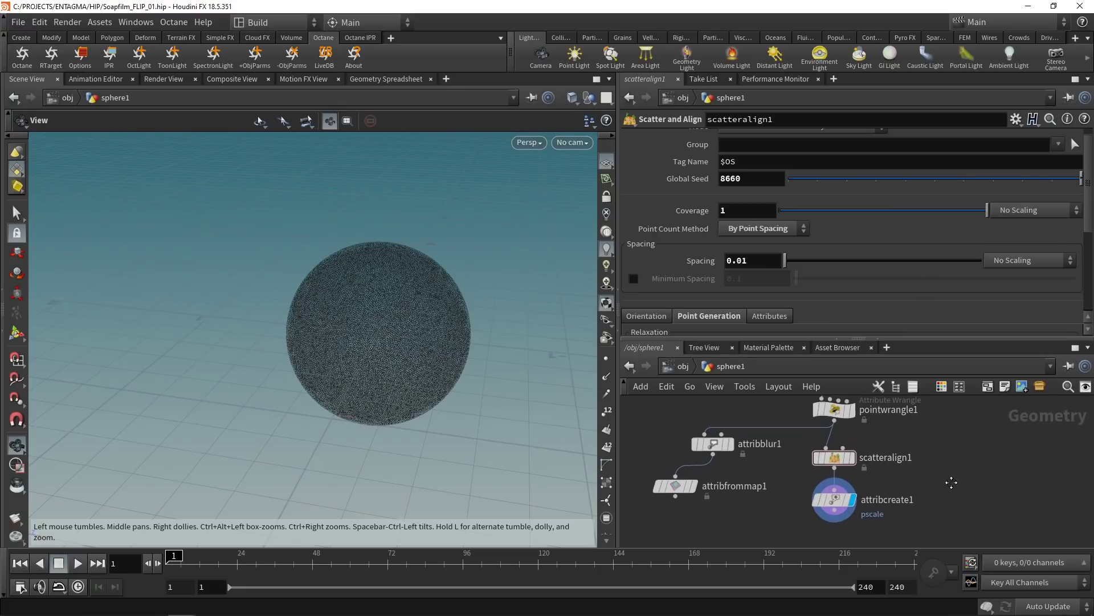
click(830, 435)
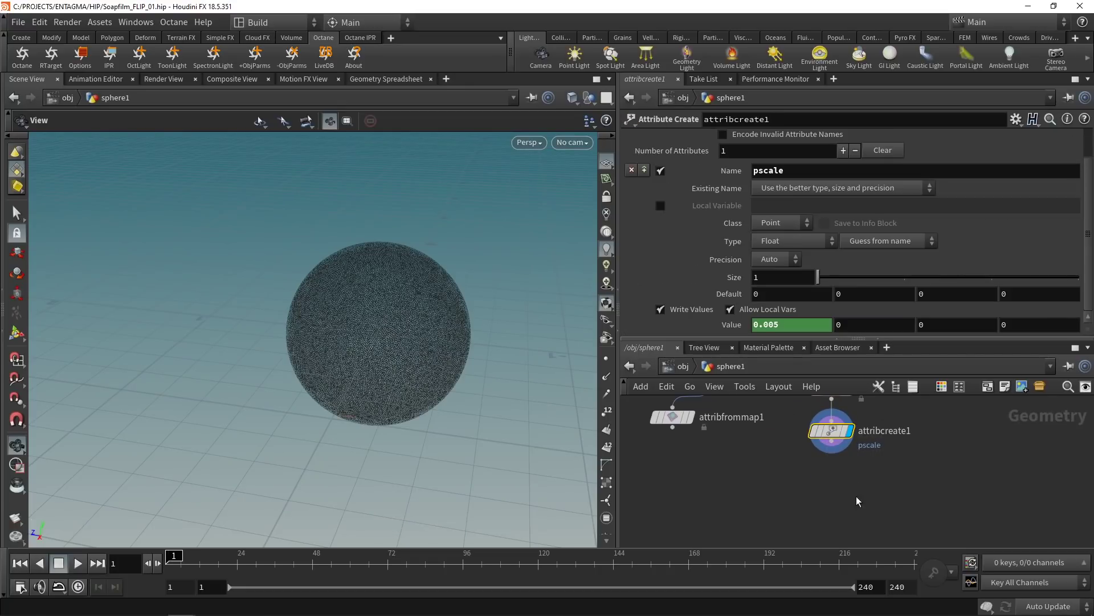
key(Tab)
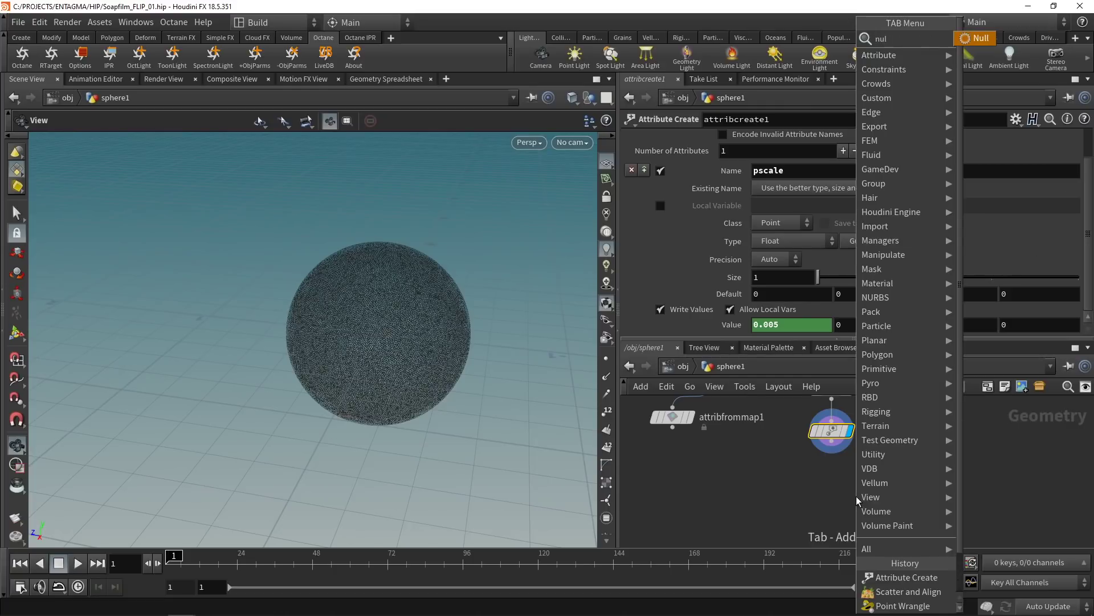
text(null)
key(Return)
double_click(861, 476)
text(OUT_Pa)
text(rticles)
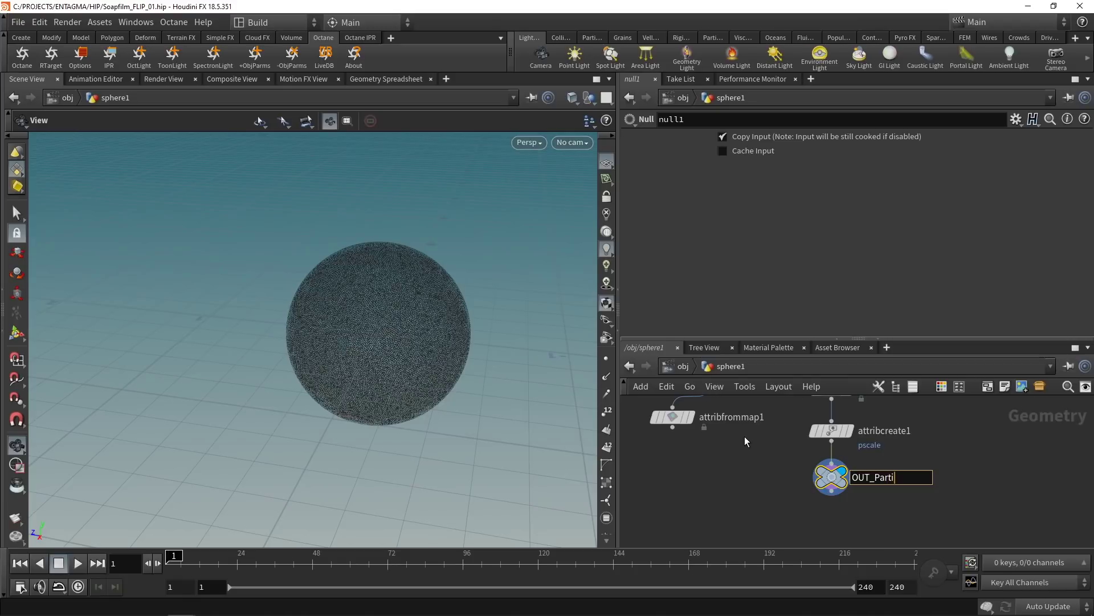
key(Return)
key(ctrl+s)
Step: Add a DOP Network below OUT_Particles, display it and go inside it
key(Tab)
text(rop)
key(Escape)
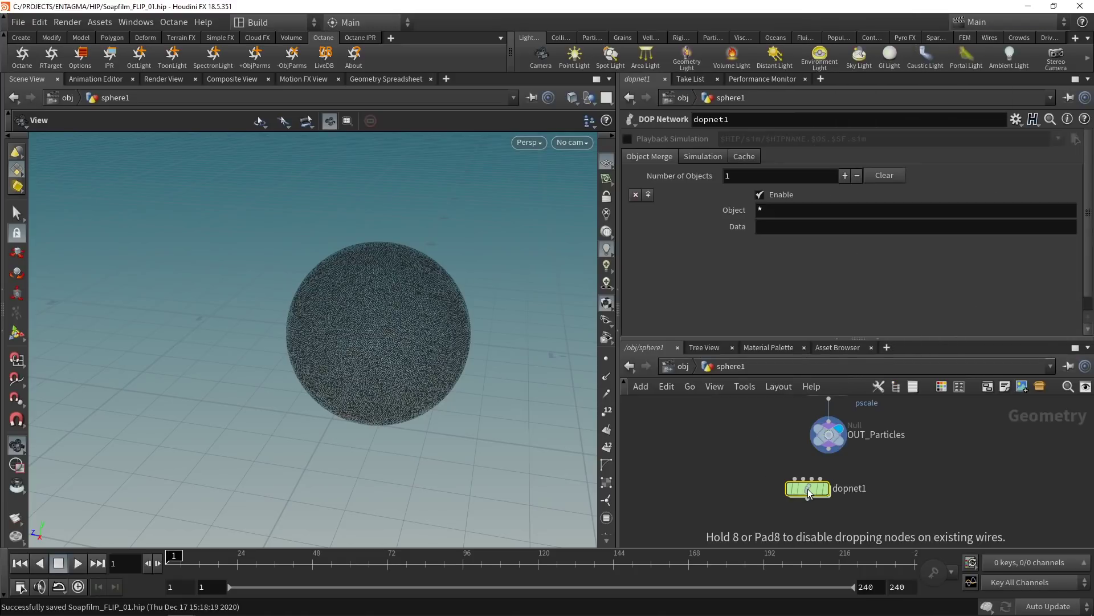
click(808, 488)
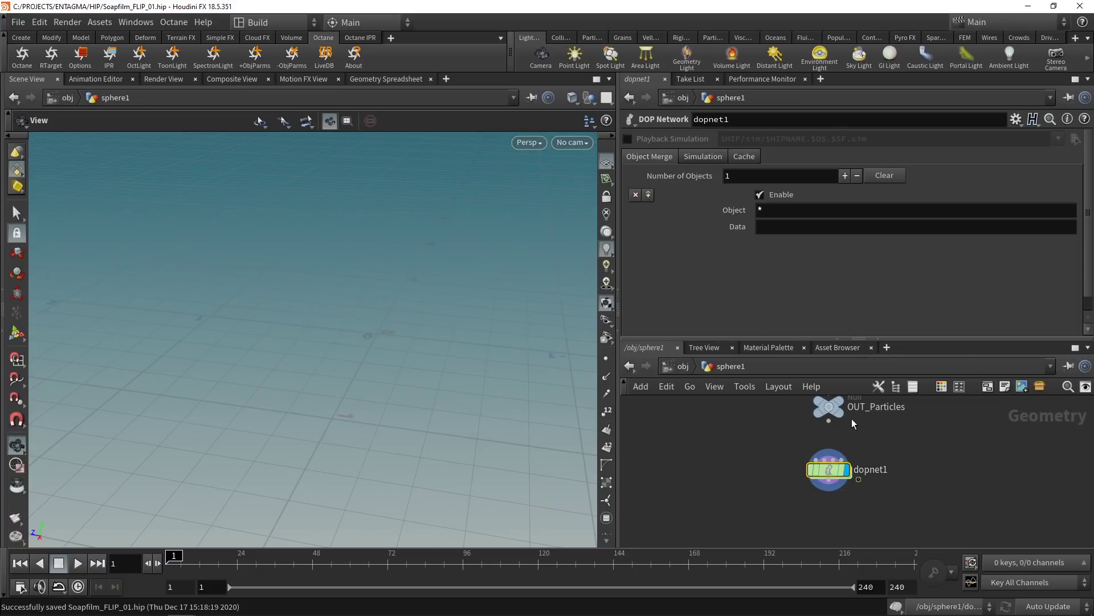
double_click(826, 470)
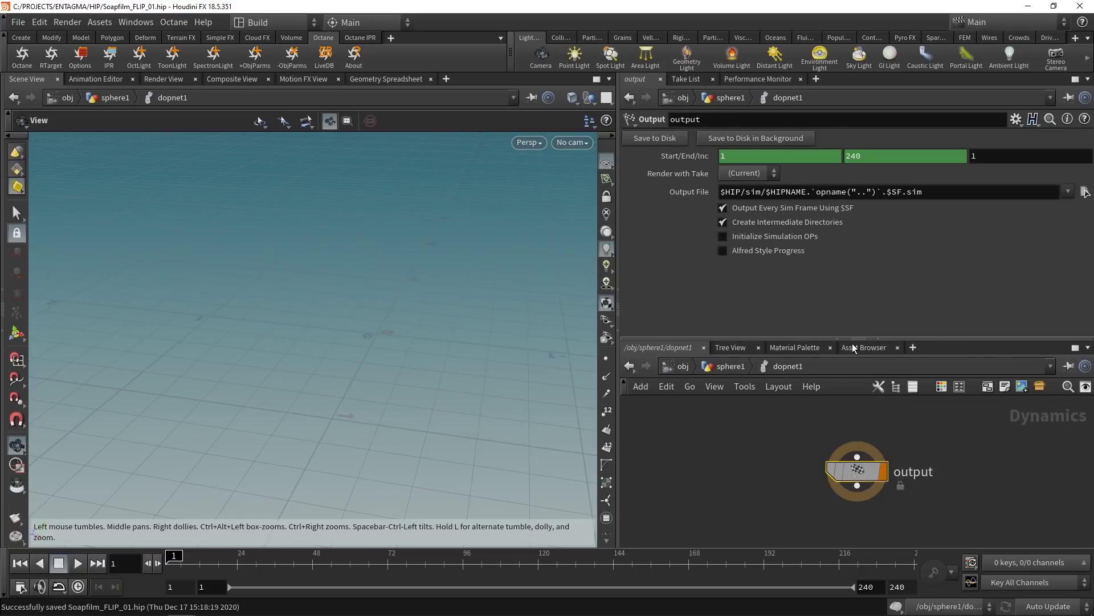
Step: Add a FLIP Solver above the output node and connect it to the output's input
drag(852, 342, 853, 282)
scroll(764, 427, down, 4)
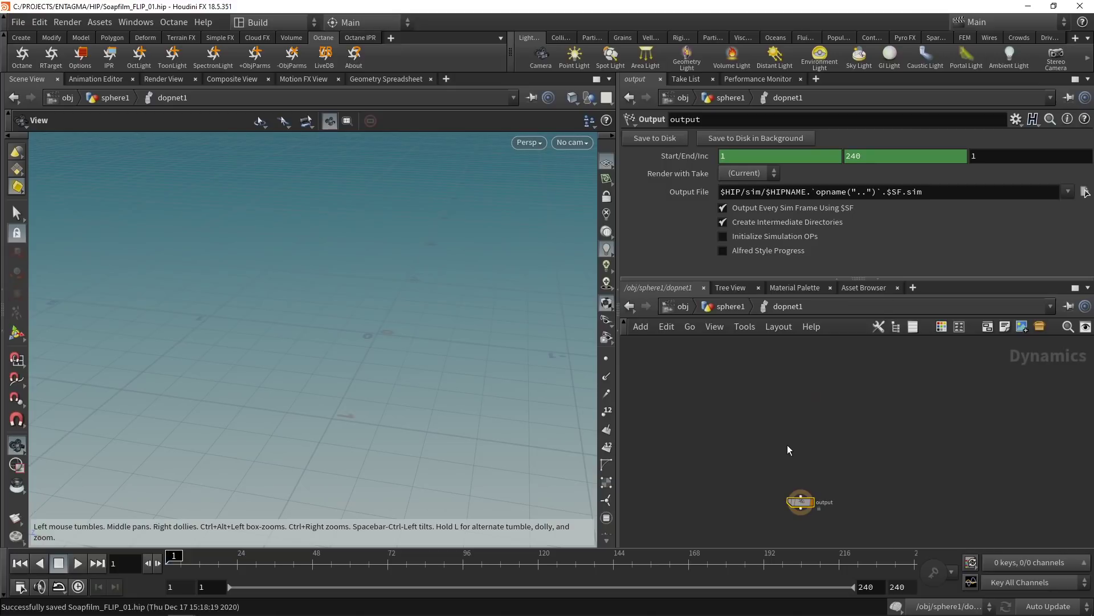
key(Tab)
text(flip)
key(Down)
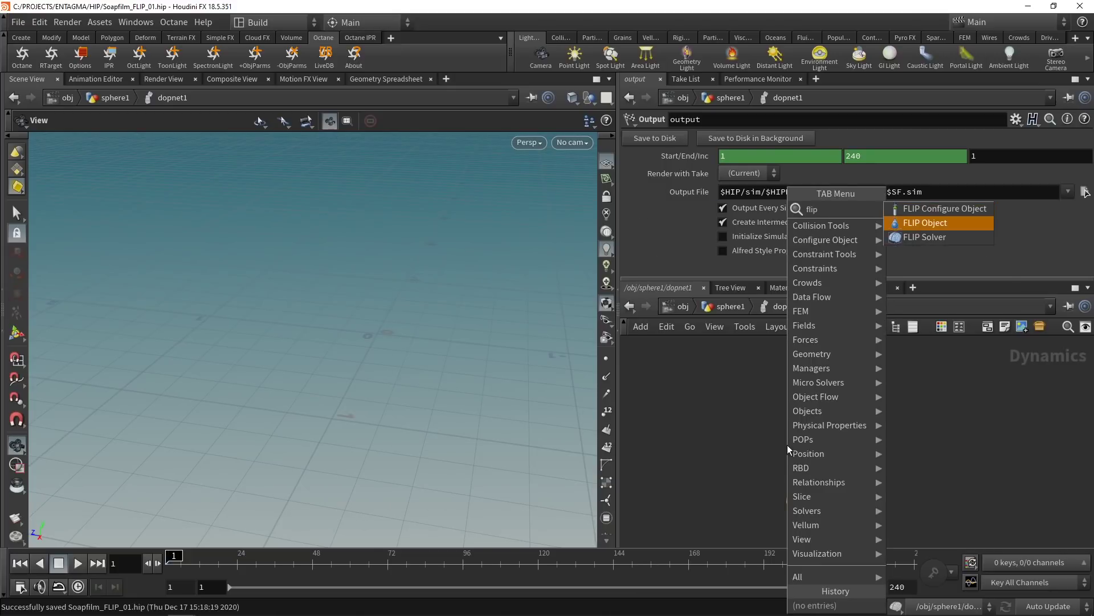
key(Down)
key(Return)
click(787, 444)
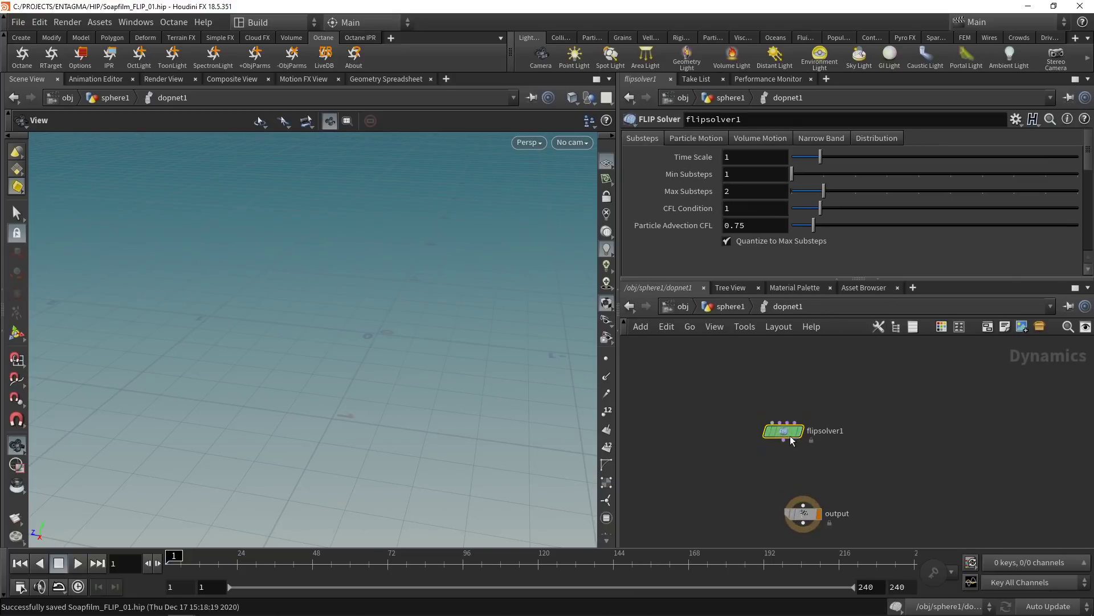
drag(791, 440, 810, 466)
click(803, 468)
click(803, 505)
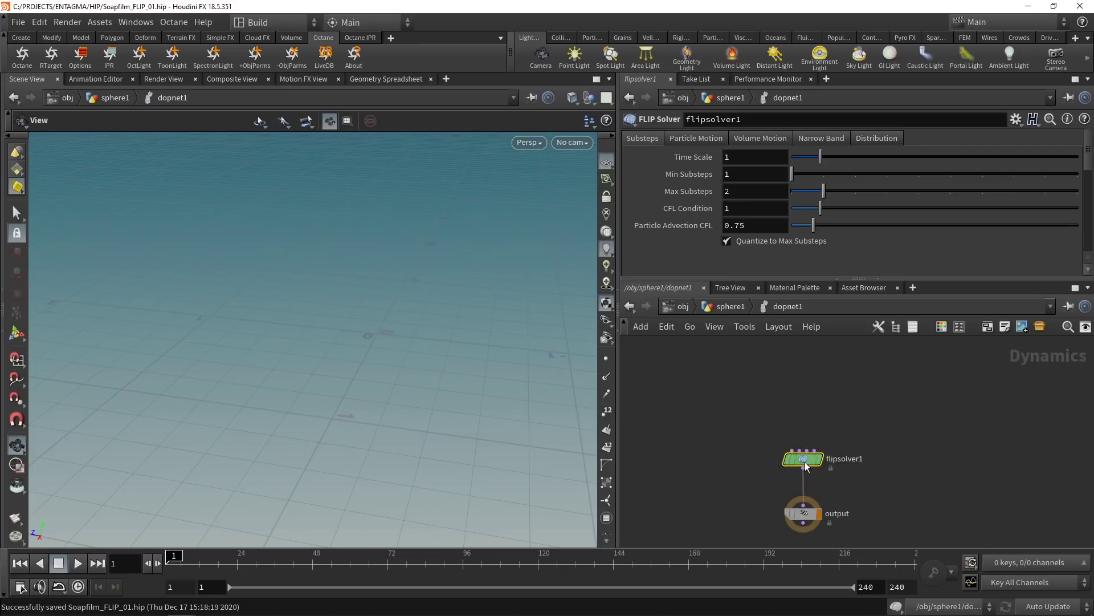
Step: Add a FLIP Object and connect it to the first input of flipsolver1
key(Tab)
text(flipob)
key(Return)
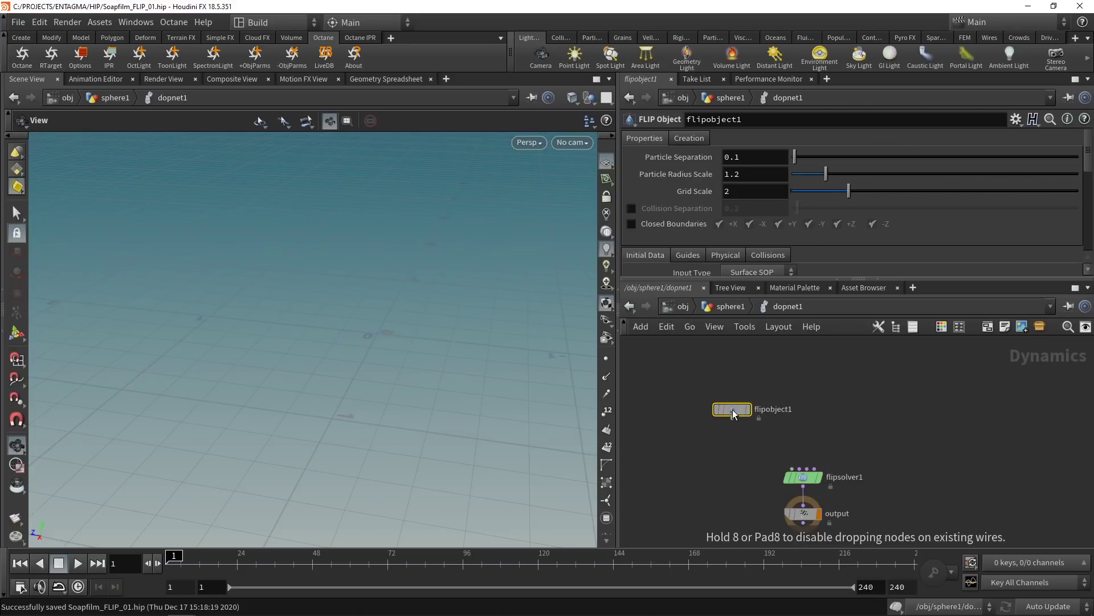
click(752, 428)
click(751, 436)
click(792, 467)
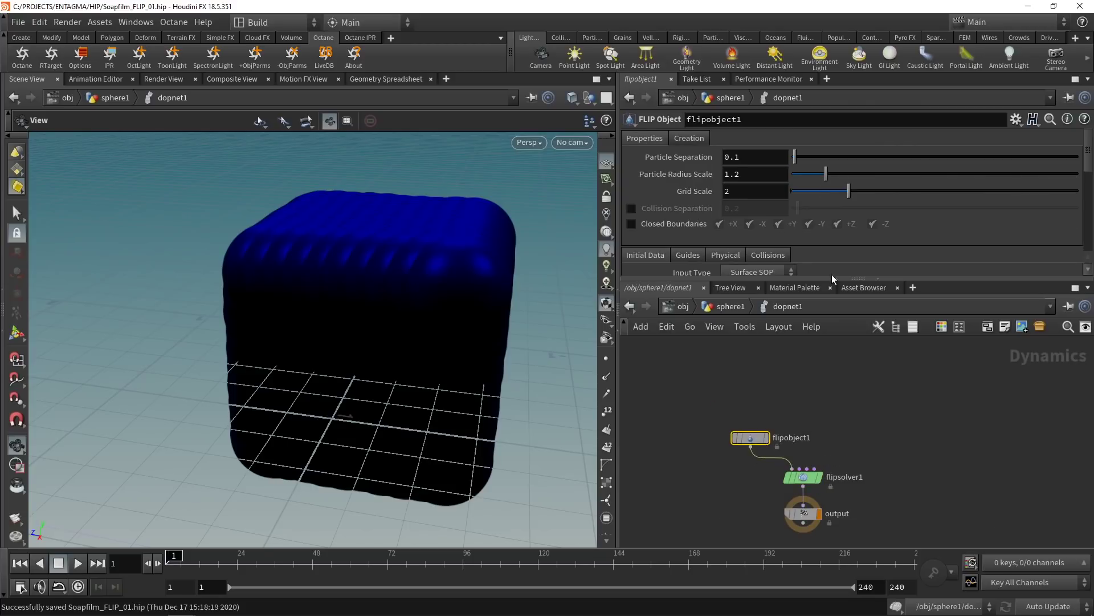
Step: Set the particle guide visualization of flipobject1 to Particles
drag(835, 280, 839, 380)
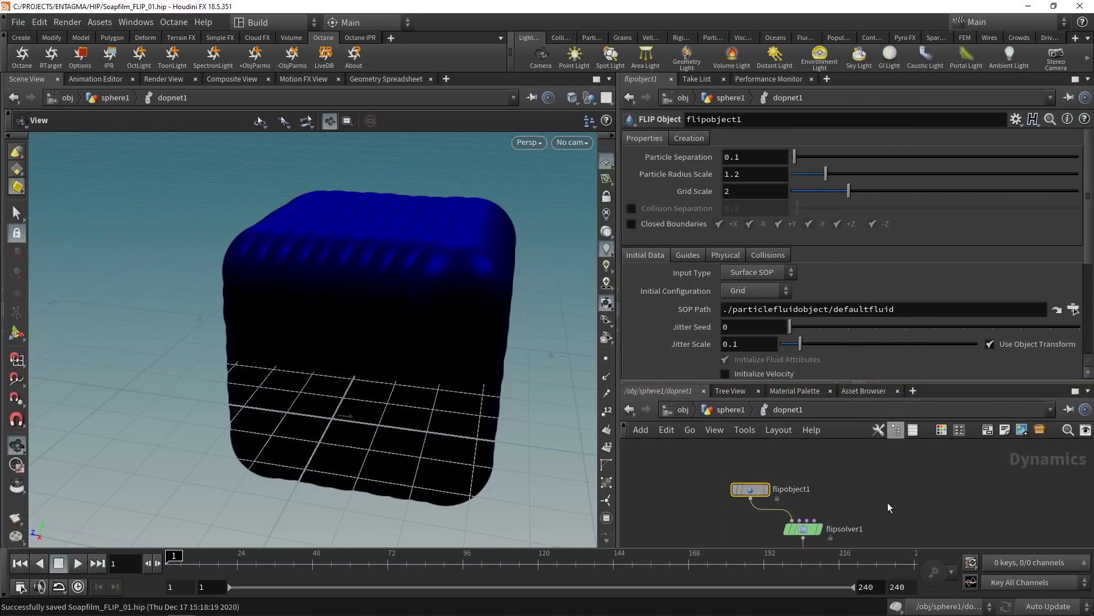
middle_drag(888, 507, 887, 477)
click(689, 256)
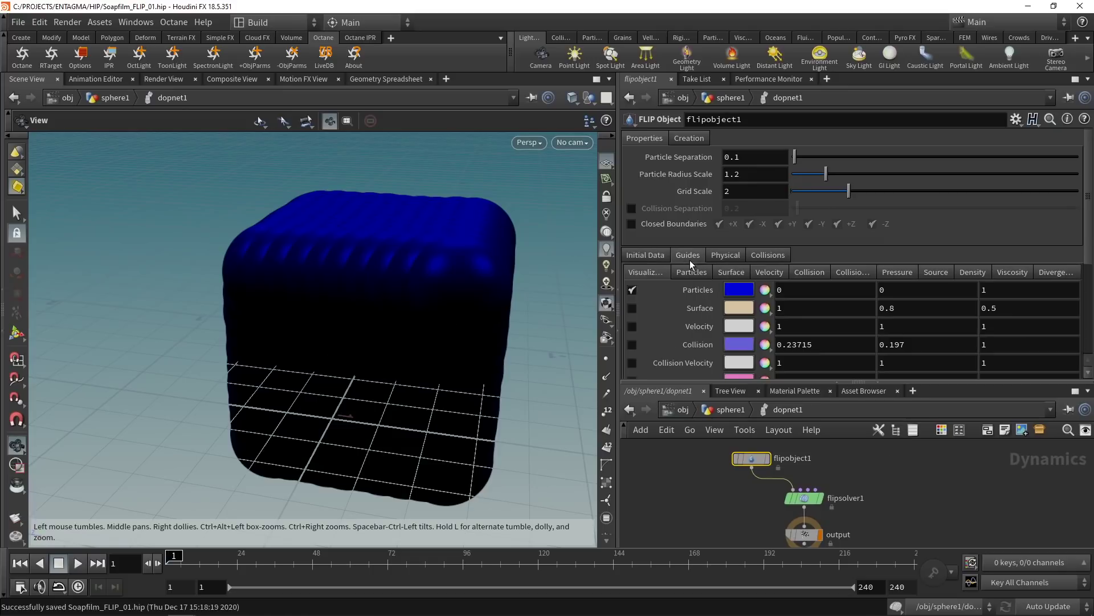
click(693, 272)
click(736, 290)
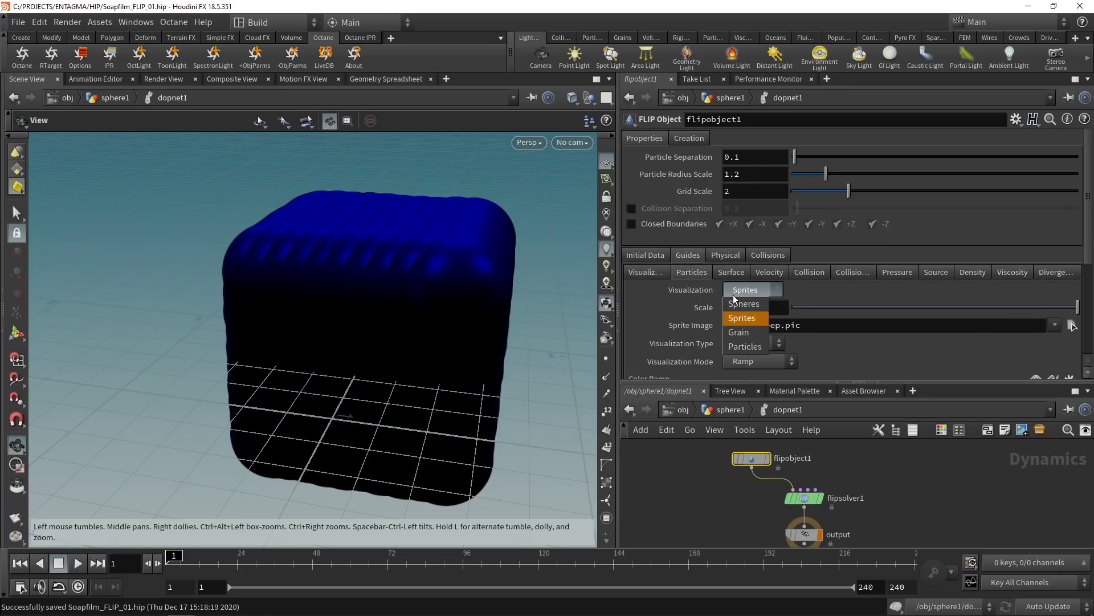
click(745, 346)
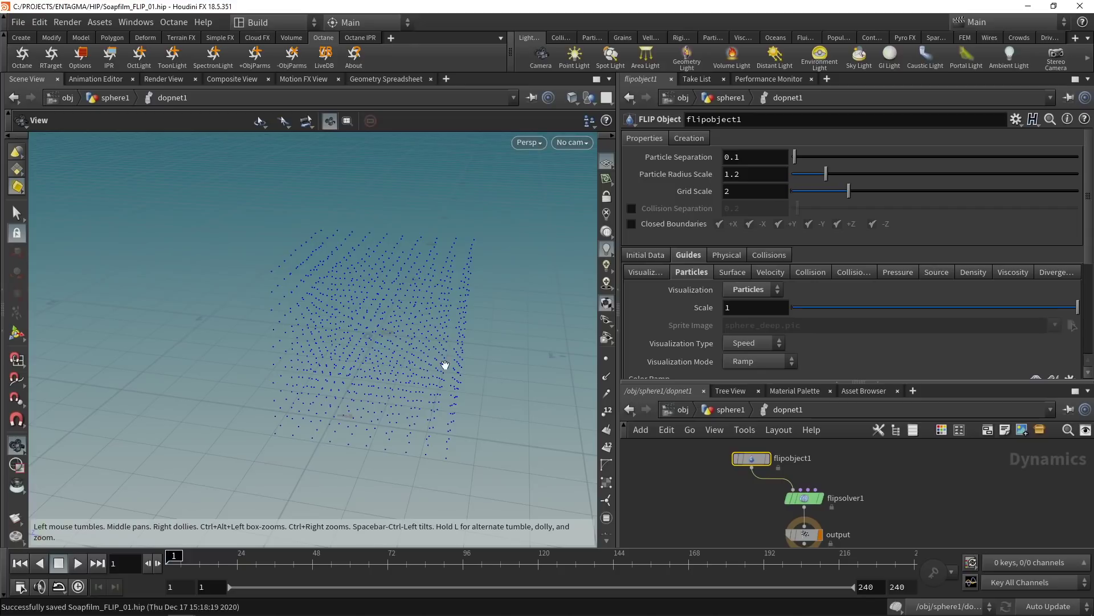
Step: Go up to sphere1, display scatteralign1 to check its spacing settings, and return inside dopnet1
click(861, 479)
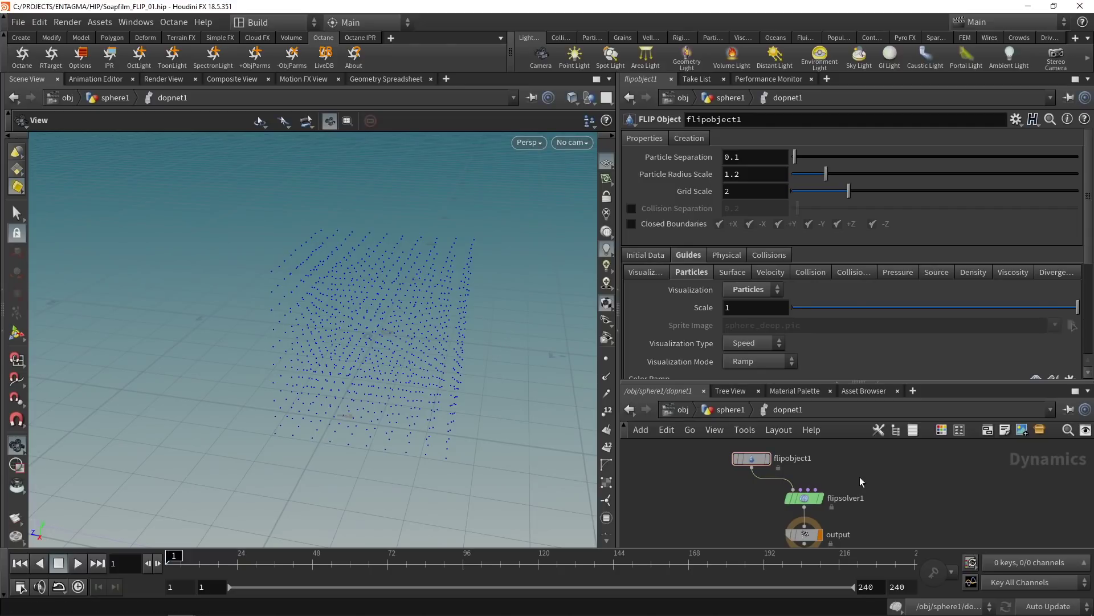
click(727, 410)
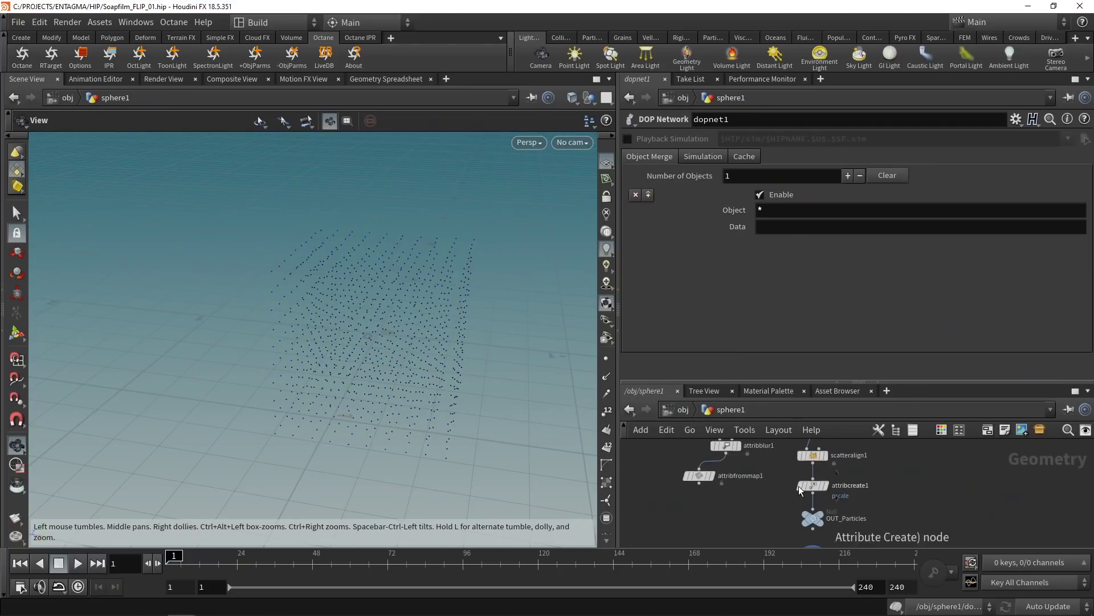
click(817, 458)
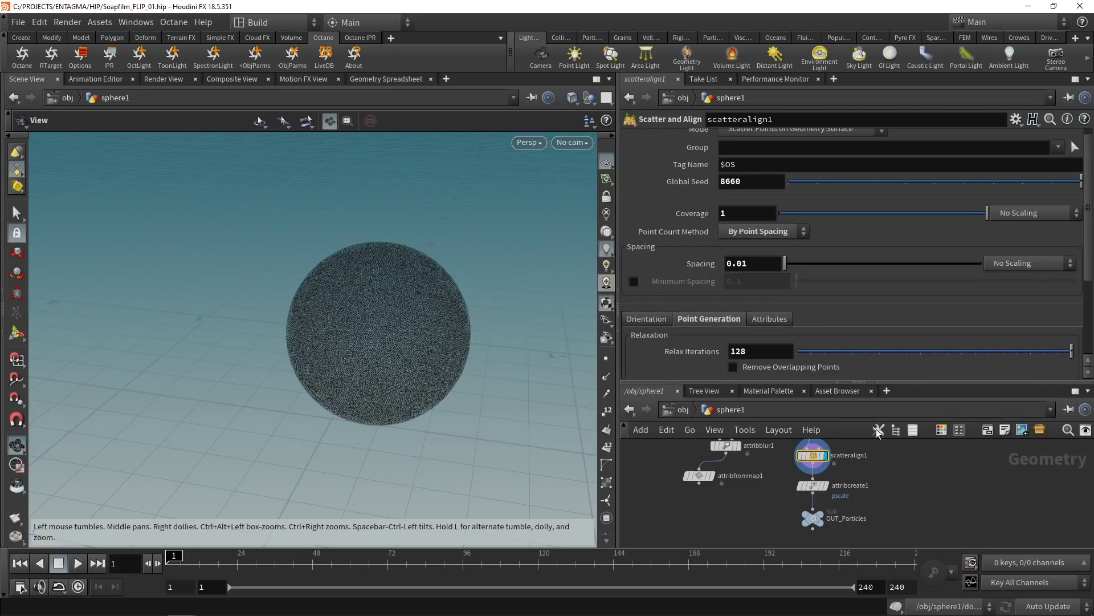
scroll(889, 462, down, 2)
double_click(821, 507)
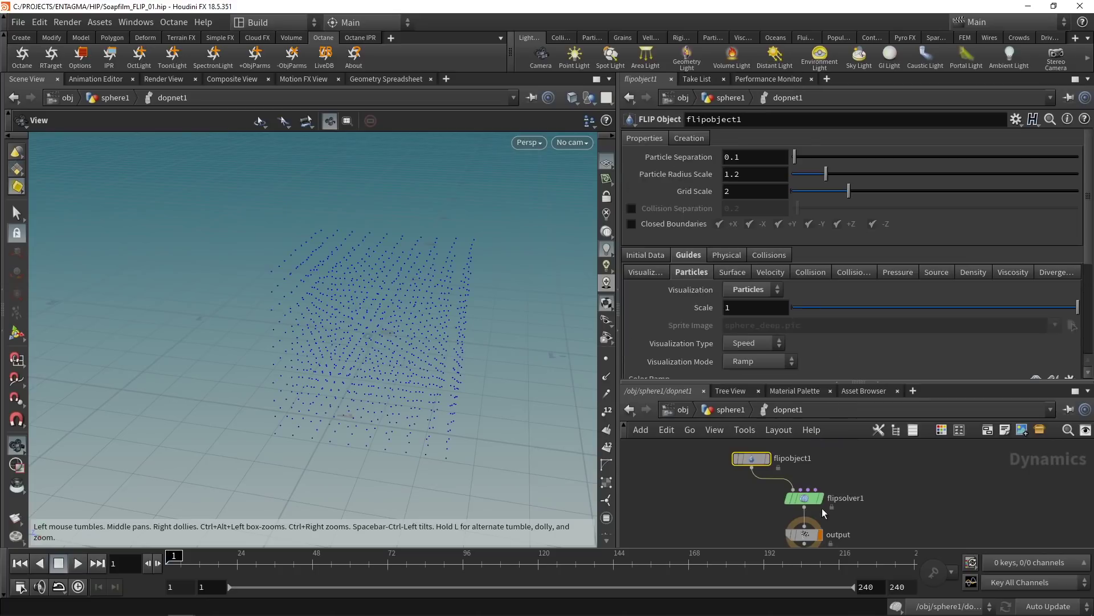
Step: Set the Particle Separation of flipobject1 to 0.01
click(745, 157)
key(BackSpace)
text(01)
key(Return)
Step: Copy flipobject1's Particle Separation parameter and paste it as a relative reference into the Spacing of scatteralign1
right_click(690, 163)
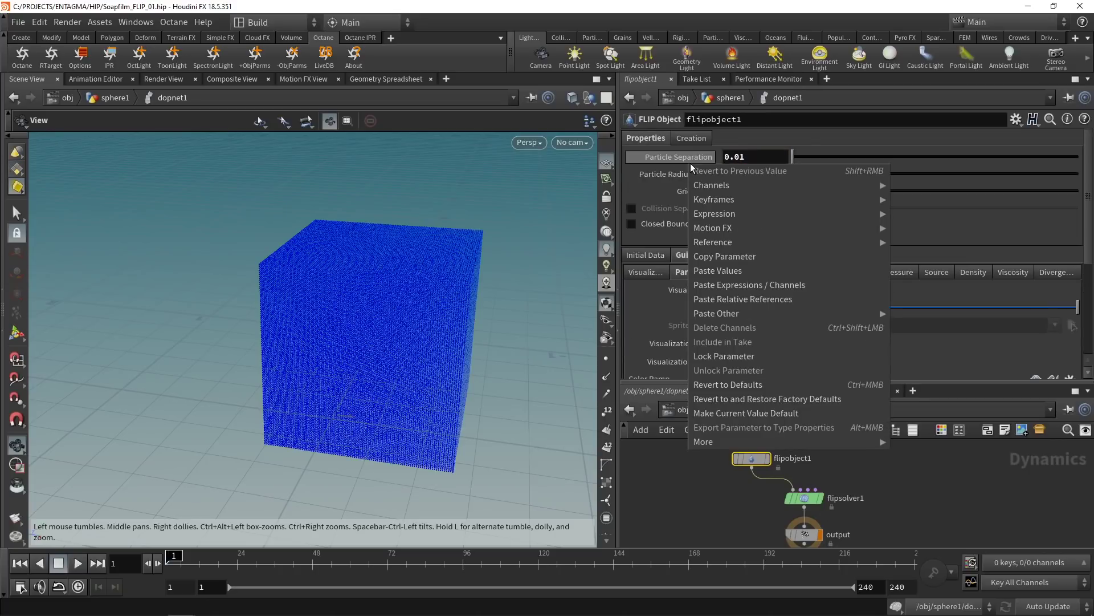
click(724, 256)
click(718, 414)
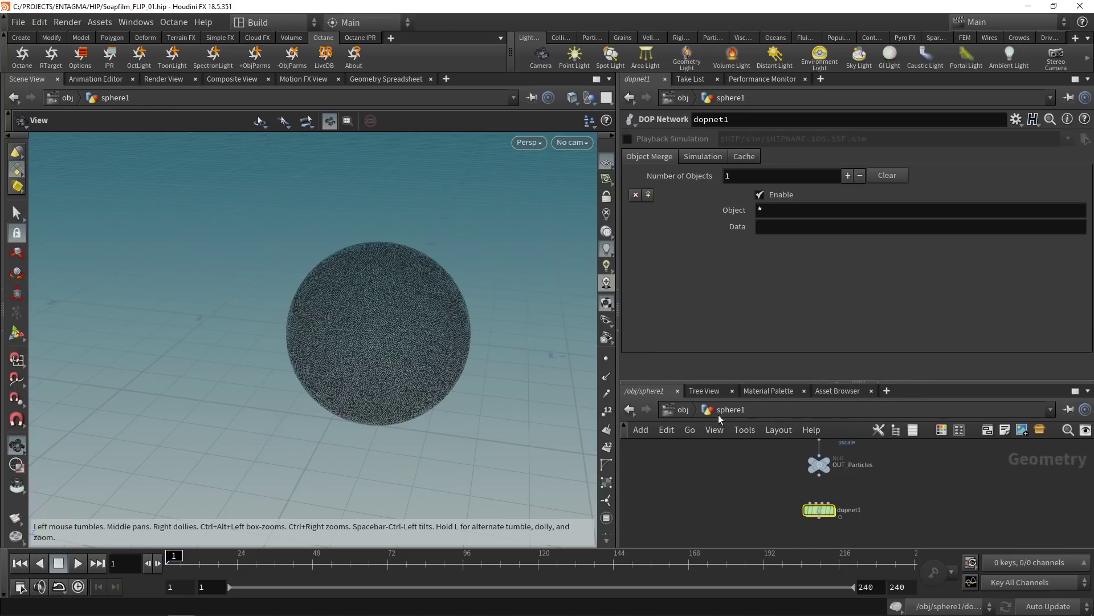
click(810, 454)
double_click(741, 263)
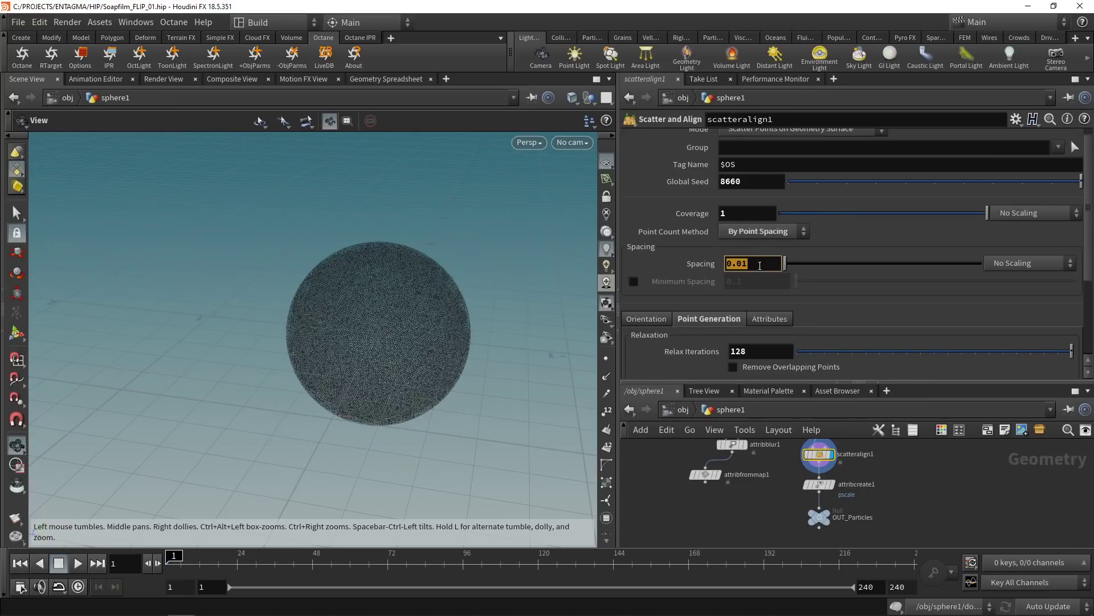
right_click(755, 264)
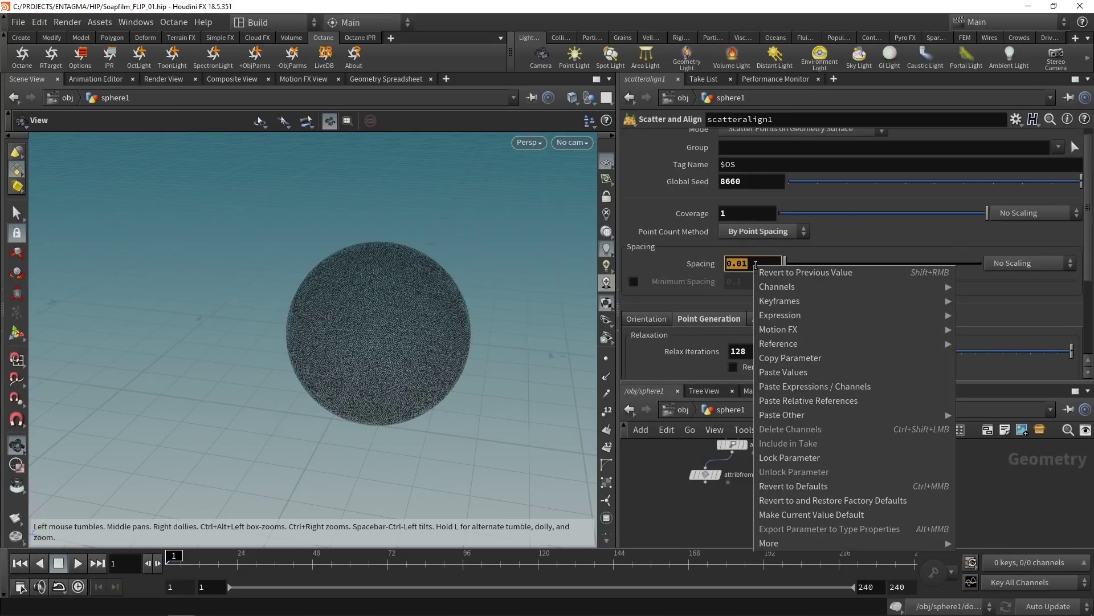
click(824, 401)
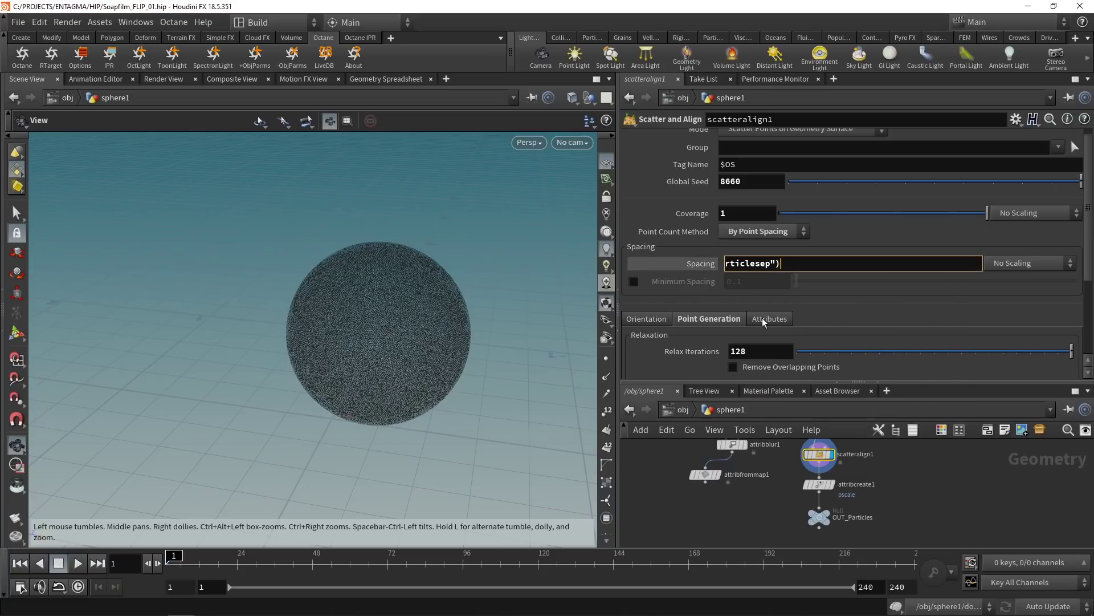
click(702, 265)
Step: Go back inside dopnet1 and save the scene
middle_drag(915, 512, 913, 443)
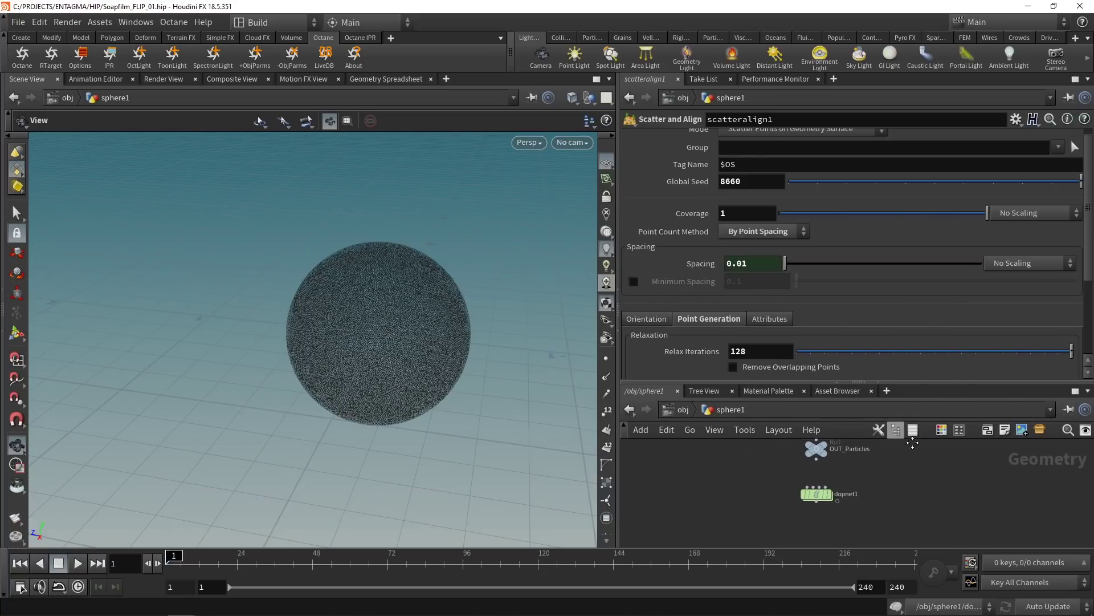
click(817, 494)
double_click(817, 494)
key(ctrl+s)
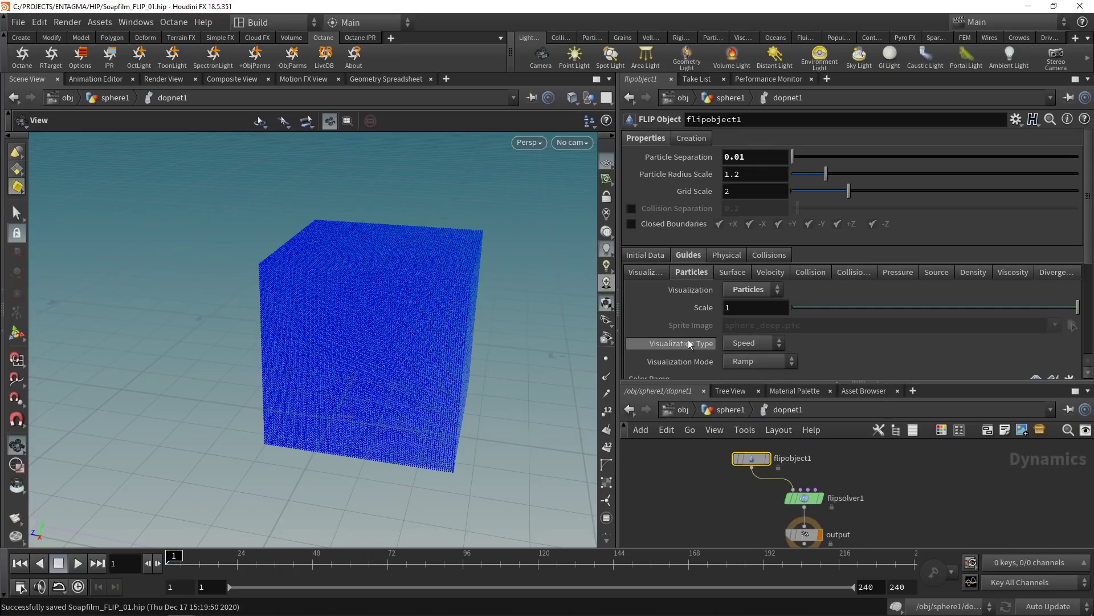
Step: Set flipobject1's initial data Input Type to Particle Field and its SOP Path to the OUT_Particles null
click(650, 256)
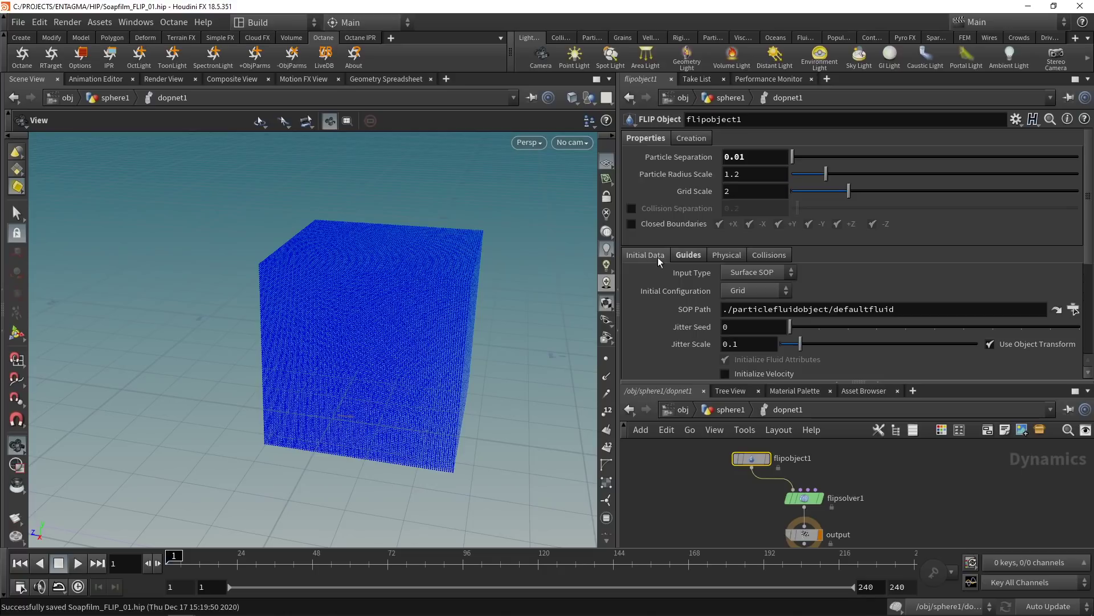
click(781, 273)
click(777, 302)
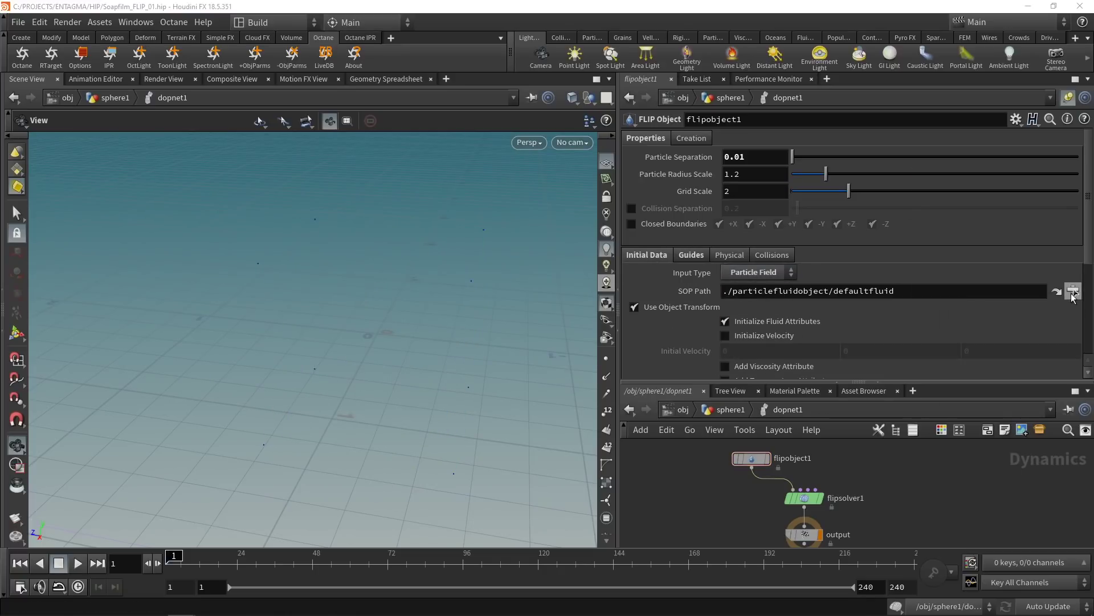
click(1073, 294)
click(987, 223)
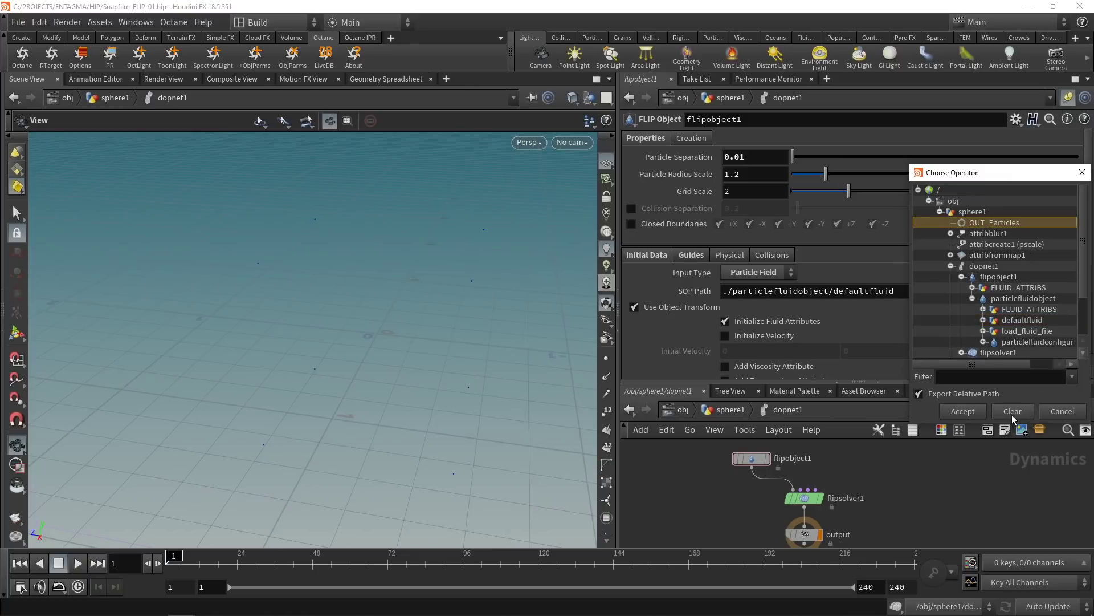
click(962, 411)
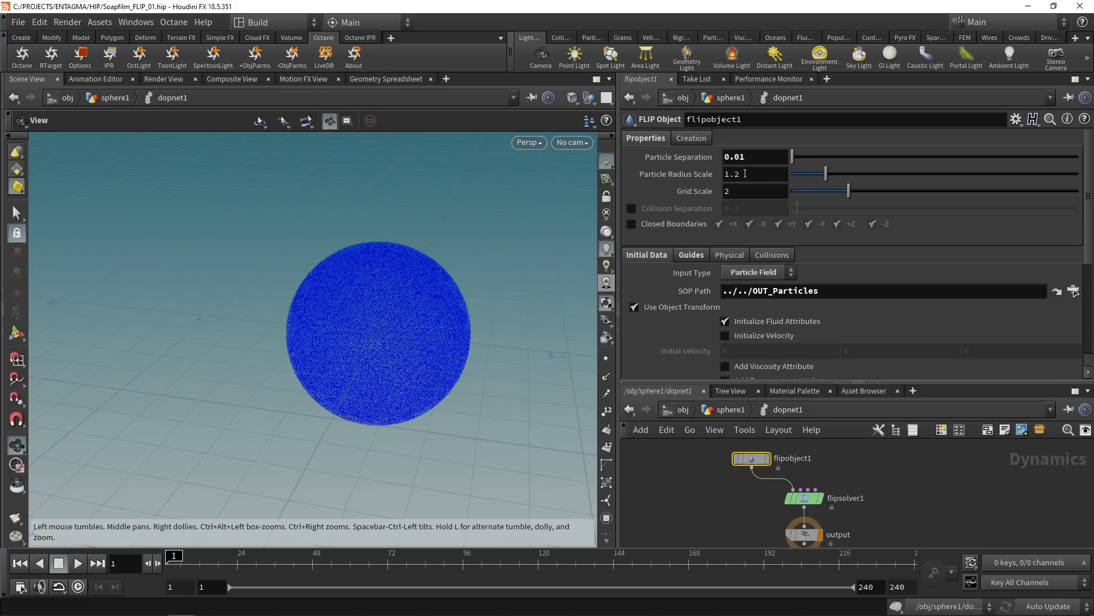
Step: Increase the Particle Radius Scale of flipobject1
click(745, 173)
text(5)
key(Return)
Step: Set flipsolver1's Max Substeps to 4 and its CFL Condition to 0.1
click(804, 498)
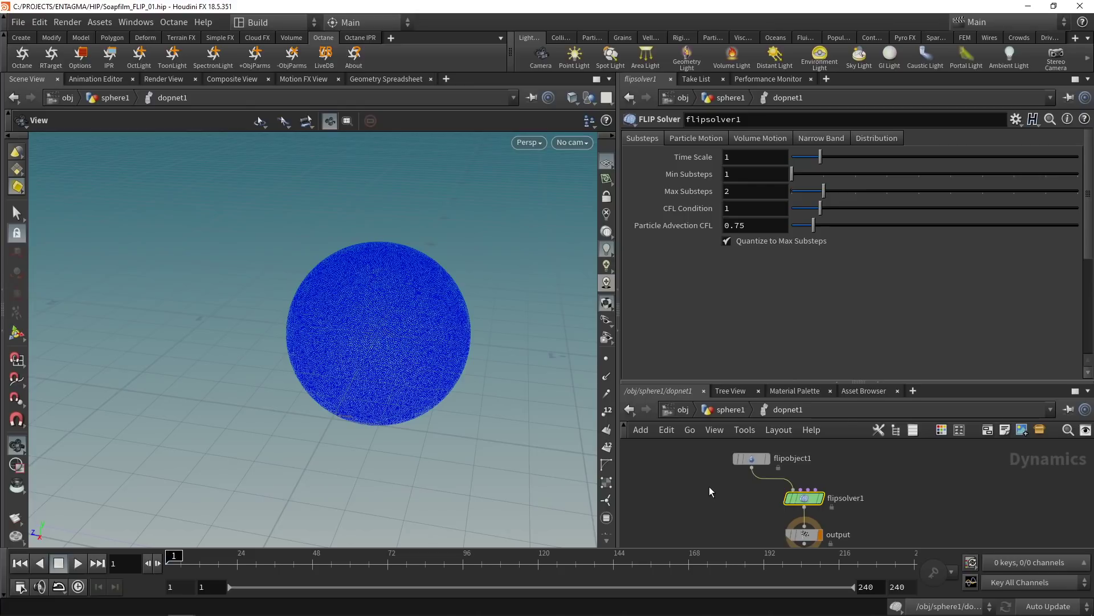
click(757, 195)
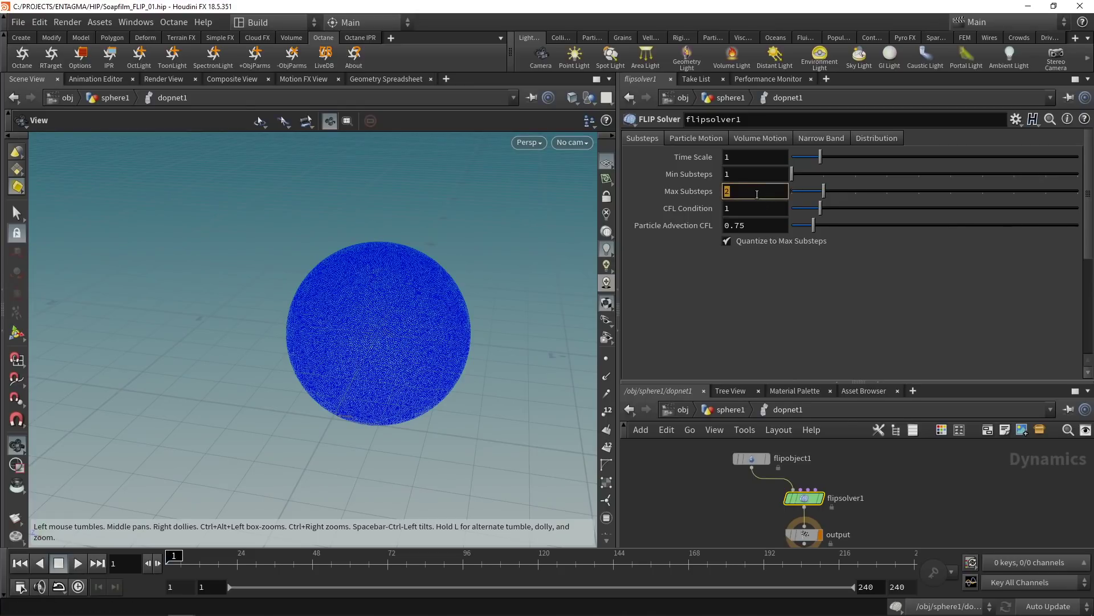
text(4)
key(Return)
click(732, 208)
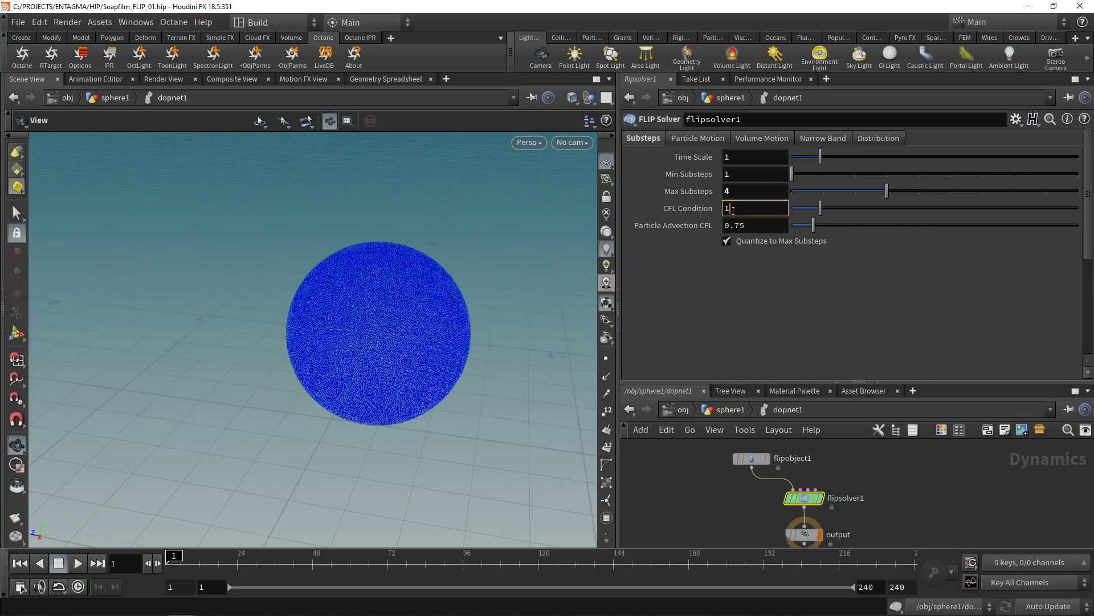
key(BackSpace)
text(0.1)
key(Return)
Step: Turn off particle reseeding on flipsolver1 and apply particle separation with 4 separation iterations
click(699, 141)
click(693, 244)
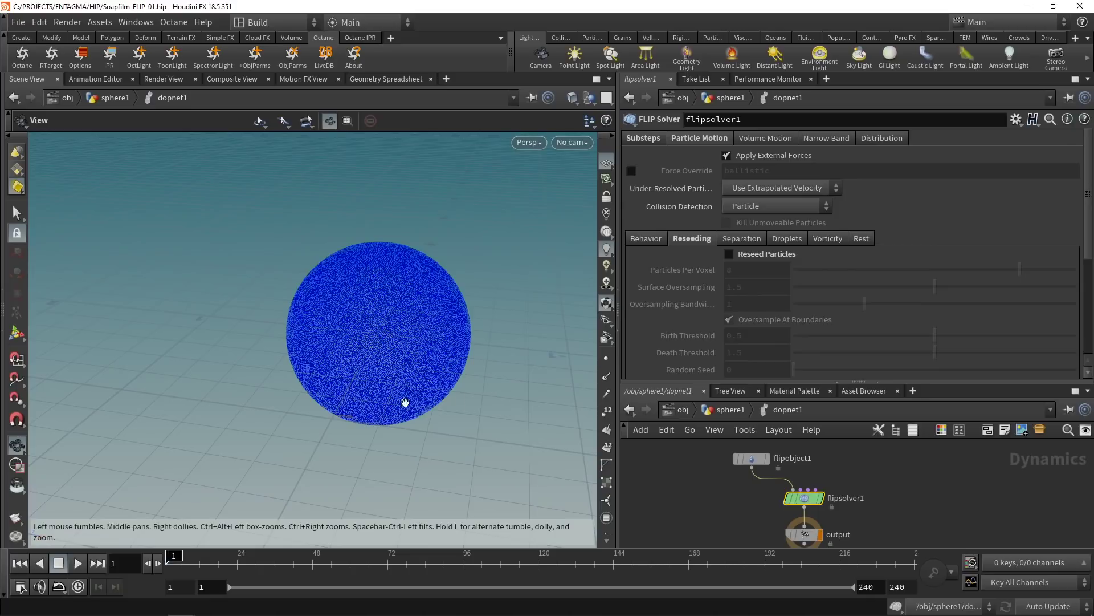
click(745, 241)
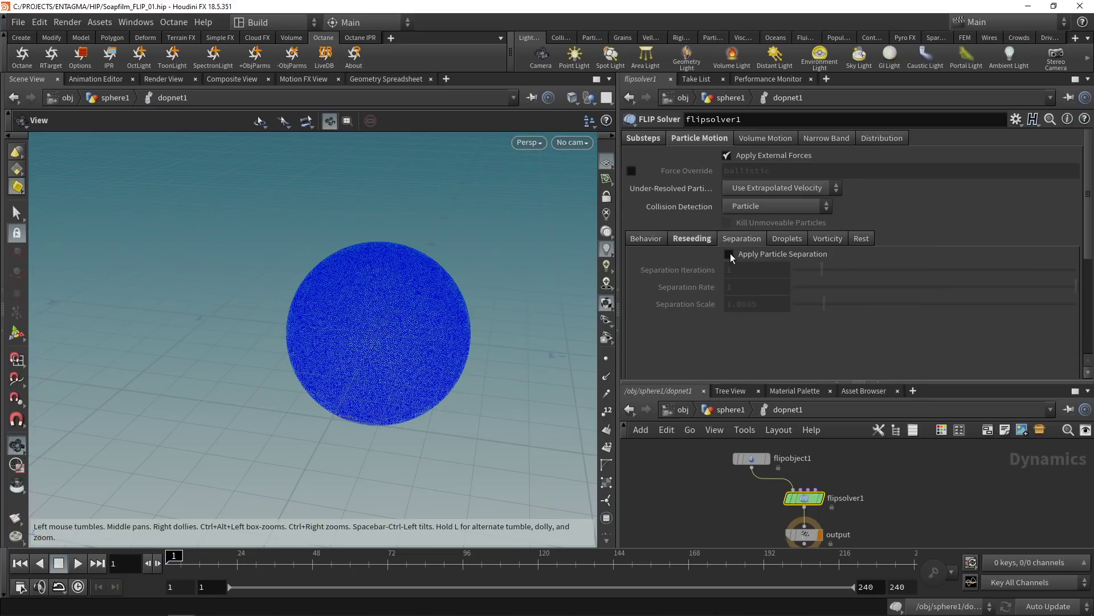
click(728, 253)
click(741, 269)
key(BackSpace)
text(4)
key(Return)
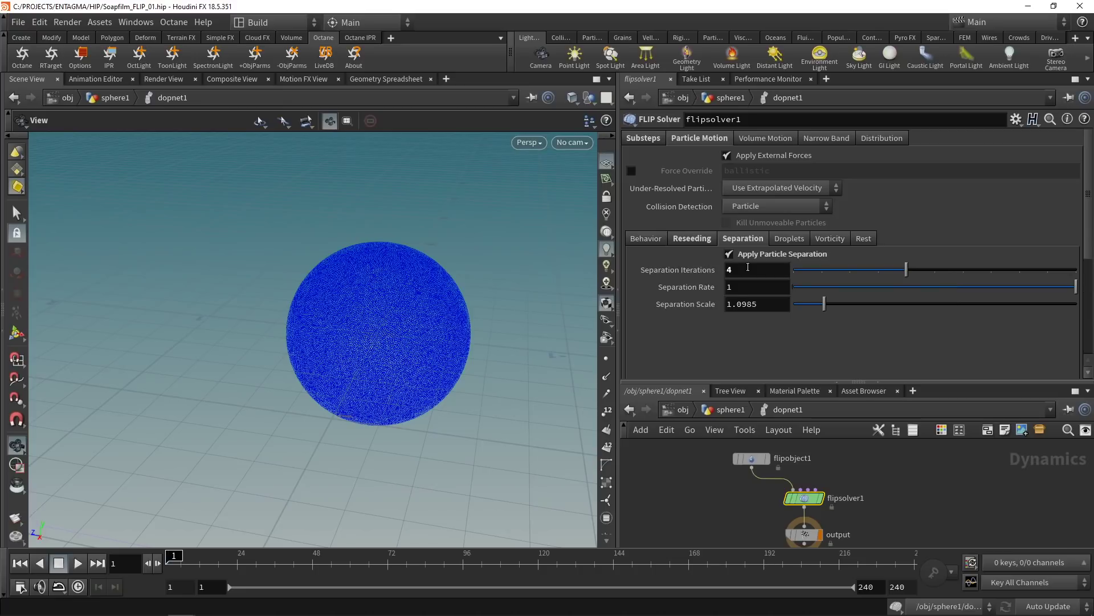
Step: Set flipsolver1's volume limits Box Size to 2, 2, 2 and its Velocity Transfer to APIC (Swirly)
click(763, 140)
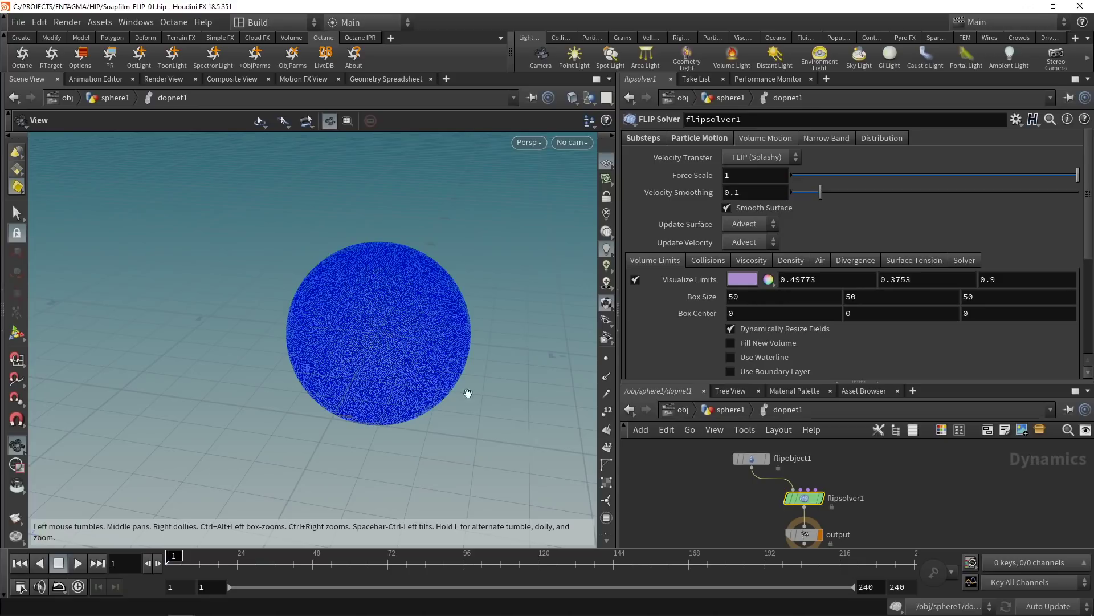
click(752, 297)
text(2)
key(Tab)
text(2)
key(Tab)
text(2)
key(Return)
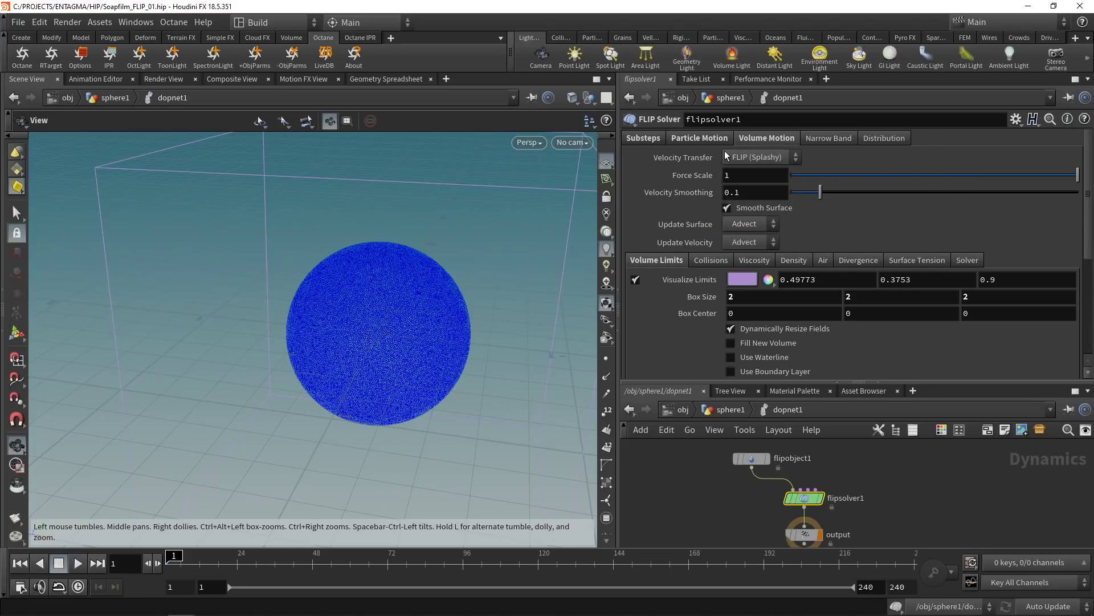
click(787, 159)
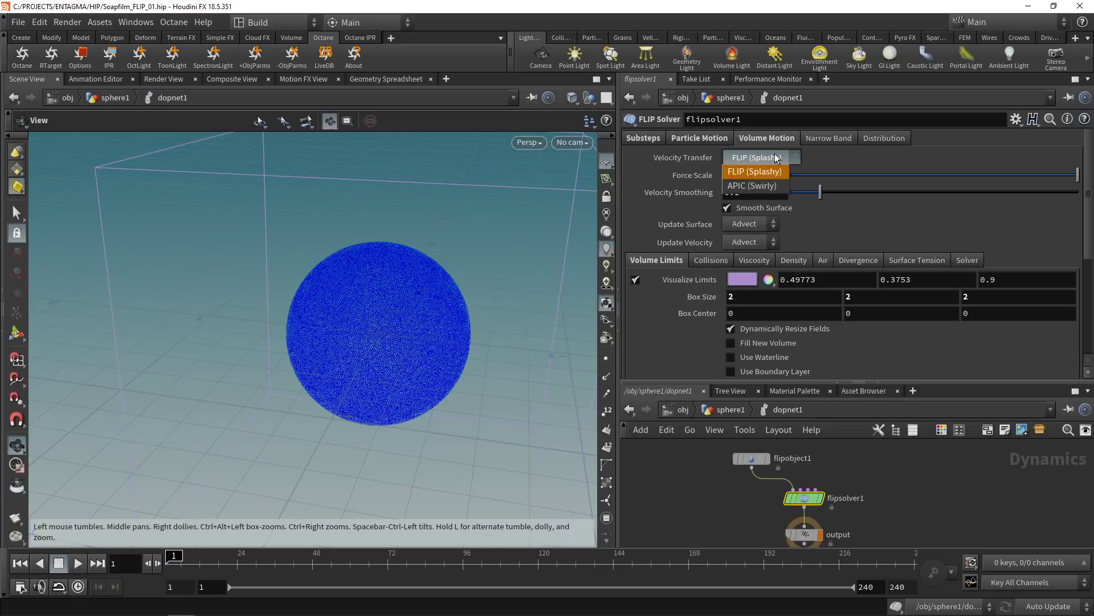
click(767, 188)
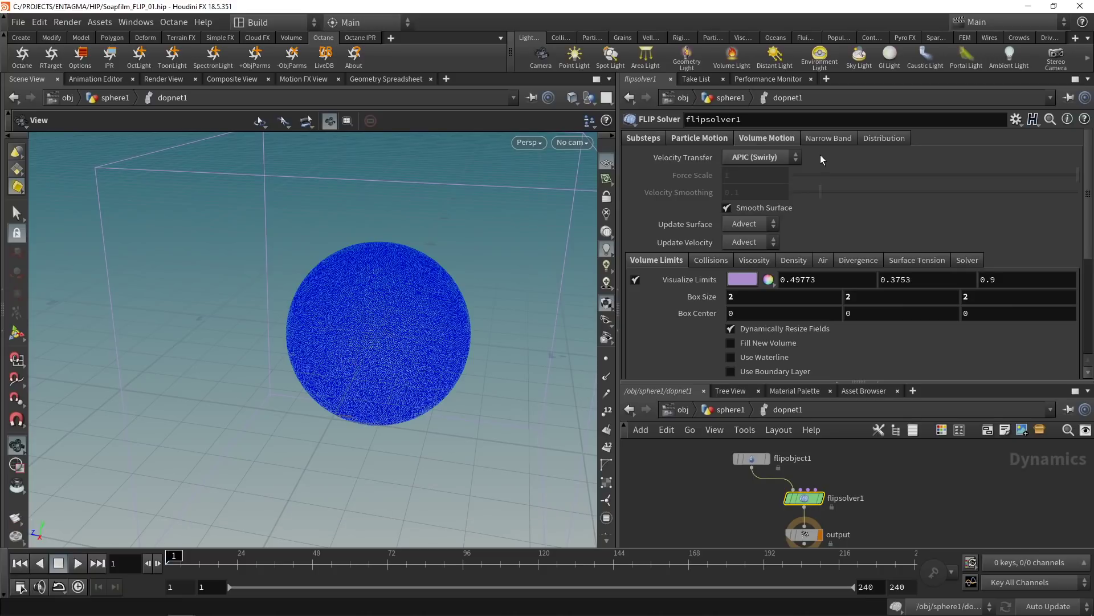
Step: Enable Use OpenCL in flipsolver1's volume motion solver settings and save the scene
click(966, 262)
drag(1088, 244, 1089, 303)
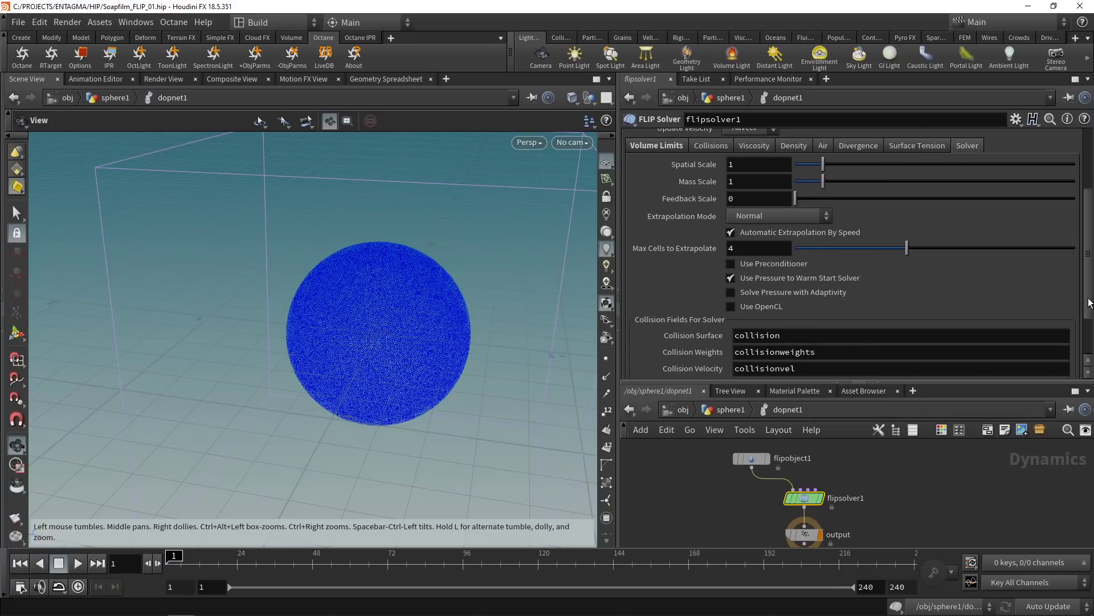
click(731, 307)
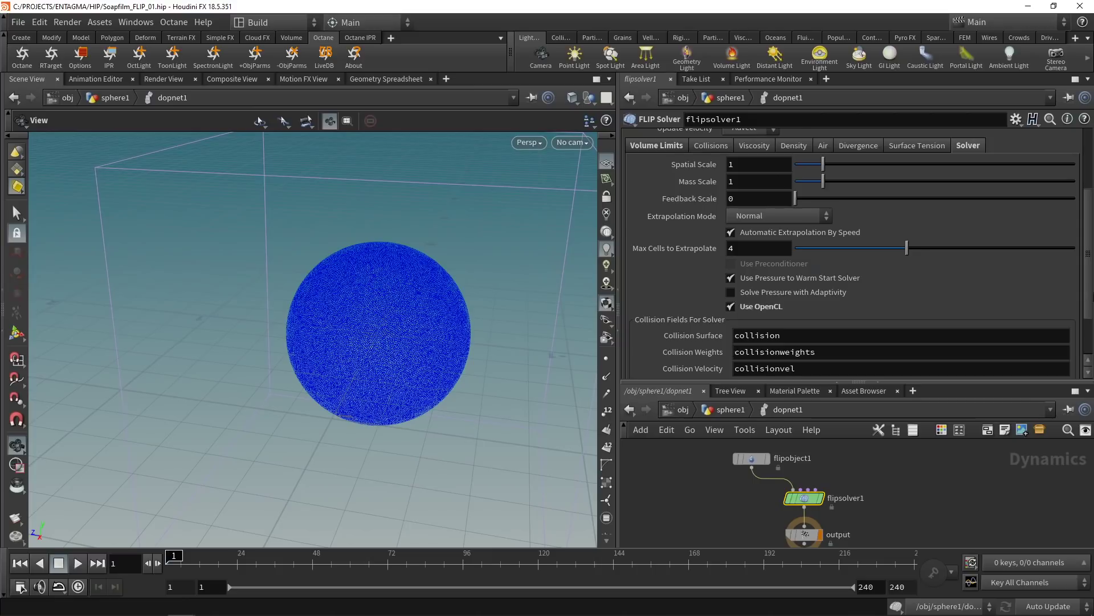
key(ctrl+s)
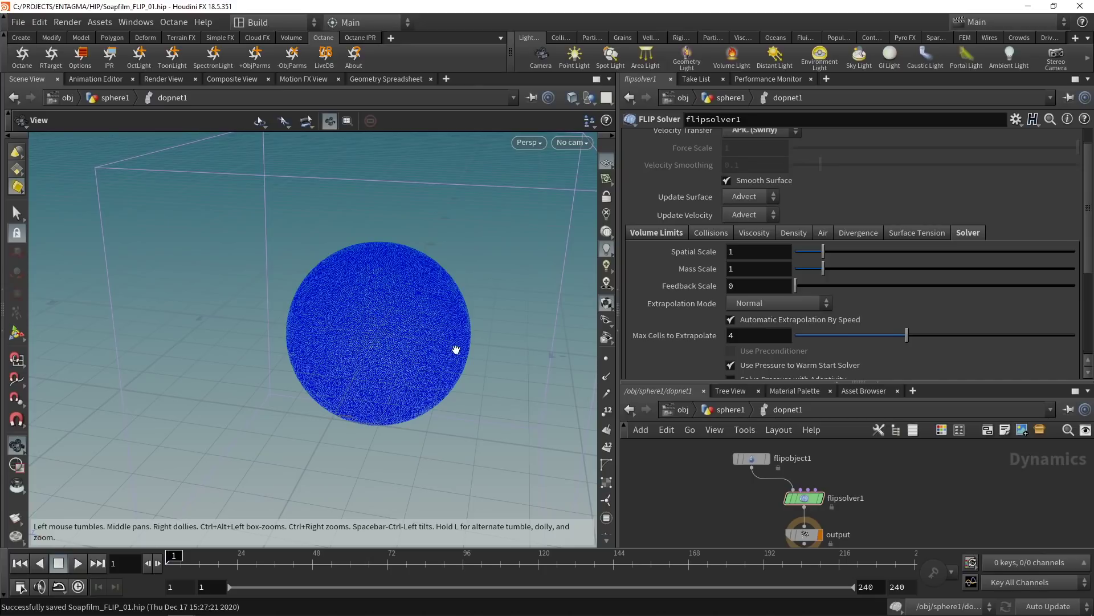
Step: Add a POP VOP node beside flipobject1 in the DOP network and go inside it
drag(872, 382, 872, 338)
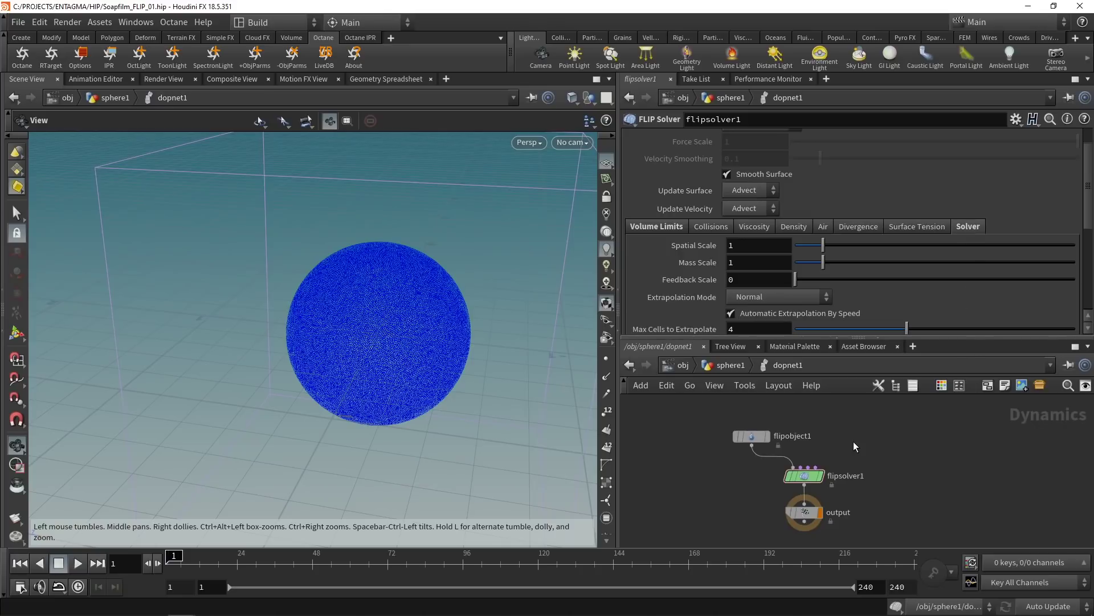
key(Tab)
text(vop)
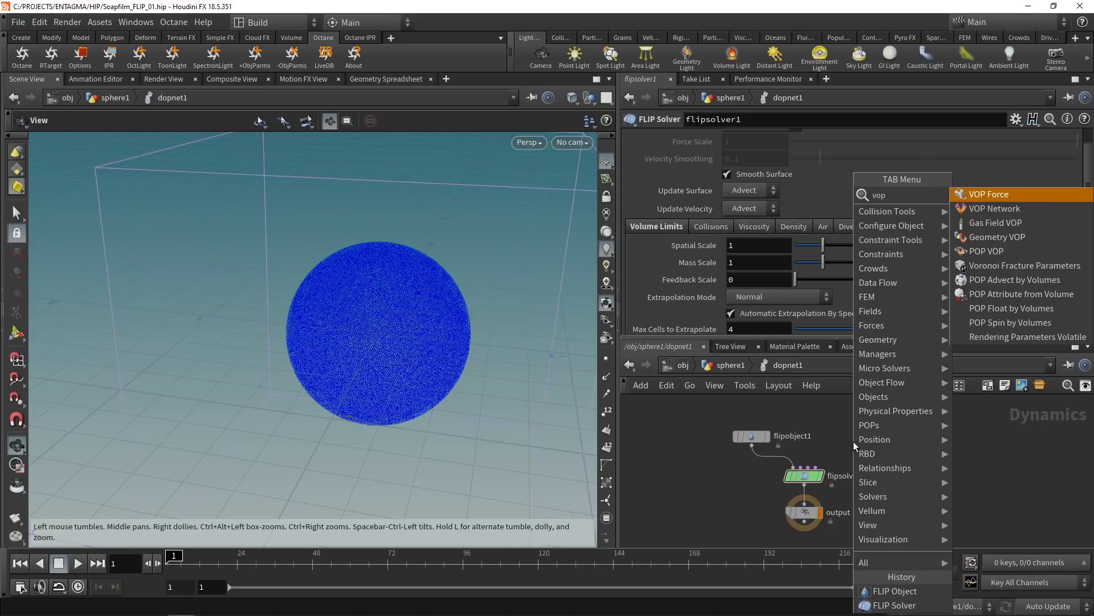
key(Down)
key(Down)
key(Down)
key(Down)
key(Return)
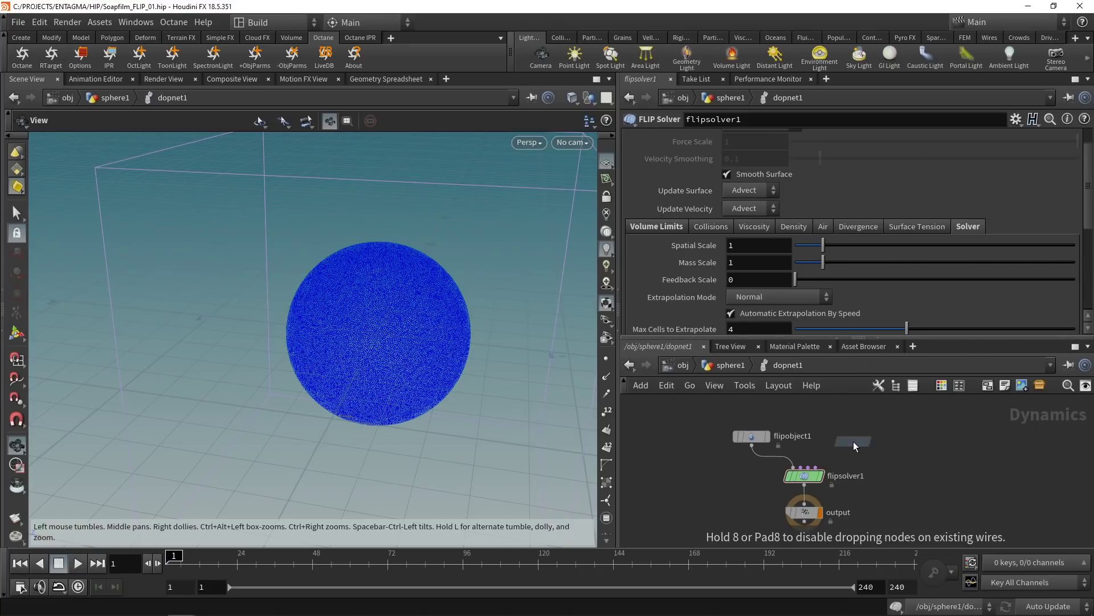
click(853, 441)
key(Return)
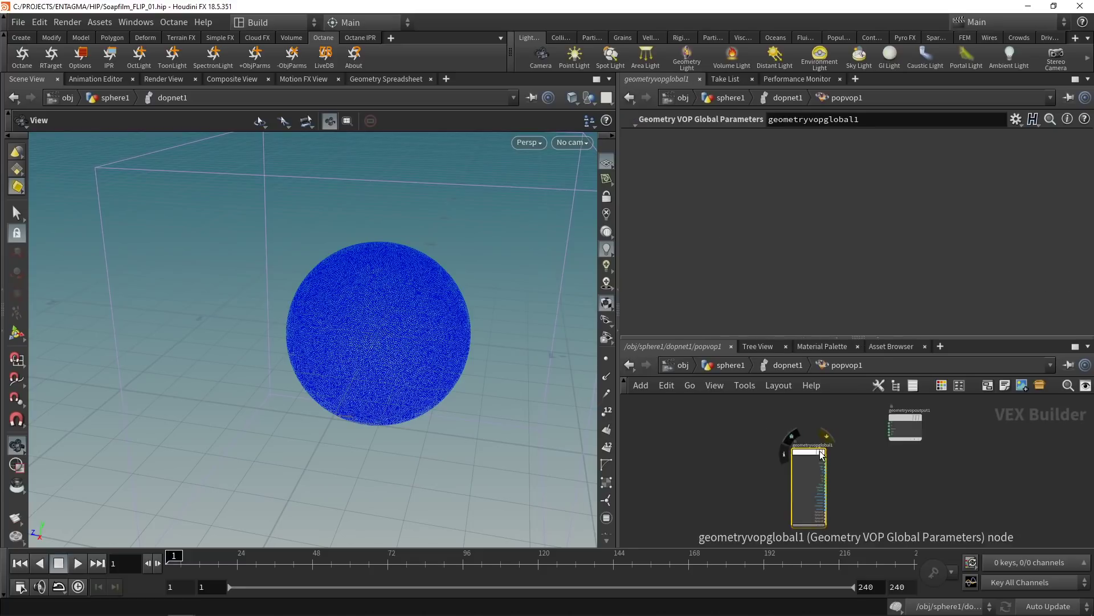
Step: Add a Curl Noise node inside the POP VOP and review its noise types and settings
key(Tab)
text(cur)
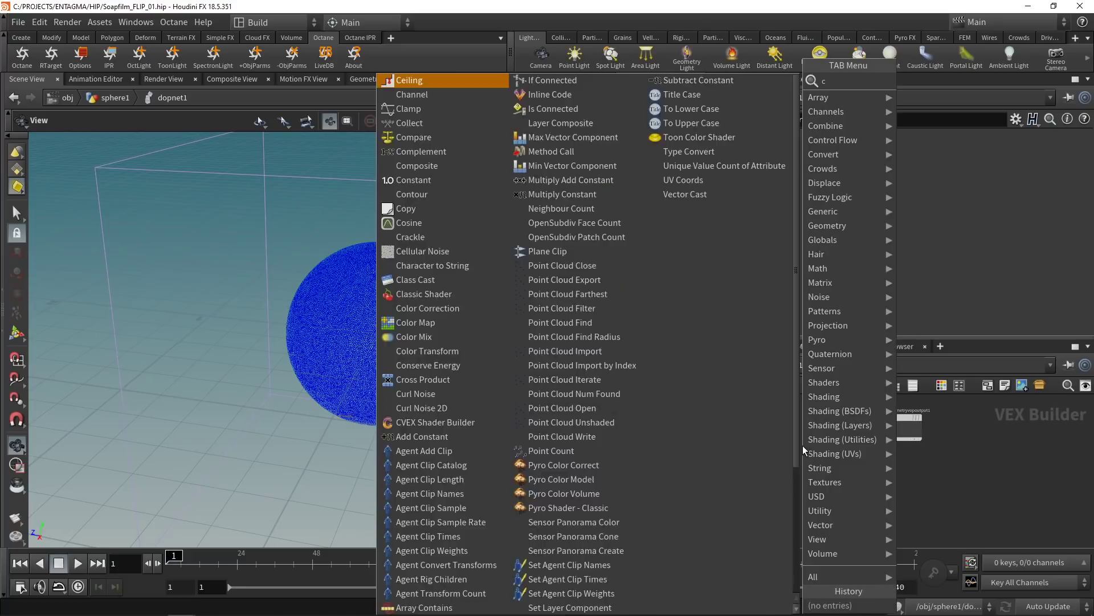
key(Return)
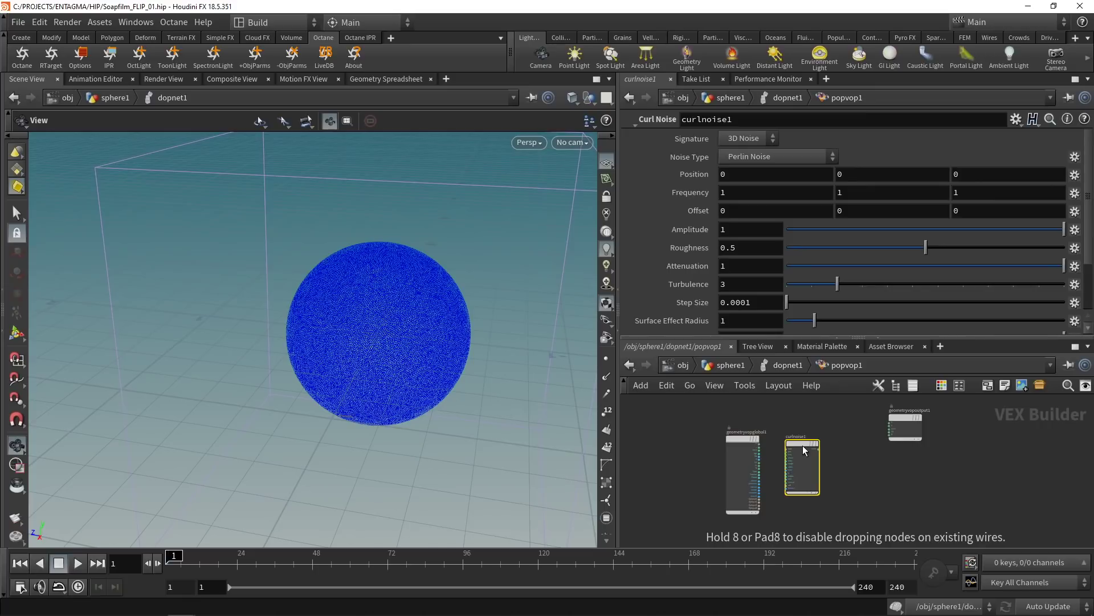
click(802, 446)
click(802, 151)
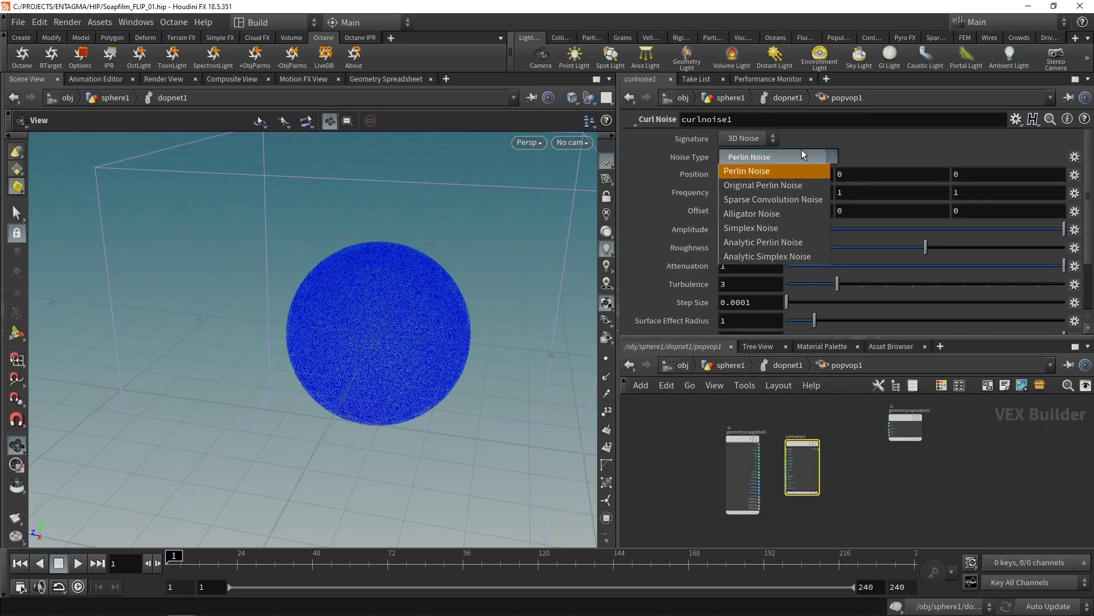
click(911, 136)
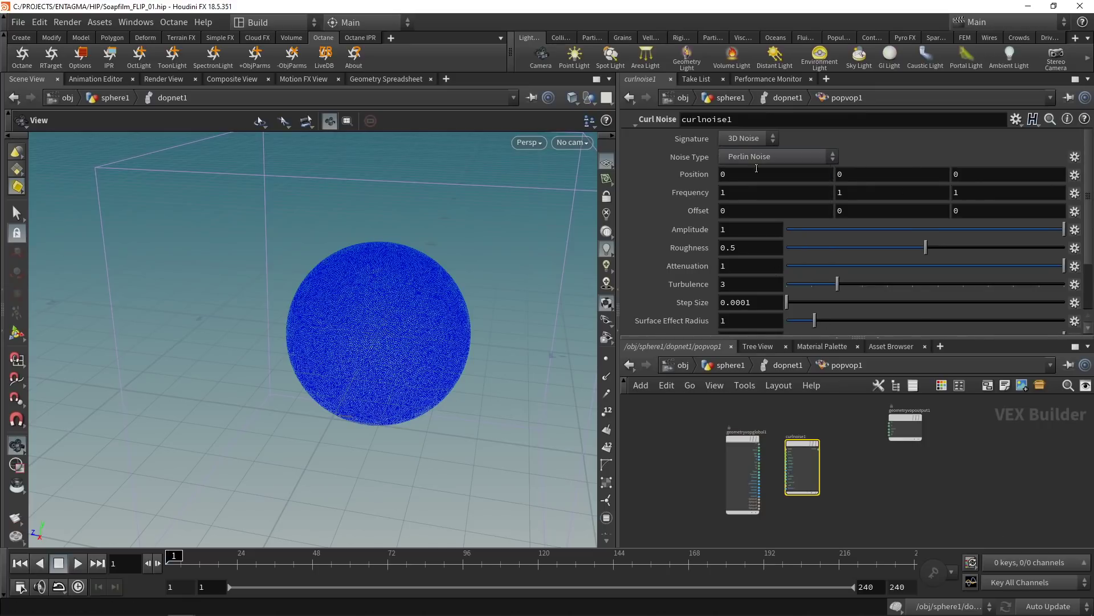
drag(863, 341, 863, 398)
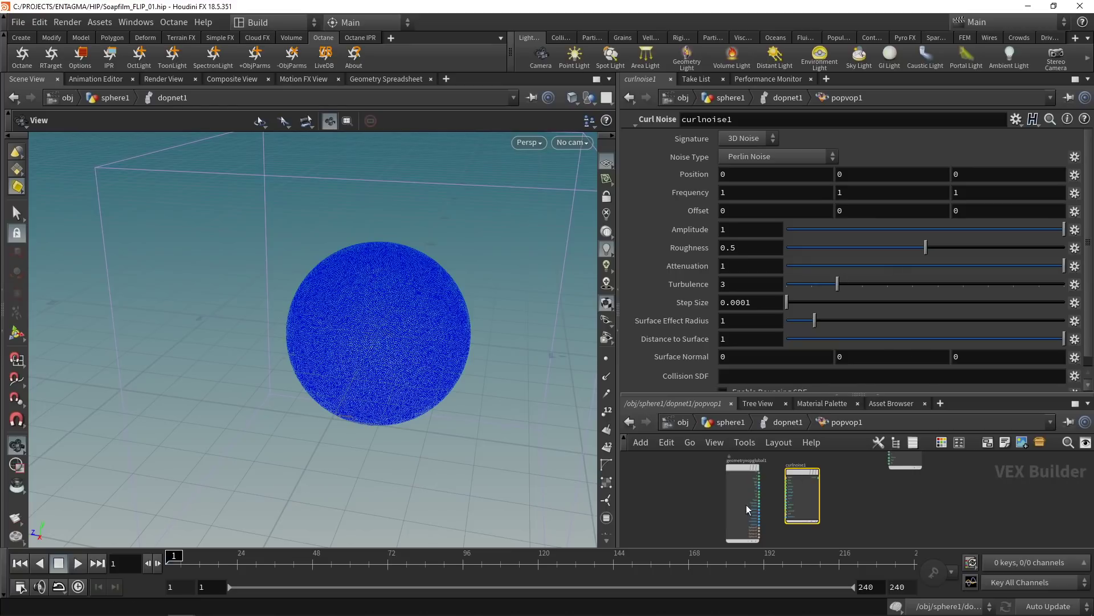
click(867, 502)
Step: Go back up to dopnet1 and delete the POP VOP node
key(u)
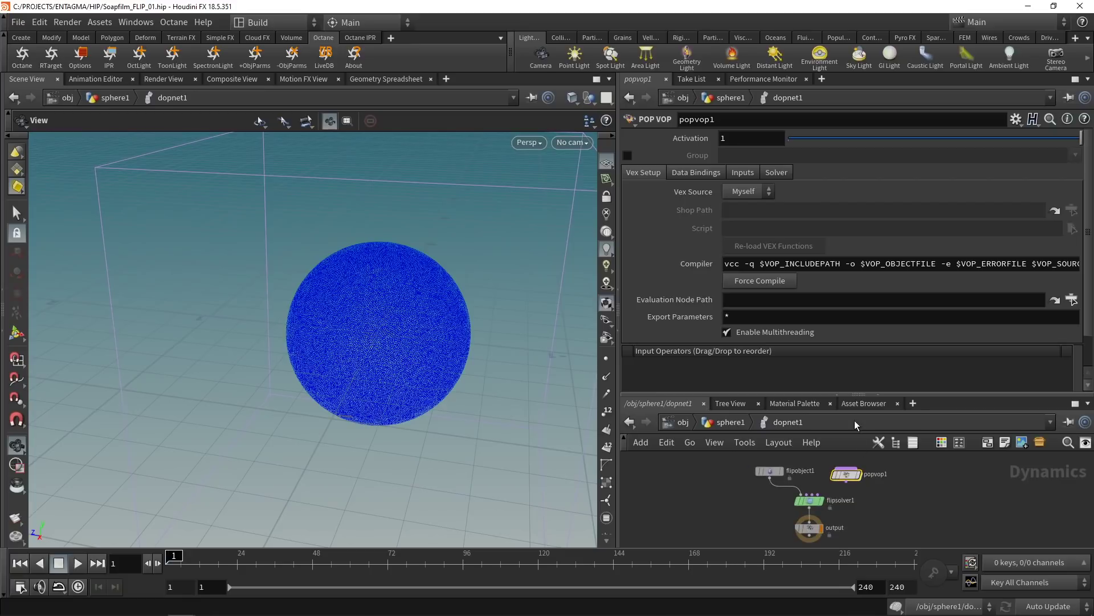
drag(851, 393, 850, 335)
key(Delete)
Step: Add a POP Wrangle node beside flipobject1 and connect it to an input of flipsolver1
key(Tab)
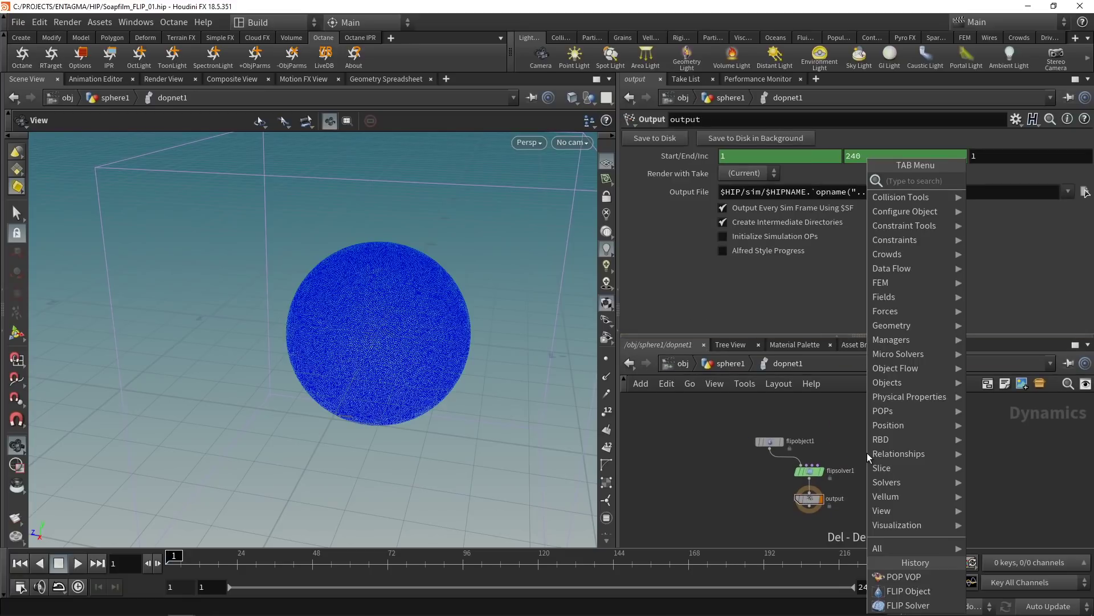
text(popwrangle)
key(Return)
click(867, 453)
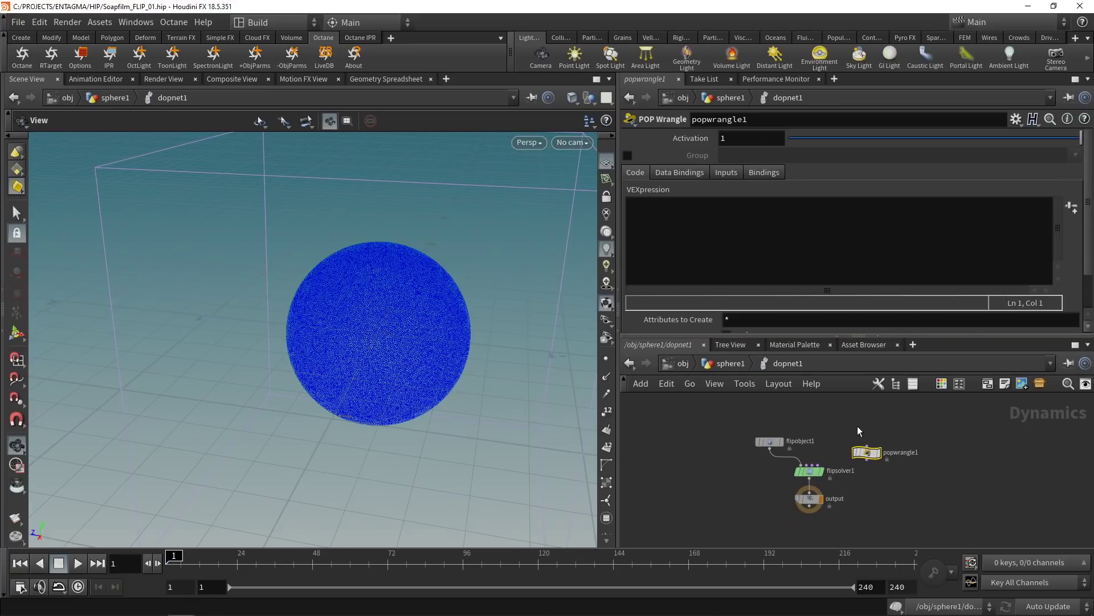
scroll(857, 426, up, 1)
drag(811, 472, 853, 456)
click(853, 456)
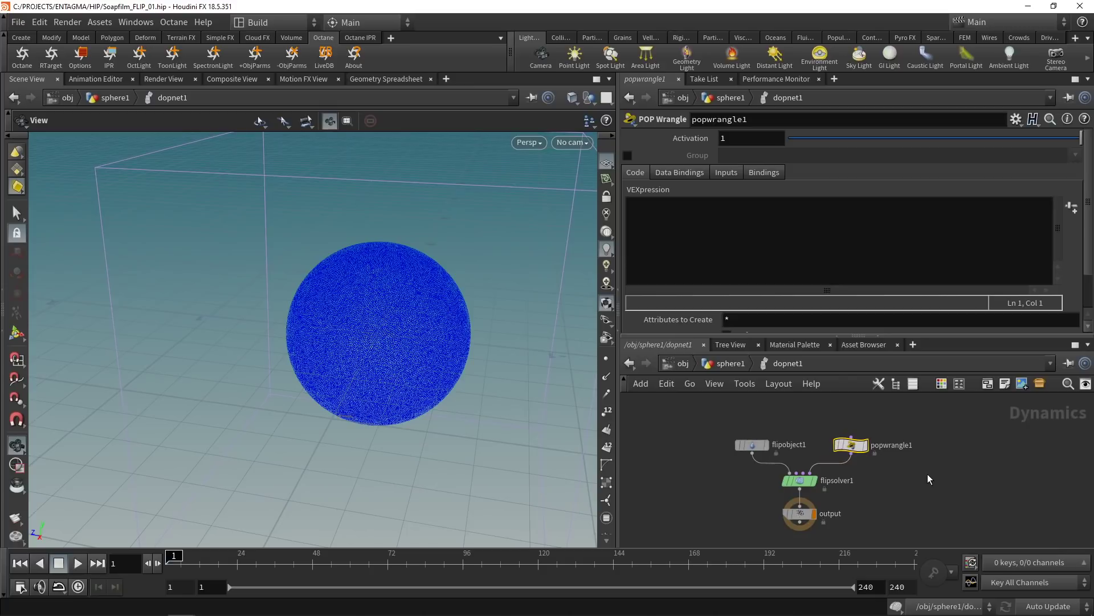
Step: Add a POP VOP node in the DOP network and go inside it
key(Tab)
text(pop)
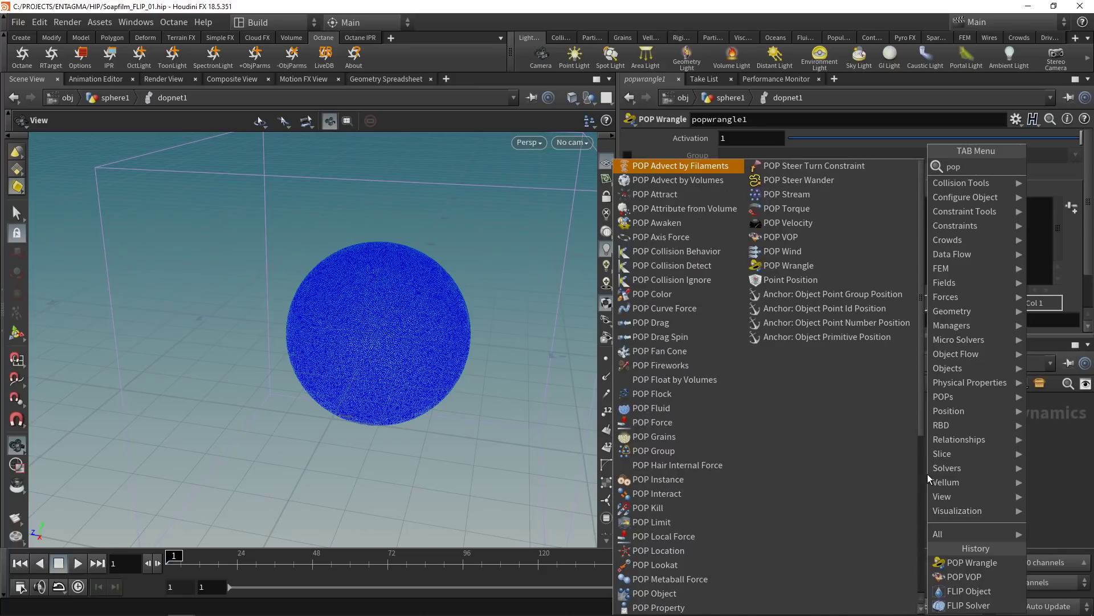
text(vop)
key(Return)
click(927, 474)
key(Return)
Step: Add a Curl Noise node inside the POP VOP and wire it between the global P and the output P
key(Tab)
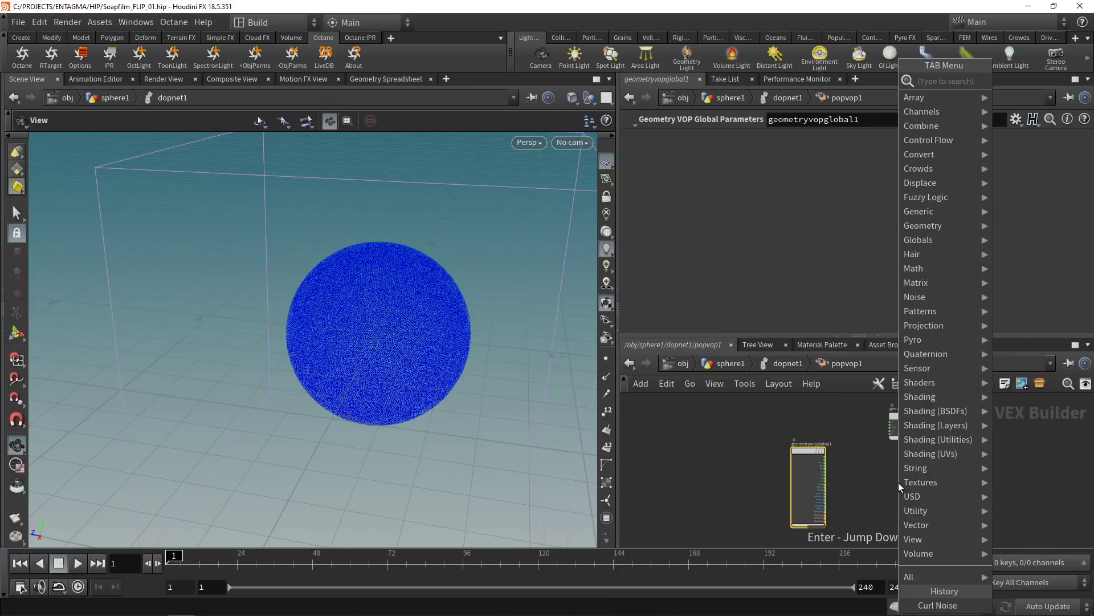
text(curl)
key(Return)
click(894, 474)
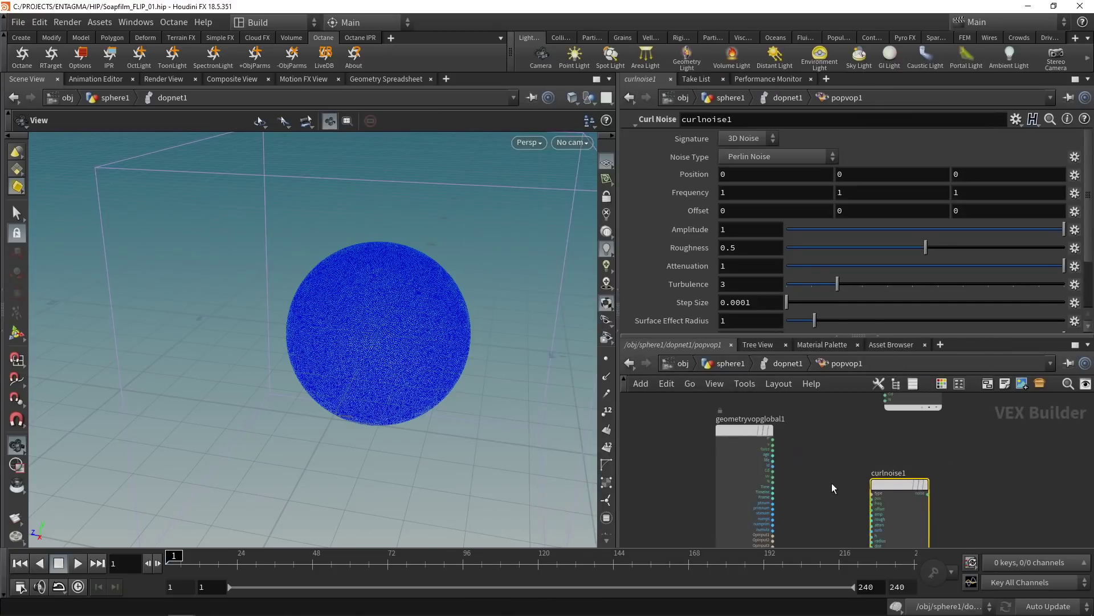
click(764, 419)
click(863, 477)
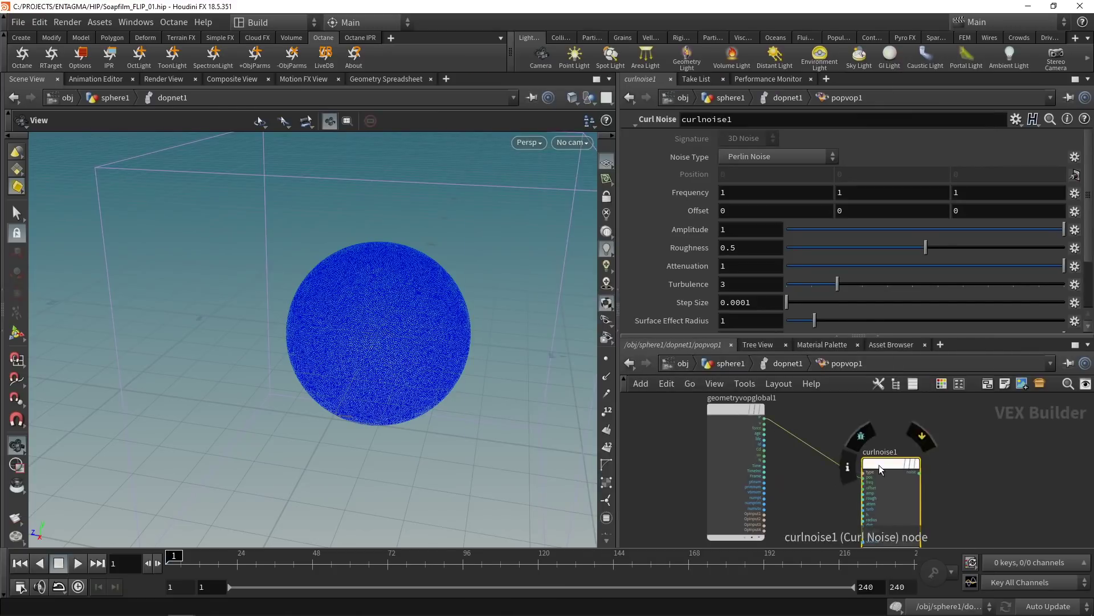
drag(879, 464, 825, 450)
middle_drag(825, 450, 897, 454)
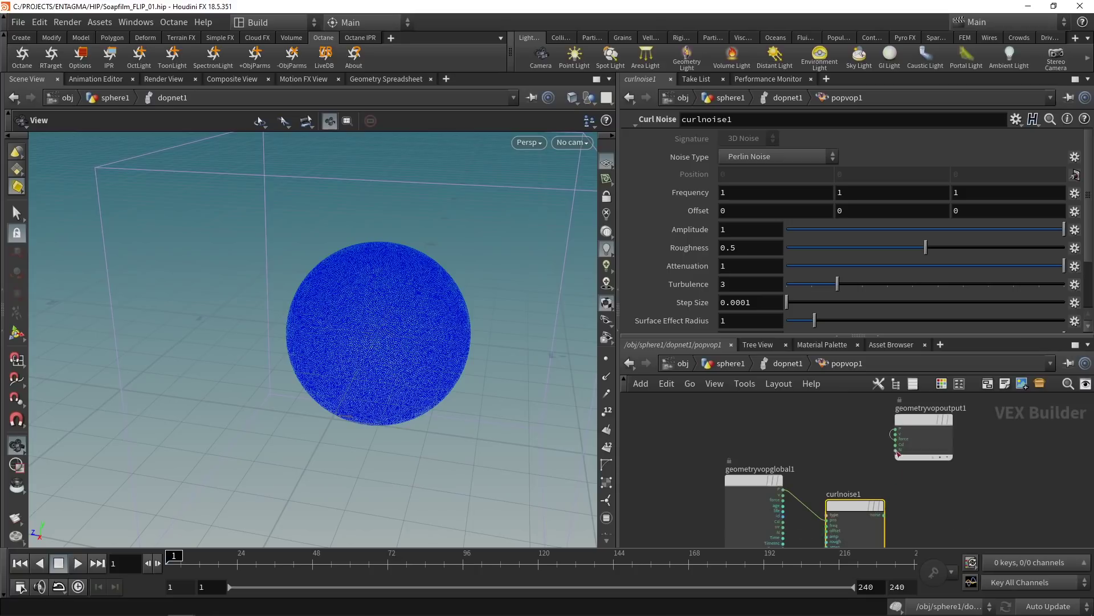
Step: Go back up to dopnet1, open popvop1's generated VEX code and examine the curl noise call and the include section
key(u)
right_click(932, 476)
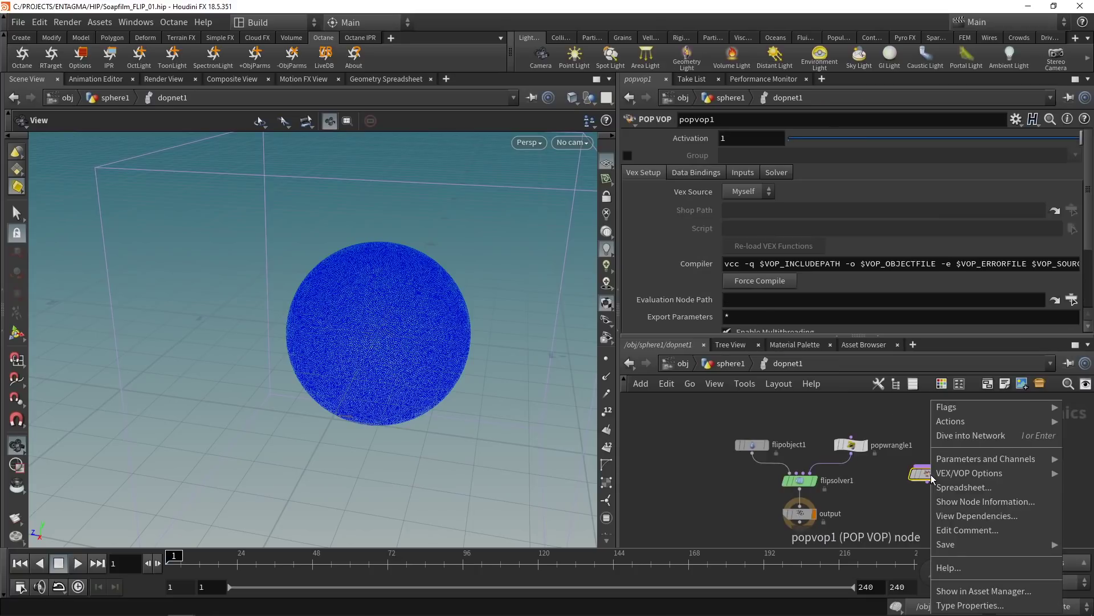
mouse_move(938, 474)
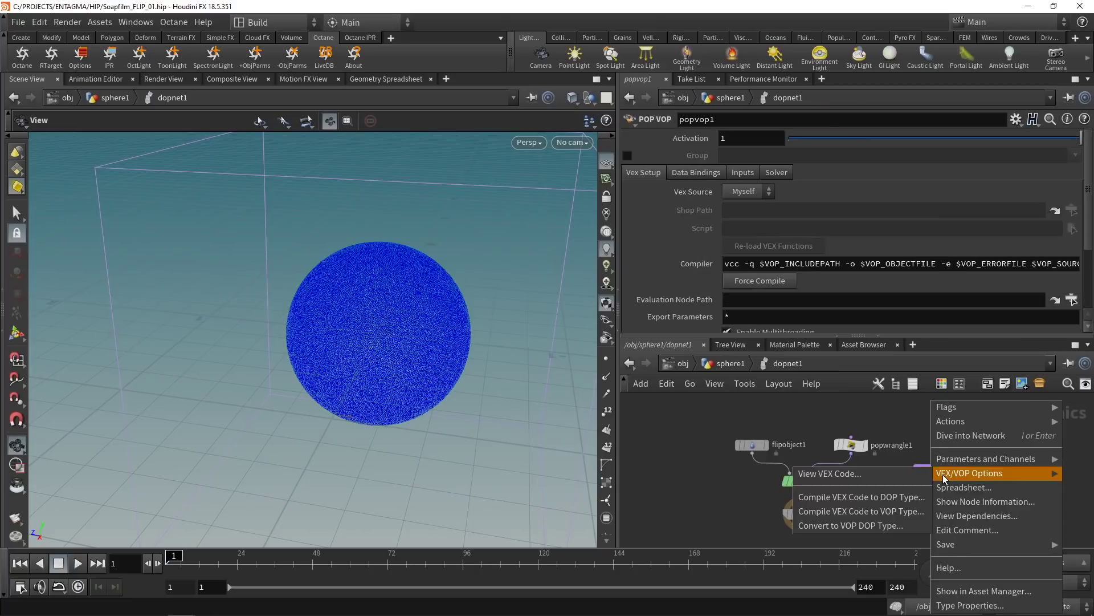
click(836, 478)
drag(847, 10, 442, 15)
scroll(429, 309, down, 20)
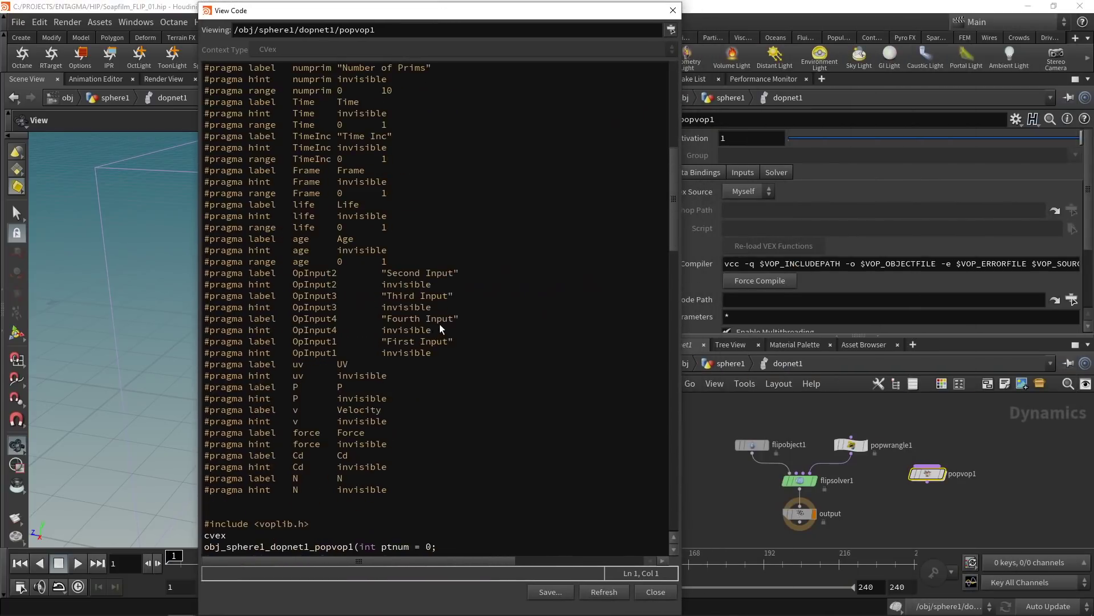
scroll(462, 318, down, 20)
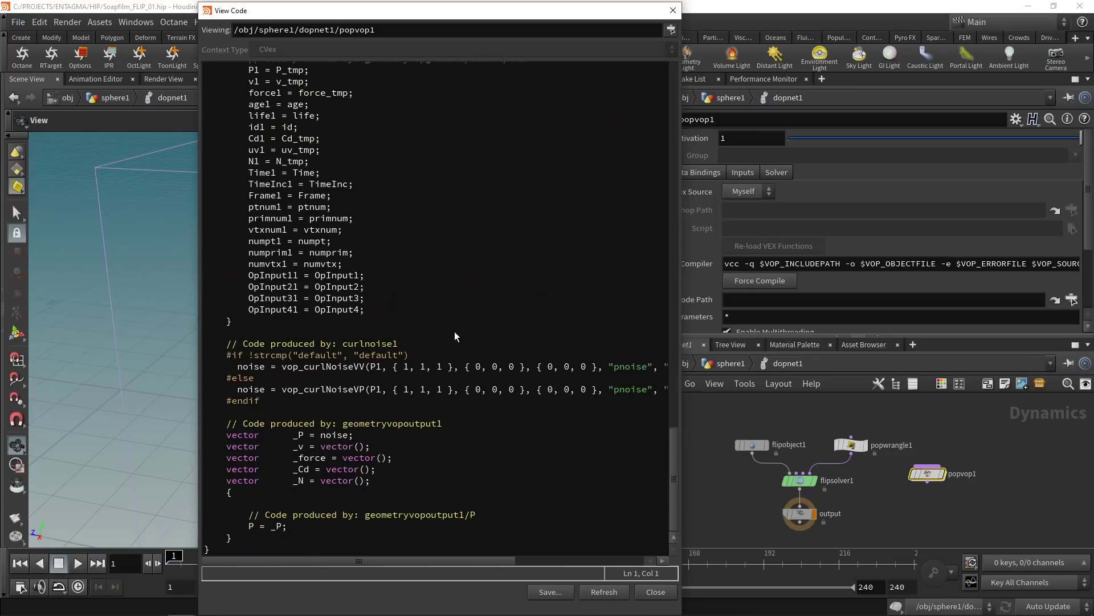
drag(238, 367, 677, 371)
drag(487, 561, 667, 234)
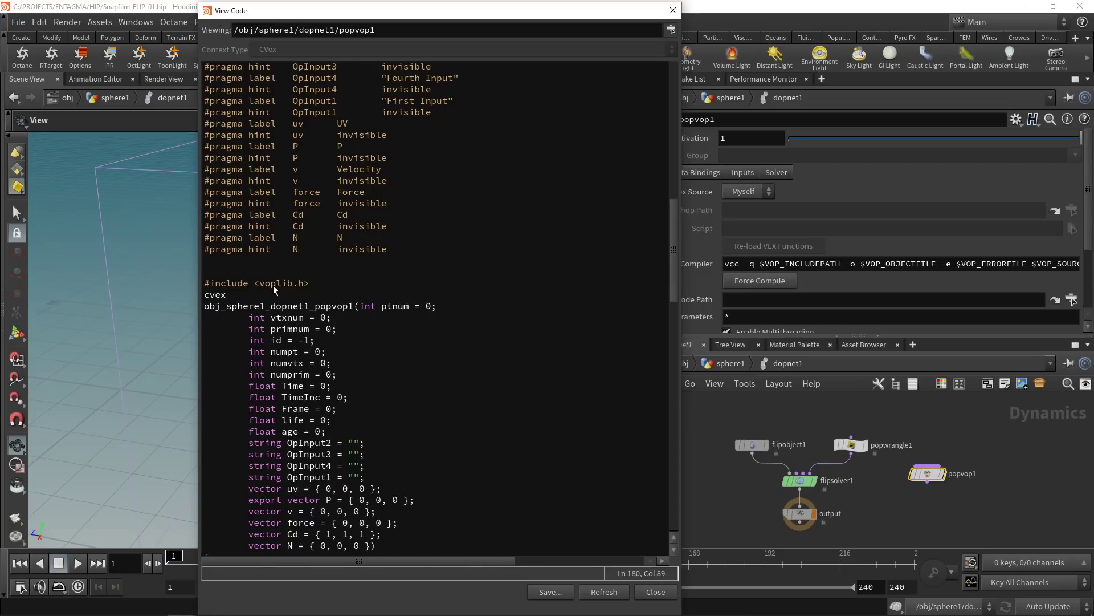
Step: Copy the #include <voplib.h> line from popvop1's VEX code into popwrangle1's VEXpression
drag(313, 286, 209, 285)
click(851, 445)
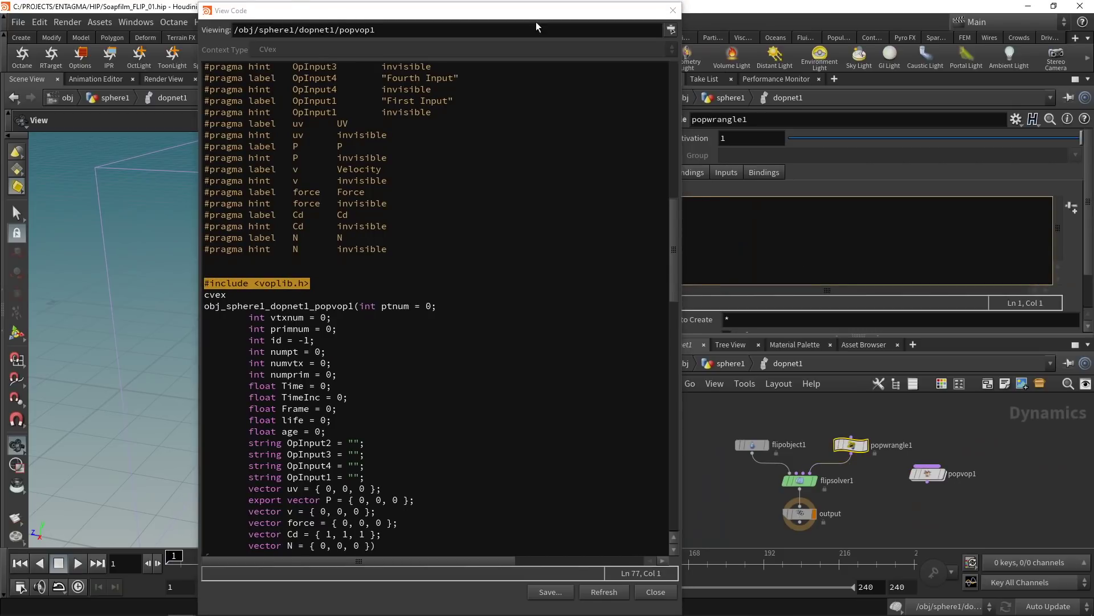
drag(536, 11, 407, 21)
click(684, 216)
text(#include <voplib.h>)
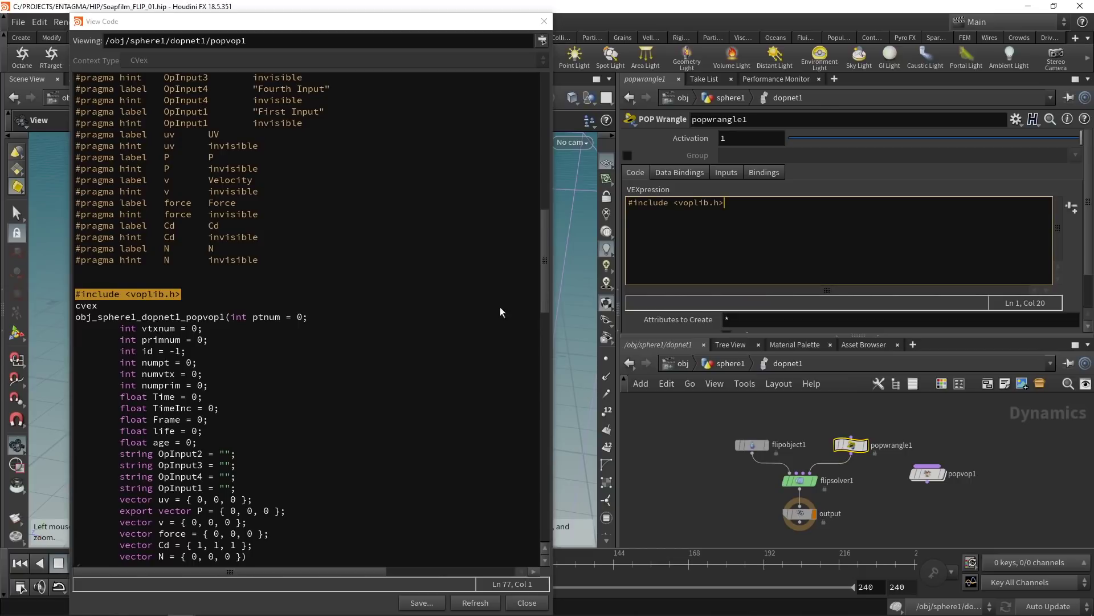
Step: Copy the vop_curlNoiseVP call from popvop1's VEX code into popwrangle1 as a // comment and close the code viewer
click(927, 473)
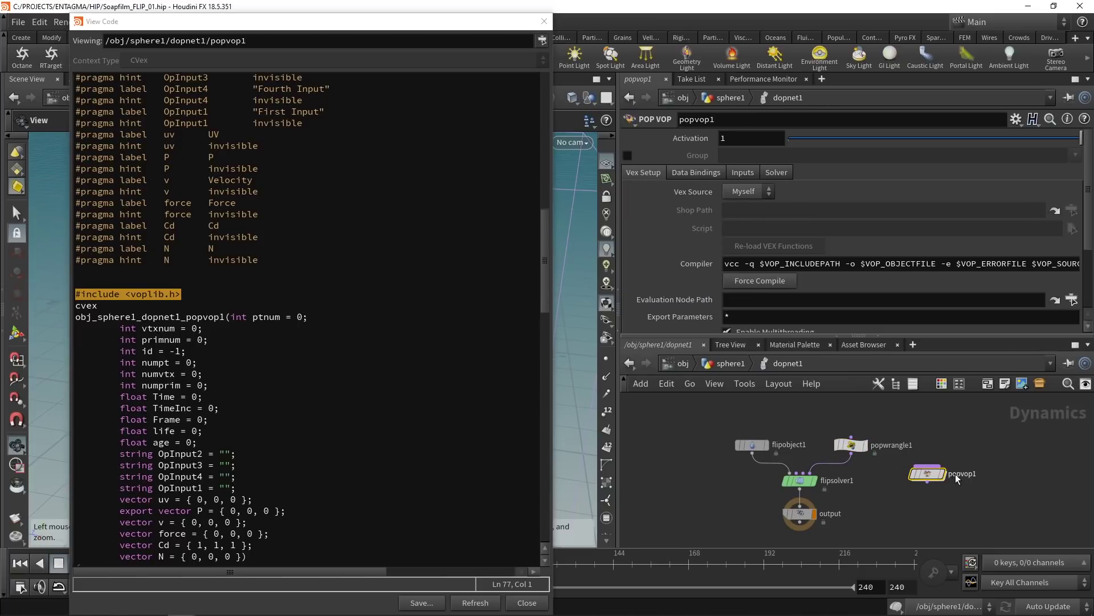
click(851, 444)
drag(546, 264, 545, 492)
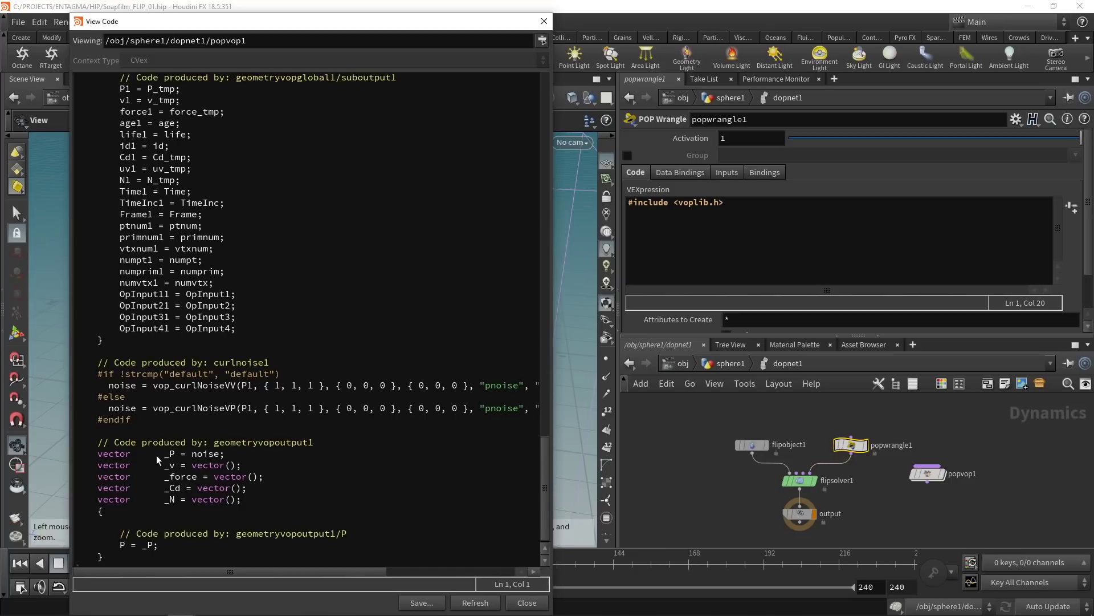
drag(154, 409, 539, 405)
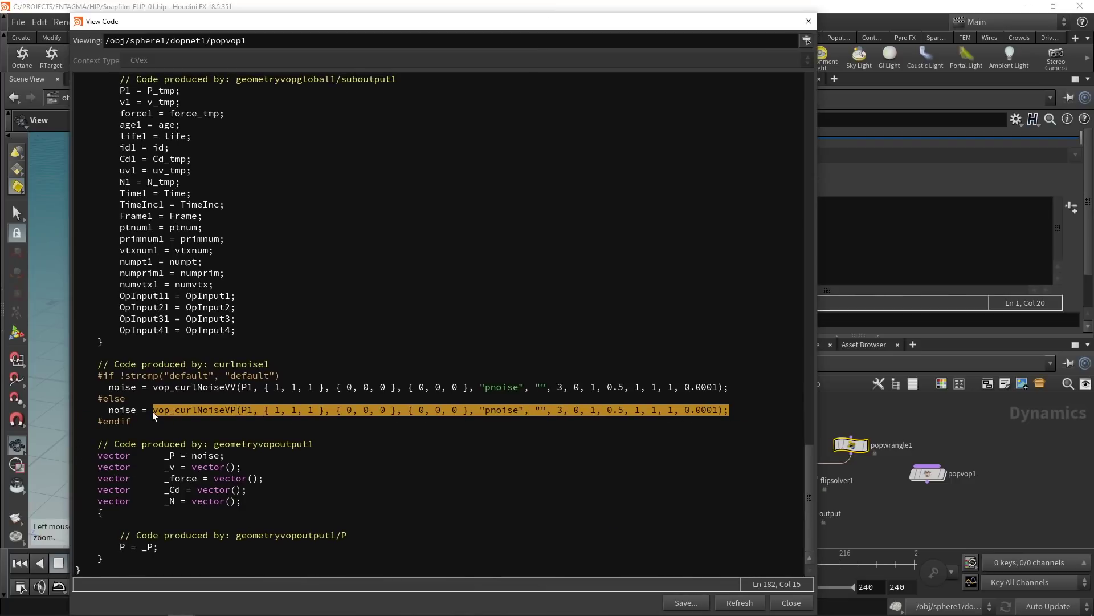
click(815, 21)
click(697, 229)
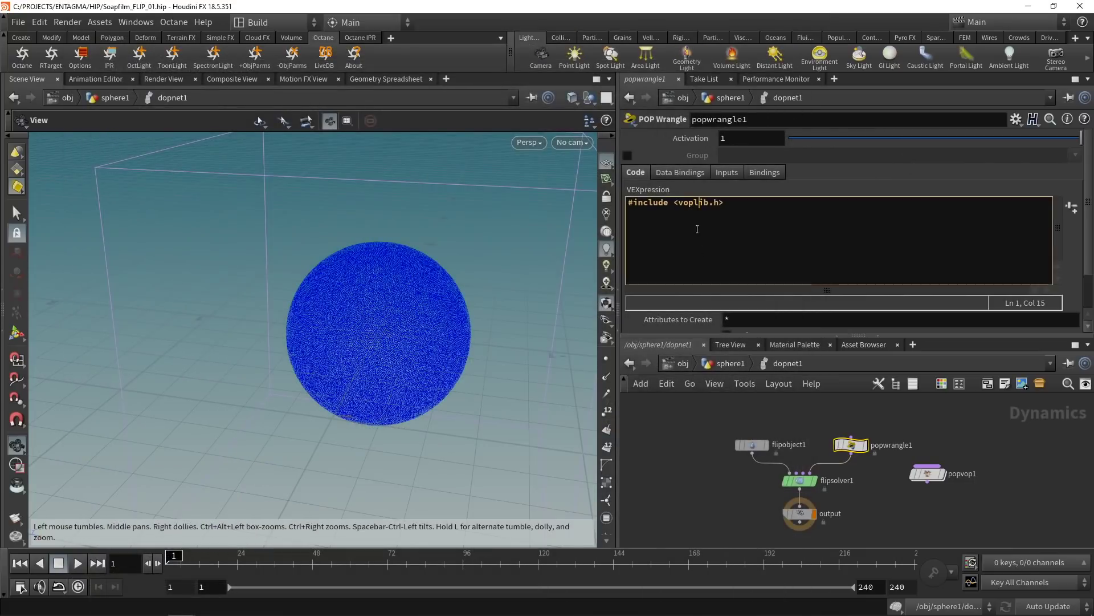
key(ctrl+v)
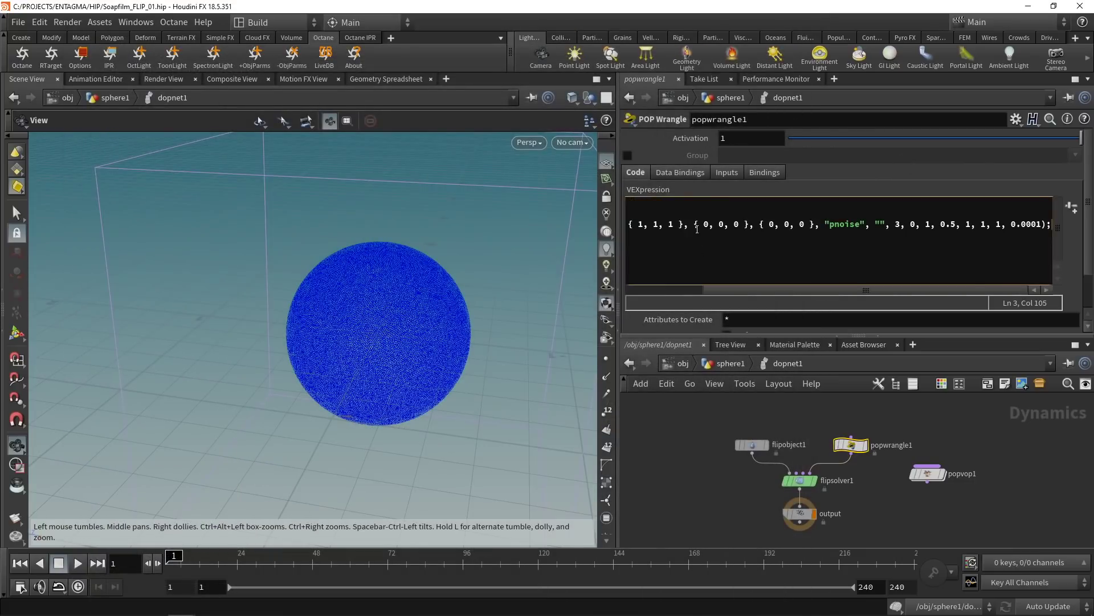
key(Home)
text(//)
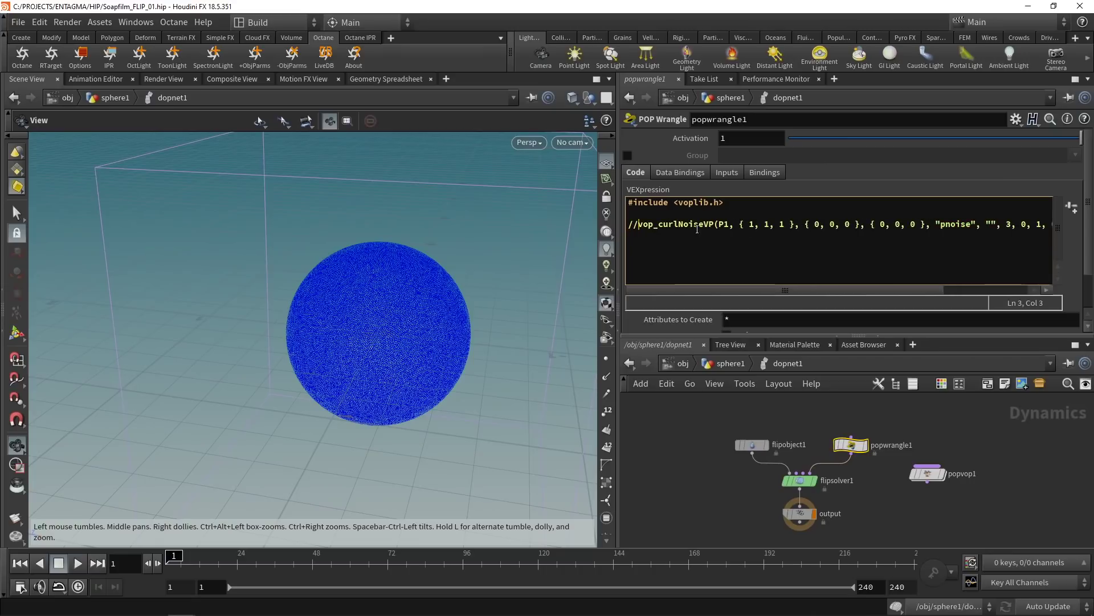
Step: Delete the popvop1 node and save the scene
key(Delete)
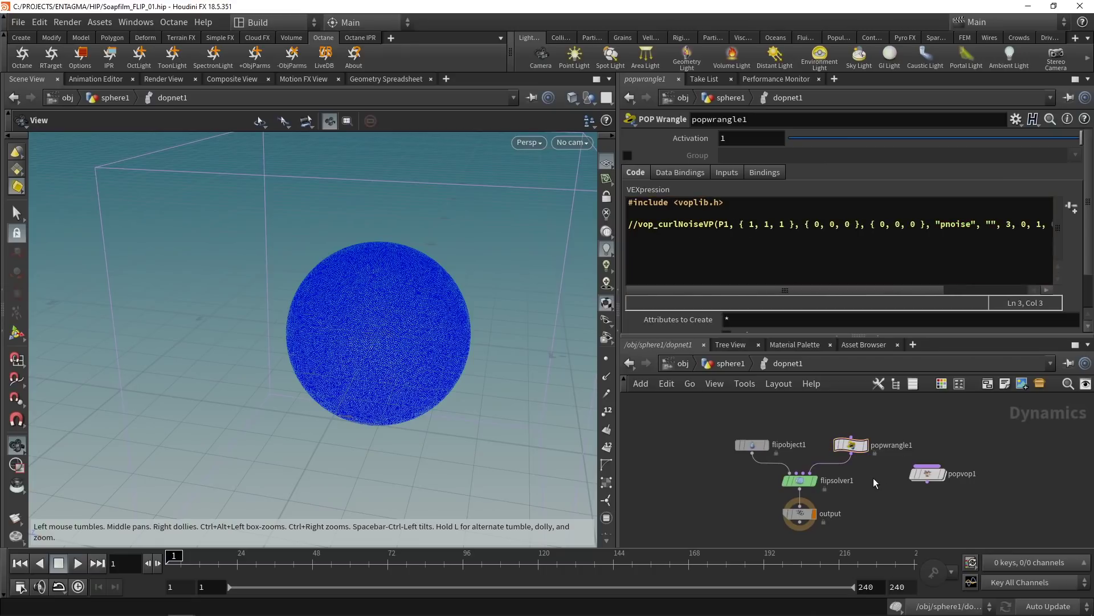
key(ctrl+s)
Step: Remove the blank line above the commented call in popwrangle1 and declare "vector4 sppos = set();" below it
click(723, 268)
key(End)
key(Home)
key(BackSpace)
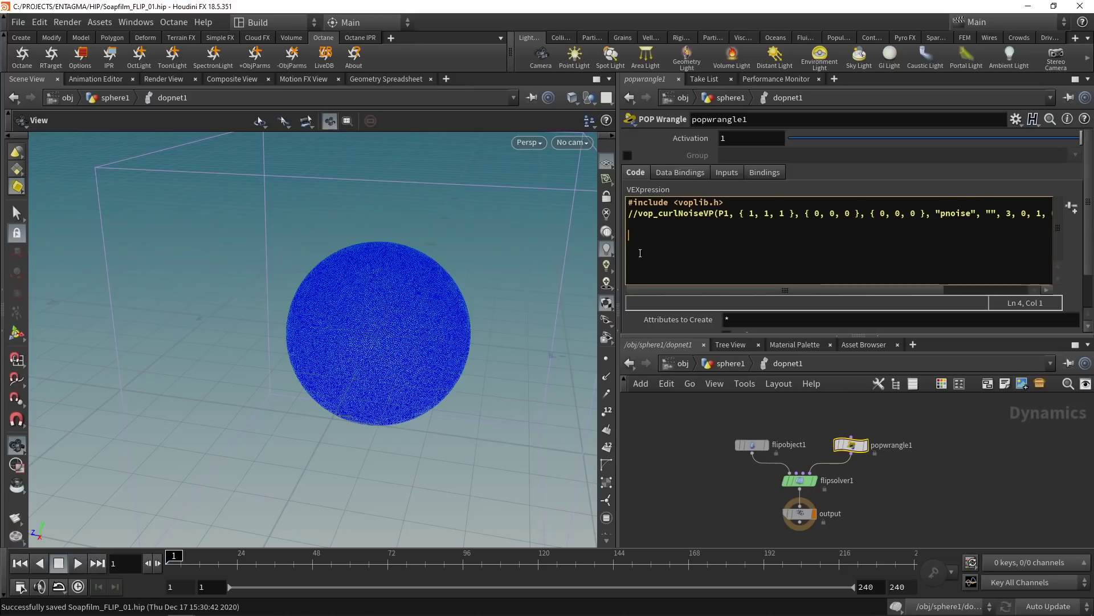
text(vector3)
key(BackSpace)
text(4 )
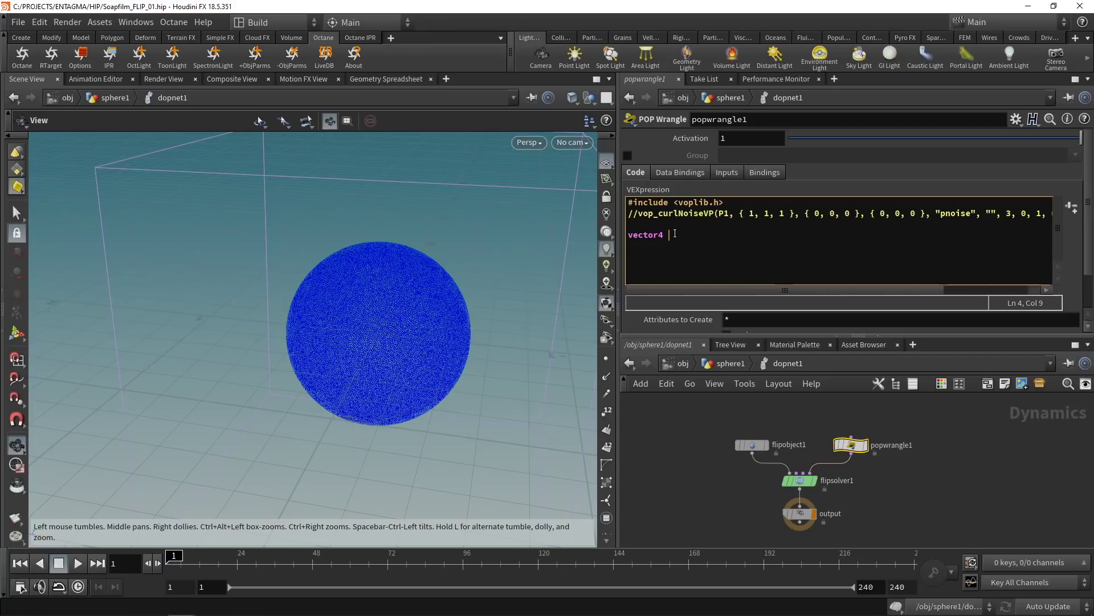
text(s_pos = se)
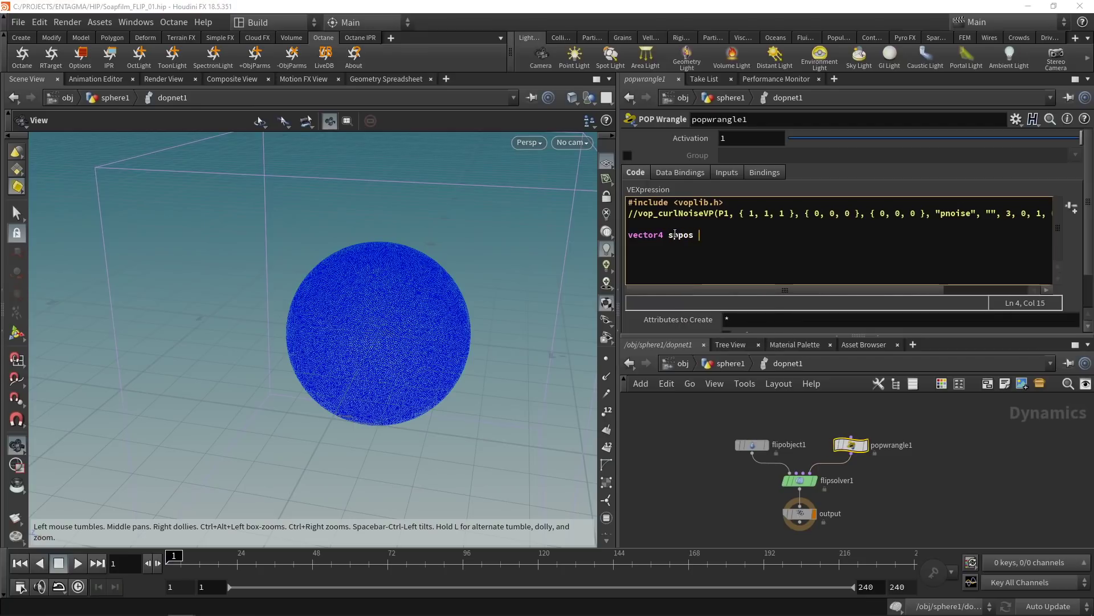
text(t();)
key(Up)
key(Return)
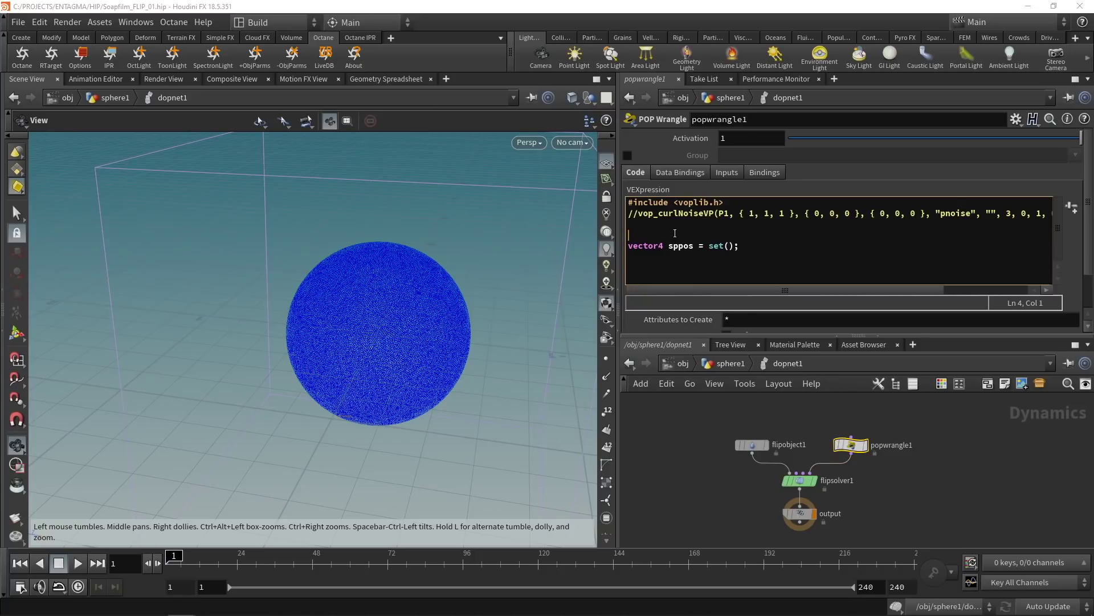
Step: Add the line "vector myP = v@P * {2,2,2};" above the sppos declaration in popwrangle1
text(vector)
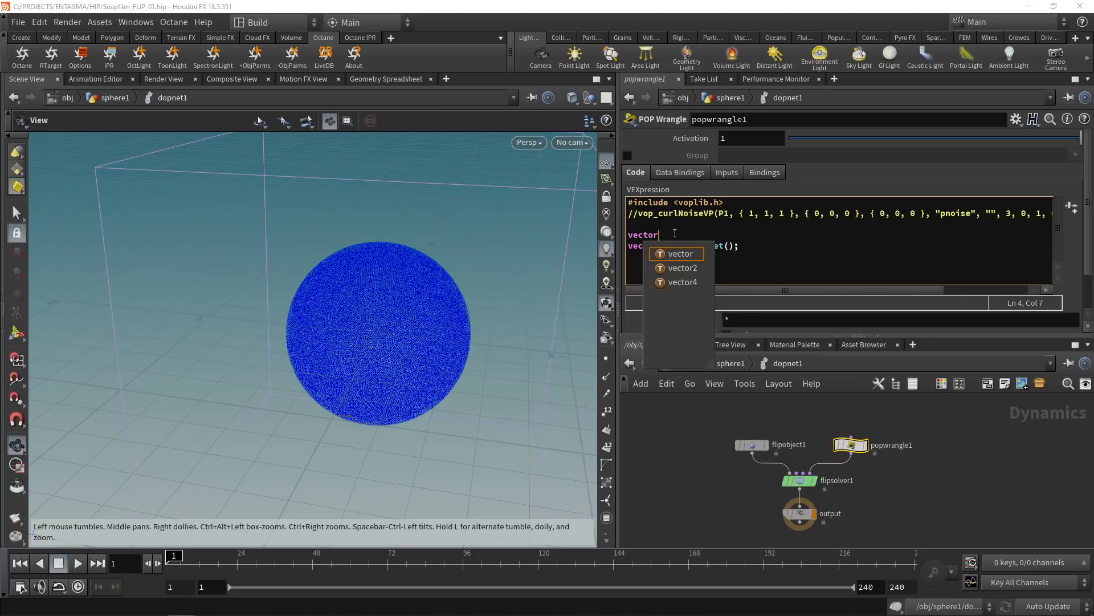
text(3)
key(BackSpace)
key(BackSpace)
text(= )
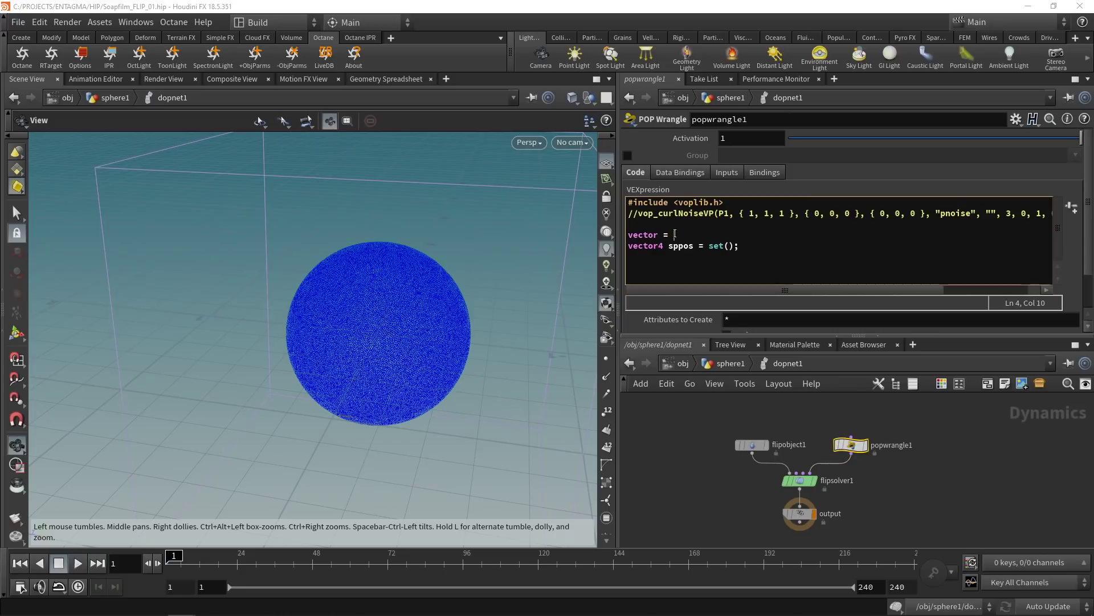
text(v@P * {2,2,2};)
key(Home)
key(Right)
key(Right)
key(Right)
key(Right)
key(Right)
key(Right)
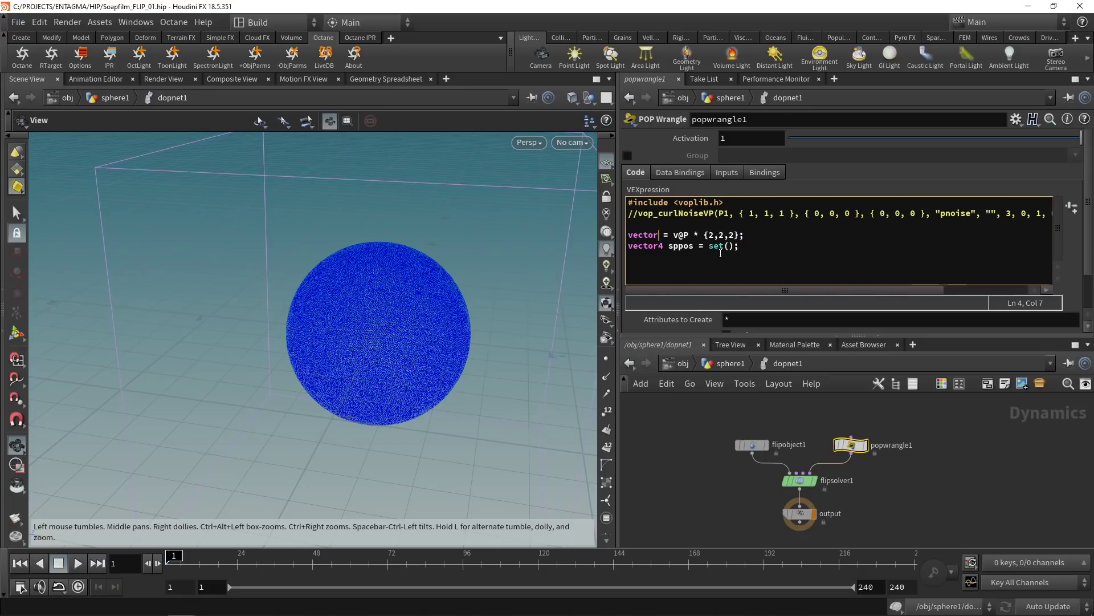
text(myP)
click(724, 249)
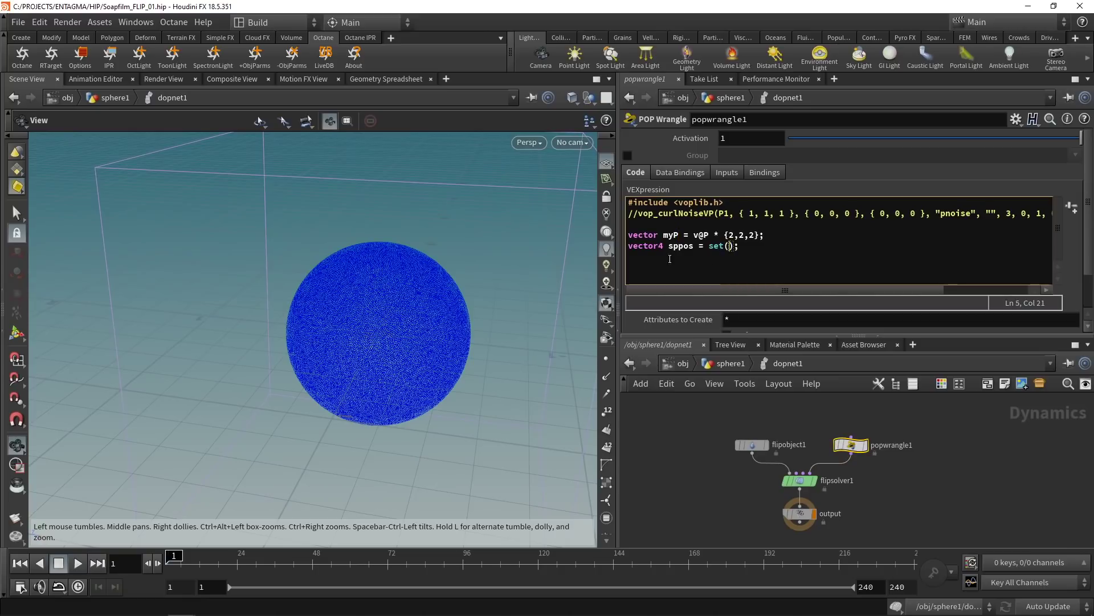
text(myP.x, ,y)
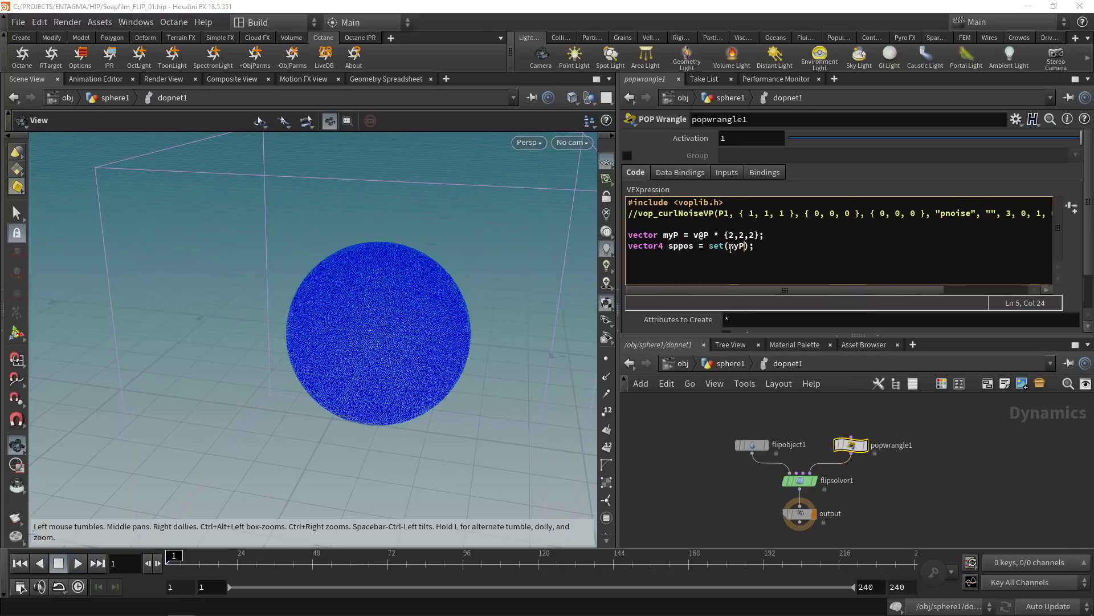
key(BackSpace)
key(BackSpace)
text(myP.y, myP.z, )
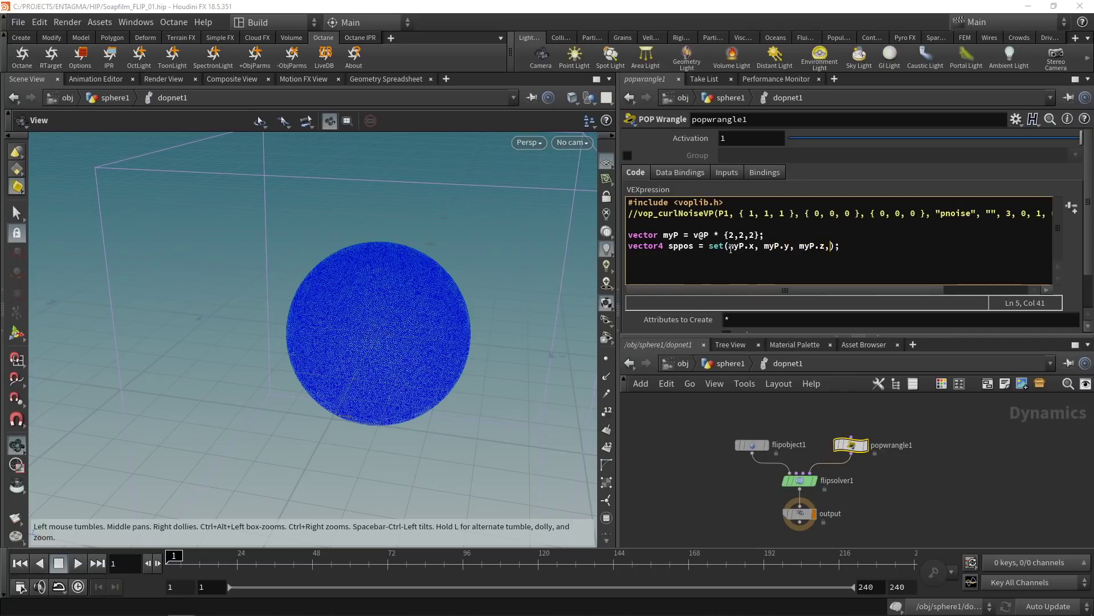
text(@Frame)
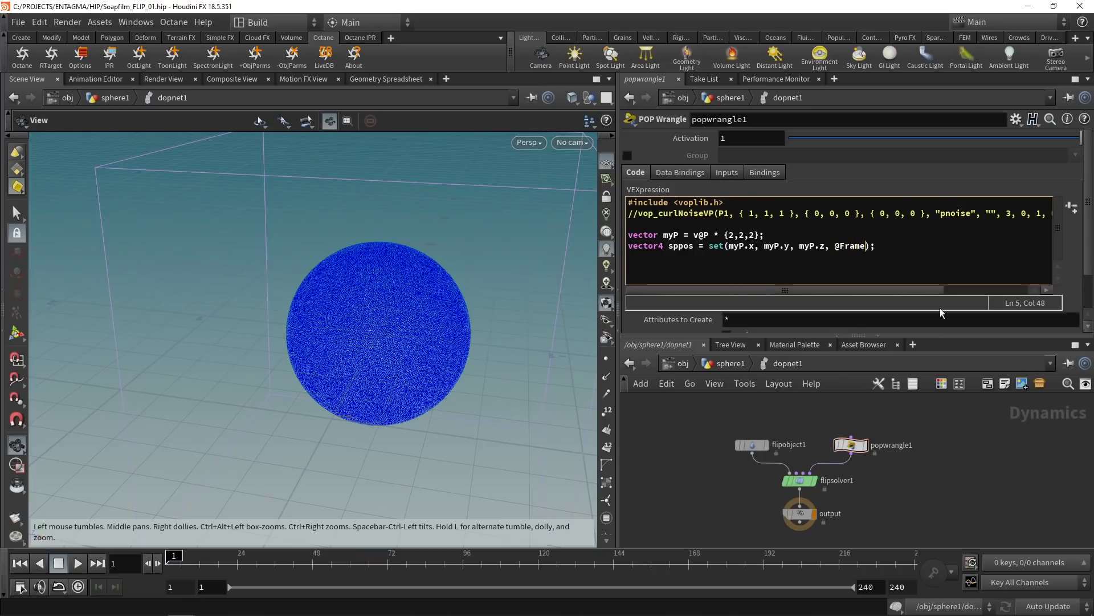
text( * 0.07)
drag(881, 246, 900, 246)
drag(729, 235, 757, 236)
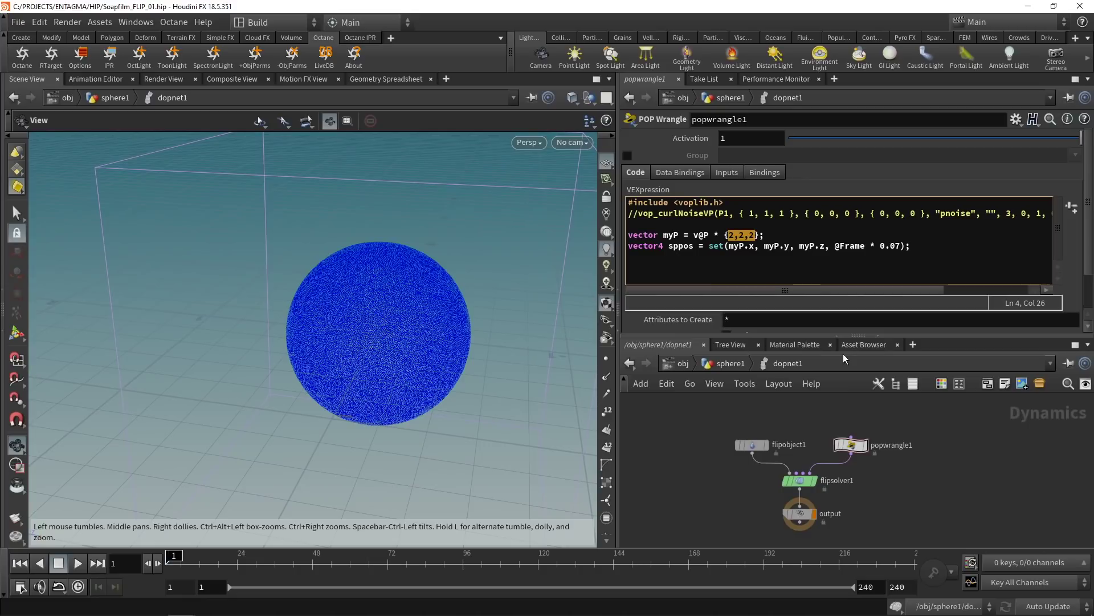
click(798, 268)
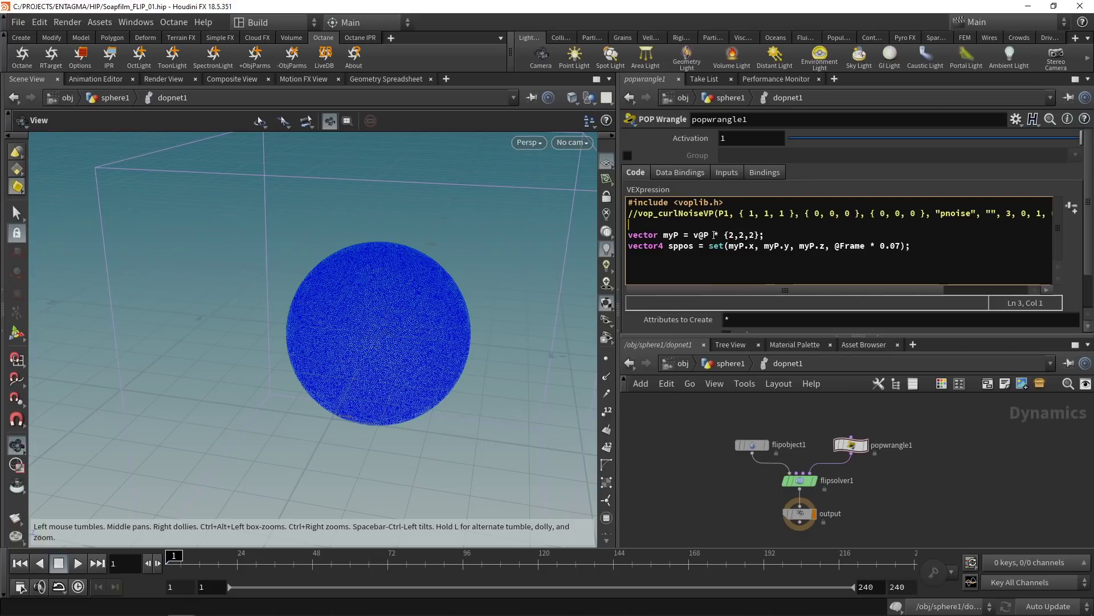
Step: Add the line "vector myN = normalize(v@P);" below the sppos declaration in popwrangle1
key(Return)
text(vector )
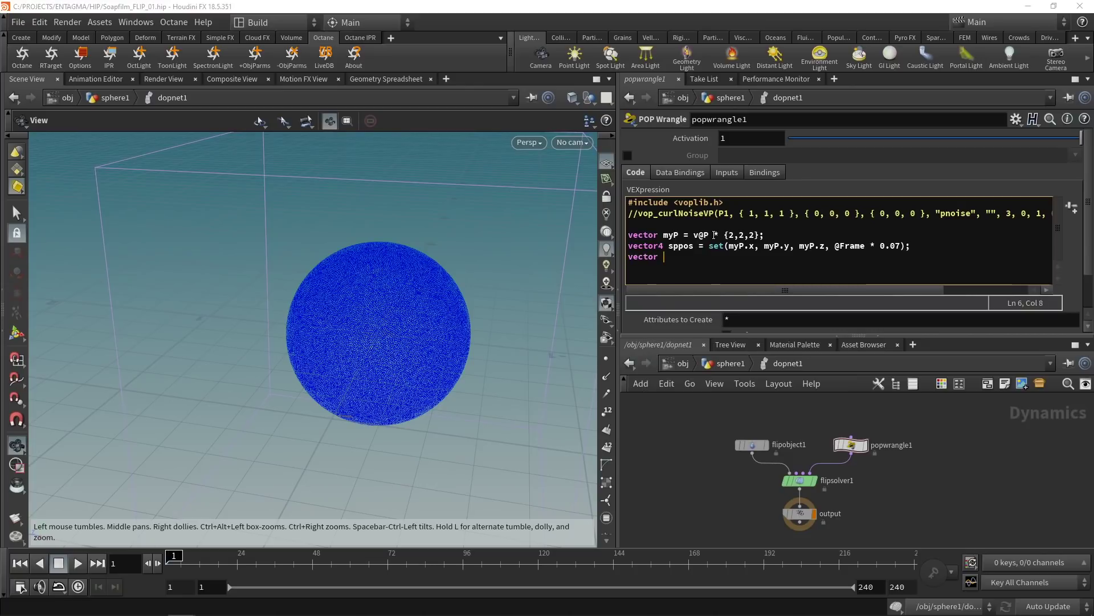
text(myN = ()
text(v@P))
key(Left)
key(Left)
key(Left)
key(Left)
text(()
text(normalize)
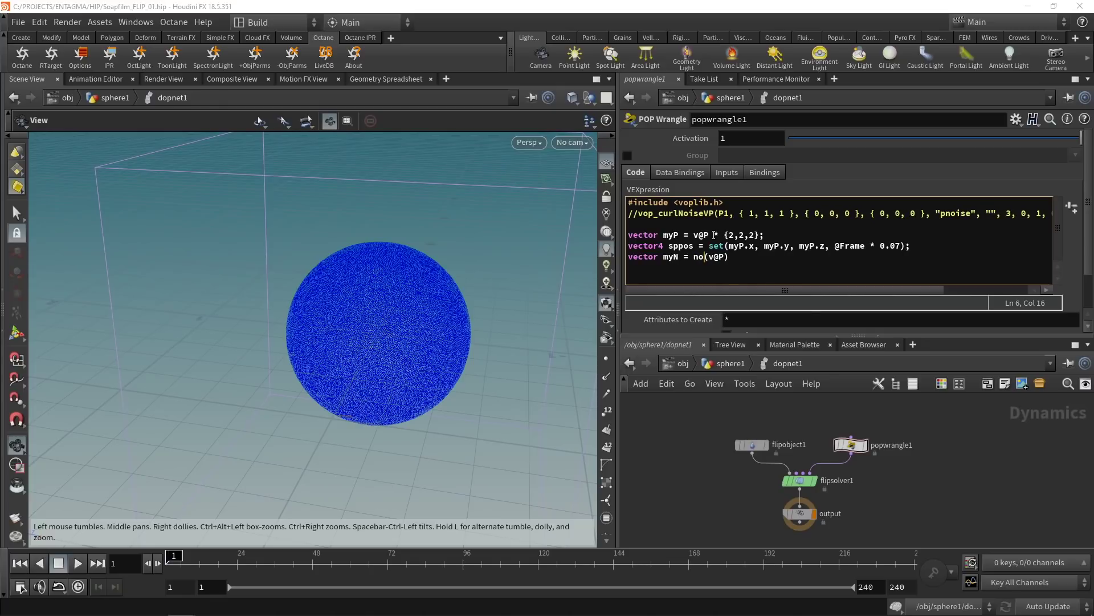
key(End)
text(;)
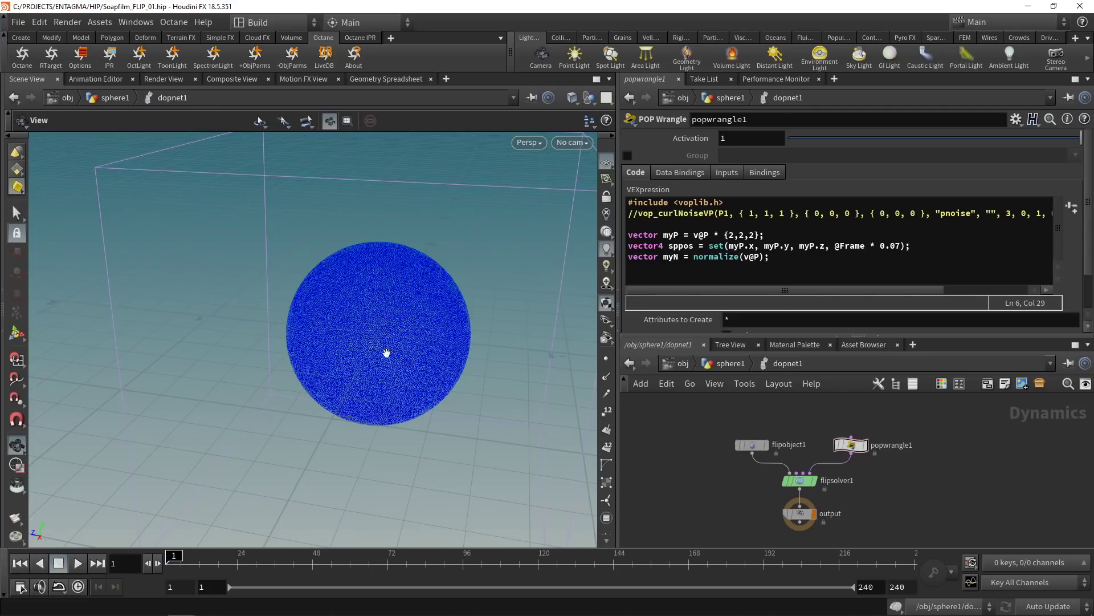
Step: Move the commented vop_curlNoiseVP call below the myN line, uncommented, as the value of a new "vector nse" in popwrangle1
click(625, 214)
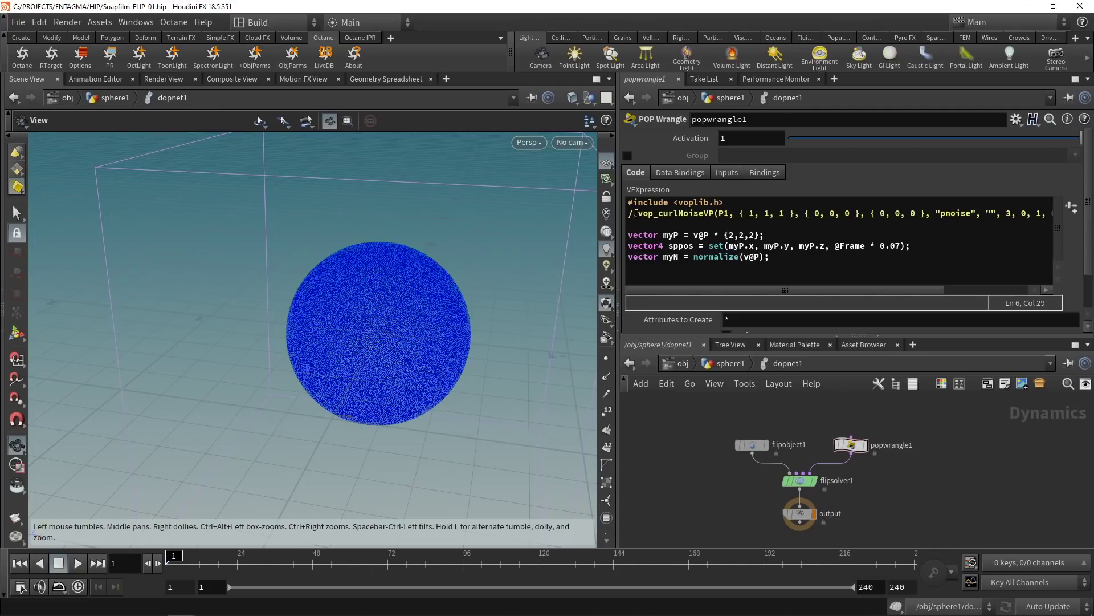
drag(625, 214, 1063, 209)
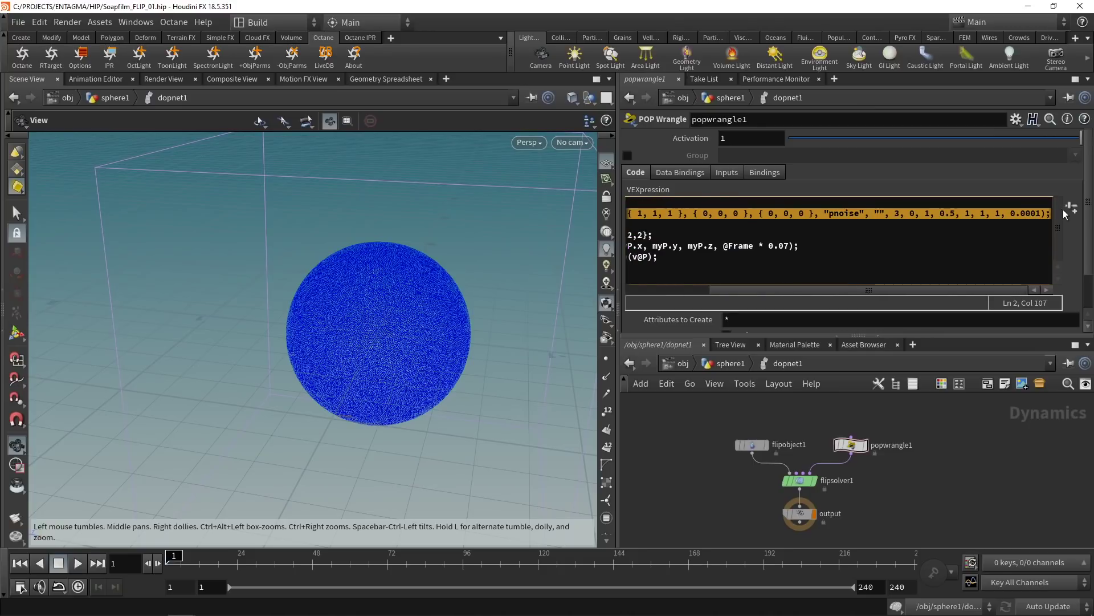
key(BackSpace)
click(684, 258)
text(ve)
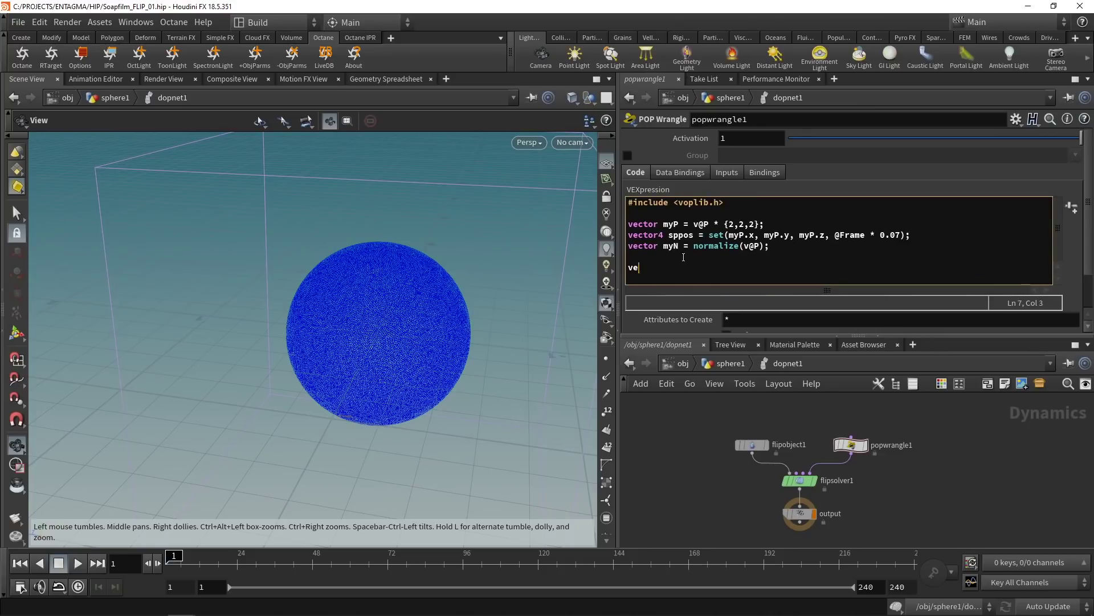
text(ctor nse =)
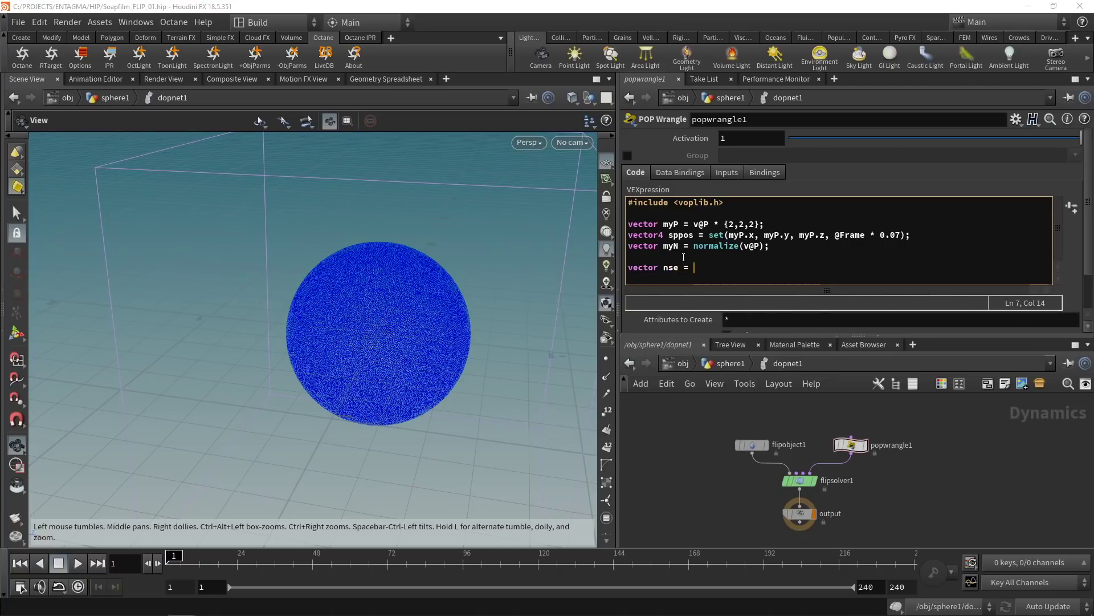
key(ctrl+v)
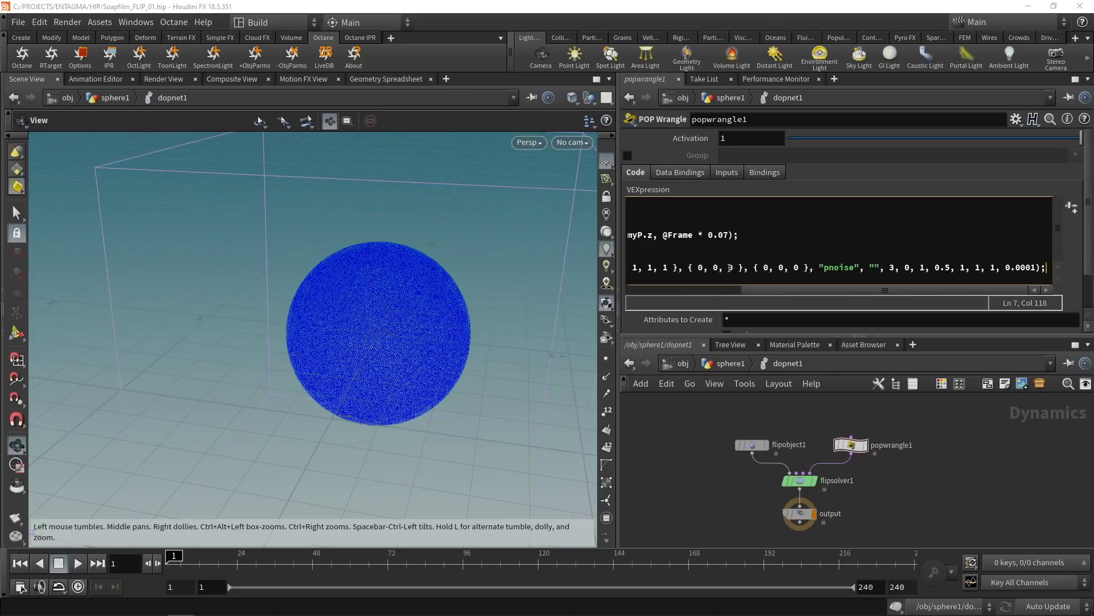
Step: Widen the code editor and replace P1 with sppos in the vop_curlNoiseVP call
drag(620, 253, 268, 253)
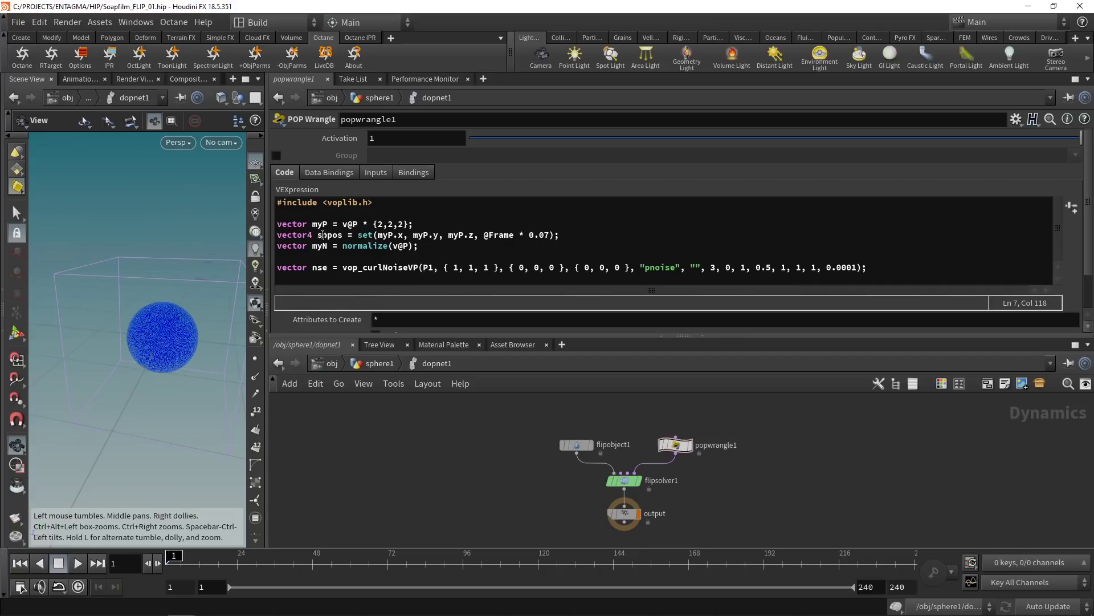
double_click(429, 267)
text(sppos)
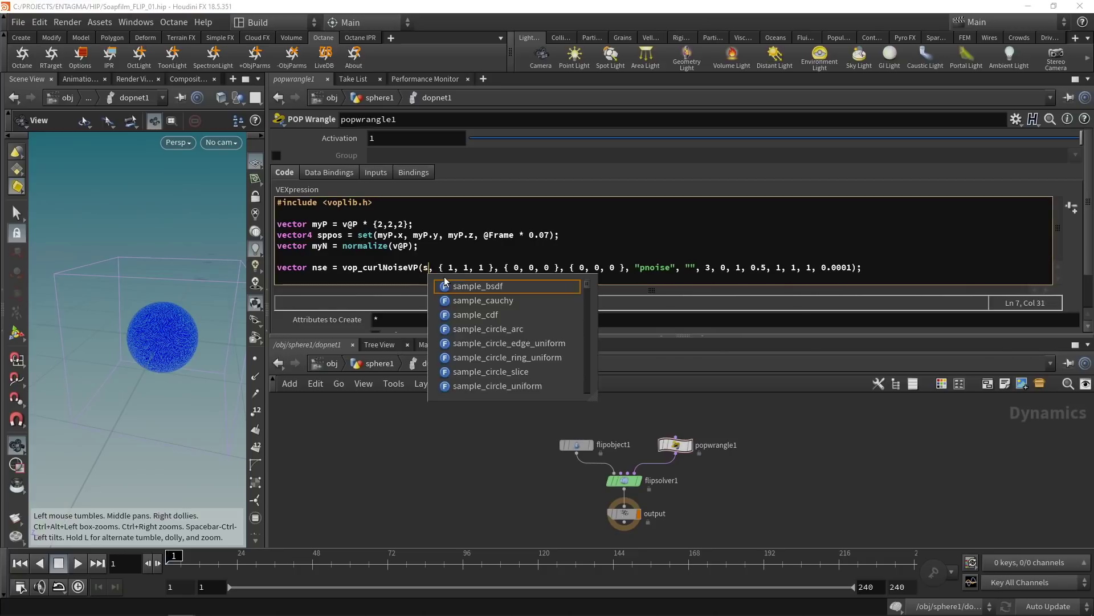
Step: In the vop_curlNoiseVP call, set the argument after the empty string to 5 and the 0.5 argument to 0.8
drag(655, 268, 701, 268)
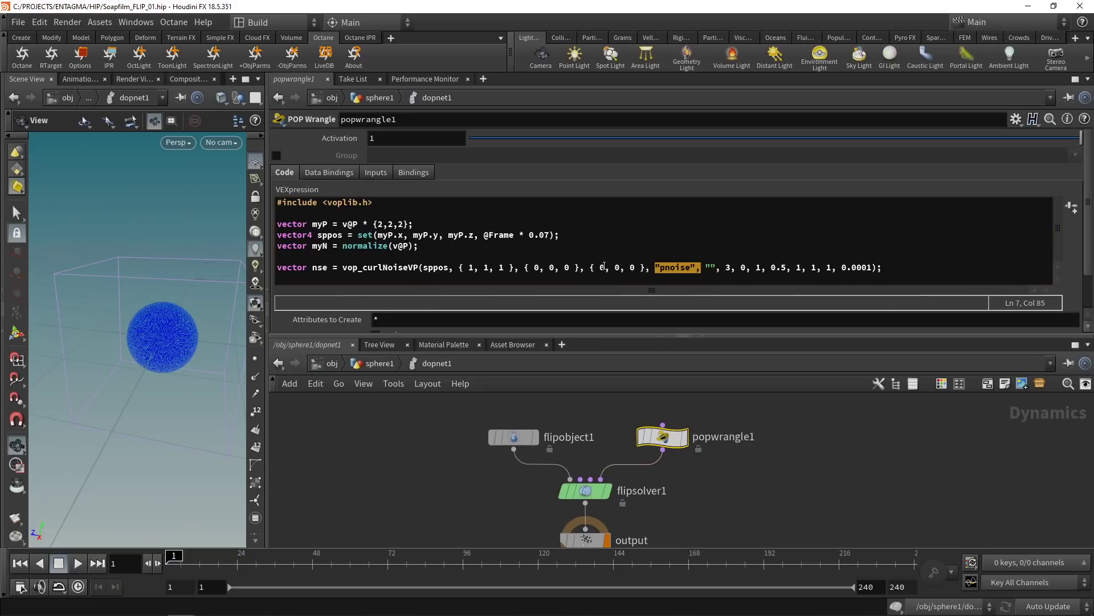
drag(726, 268, 736, 267)
click(787, 267)
key(BackSpace)
text(8)
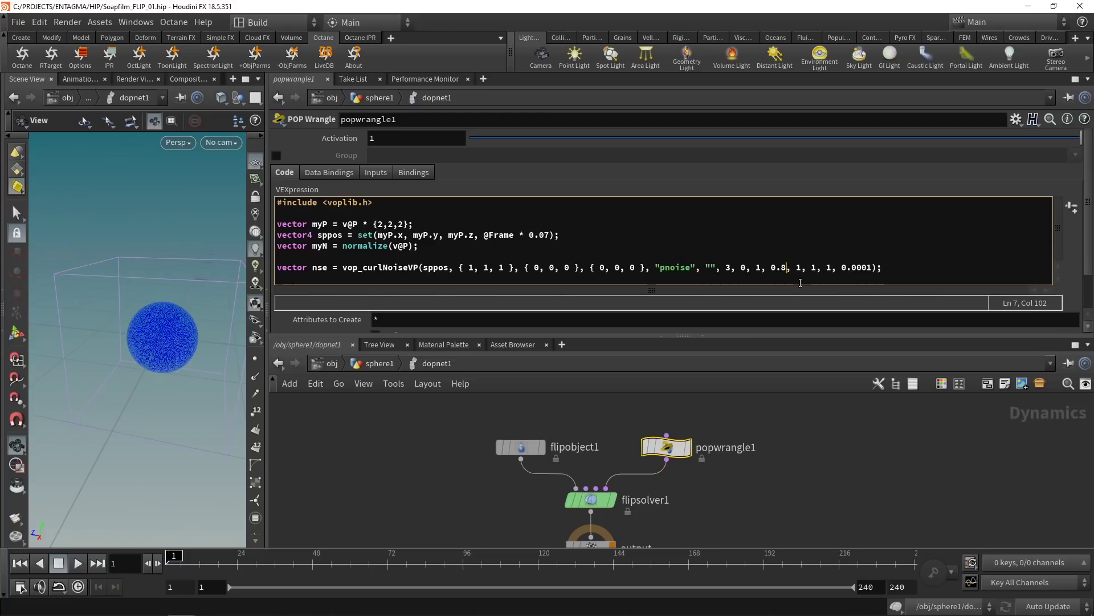
click(727, 270)
key(Delete)
text(5)
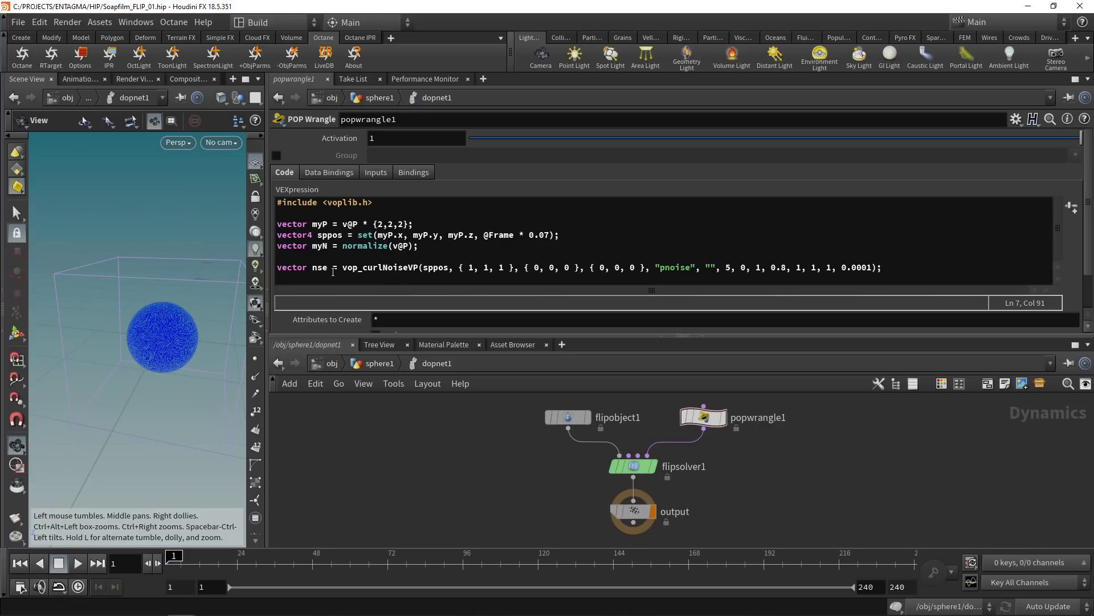
Step: Narrow the code editor and add the line "float a = length(nse);" below the curl noise call
drag(269, 318, 567, 328)
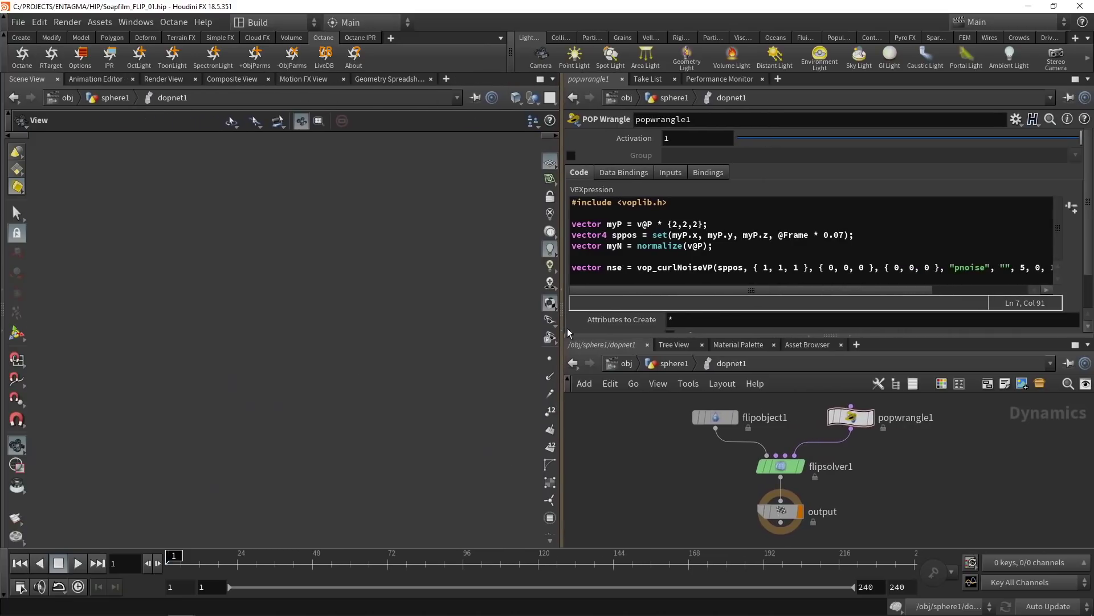
click(597, 269)
key(End)
key(Return)
key(Return)
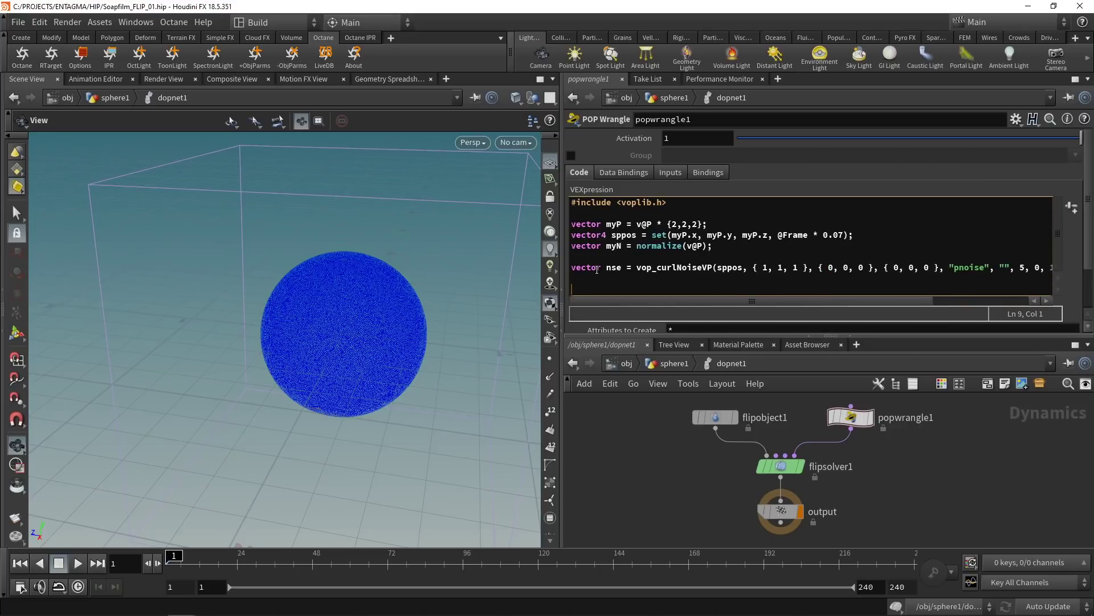
click(576, 268)
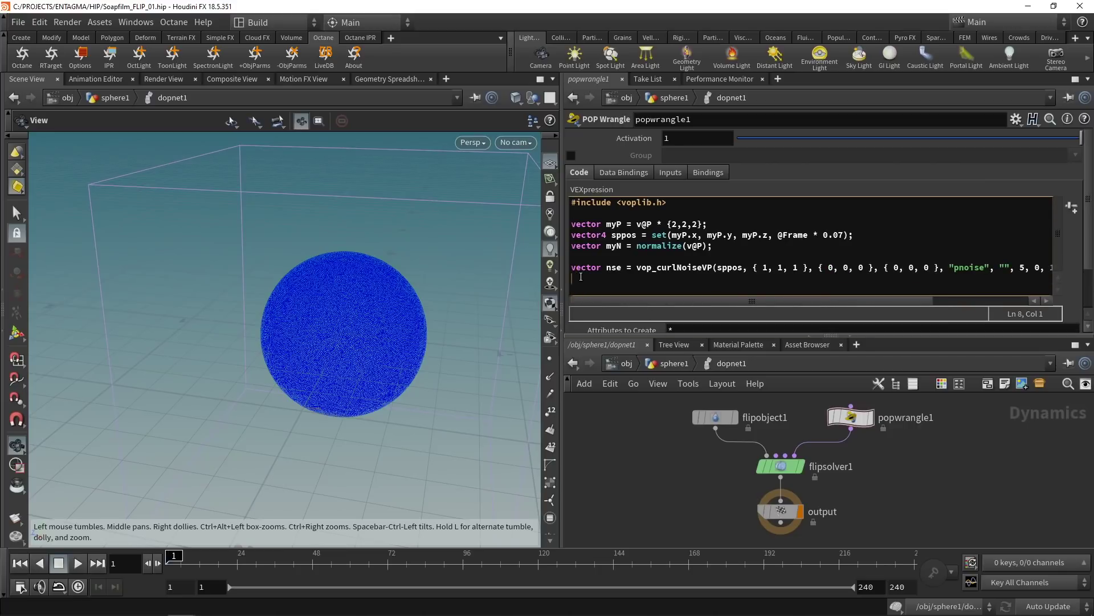
text(flo)
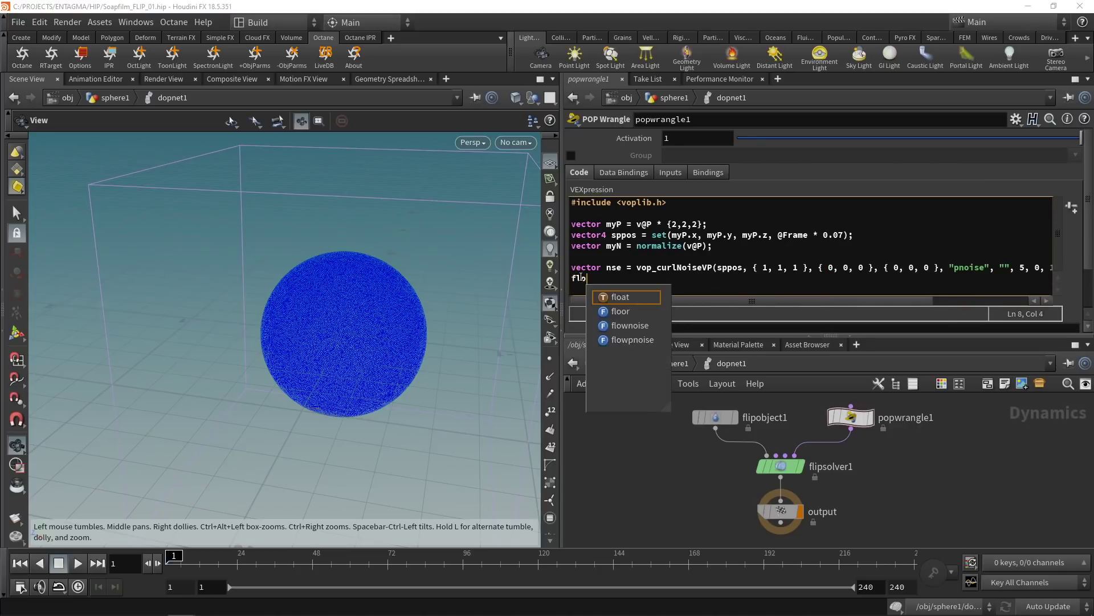
text(at a = )
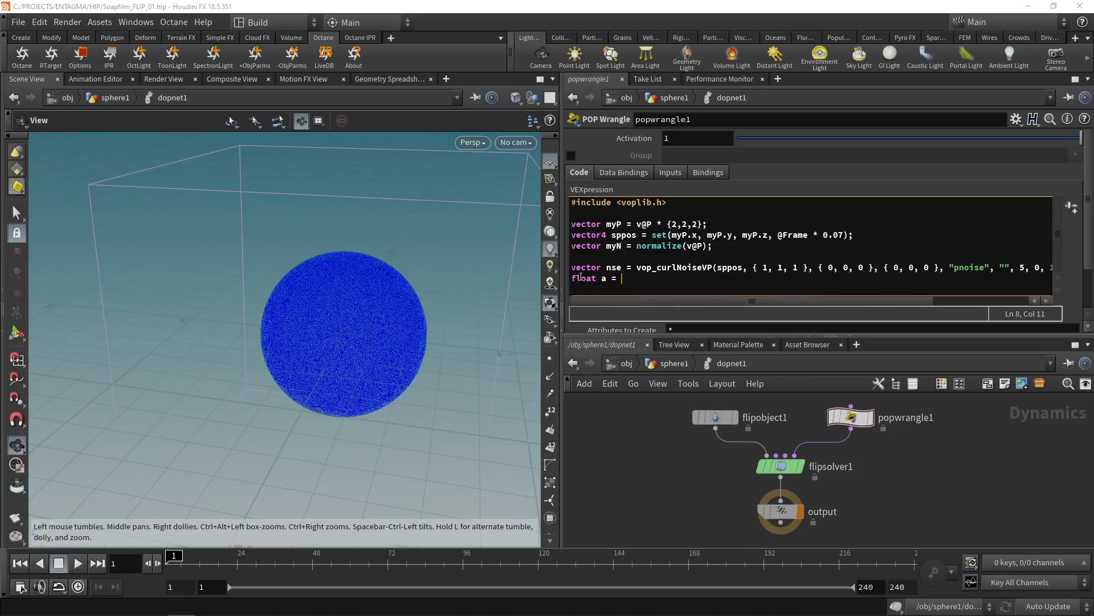
text(length(nse);)
Step: Add the line "nse = normalize(nse);" and set the length and normalize lines apart with a blank line above
key(Return)
text(nse =)
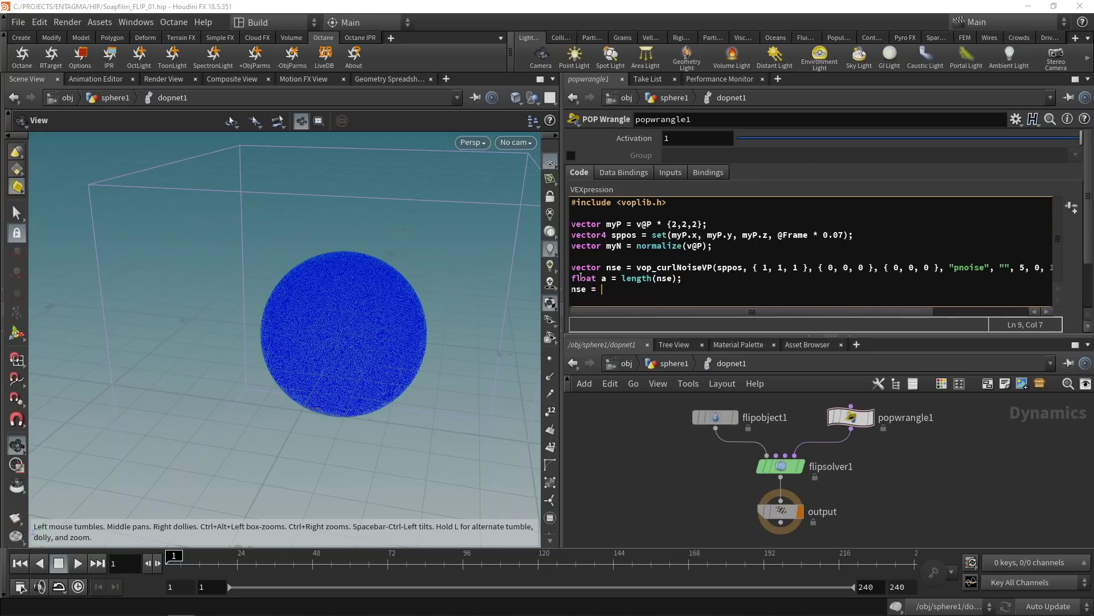
text( normalize(n)
text(se)
key(Up)
key(Home)
key(Return)
key(Return)
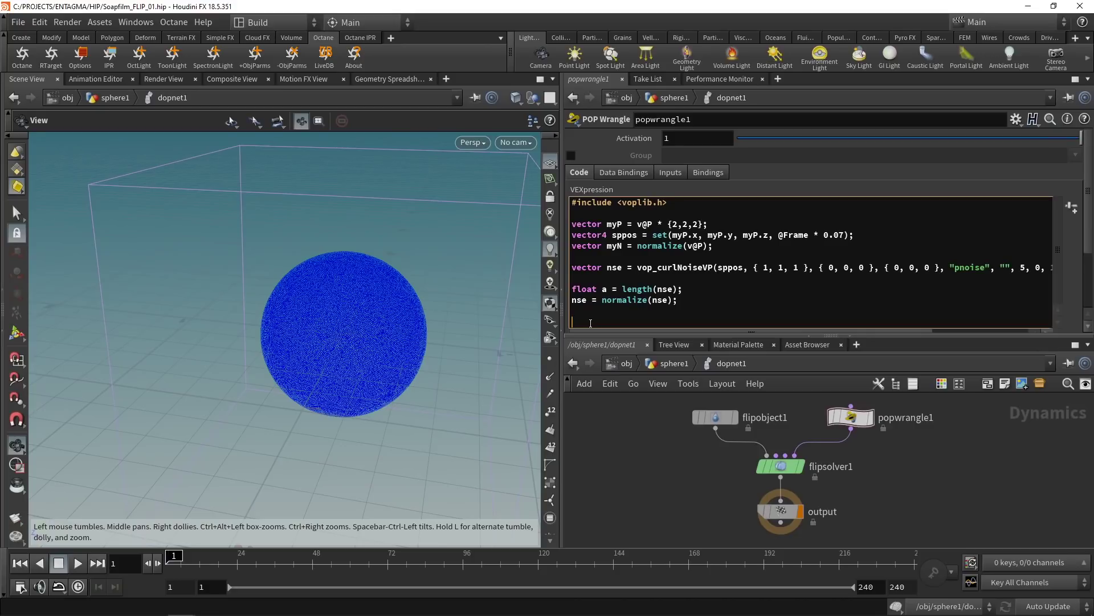
Step: Start a force assignment below the normalized noise as "v@force = cross(myN, nse)"
text(v@for)
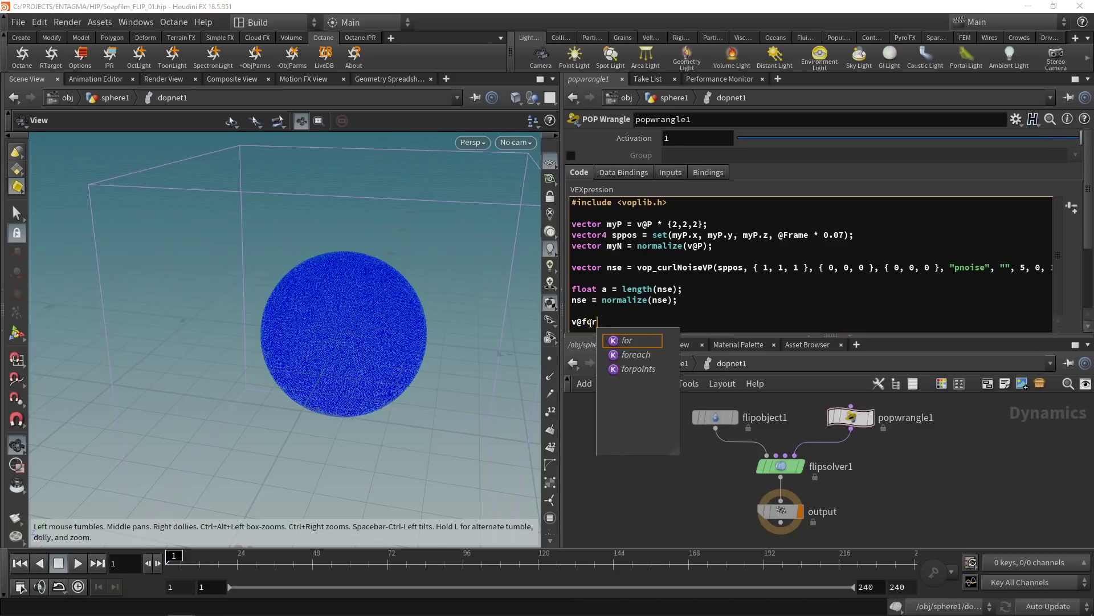
text(ce =)
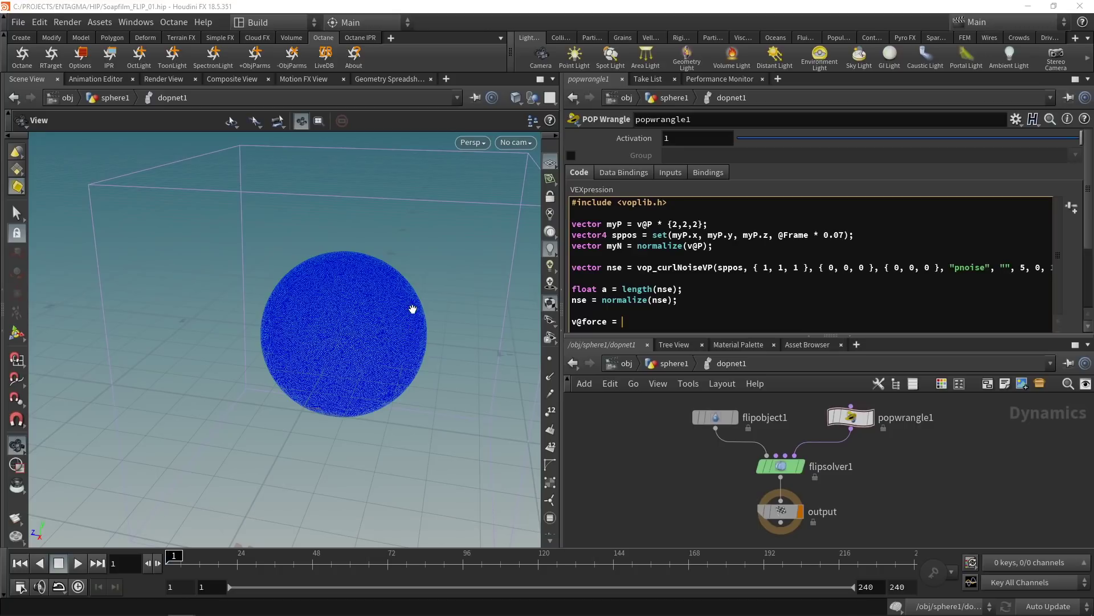
text(cross()
text(myN, )
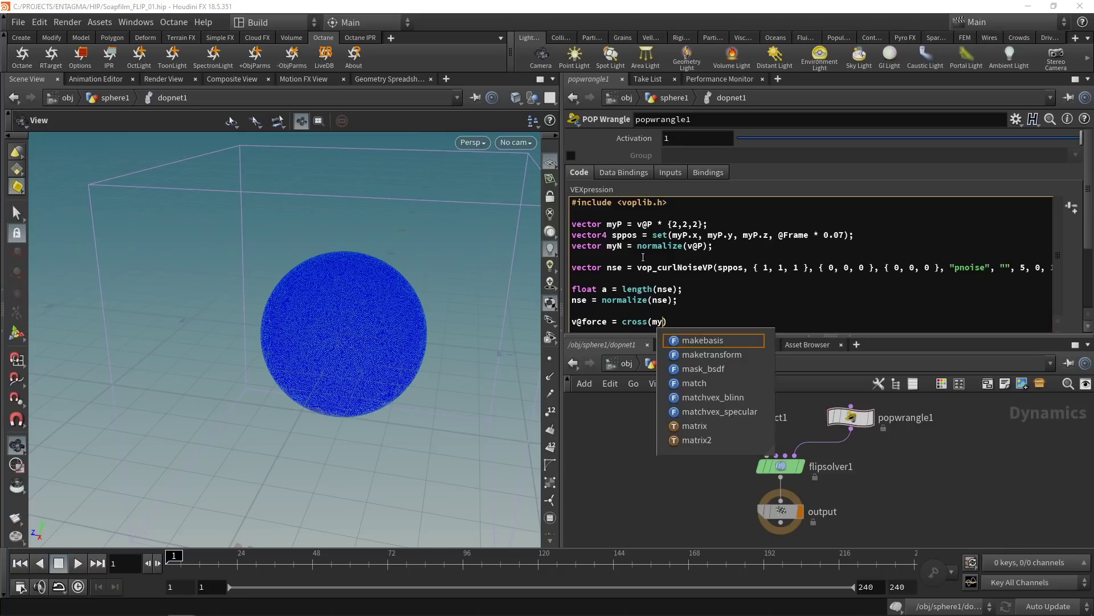
text(nse)
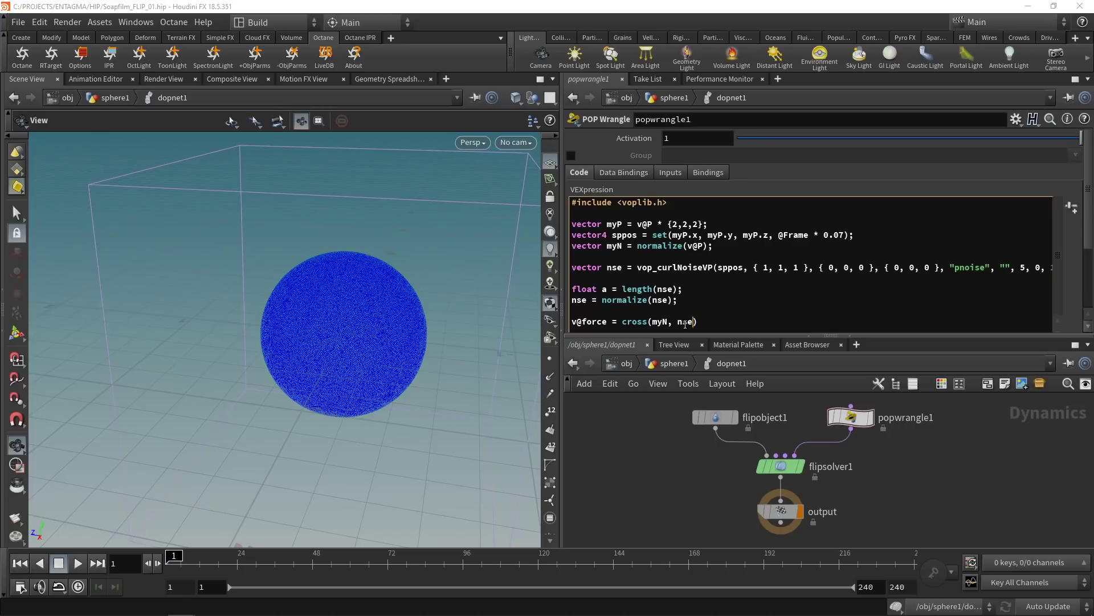
Step: Wrap the force expression in a second cross product so it reads "v@force = cross(cross(myN, nse), myN);"
text(()
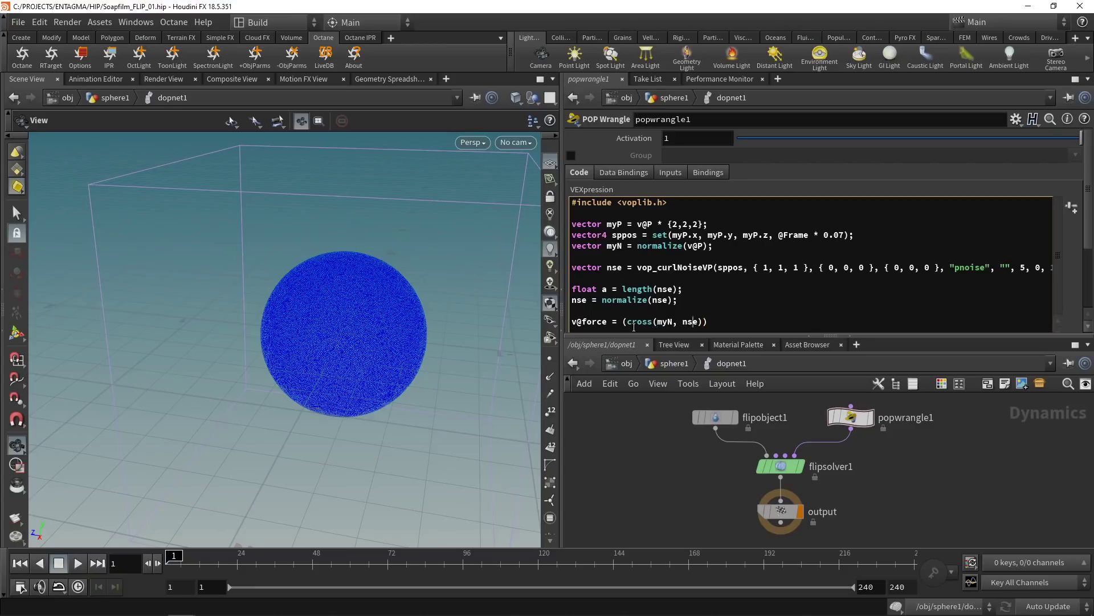
text(cross(myN)
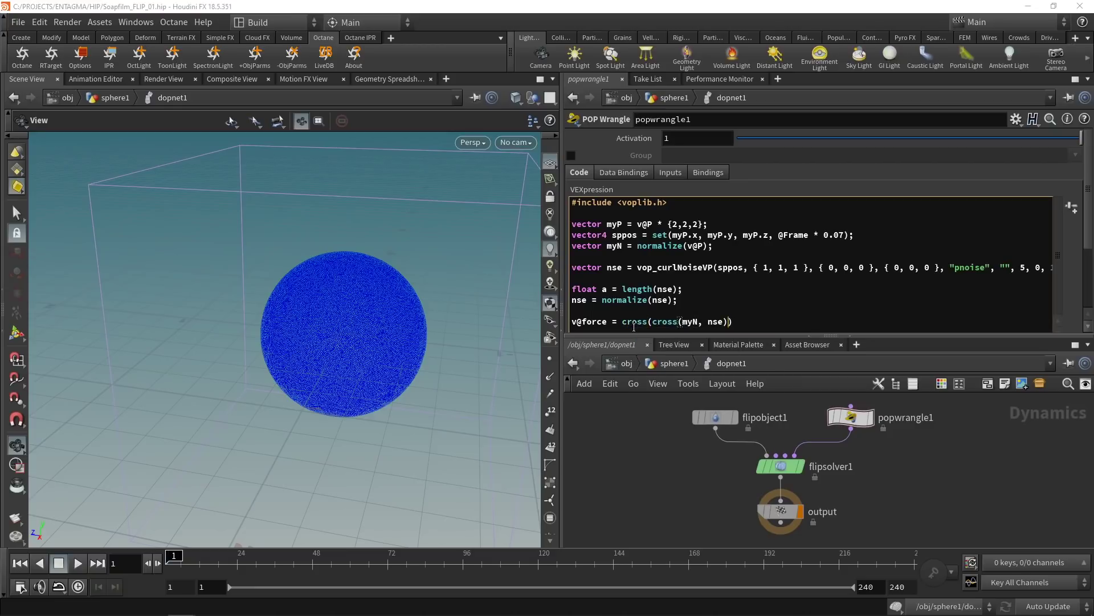
text(, nse), )
text(myN)
key(End)
text(;)
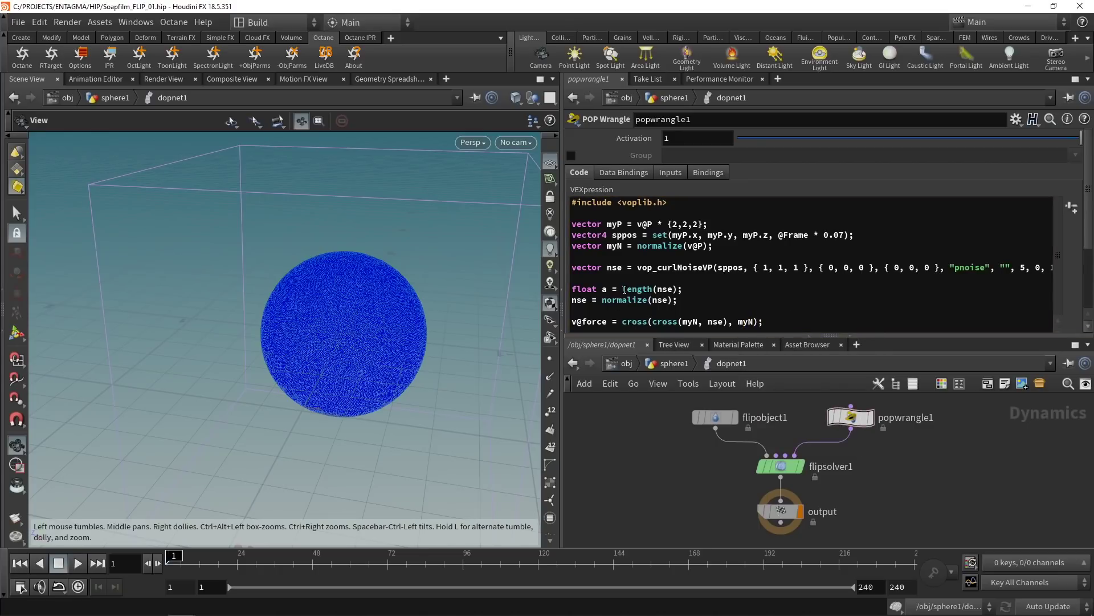
Step: Multiply the v@force cross product by "a * 0.25" and save the scene
click(758, 322)
text(* )
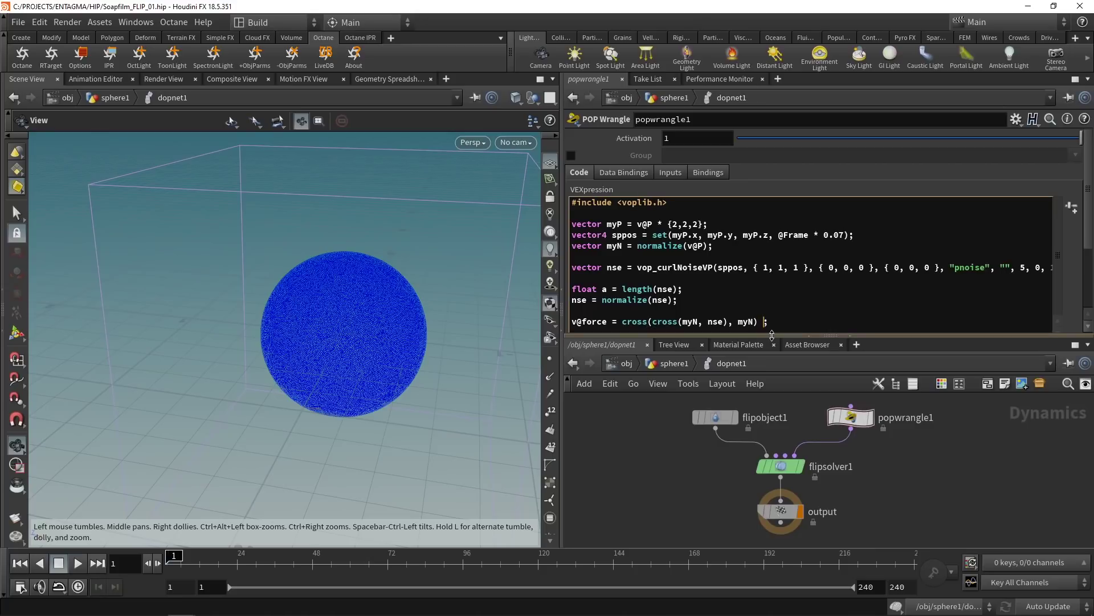
text(a *)
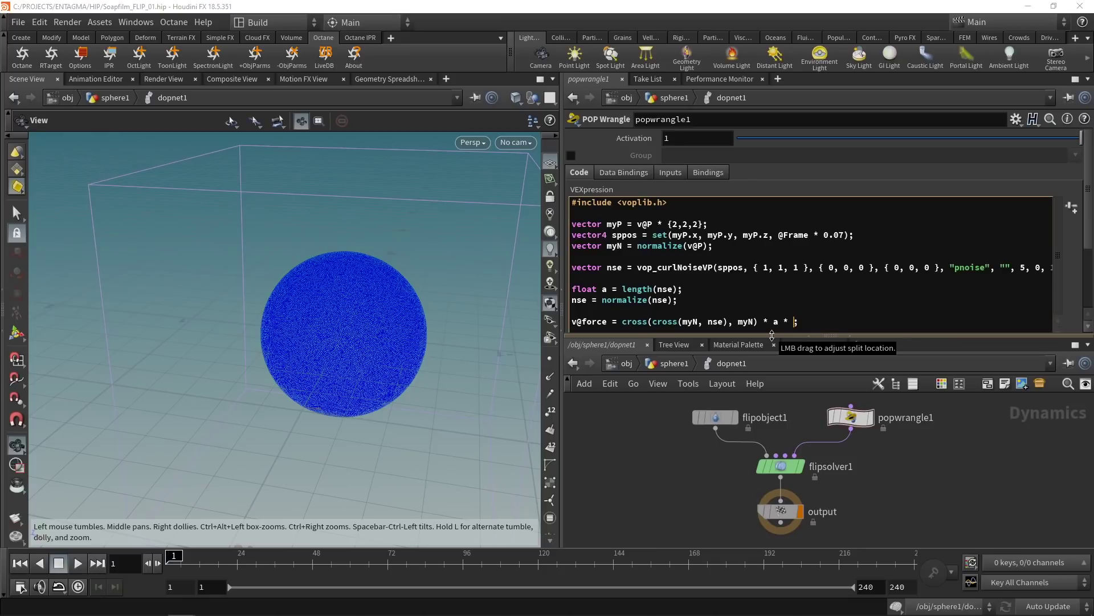
text( 0.25)
click(673, 510)
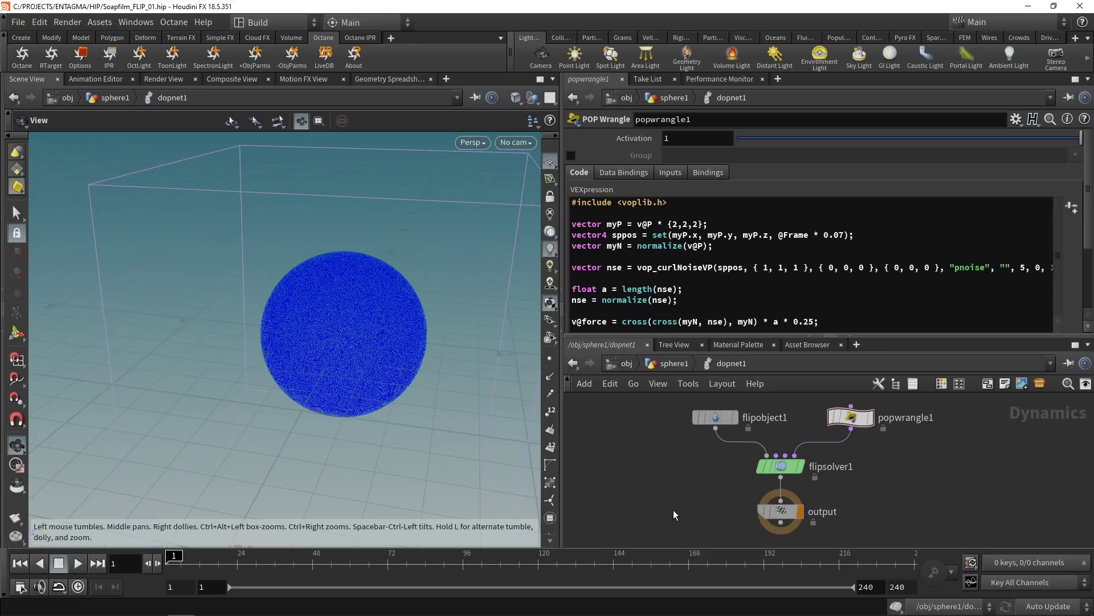
key(ctrl+s)
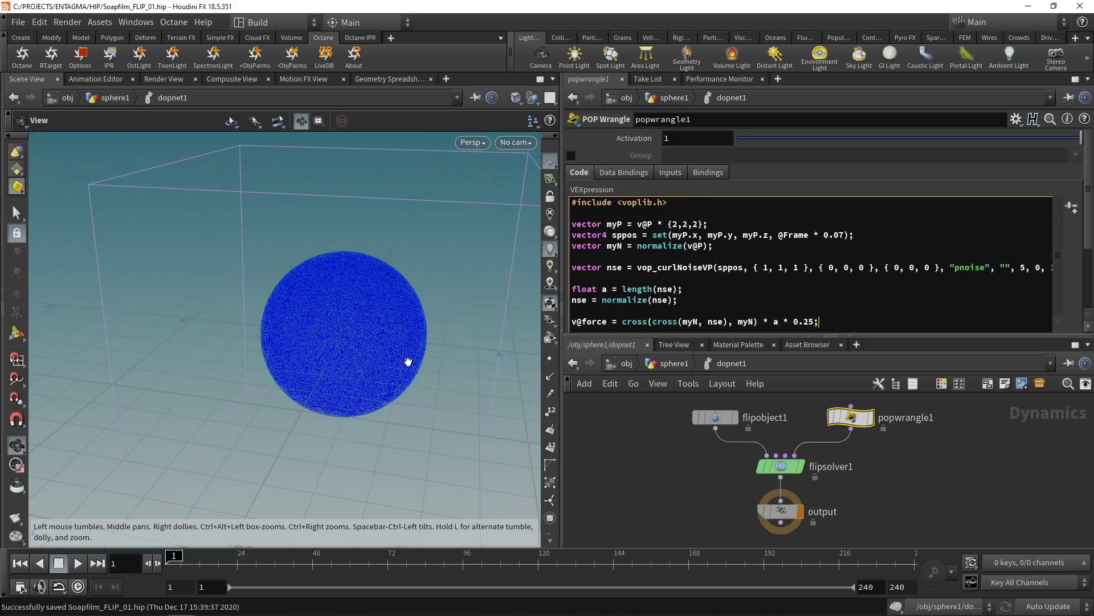
Step: Add the line "v@P = normalize(v@P) * 0.5;" at the end of popwrangle1 and save the scene
key(Return)
key(Return)
text(v@P = normalize(v@P))
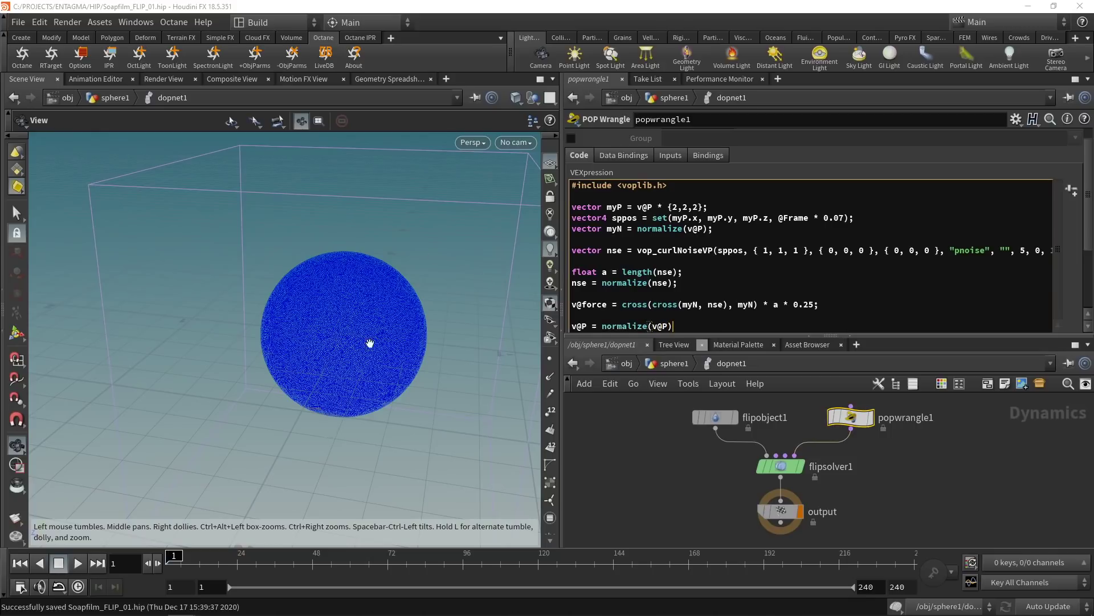
text( * 0.5;)
key(ctrl+s)
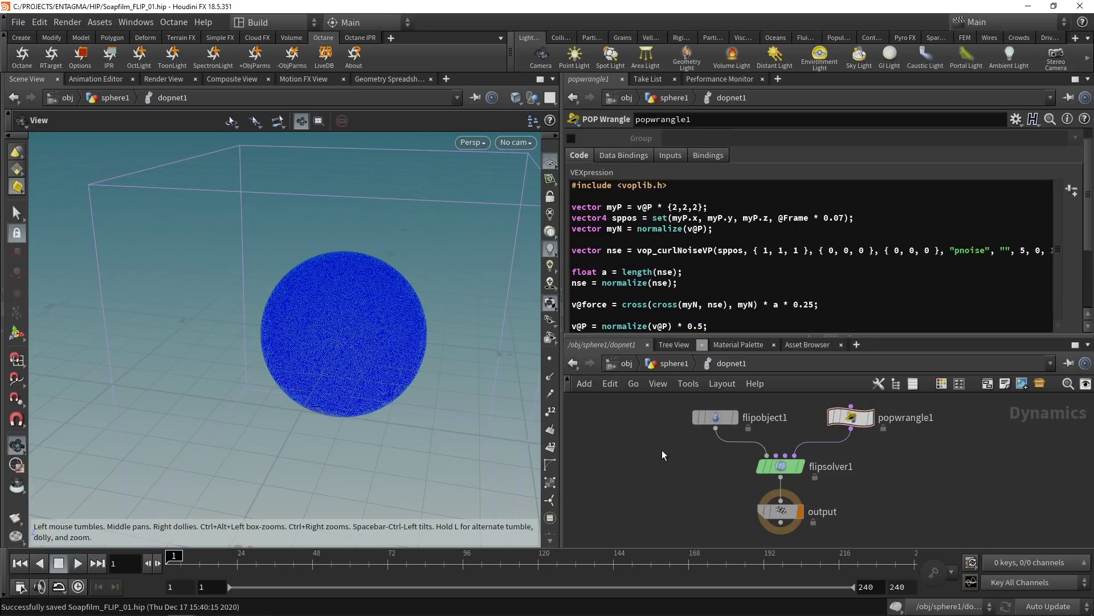
drag(715, 228, 561, 179)
double_click(583, 188)
double_click(644, 186)
drag(635, 250, 572, 206)
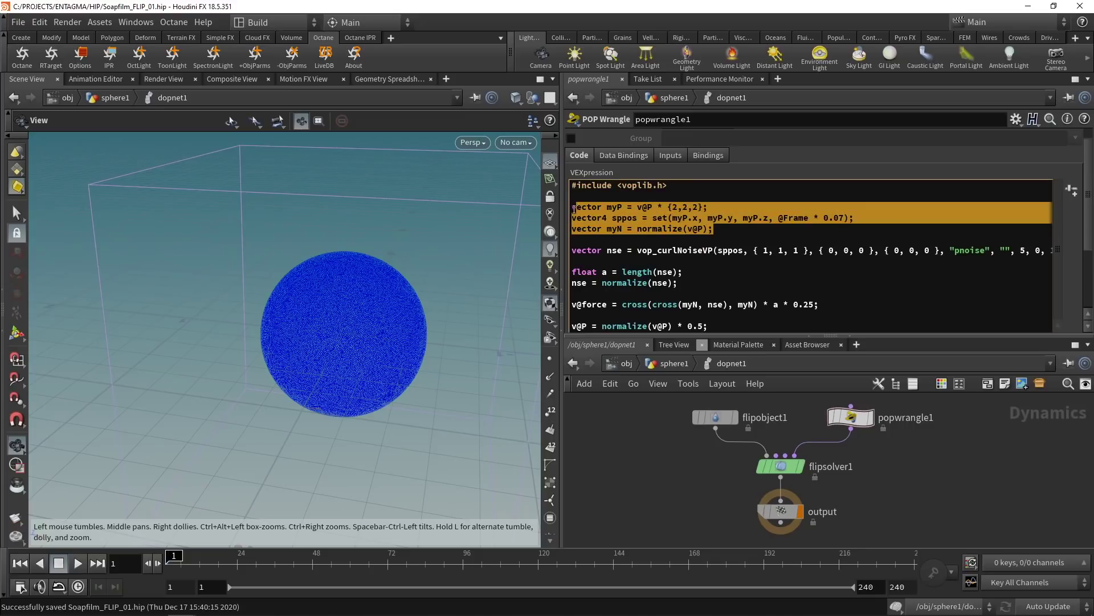
click(636, 220)
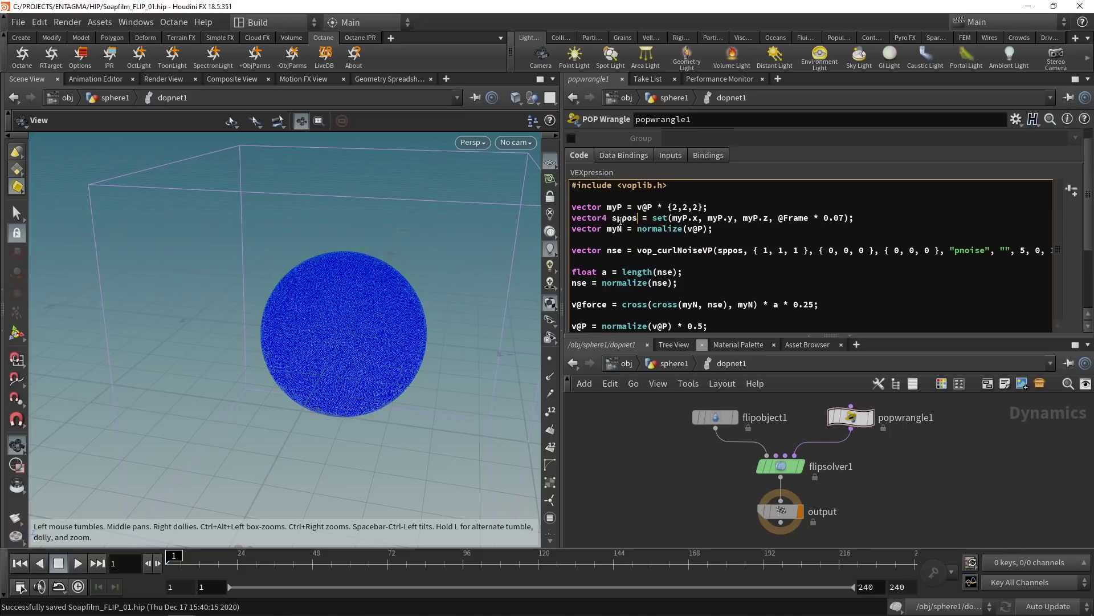
Step: Review the popwrangle1 expressions line by line, from the scaled noise position through the curl noise and force to the v@P projection
drag(613, 220, 775, 220)
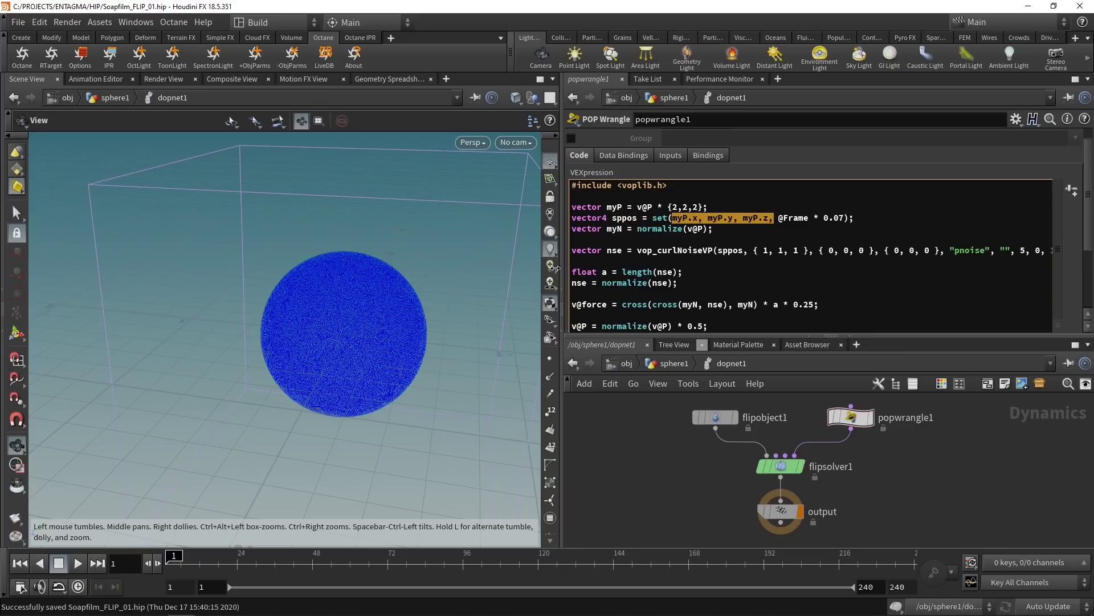
drag(667, 207, 701, 207)
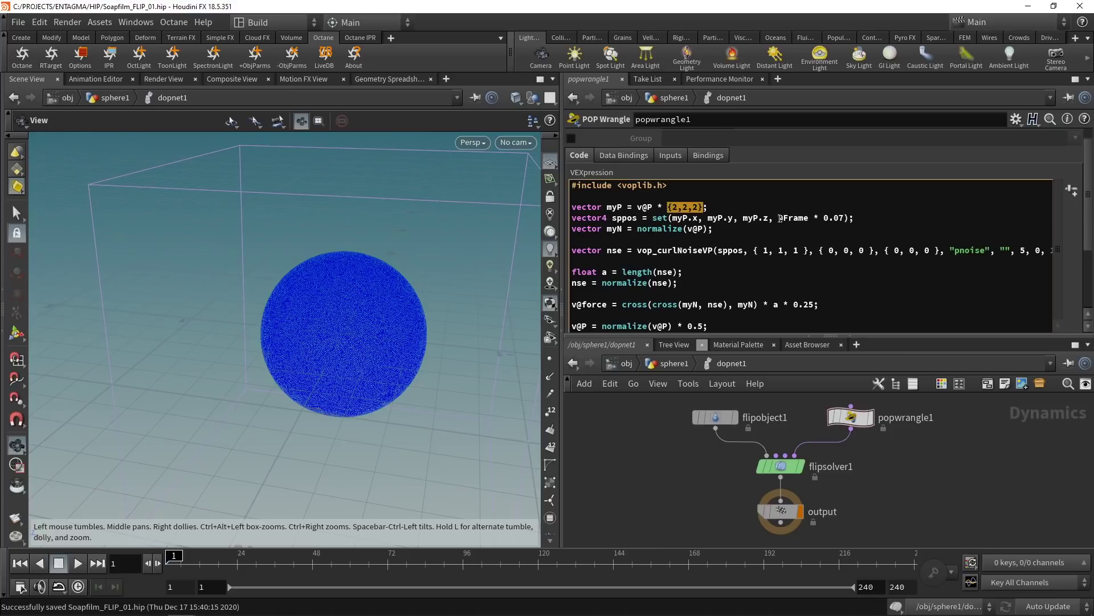
drag(779, 218, 843, 219)
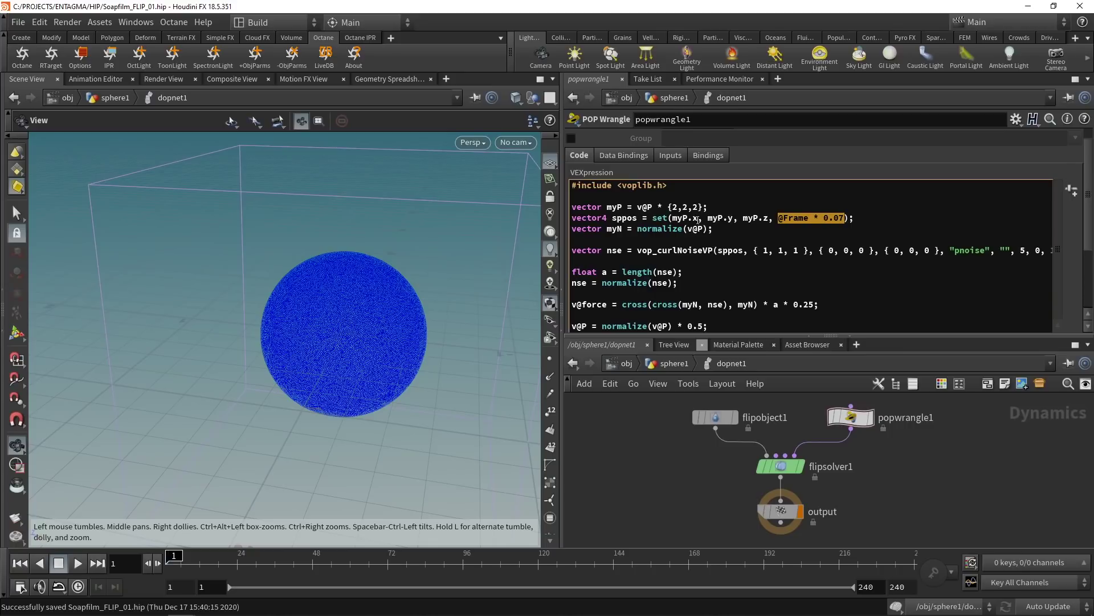
drag(572, 229, 719, 233)
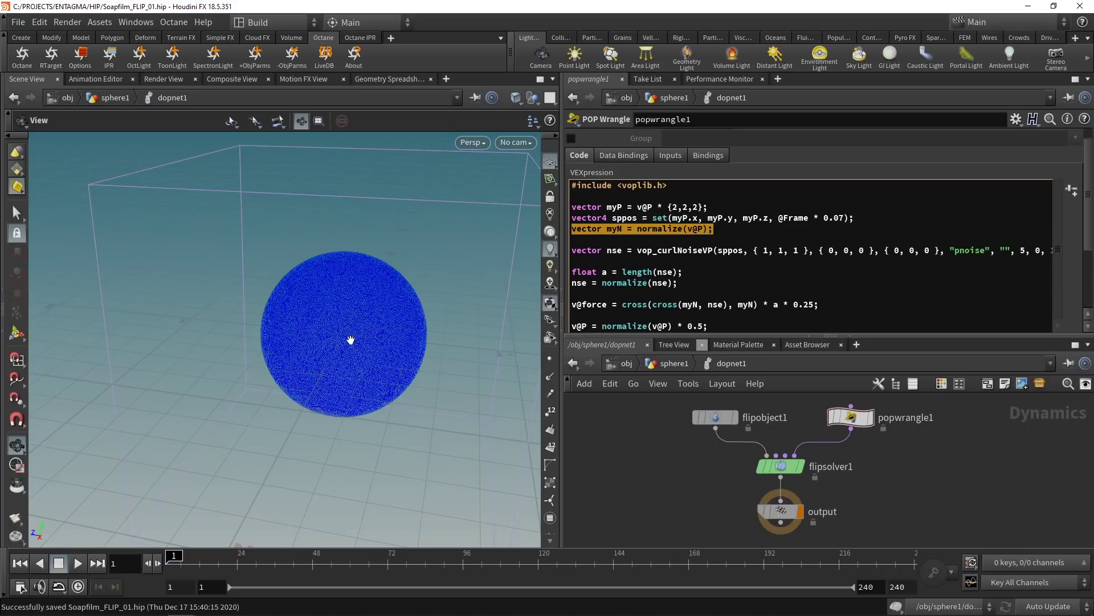
drag(712, 229, 636, 228)
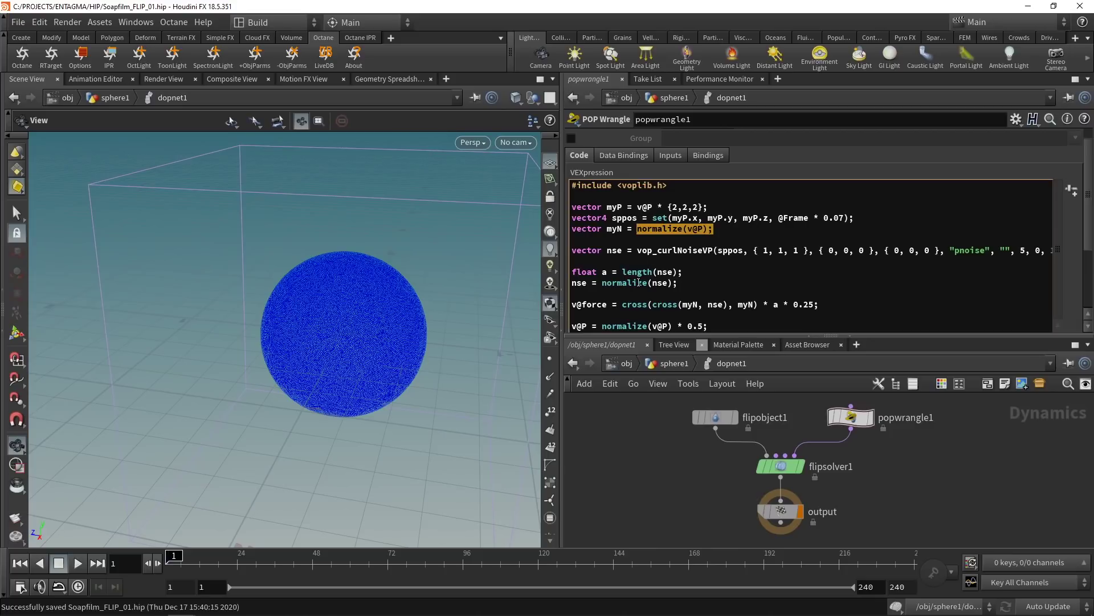
drag(748, 250, 637, 250)
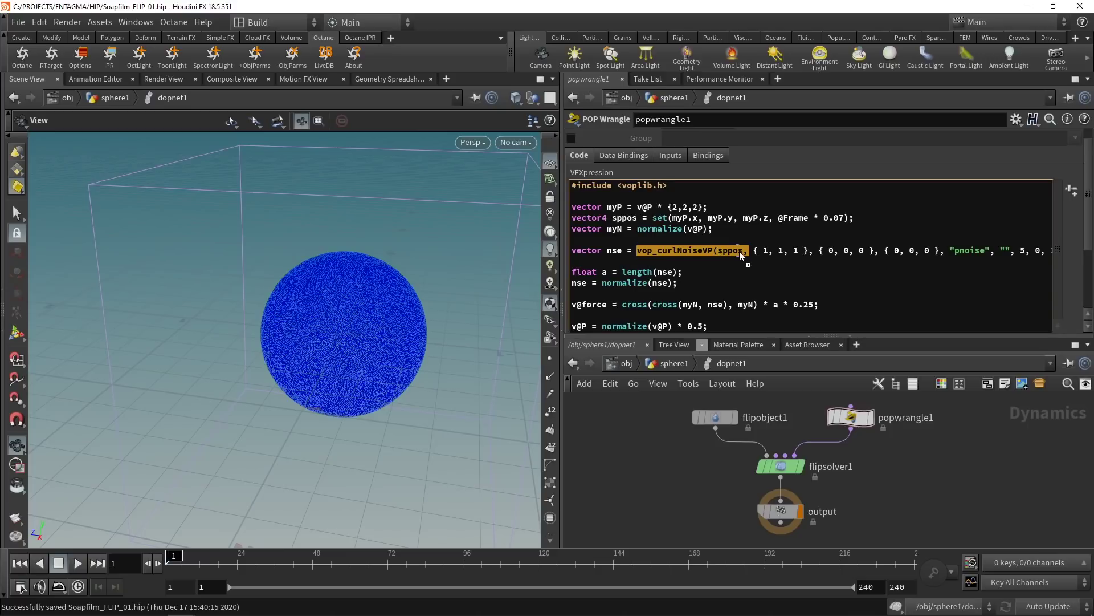
drag(622, 271, 683, 272)
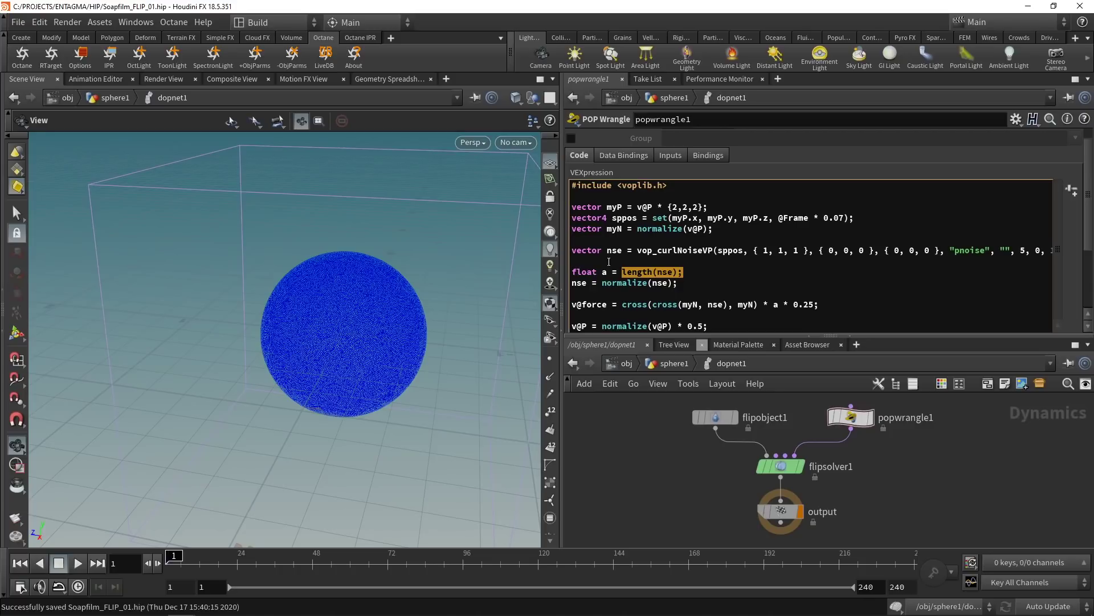
drag(602, 282, 678, 282)
drag(622, 304, 760, 306)
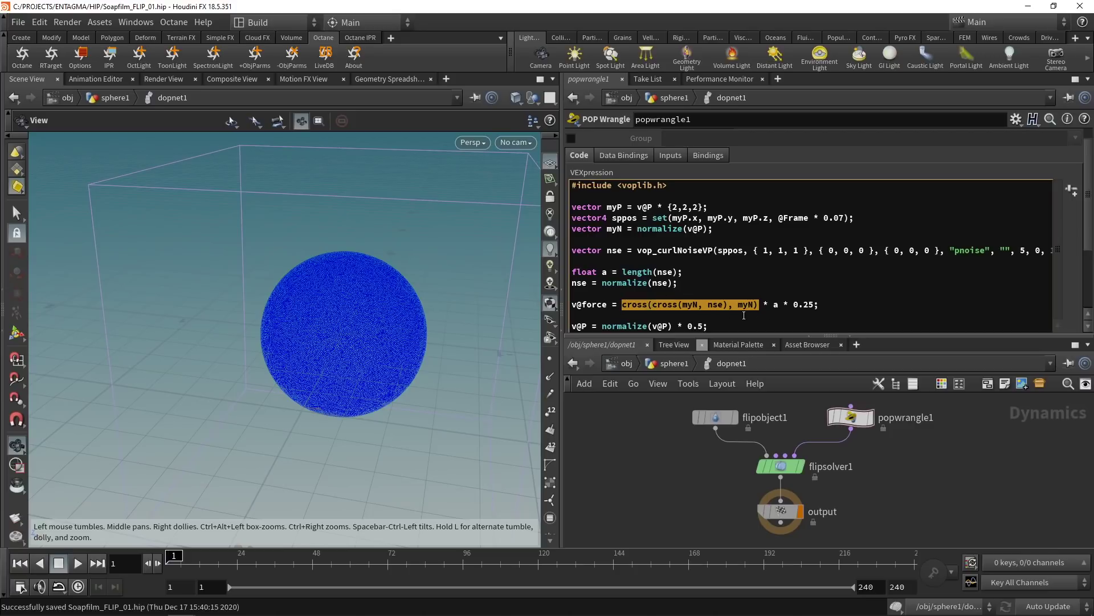
double_click(776, 305)
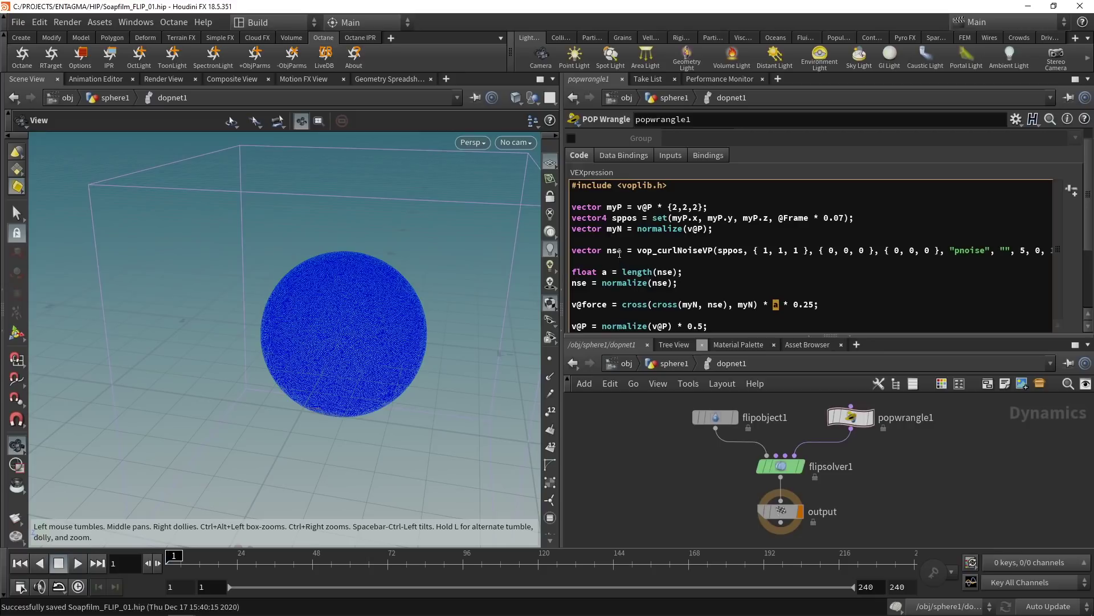
drag(793, 305, 810, 306)
scroll(1089, 243, down, 3)
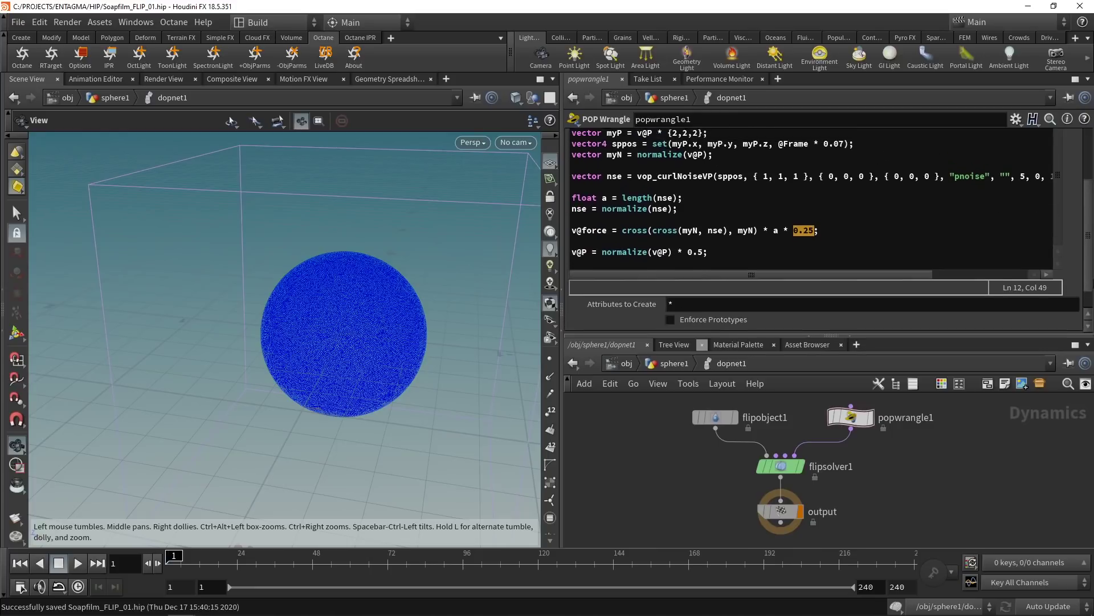
scroll(866, 275, up, 2)
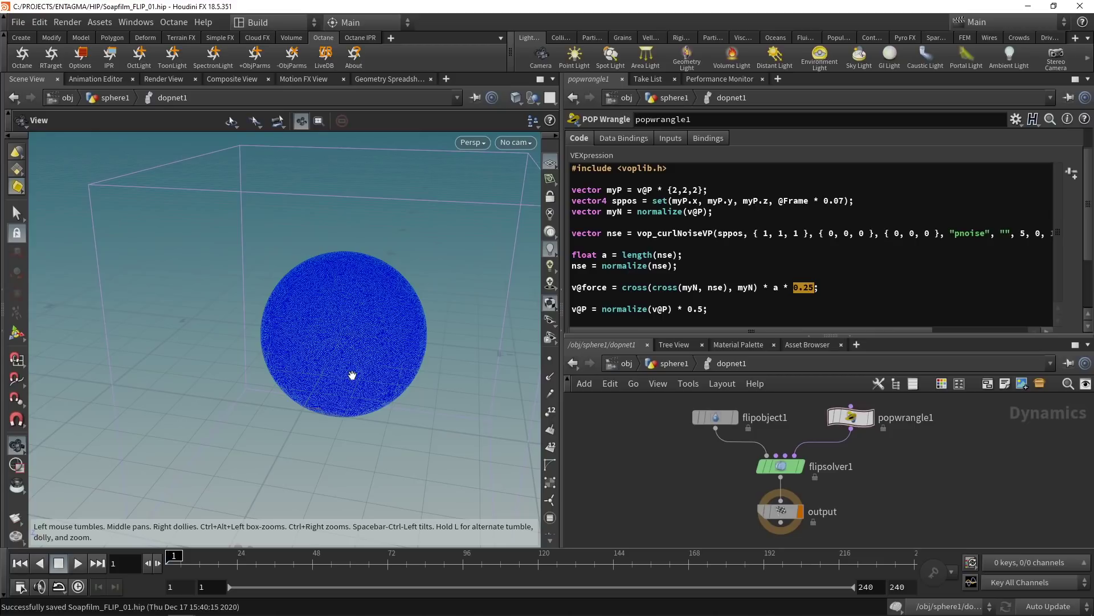
drag(677, 309, 706, 309)
Step: Go back up to the sphere1 geometry network, save the scene and play the simulation
key(u)
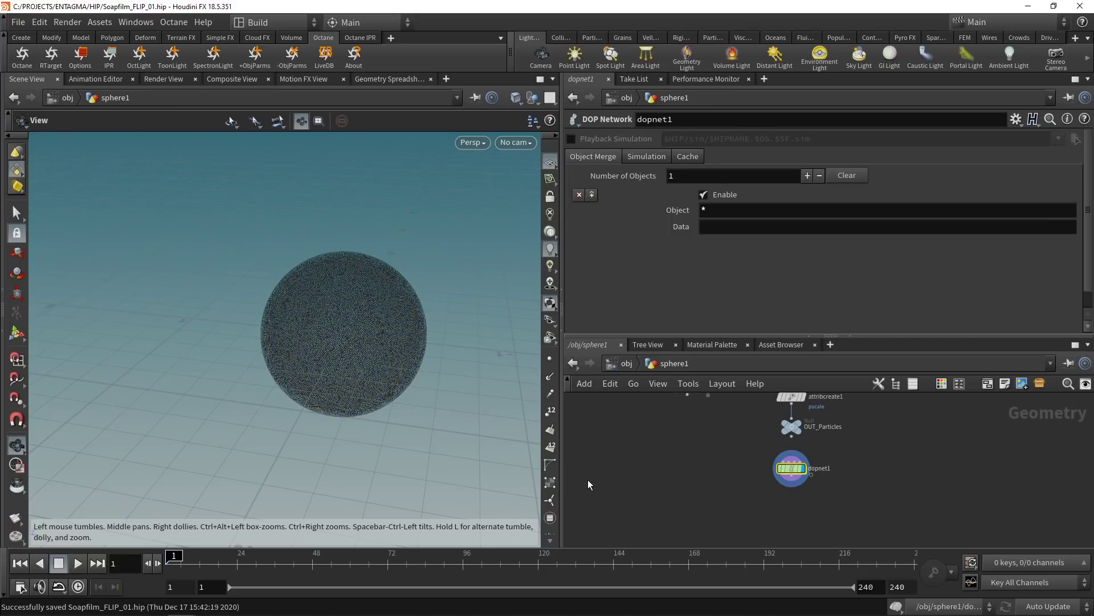
key(ctrl+s)
click(80, 565)
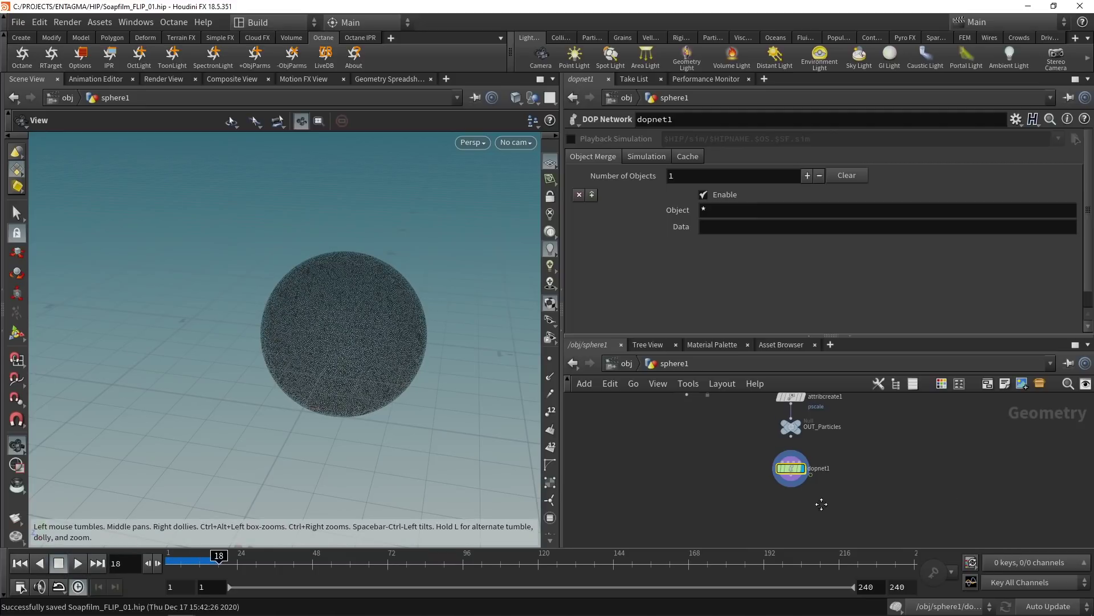
Step: Add an Attribute from Map node, check dopnet1's point attributes, connect dopnet1 to the new node and display it
key(Tab)
text(attrib)
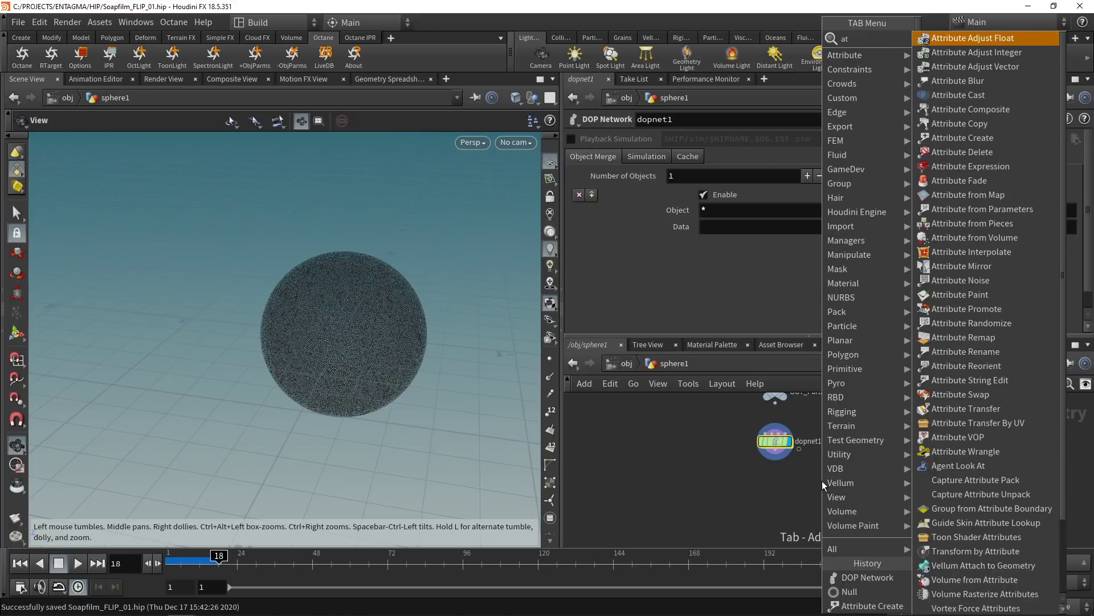
key(Return)
click(822, 481)
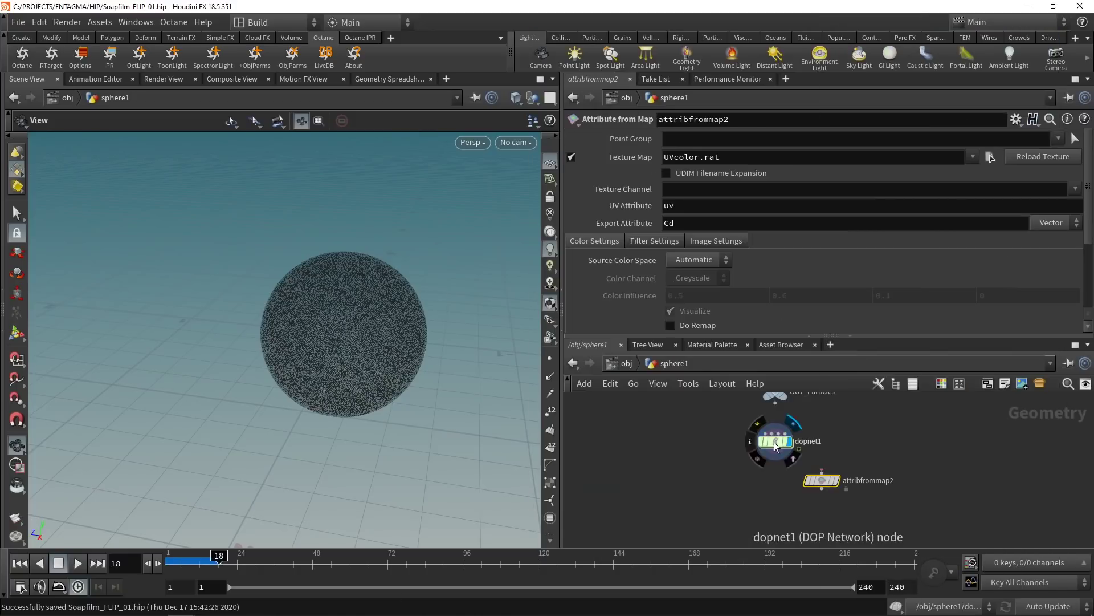
middle_click(775, 441)
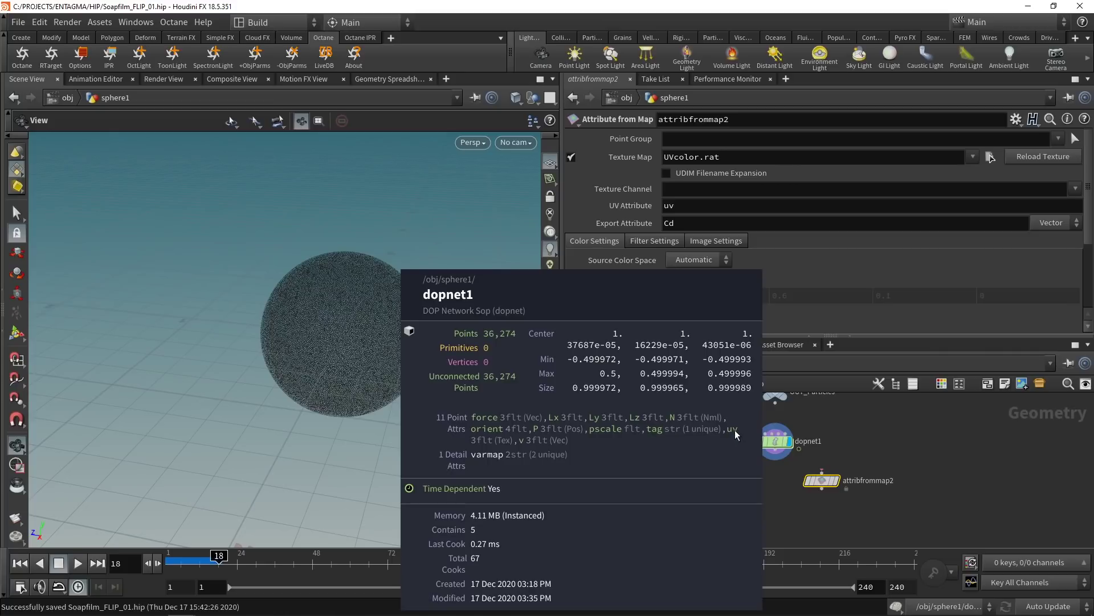
drag(799, 448, 822, 472)
click(837, 479)
Step: Set the viewport background color scheme to Dark in the display options
drag(343, 301, 420, 242)
key(d)
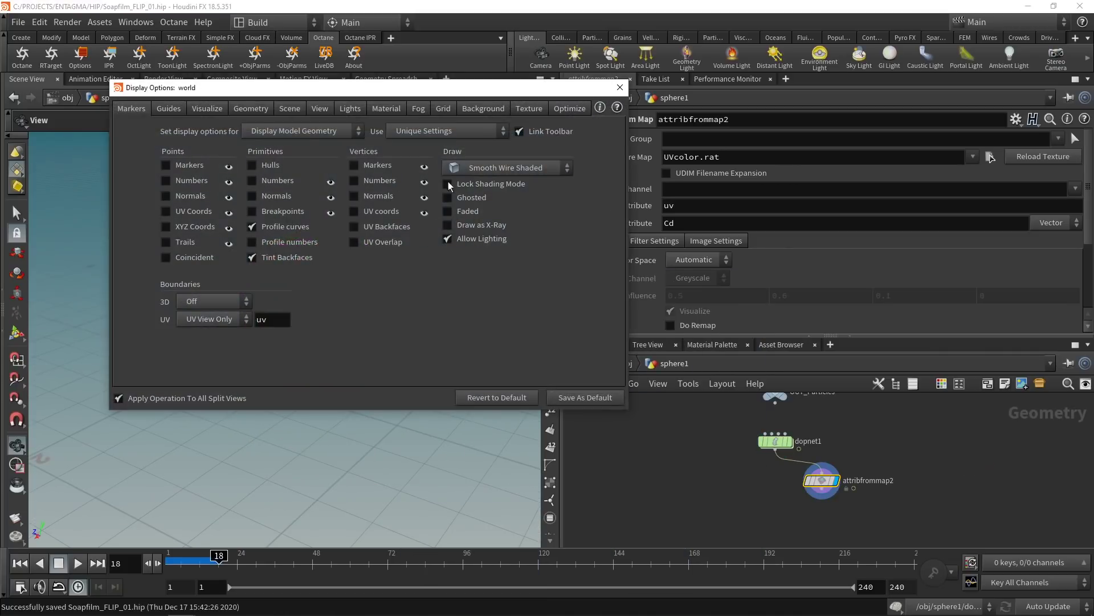
click(484, 108)
click(235, 134)
click(245, 147)
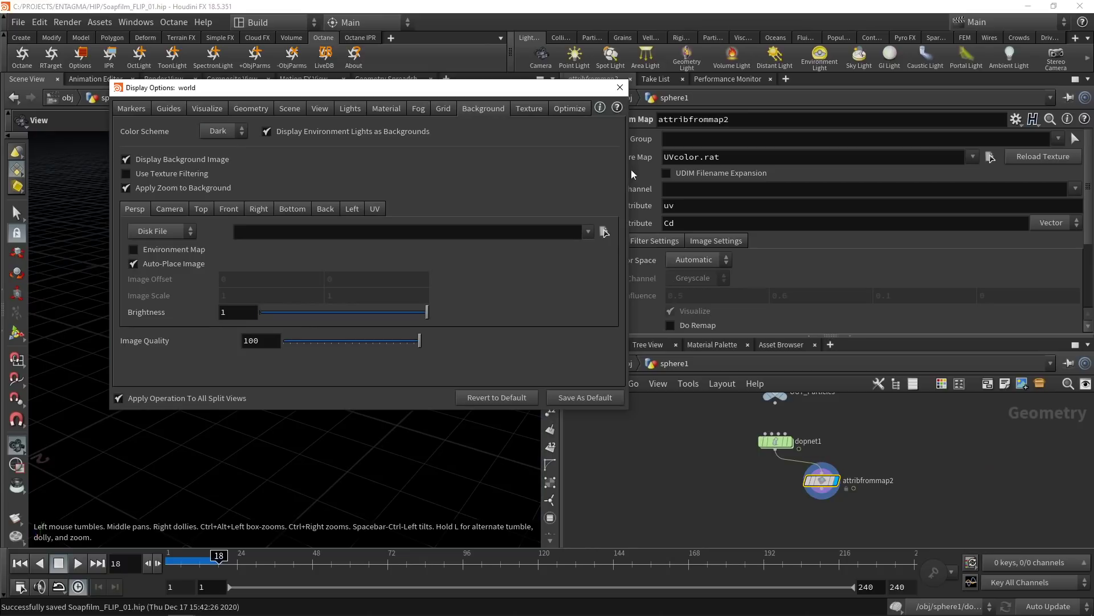
click(620, 87)
Step: Play the simulation with the UV colors, return to the first frame and save the scene
key(Up)
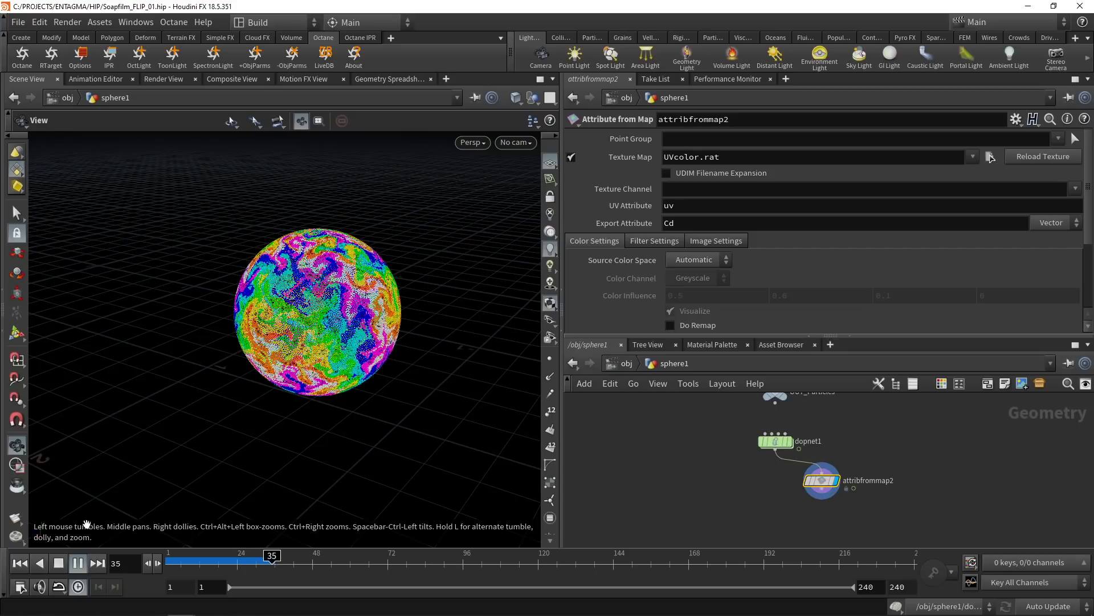
key(ctrl+Left)
key(ctrl+s)
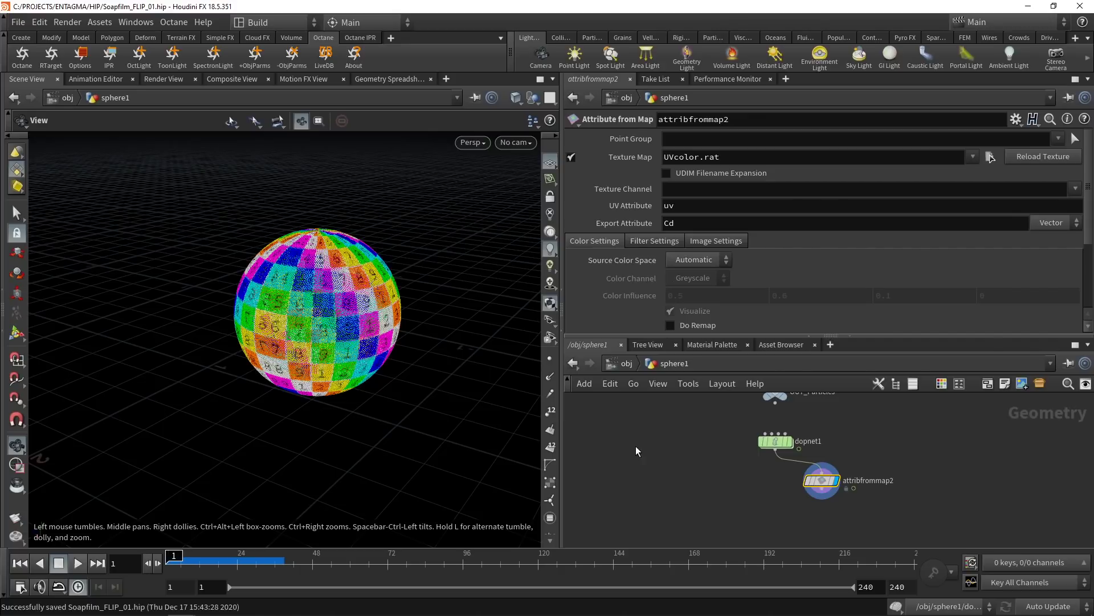
Step: Add a Sphere node beside dopnet1 with a uniform scale of 0.5 and the Polygon primitive type
key(Tab)
text(sphere)
key(Return)
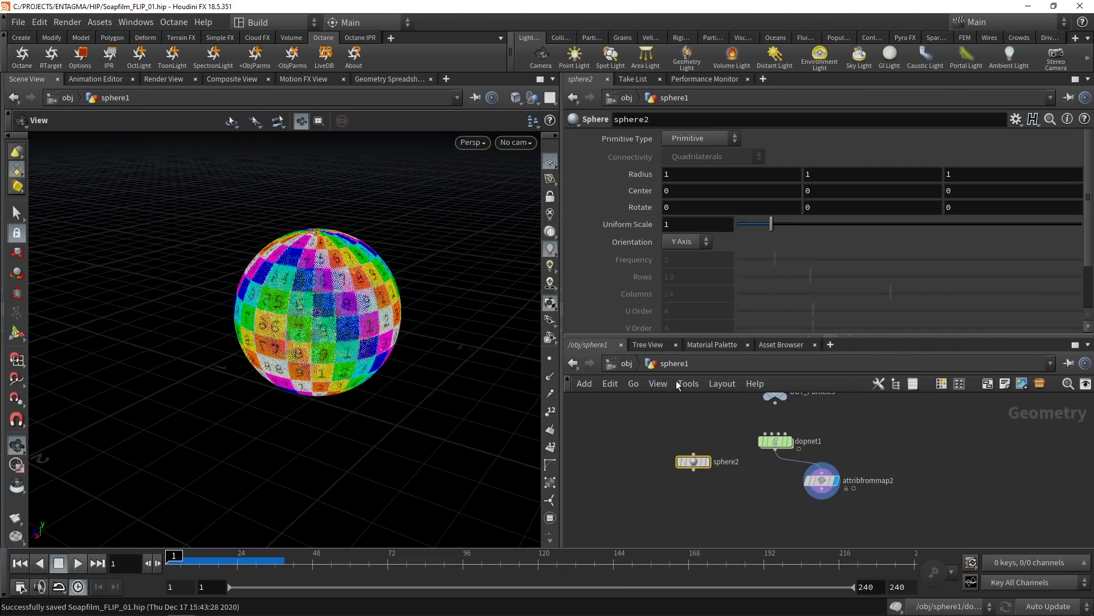
click(692, 230)
text(0.5)
key(Return)
click(700, 138)
click(698, 150)
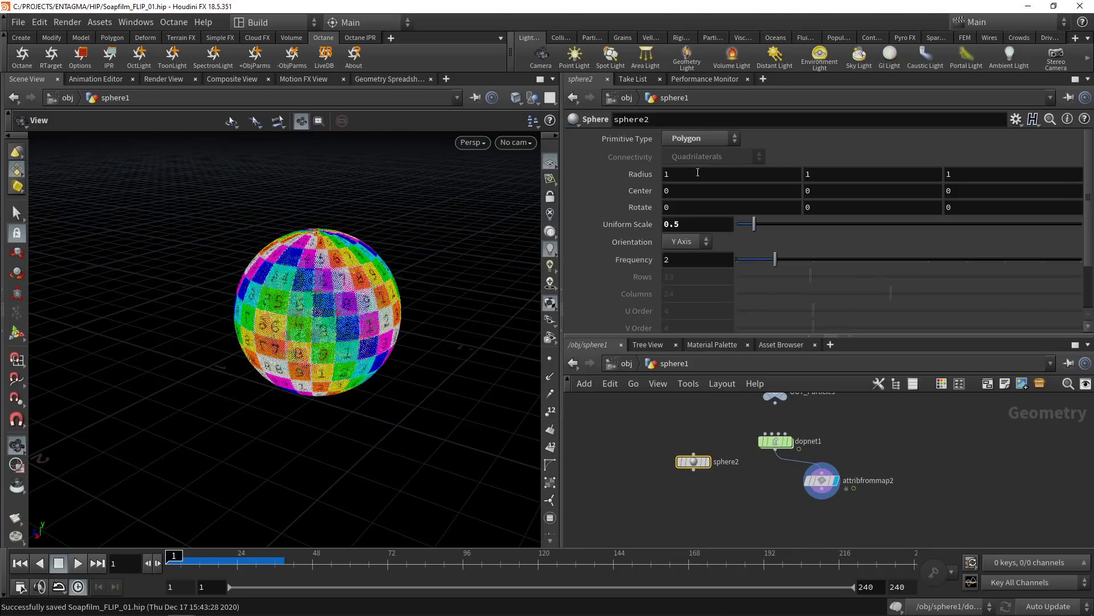
Step: Display the new polygon sphere and set its frequency to 128
click(709, 461)
click(687, 261)
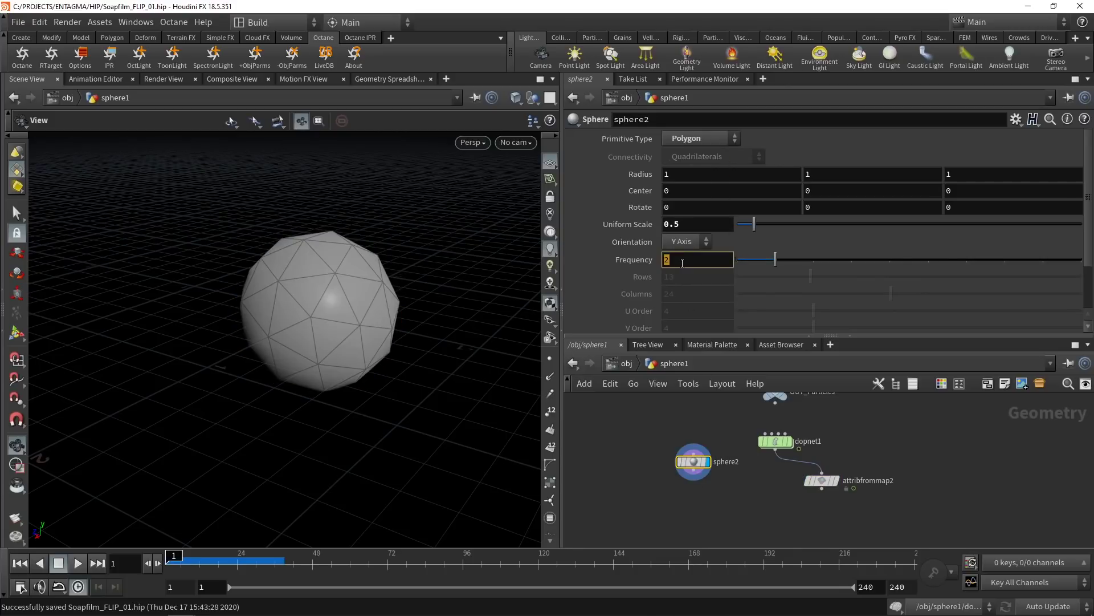
text(128)
key(Return)
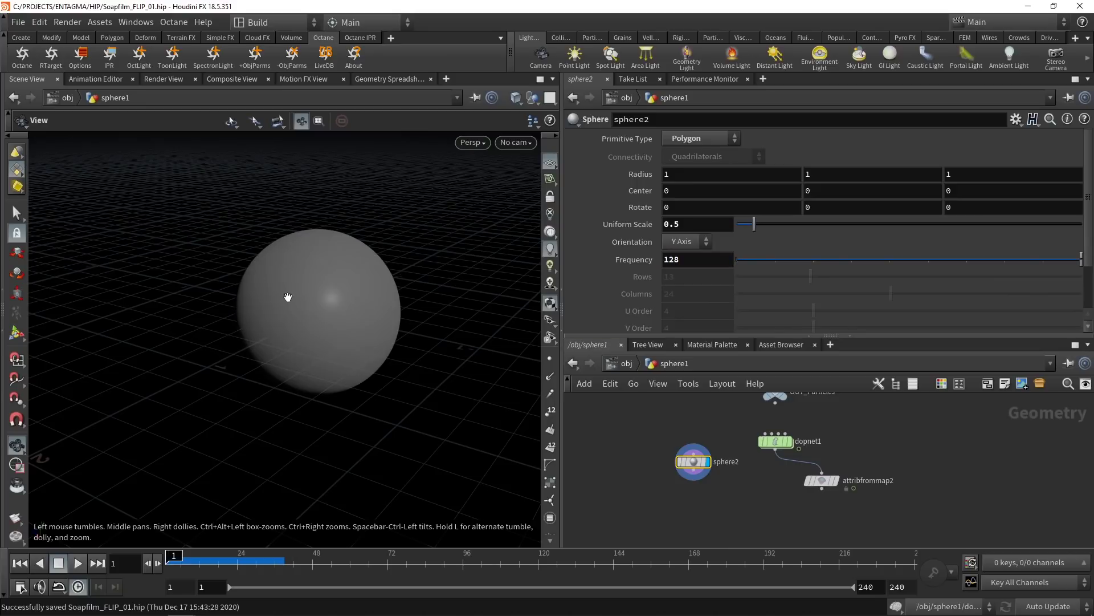
Step: Add an Attribute Transfer node with sphere2 as its first input and dopnet1 as its second
drag(700, 464, 691, 459)
key(Tab)
text(attribtrans)
key(Return)
click(707, 498)
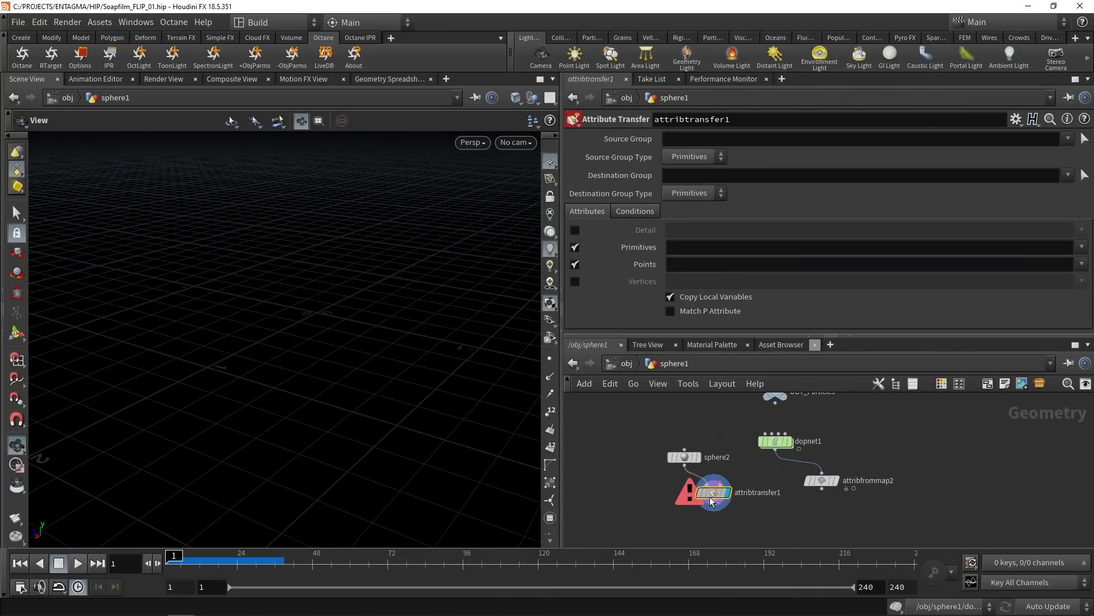
click(776, 450)
click(735, 479)
Step: Rearrange sphere2 and attribfrommap2, connect attribtransfer1's output into attribfrommap2 and display the mapped result
drag(683, 462, 666, 447)
drag(820, 483, 821, 522)
click(740, 501)
click(819, 507)
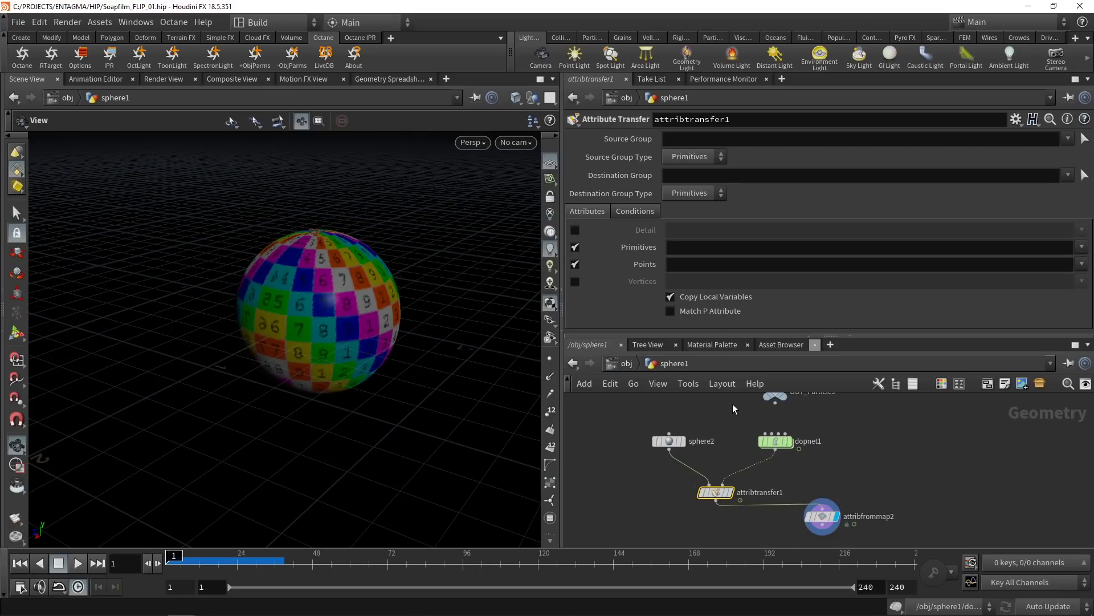
Step: Play the simulation and compare the transferred colors on the sphere close up with the dopnet1 particles
key(Up)
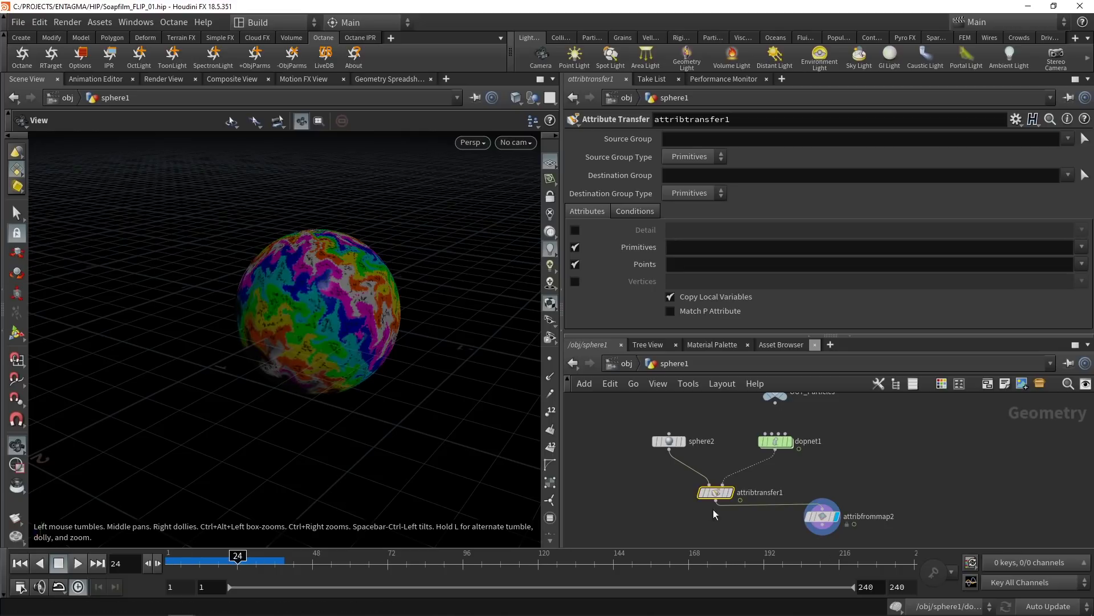
mouse_move(781, 444)
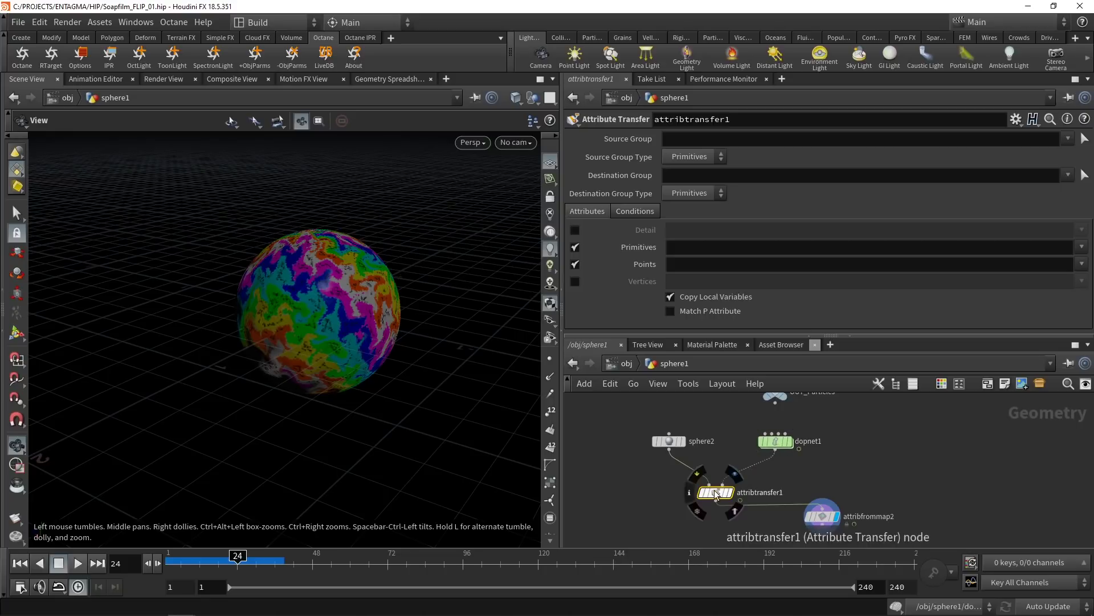
scroll(351, 313, up, 5)
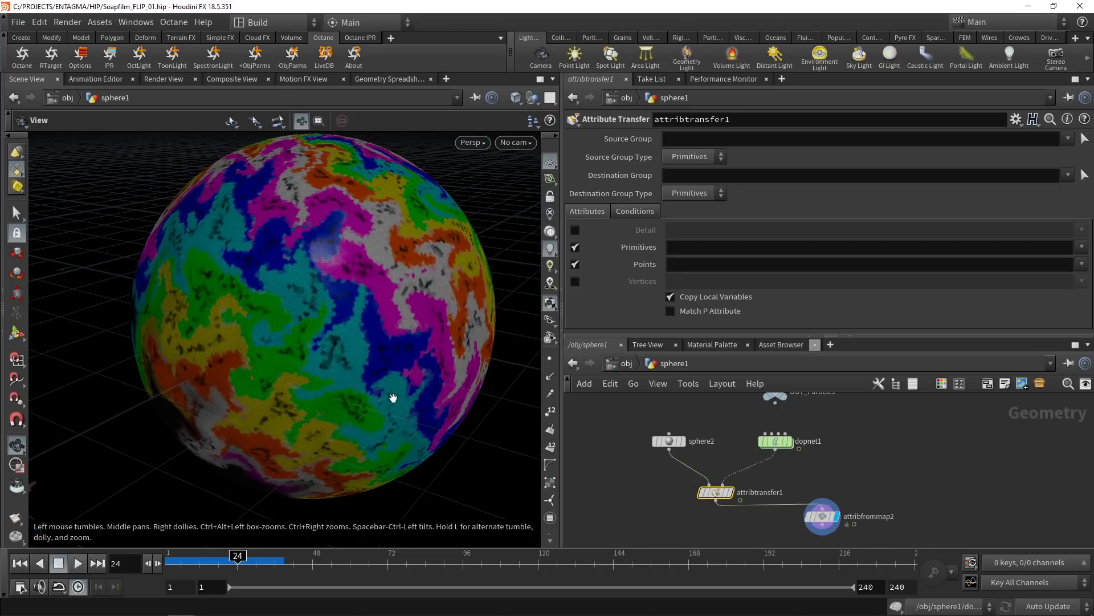
click(793, 444)
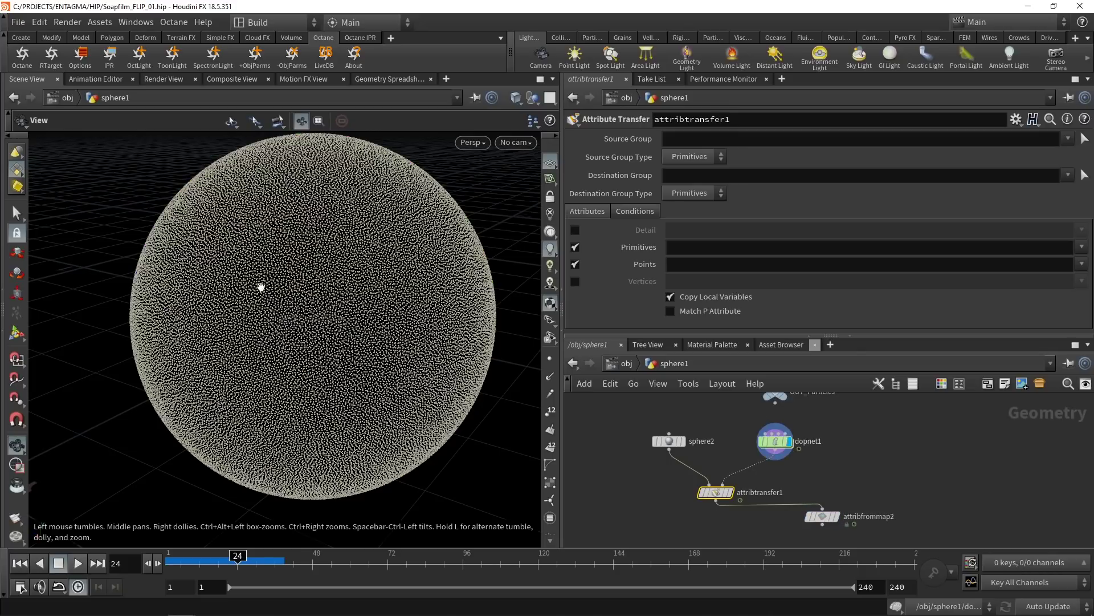
middle_click(779, 443)
click(836, 519)
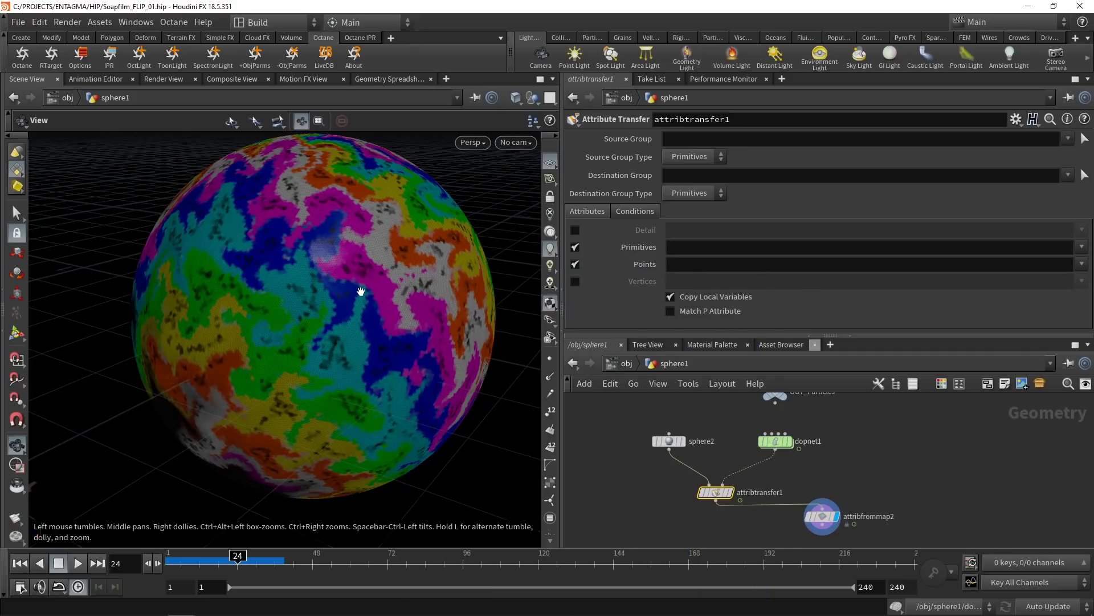
Step: Insert an Attribute Blur node between attribtransfer1 and attribfrommap2
middle_drag(844, 516, 864, 539)
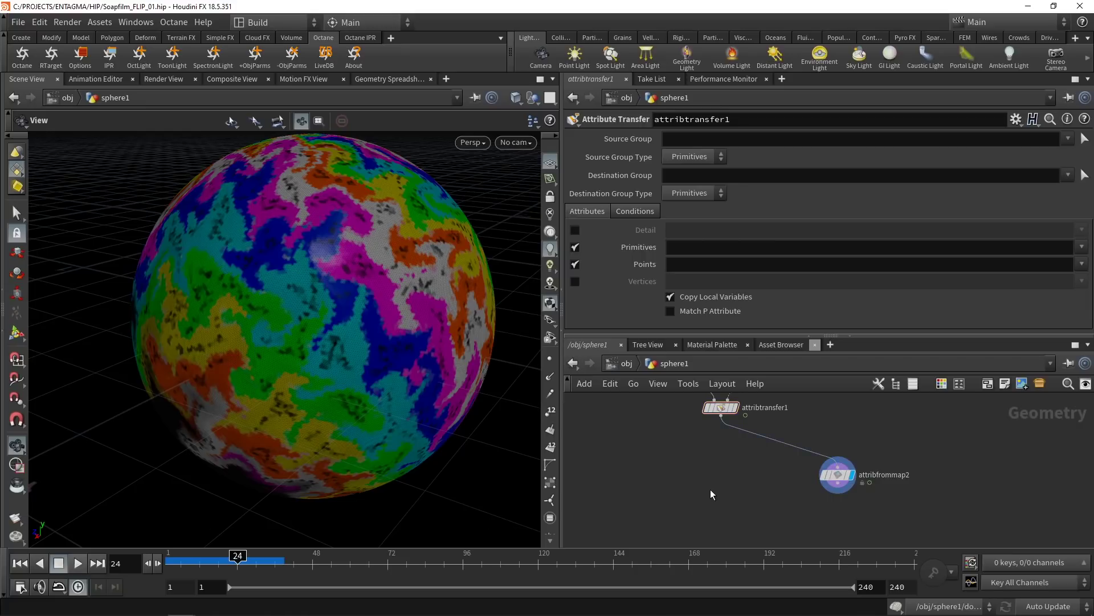
key(Tab)
text(att blur)
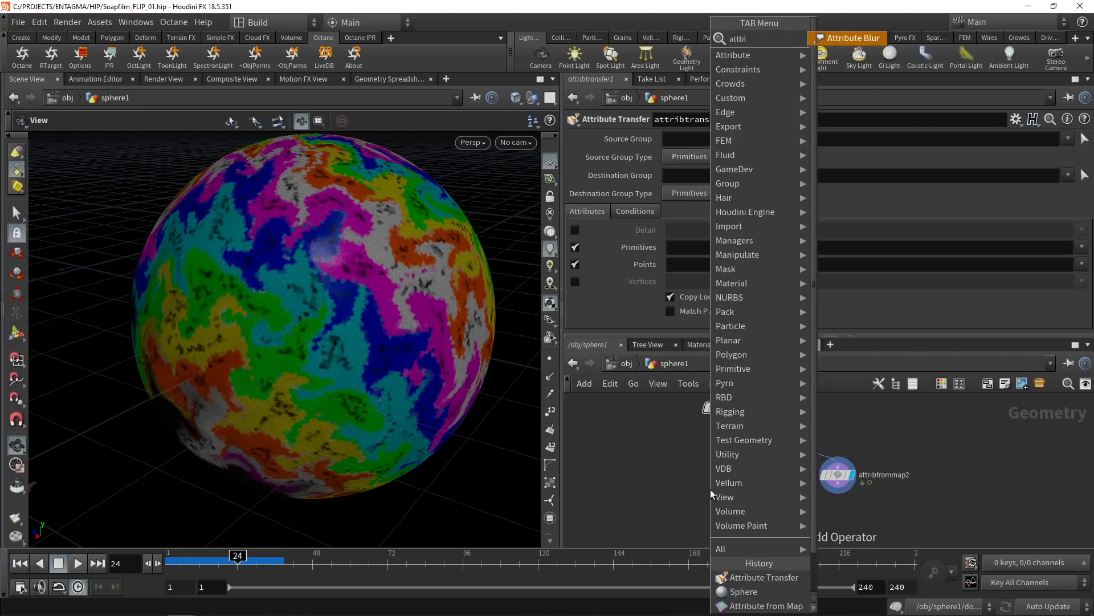
key(Return)
click(769, 448)
Step: Set the Attribute Blur node to blur the uv attribute with 4 blurring iterations
double_click(678, 157)
text(uv)
key(Return)
click(668, 193)
scroll(671, 195, up, 2)
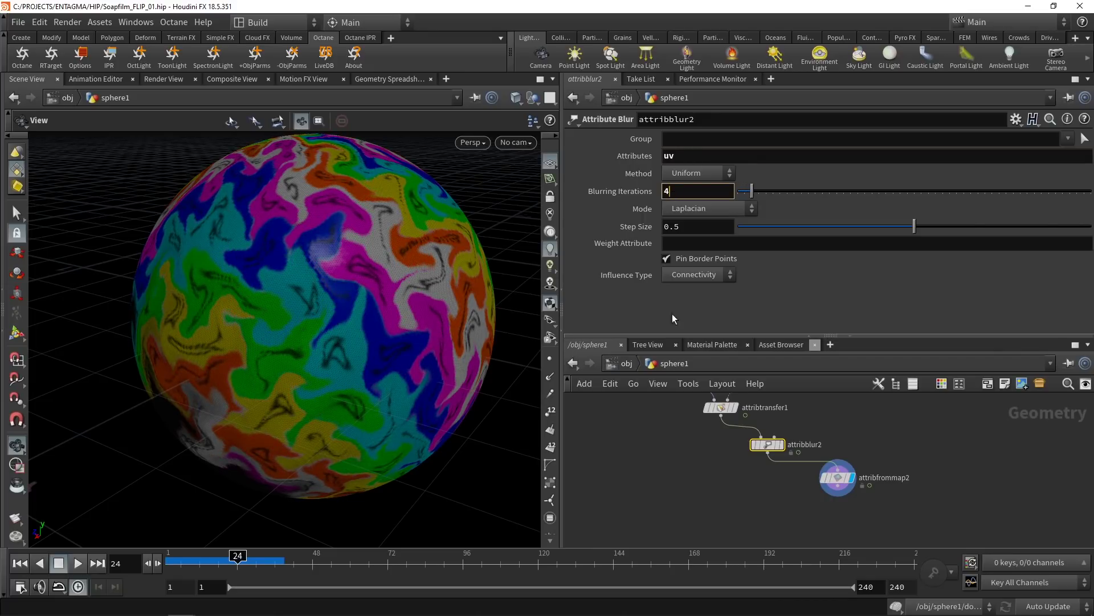
click(640, 489)
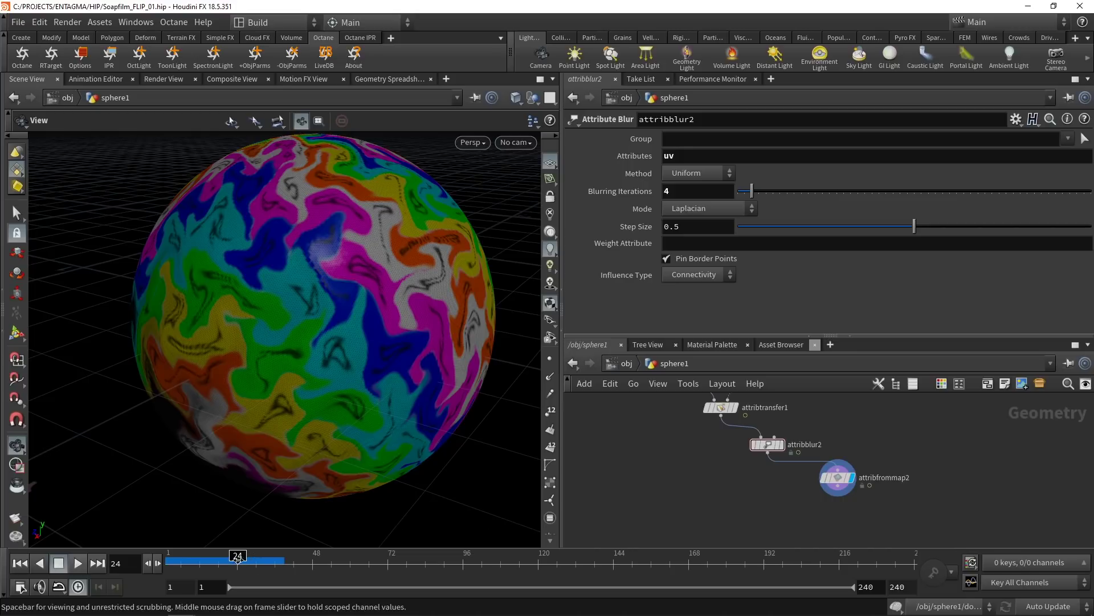
Step: Align attribblur2 directly below attribtransfer1 and save the scene
drag(767, 445, 728, 451)
key(ctrl+s)
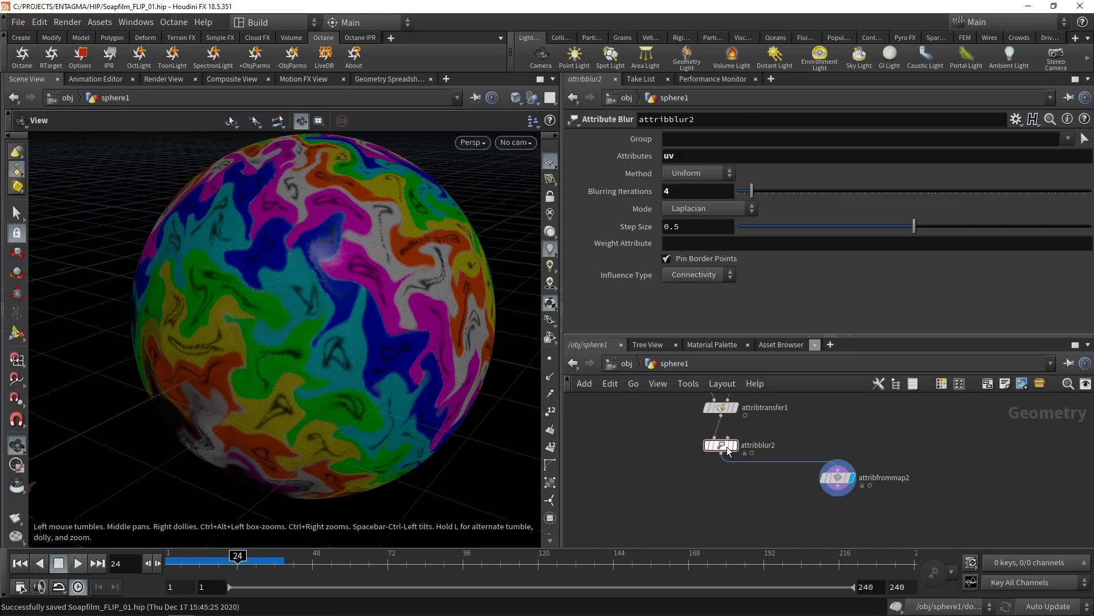
middle_drag(674, 470, 681, 491)
scroll(681, 487, down, 2)
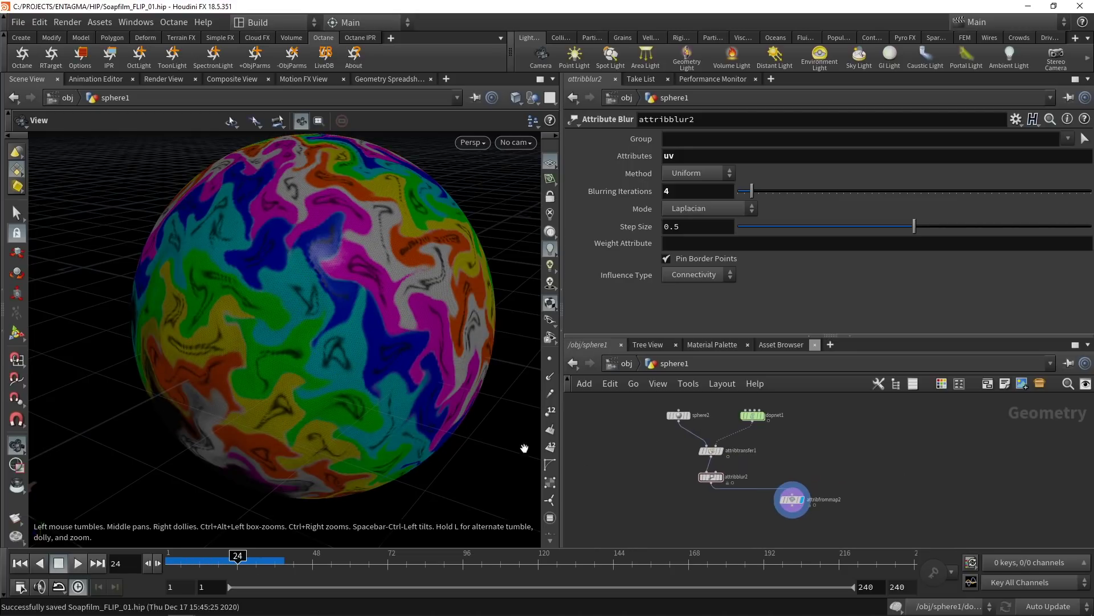
drag(396, 347, 319, 186)
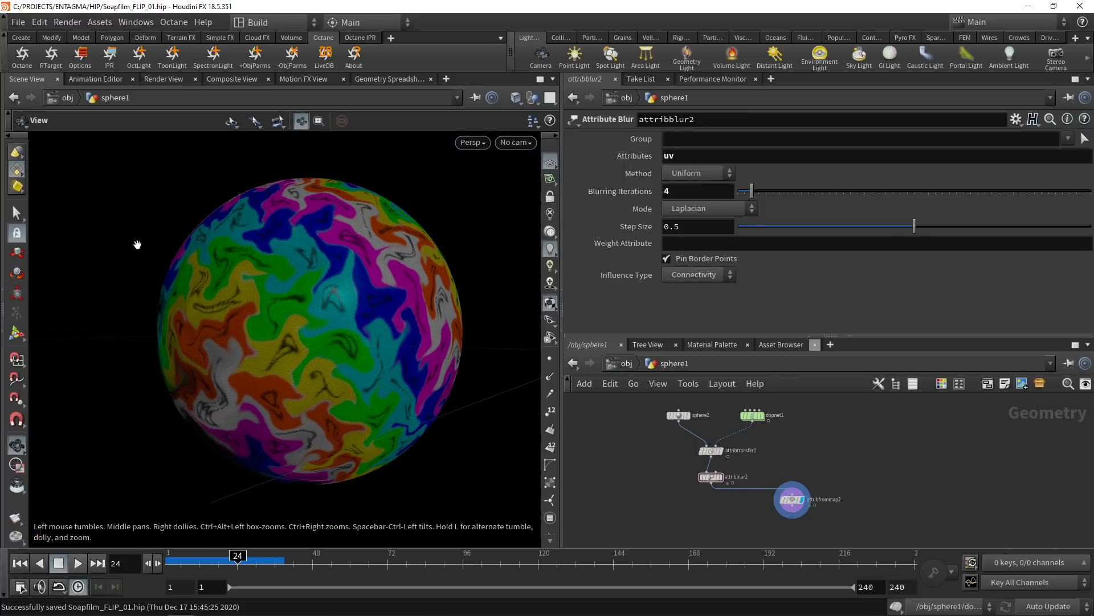
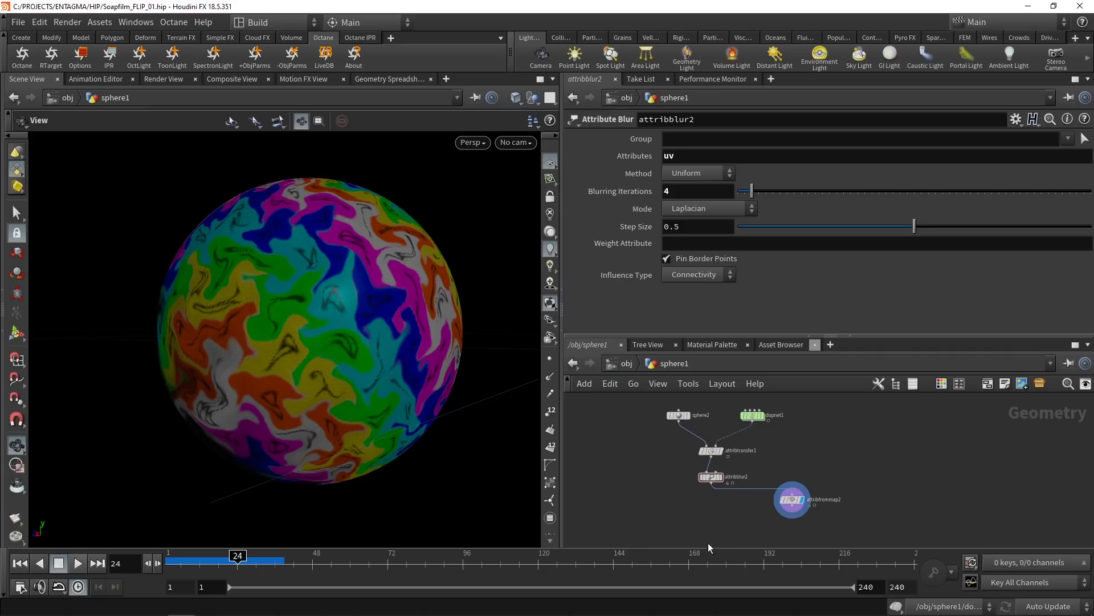
Step: Add a Point Wrangle below attribblur2, wired to its output, as the displayed node
scroll(711, 533, up, 2)
key(Tab)
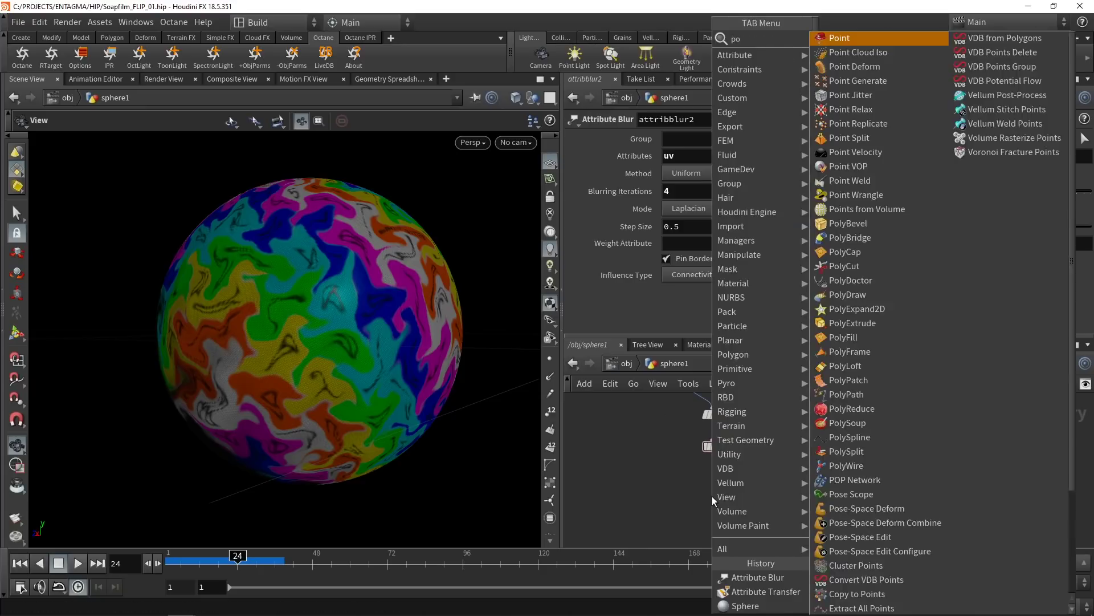
text(pointwrangle)
key(Return)
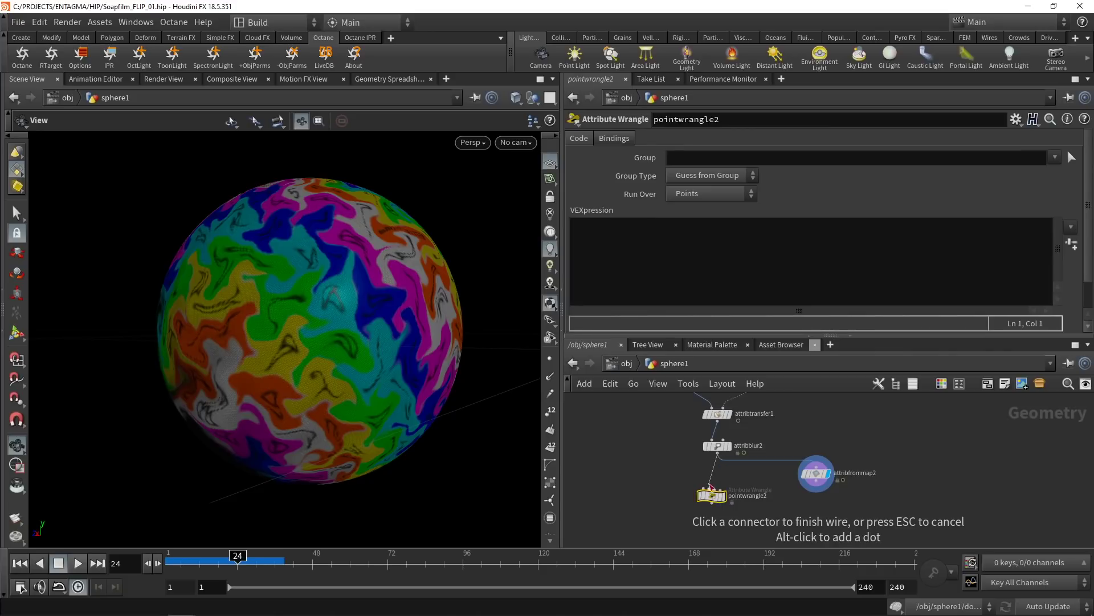
click(716, 486)
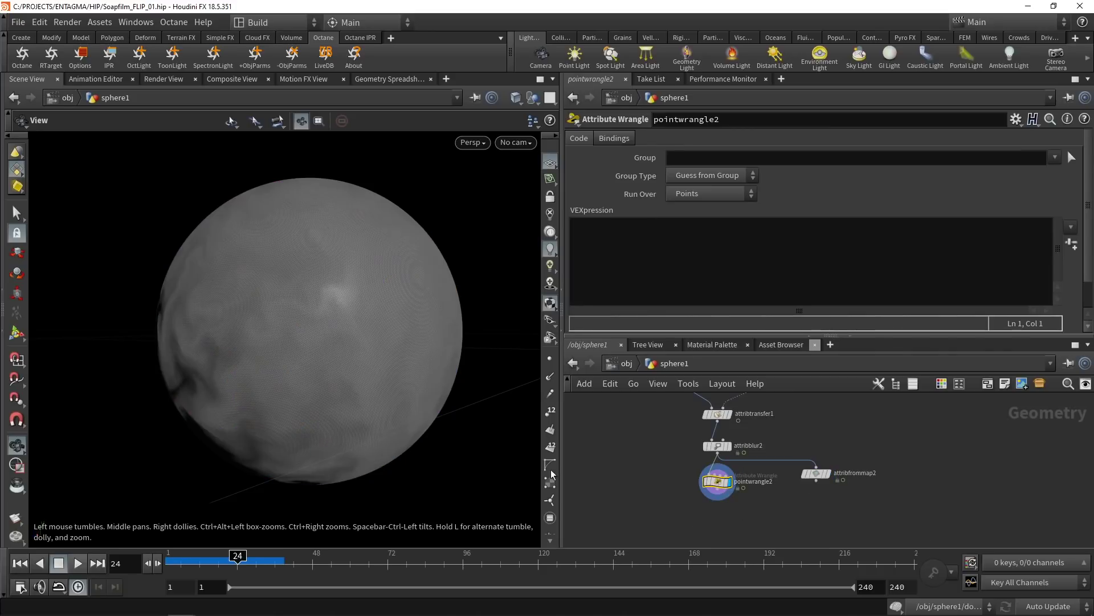
Step: Write the wrangle line vector relp = relbbox(0, v@P); to compute each point's relative bounding-box position
click(691, 265)
text(vector)
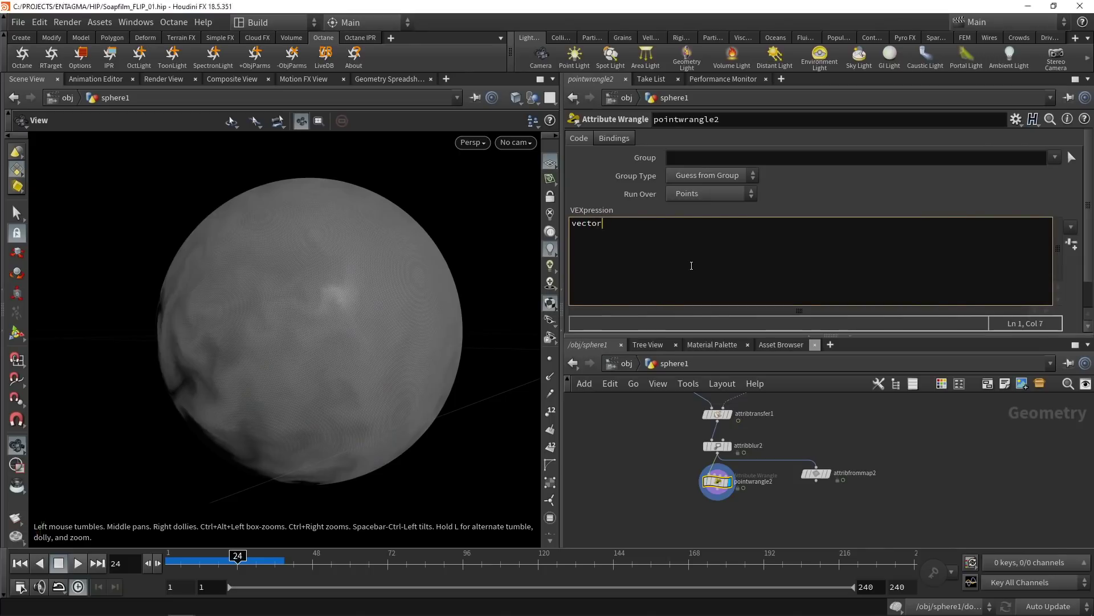
text( relp = rr)
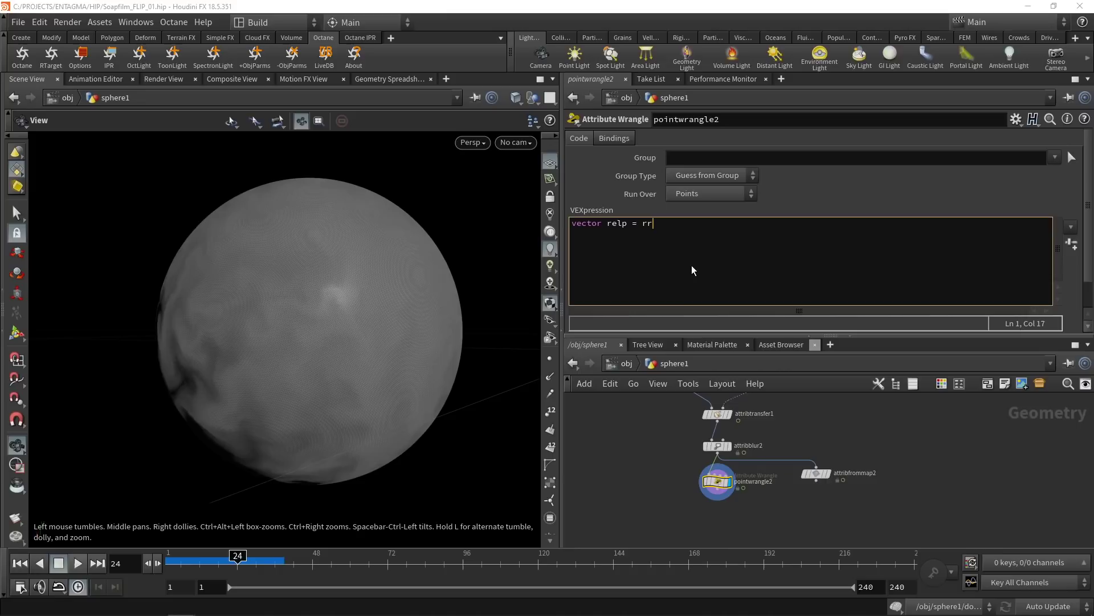
key(BackSpace)
text(el)
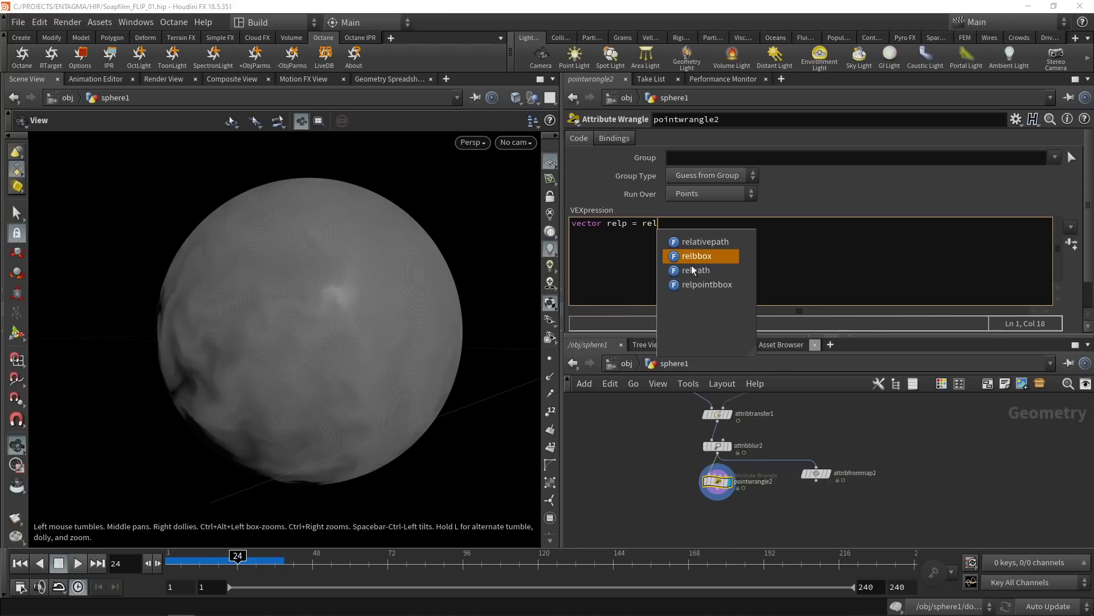
text(bbox();)
key(Left)
key(Left)
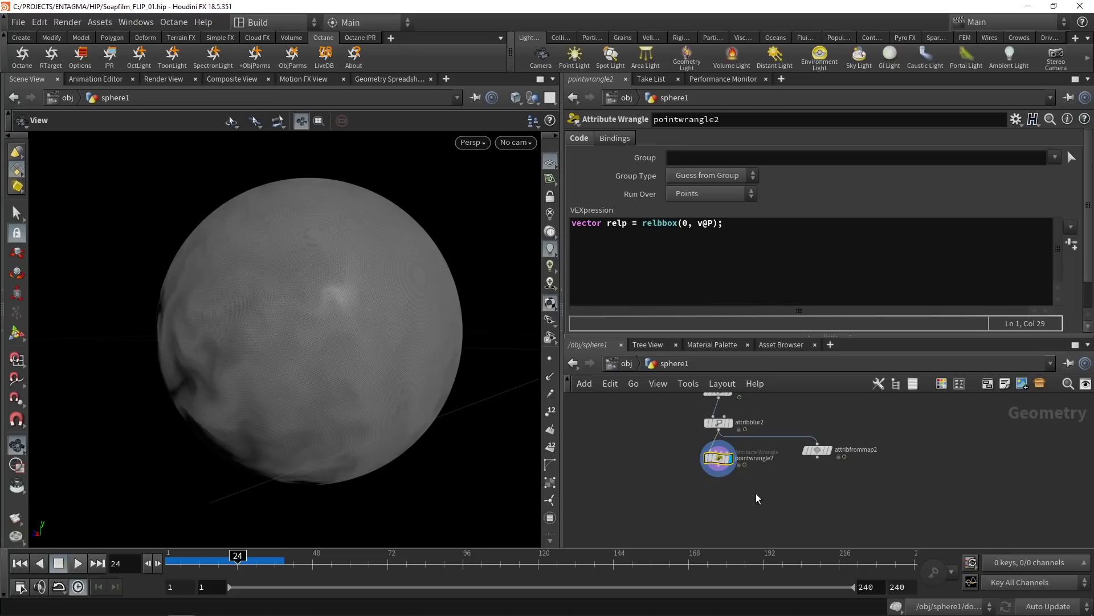
Step: Append a Visualize node after pointwrangle2 and display it
key(Tab)
text(vis)
key(Return)
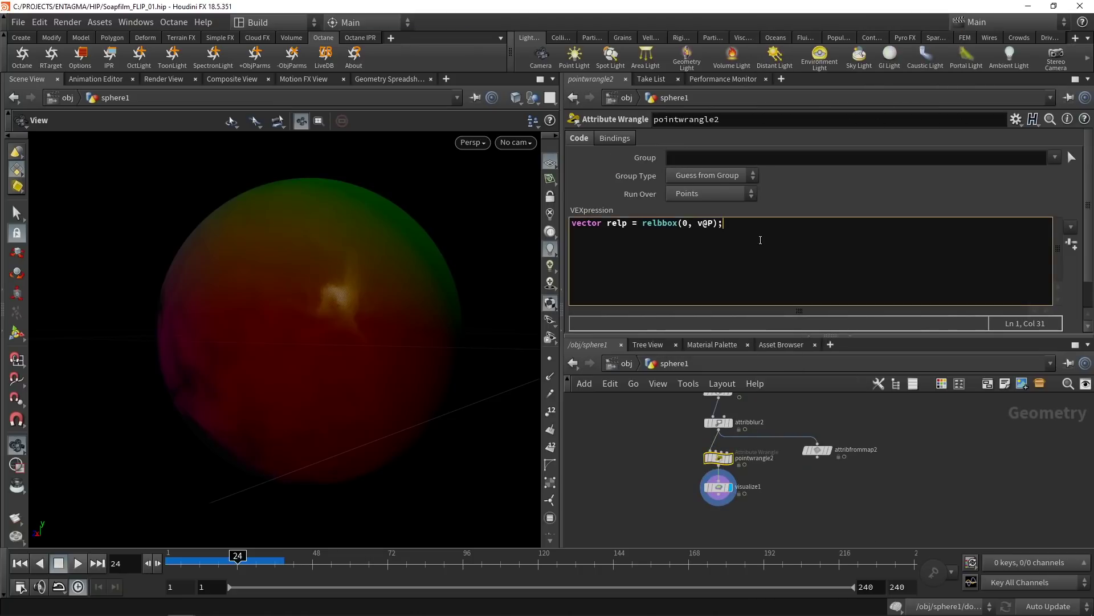
Step: Export the relative position as a point attribute in the wrangle with v@relp = relp;
key(Return)
key(Return)
text(v@relp )
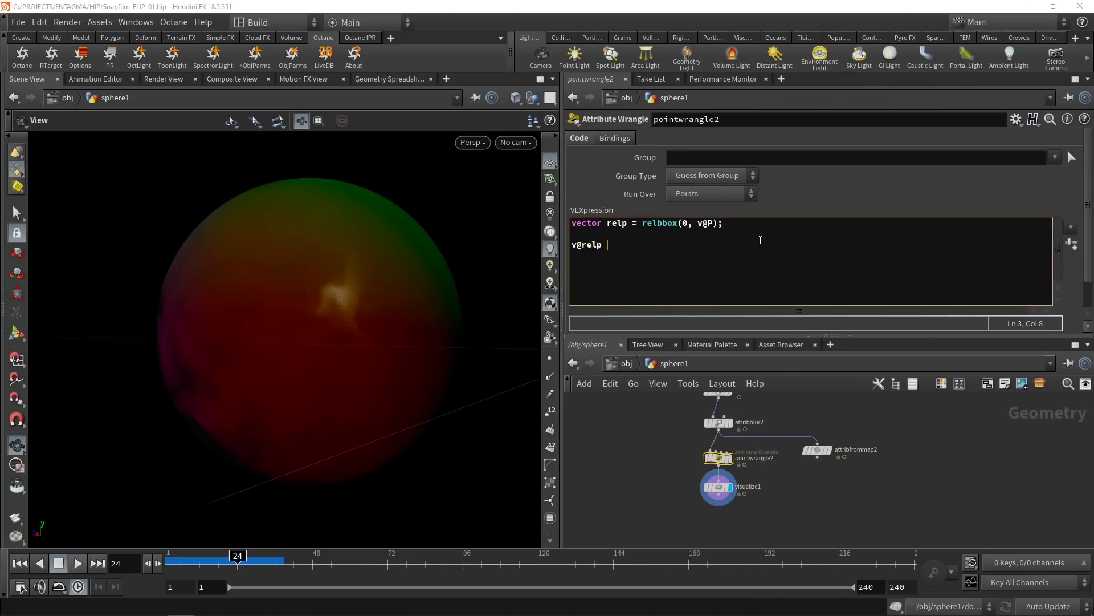
text(= relp;)
key(Return)
Step: Set the attribute of visualize1's color visualizer to relp
click(719, 488)
click(639, 136)
click(687, 319)
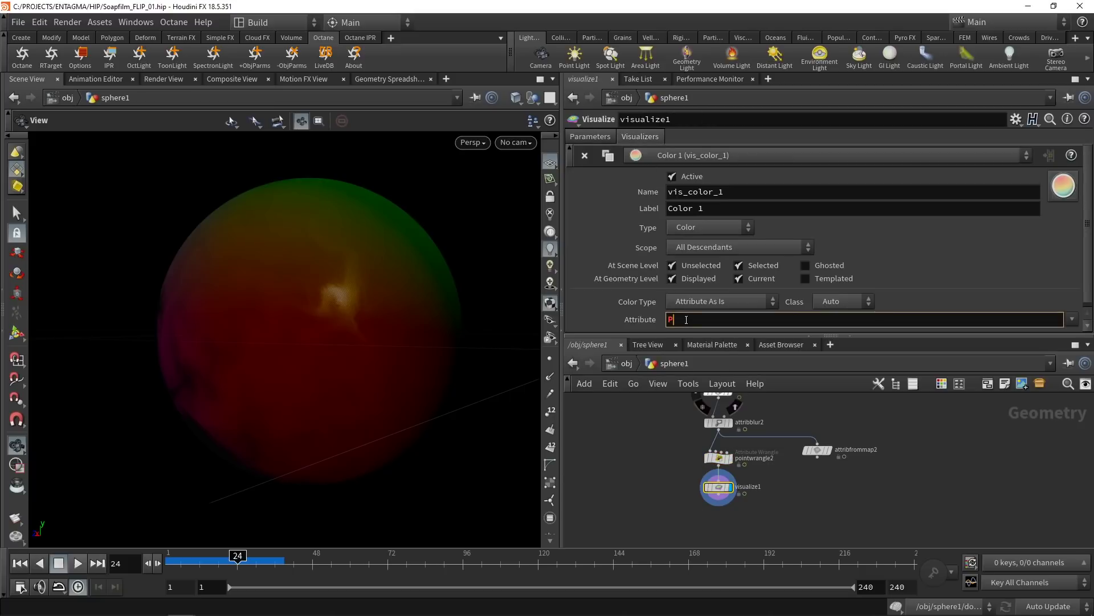
text(relp)
key(Return)
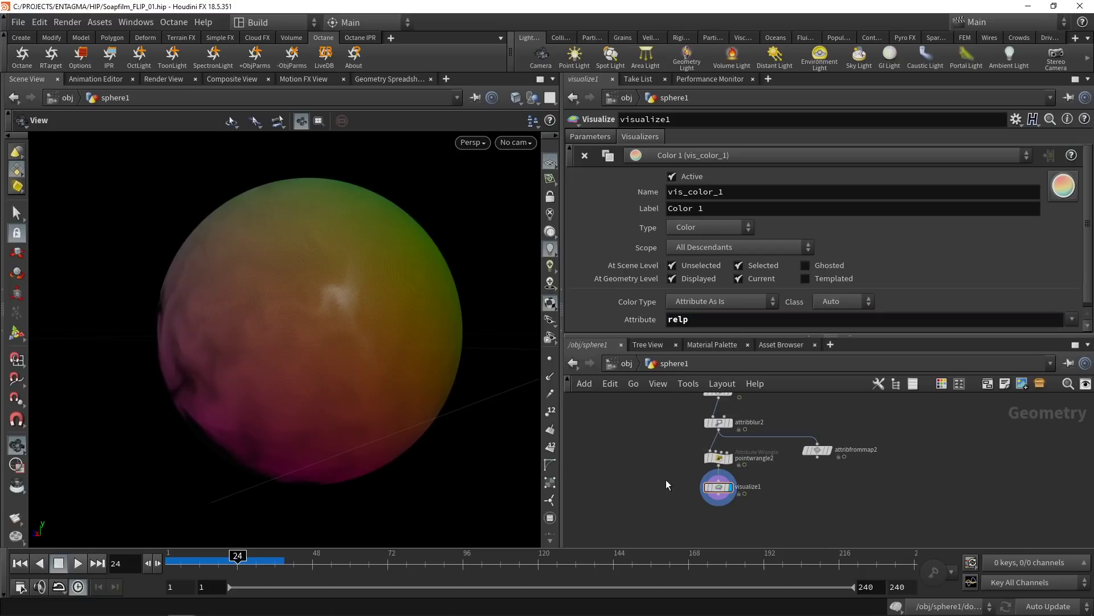
Step: Exclude normals from attribtransfer1 by setting its point attributes to ^N
drag(342, 450, 274, 301)
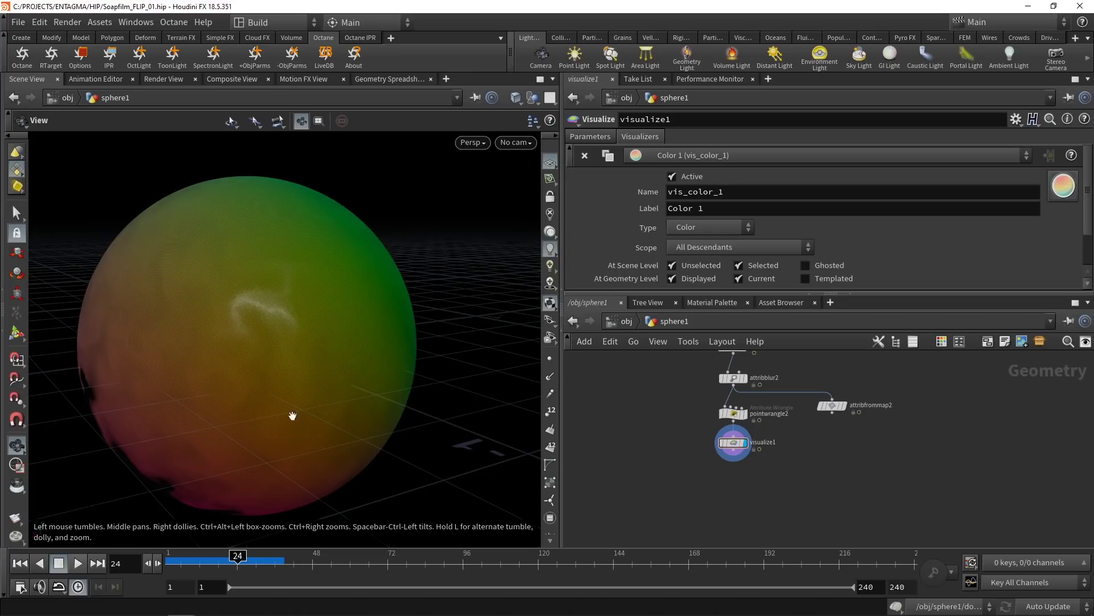
middle_drag(701, 488, 701, 533)
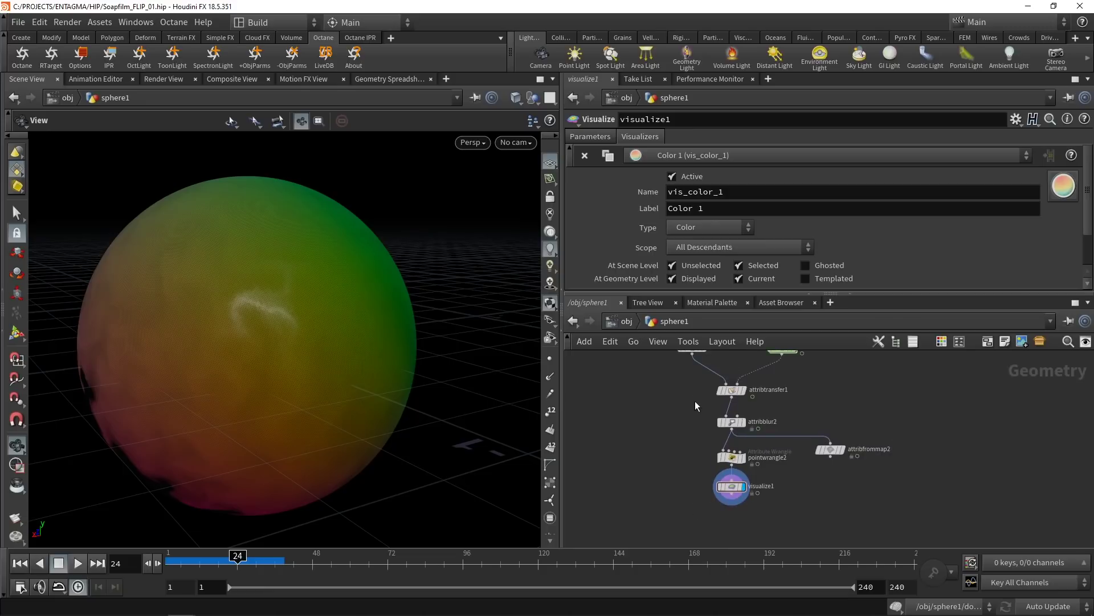
click(731, 390)
click(689, 269)
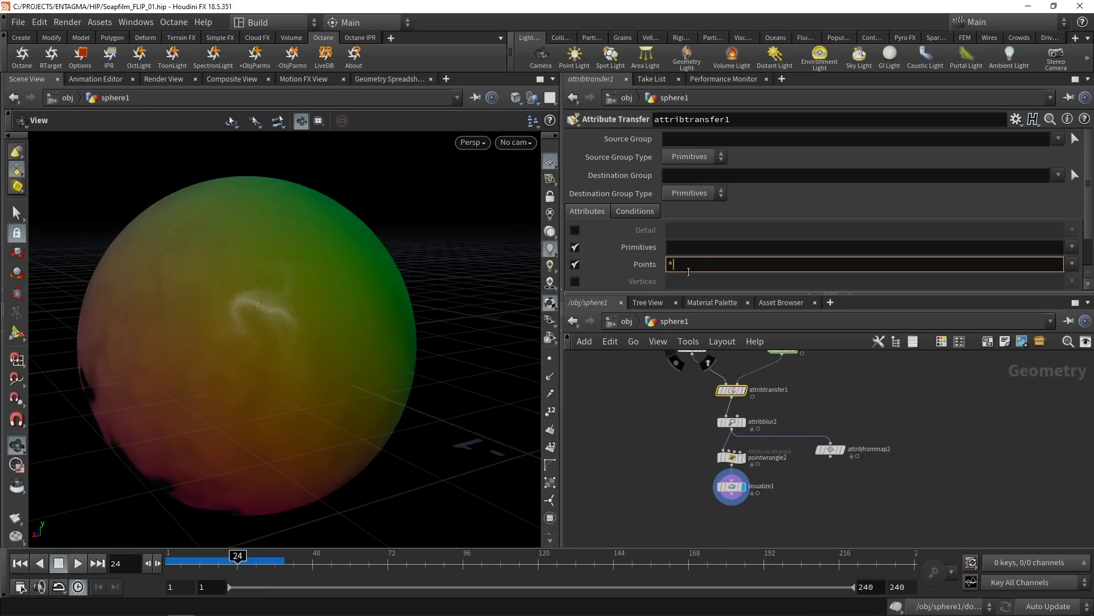
text(^N)
key(Return)
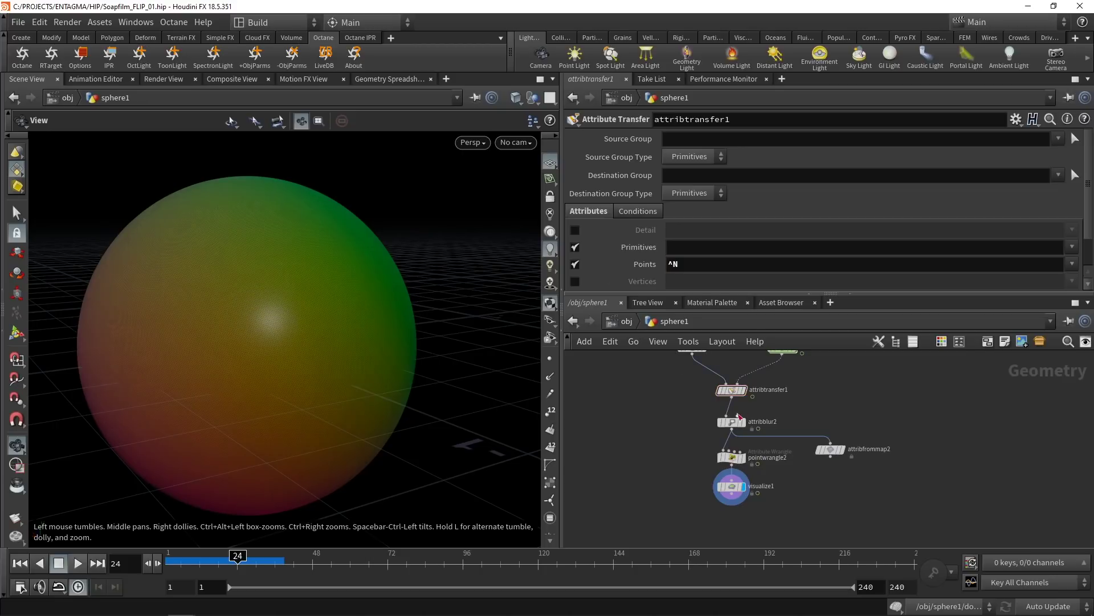
Step: Limit attribtransfer1 to the point attribute uv with primitive attributes disabled, check its node info and save the file
click(703, 268)
text(uv)
key(Return)
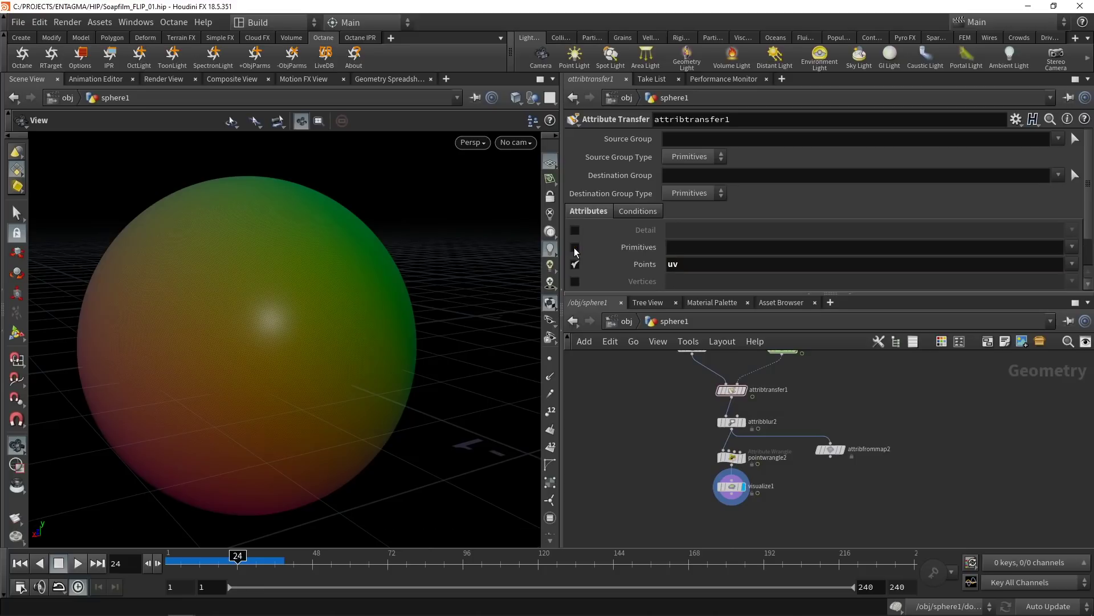
middle_click(731, 391)
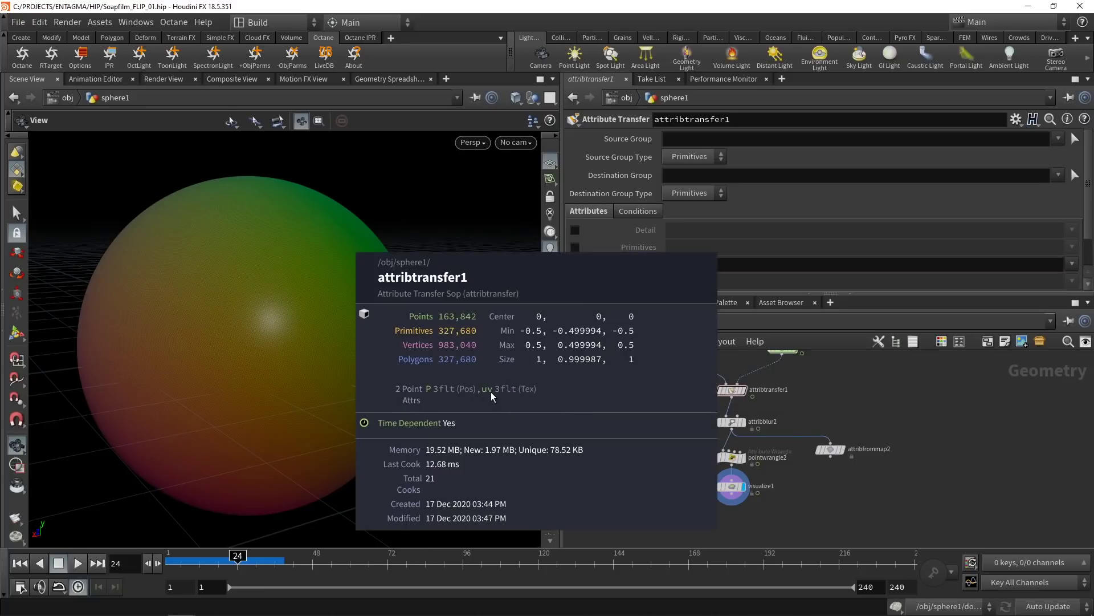
key(ctrl+s)
Step: Move visualize1 aside and replace the v@relp line in pointwrangle2 with f@t = chramp("Bubble_Wall_Thickness", relp.y);
click(732, 486)
drag(732, 485, 837, 497)
click(735, 458)
click(594, 239)
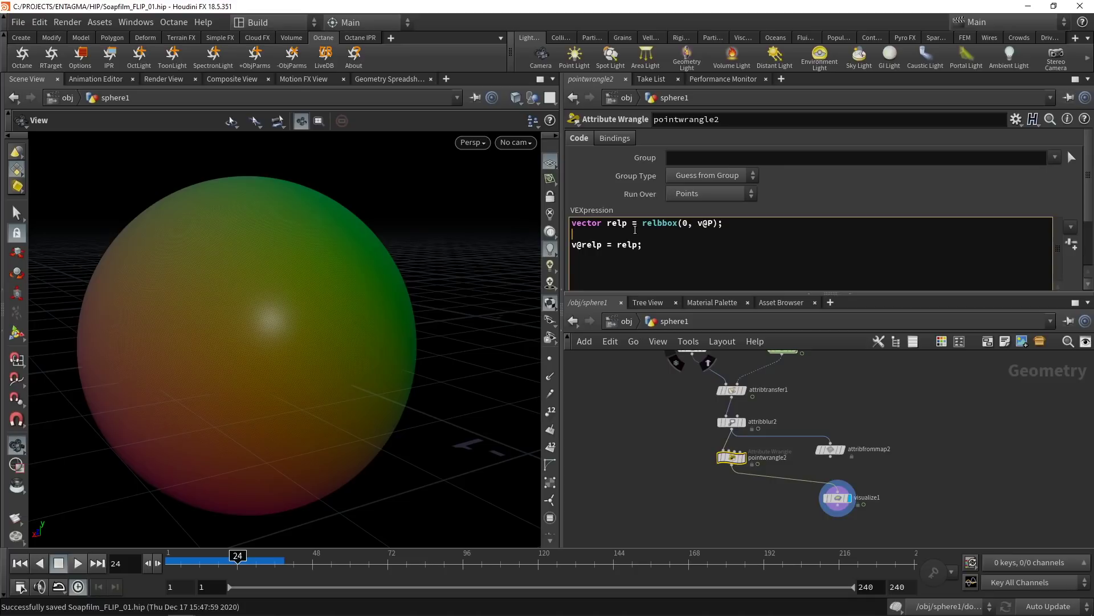
key(Return)
text(f)
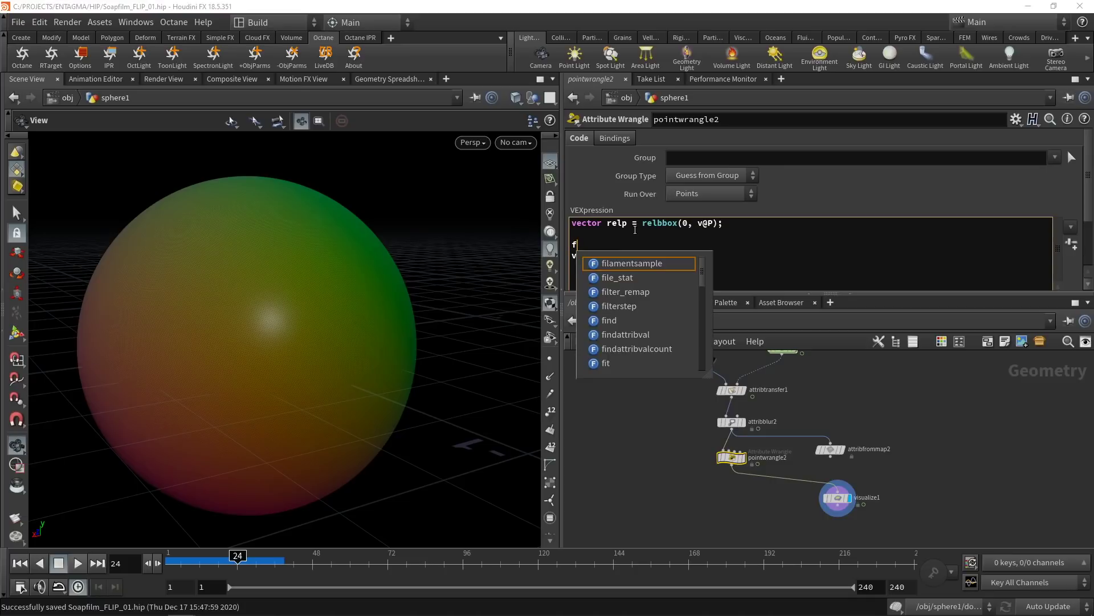
text(@t)
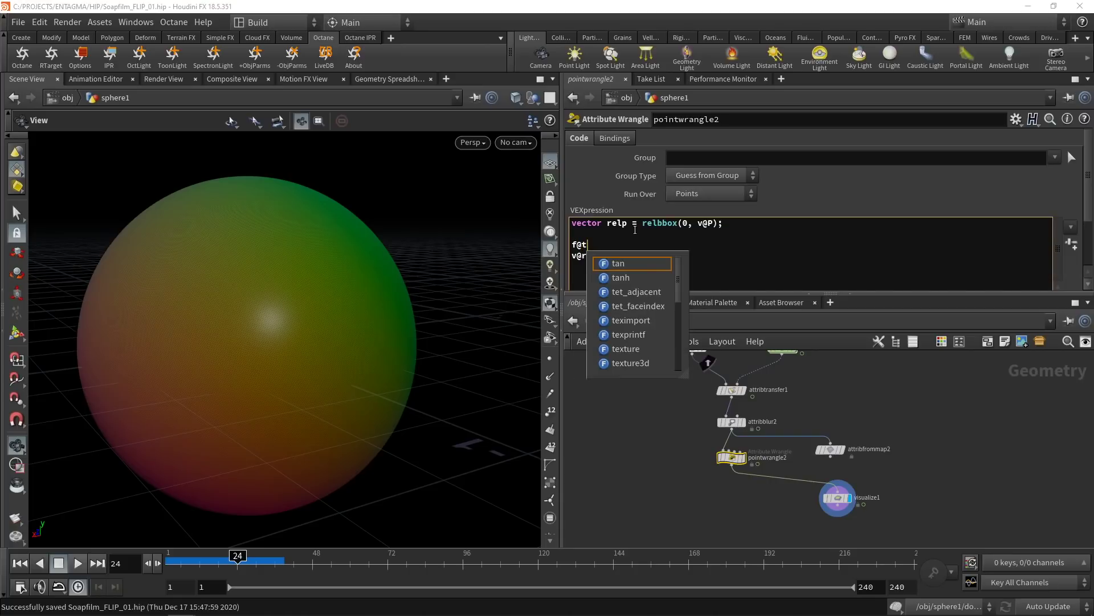
text( = chra)
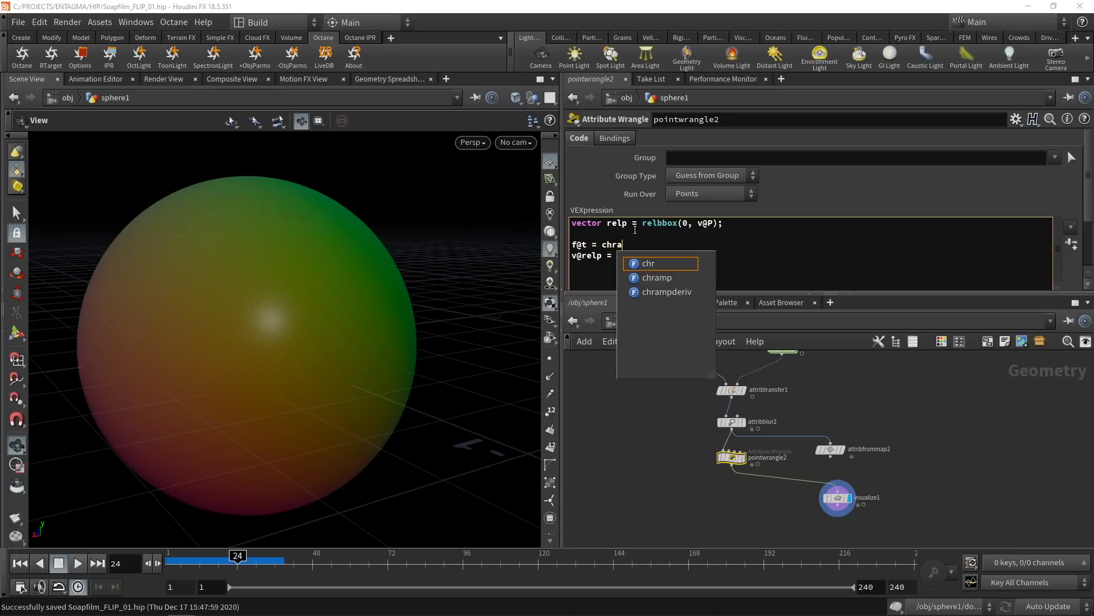
text(mp();")
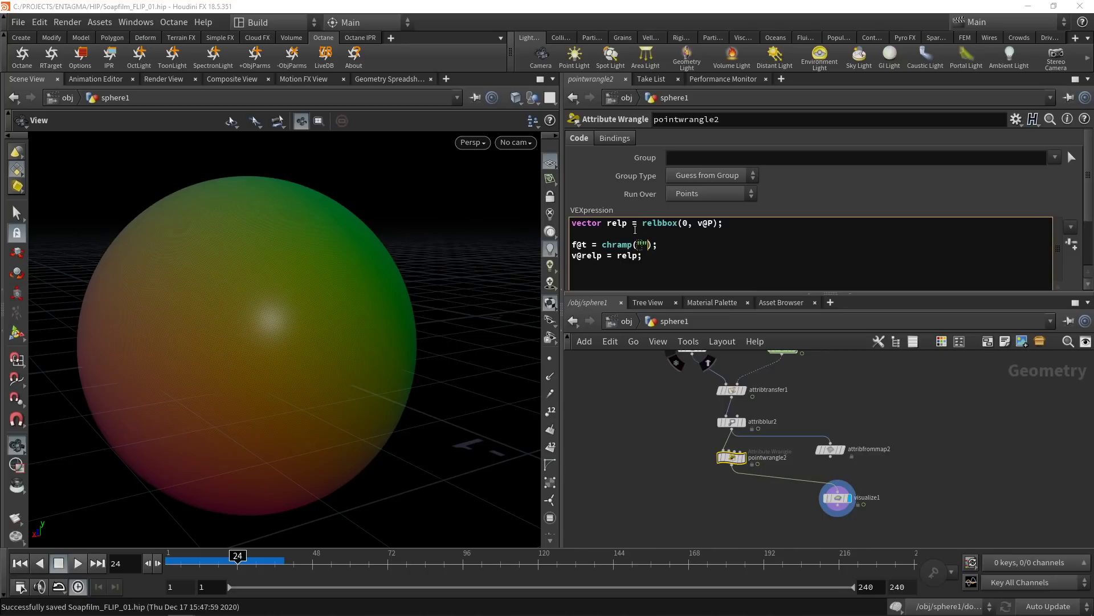
text(Bubble_Wall_Thickness", relp.y)
drag(642, 256, 572, 255)
key(BackSpace)
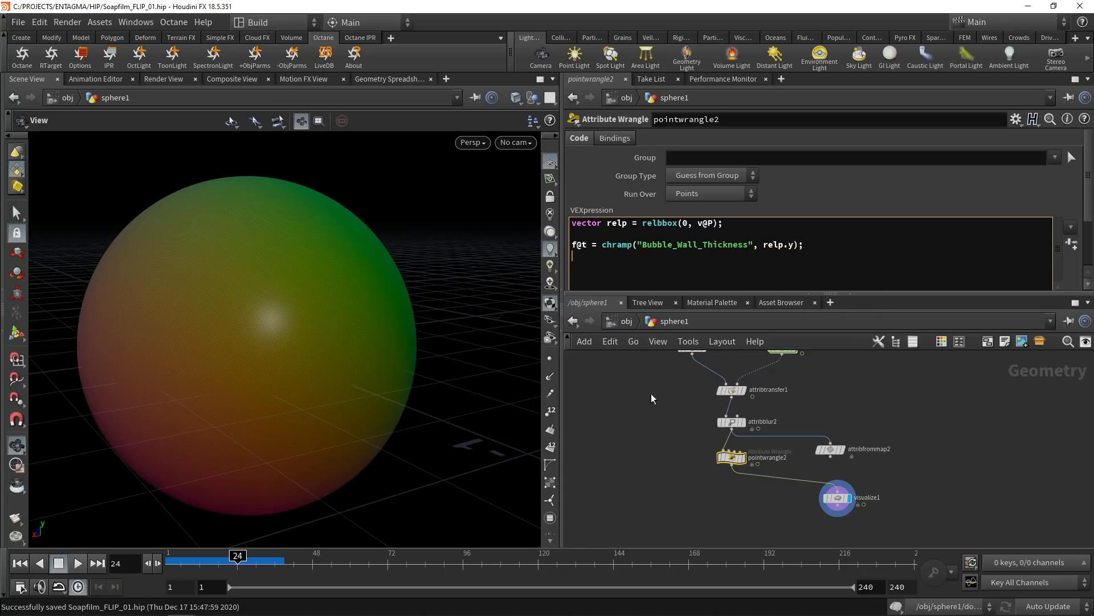
Step: Show the t attribute in visualize1's color visualizer and generate the Bubble Wall Thickness ramp parameter on pointwrangle2
drag(813, 522, 860, 500)
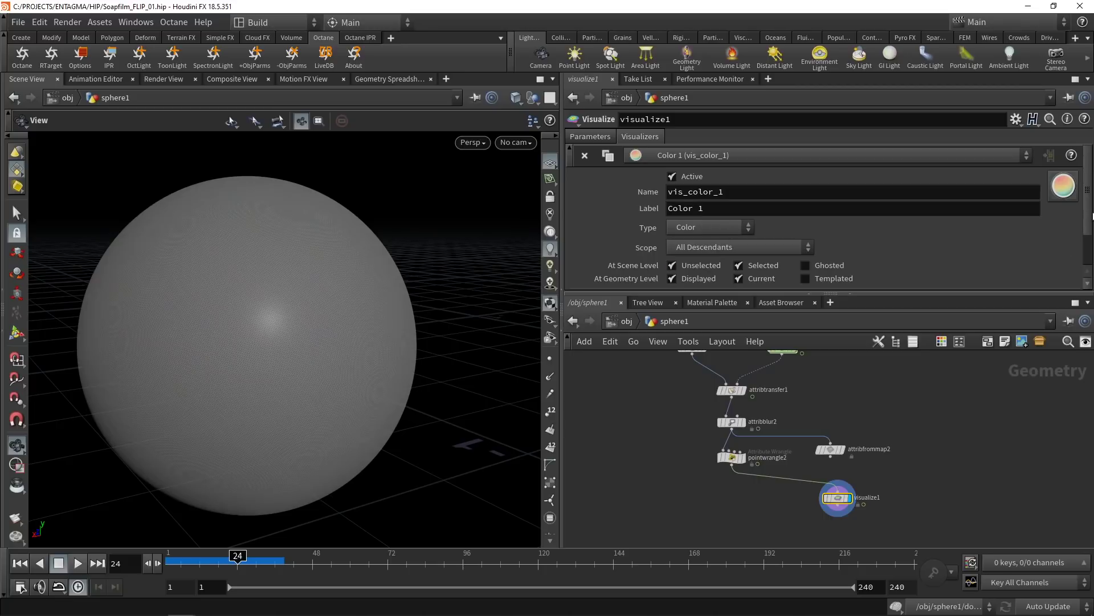
scroll(1085, 261, down, 2)
drag(691, 492, 748, 457)
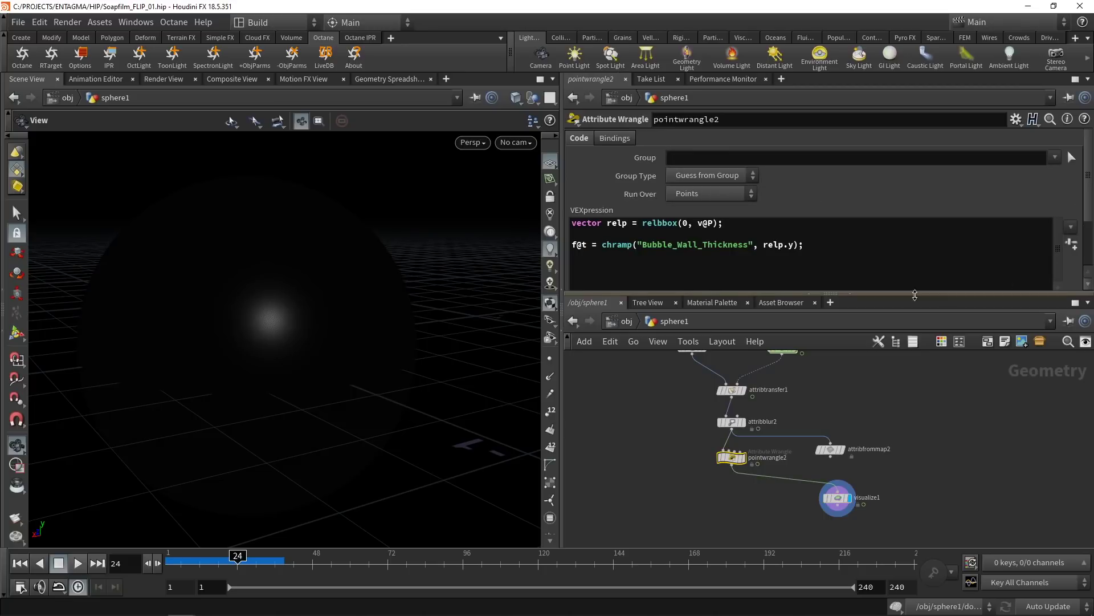
drag(911, 296, 912, 432)
click(1072, 244)
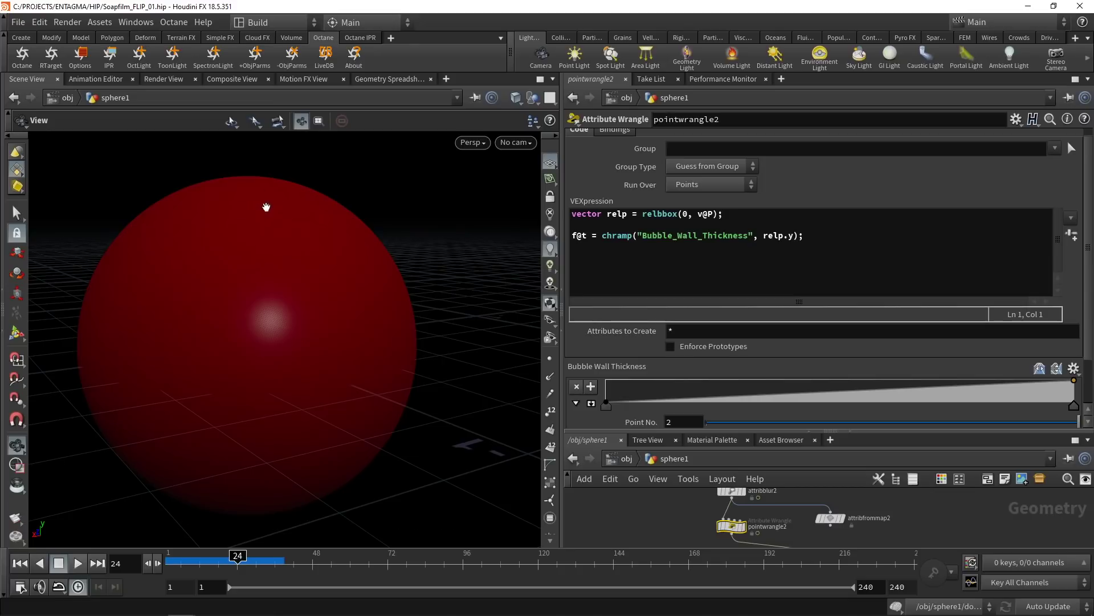
Step: Reverse the Bubble Wall Thickness ramp, enlarge its graph and set both end points to B-Spline interpolation
click(1039, 367)
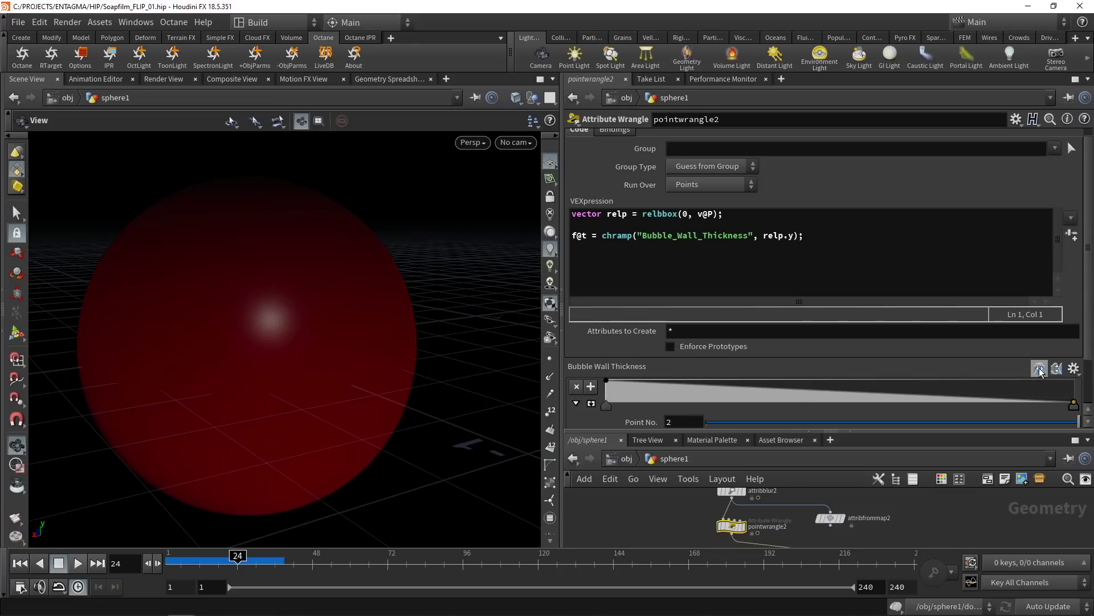
scroll(798, 353, down, 2)
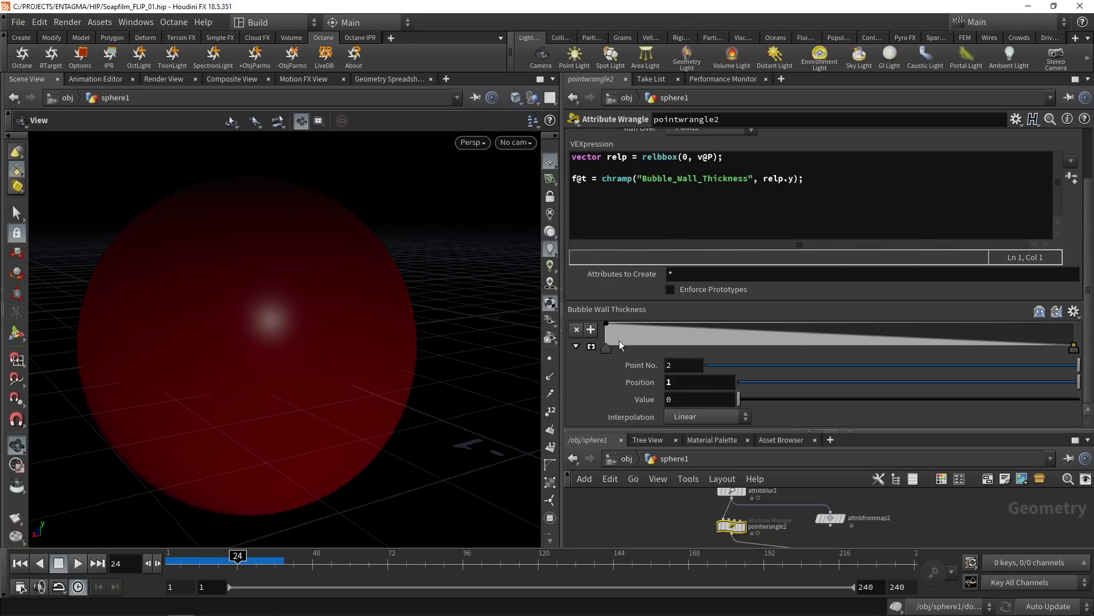
click(591, 346)
click(606, 347)
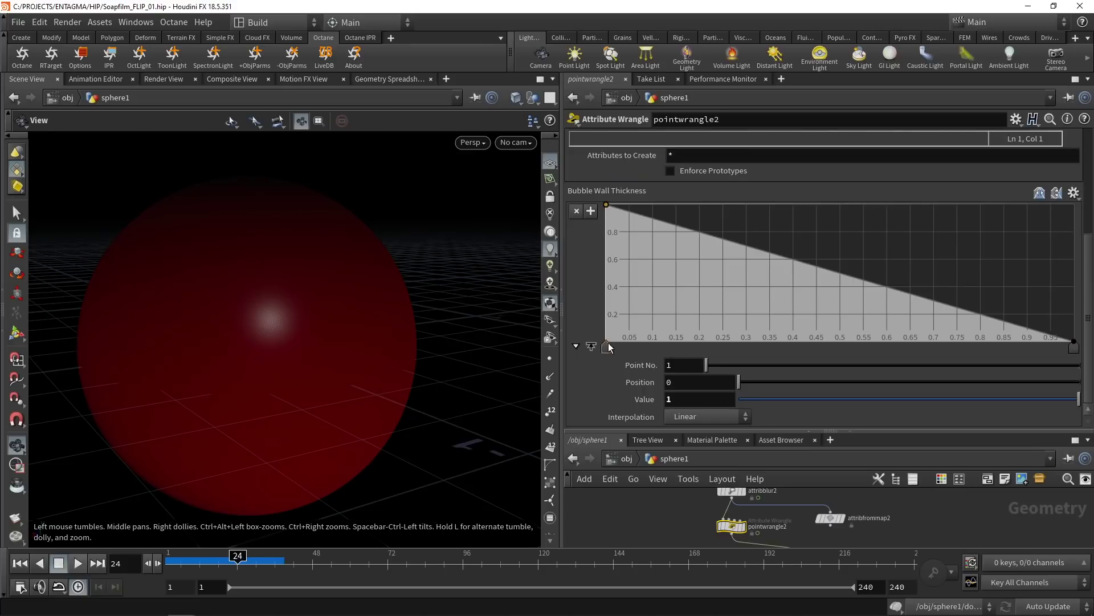
click(693, 417)
click(684, 501)
click(1074, 346)
click(693, 416)
click(680, 502)
Step: Set the position of the ramp's first point to 0.1
drag(605, 347, 707, 382)
key(BackSpace)
key(Return)
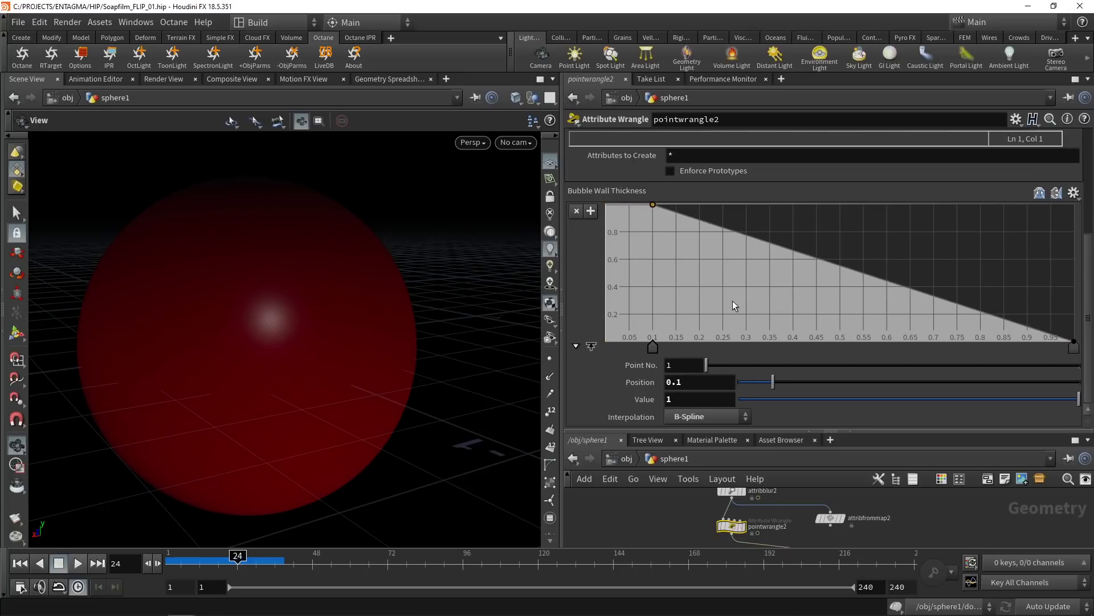
Step: Add a middle B-Spline point to the ramp at position 0.3 with value 0.2, and collapse the graph
drag(723, 236, 700, 314)
click(692, 382)
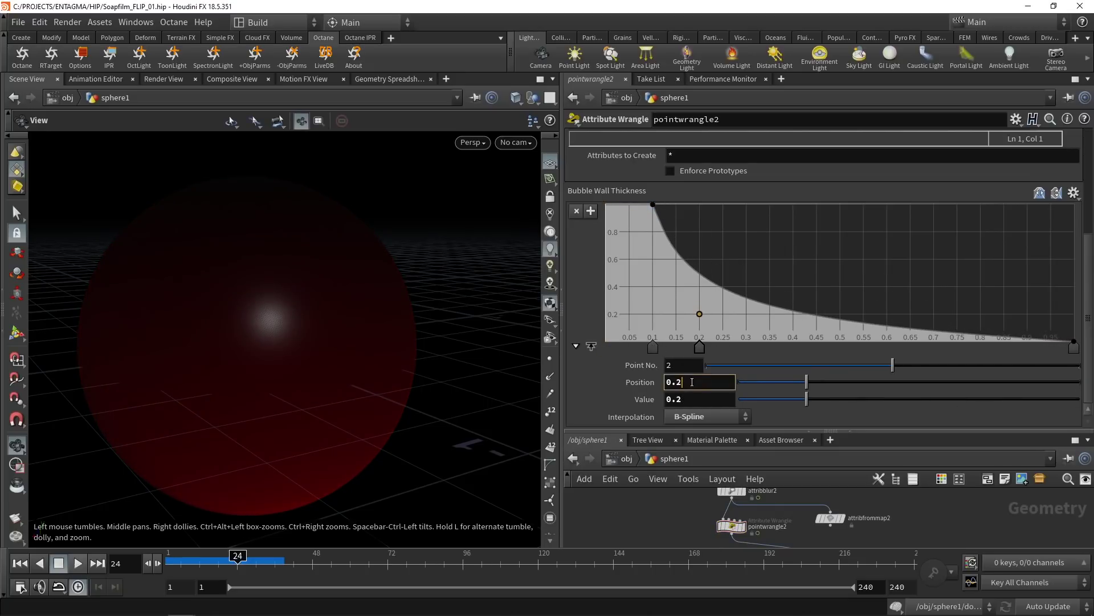
text(3)
key(Return)
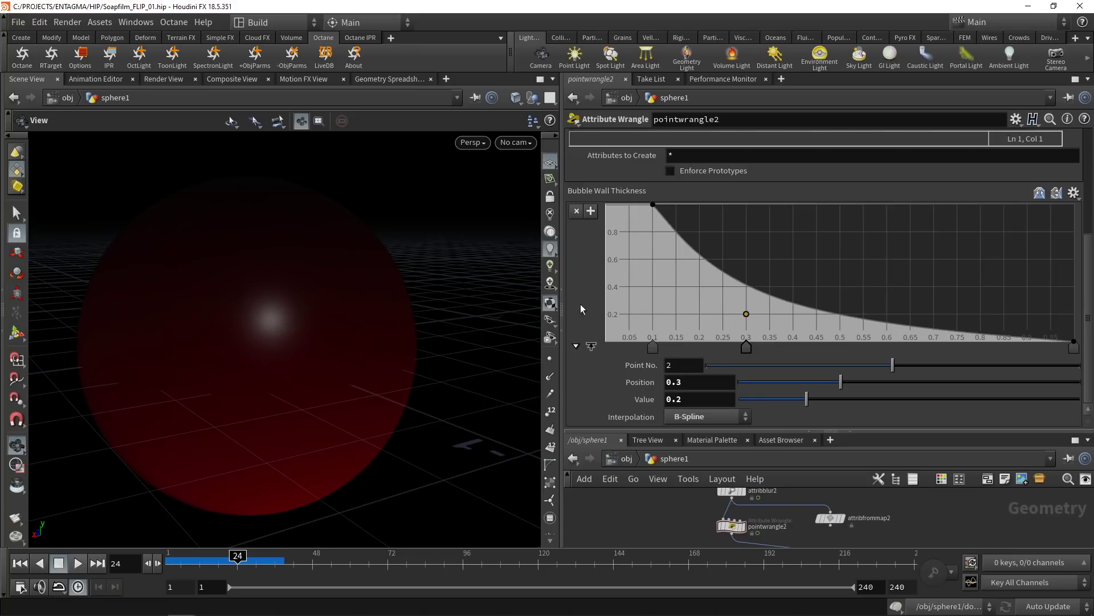
click(591, 346)
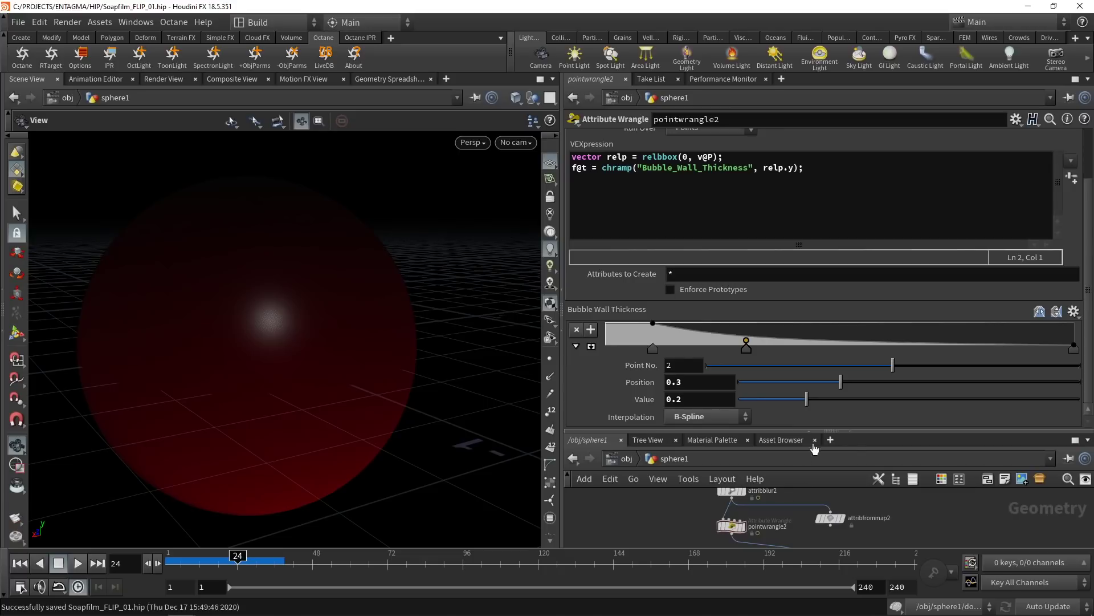
Step: Add a Mountain node below pointwrangle2, fed by that wrangle, and display it in the viewport
drag(815, 432, 741, 350)
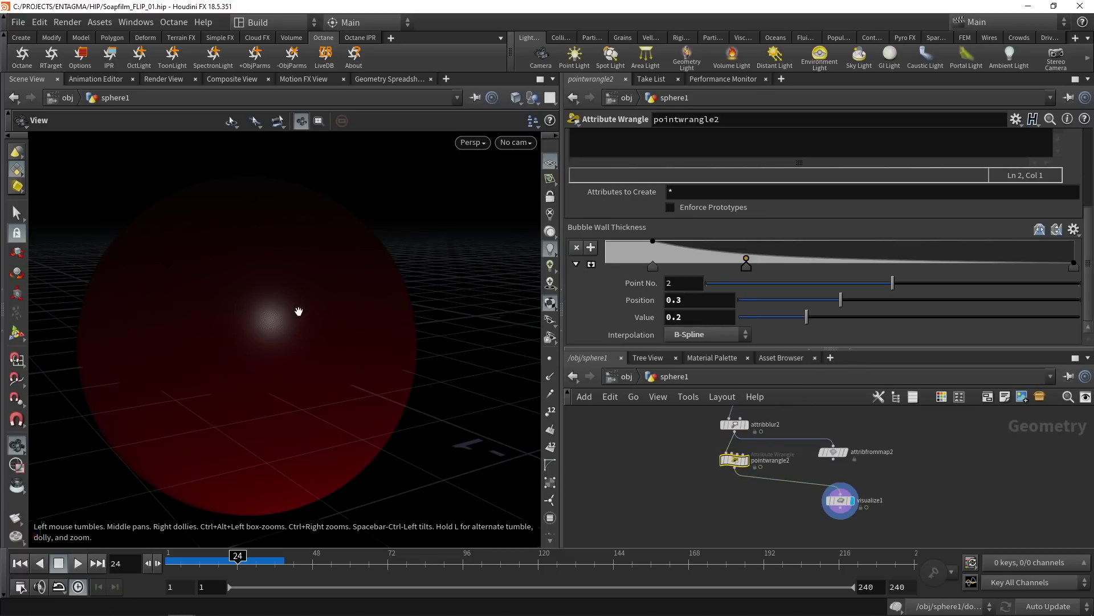
key(Tab)
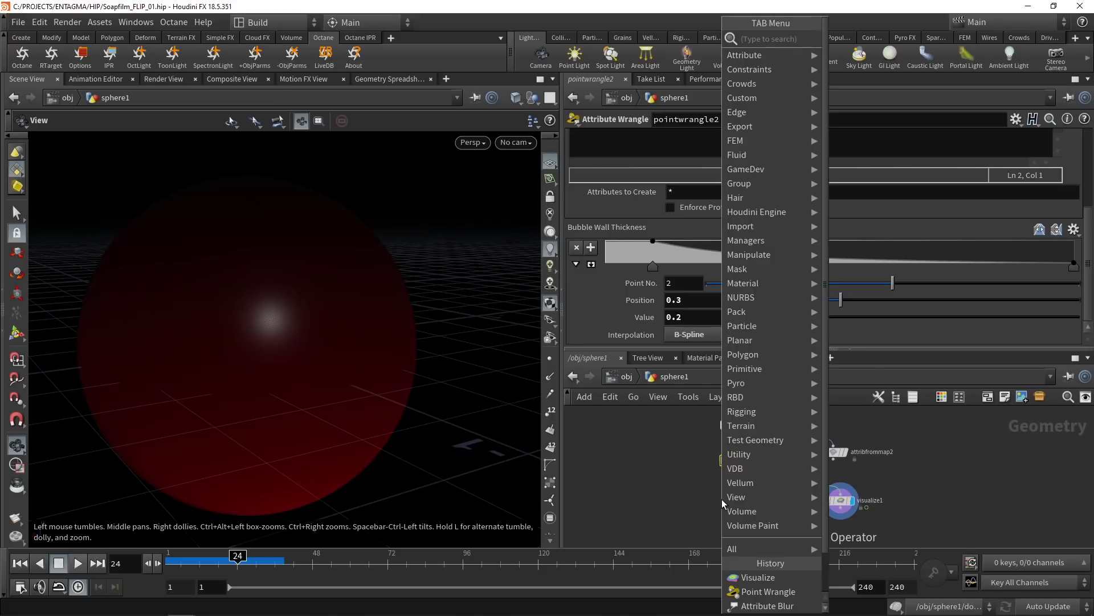
text(mount)
key(Return)
click(722, 500)
click(724, 491)
click(723, 494)
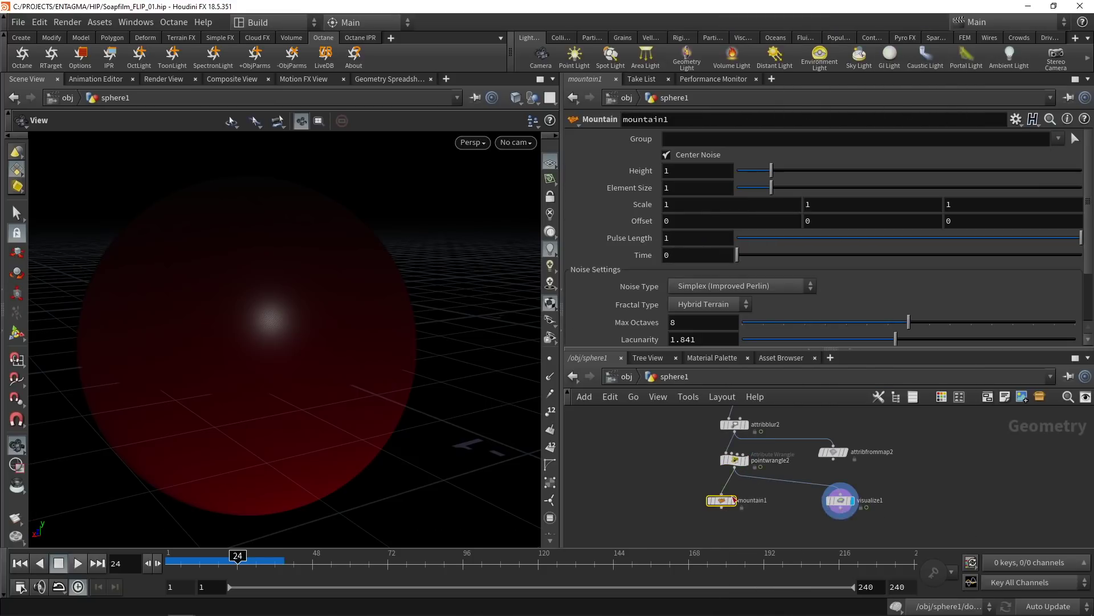
click(735, 500)
drag(718, 505, 732, 509)
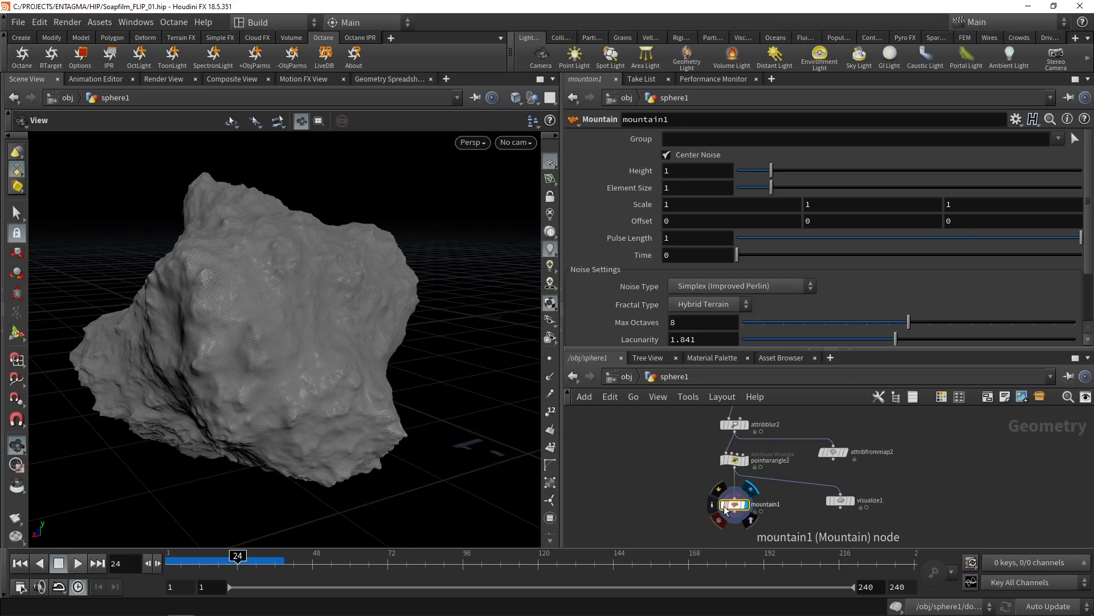
Step: Set mountain1's height to 0.1, its element size to 2 and its maximum octaves to 2
click(668, 170)
text(.1)
key(Return)
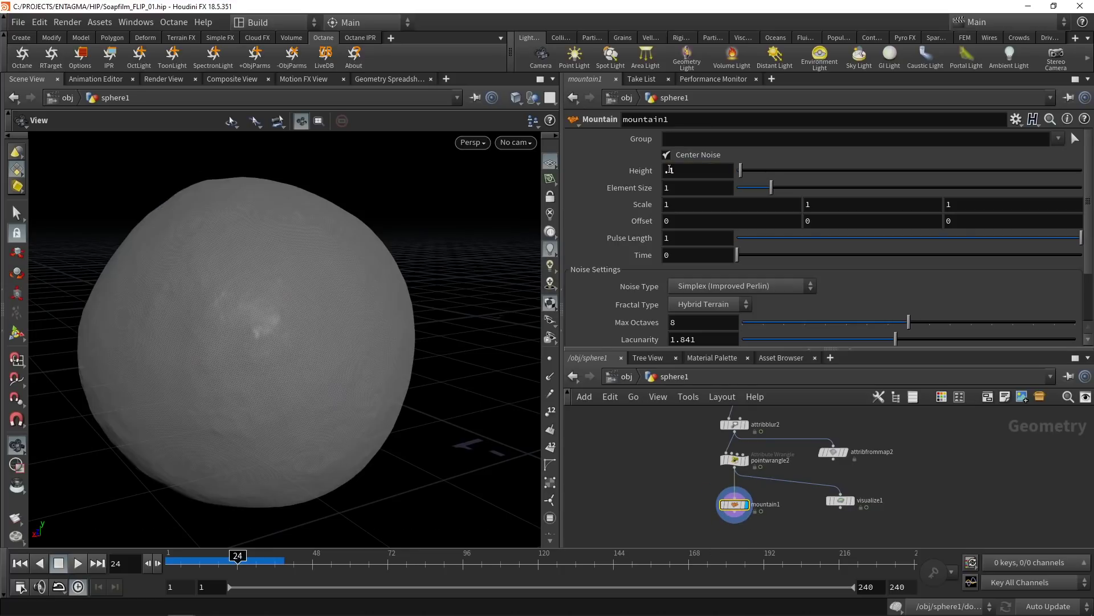
click(681, 189)
key(Return)
click(690, 323)
text(2)
key(Return)
Step: Animate mountain1's noise by setting its Time to the expression $T * .2
click(690, 255)
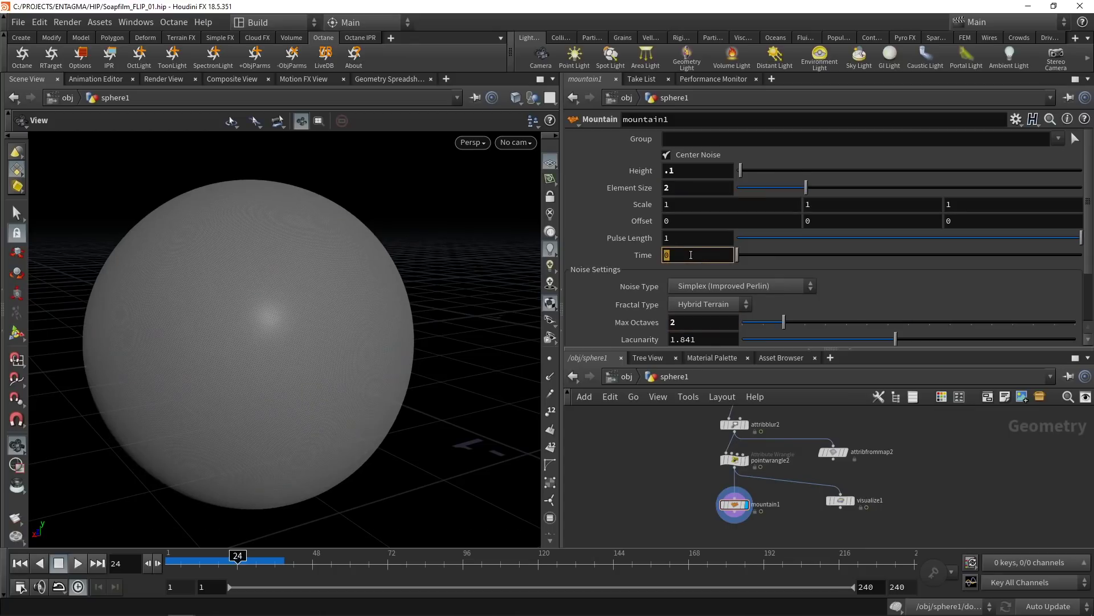
mouse_move(737, 255)
mouse_down()
mouse_move(1091, 269)
mouse_move(737, 255)
mouse_up()
click(682, 255)
text($T)
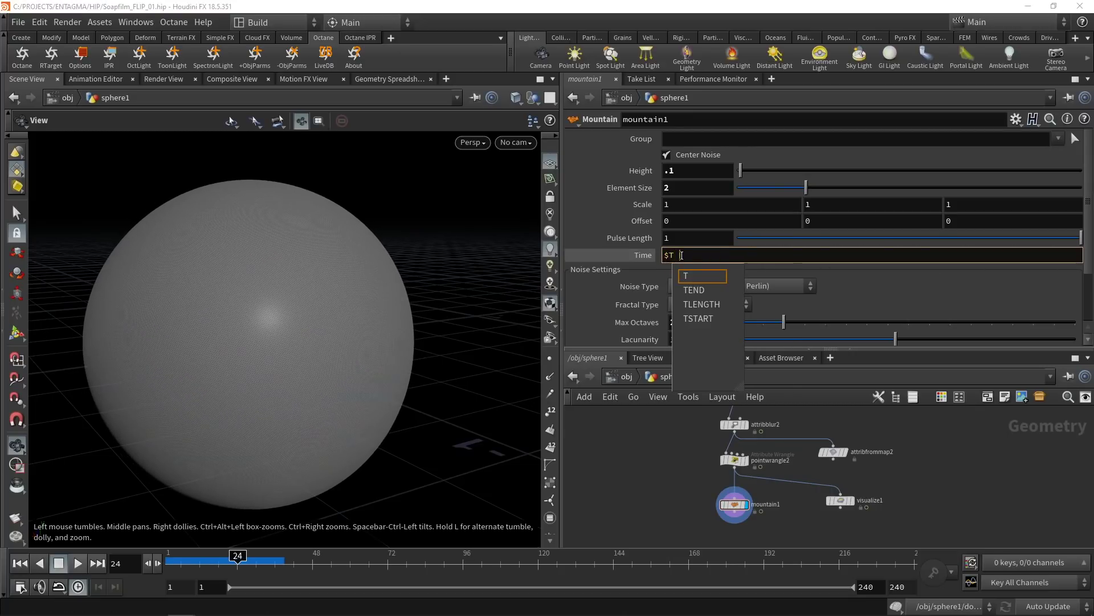
key(Escape)
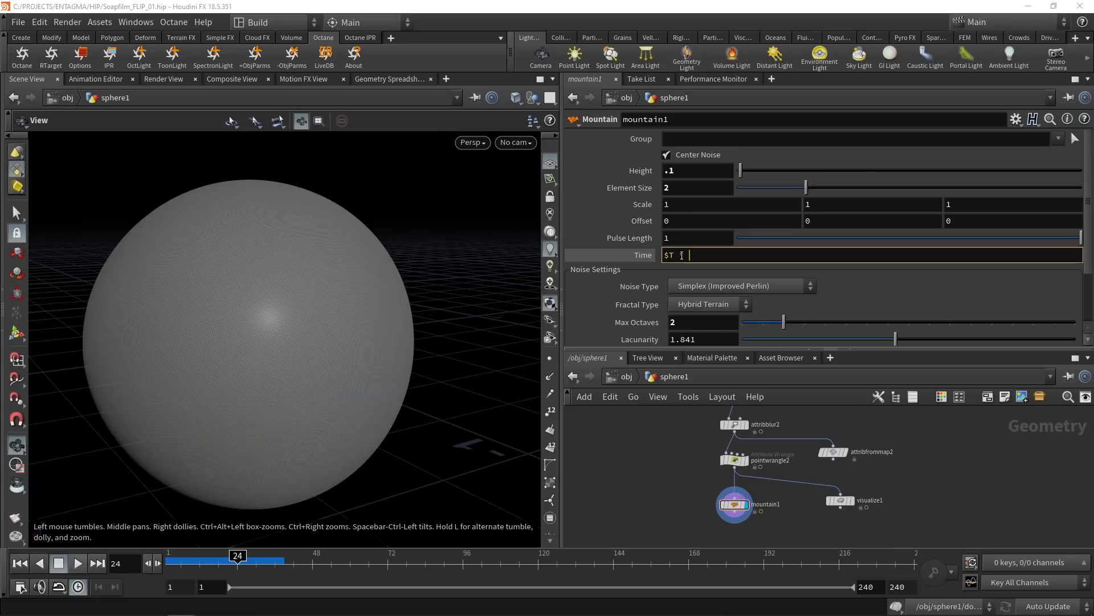
text(* .2)
key(Return)
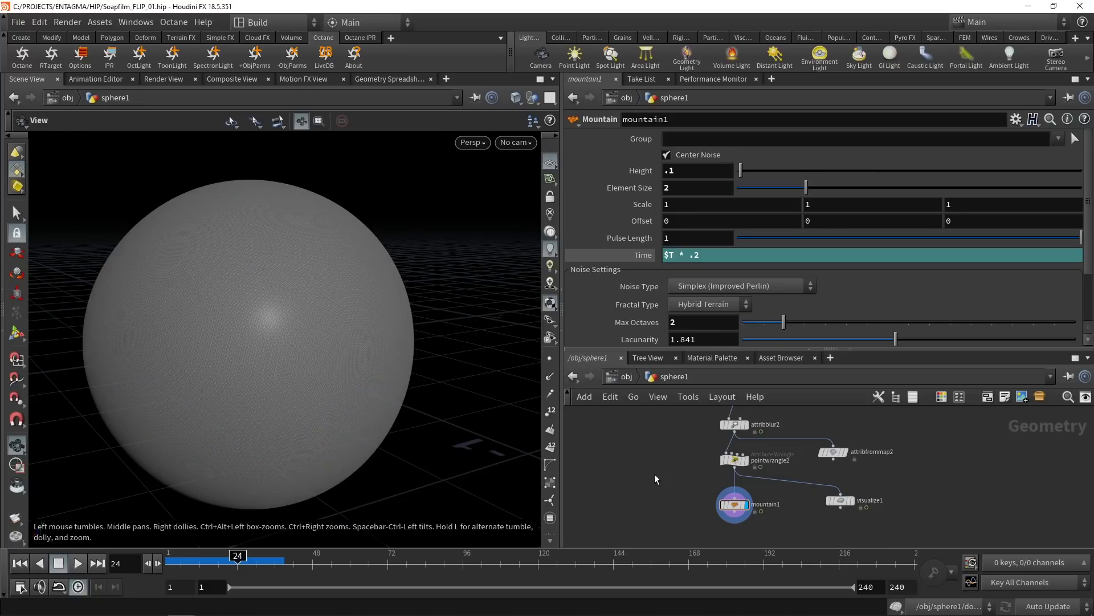
Step: Play back the wobbling bubble briefly, stop, and go to frame 72
click(79, 564)
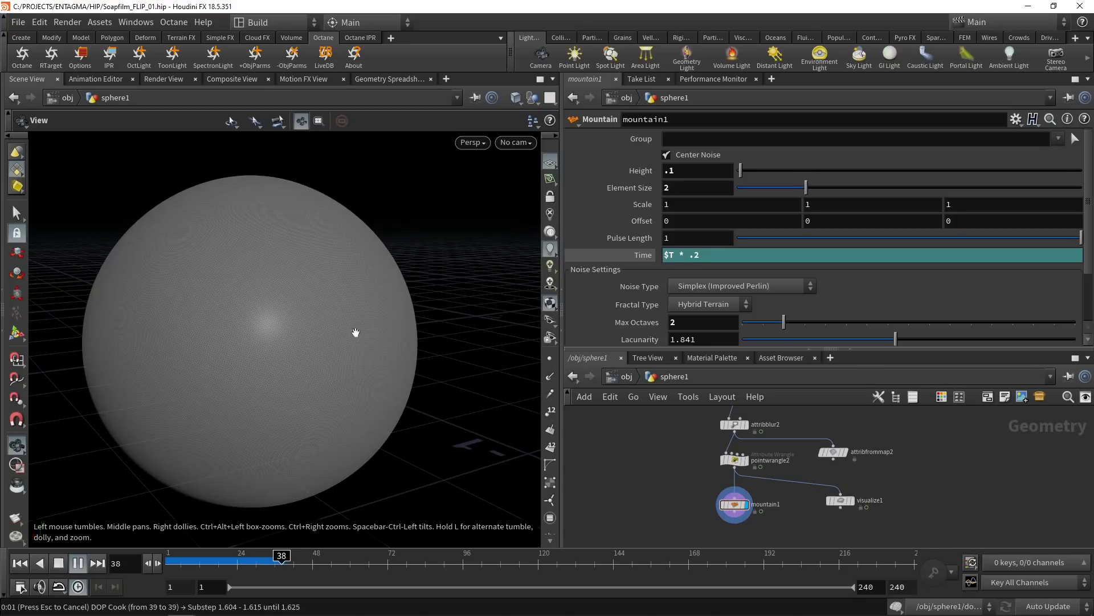
click(77, 563)
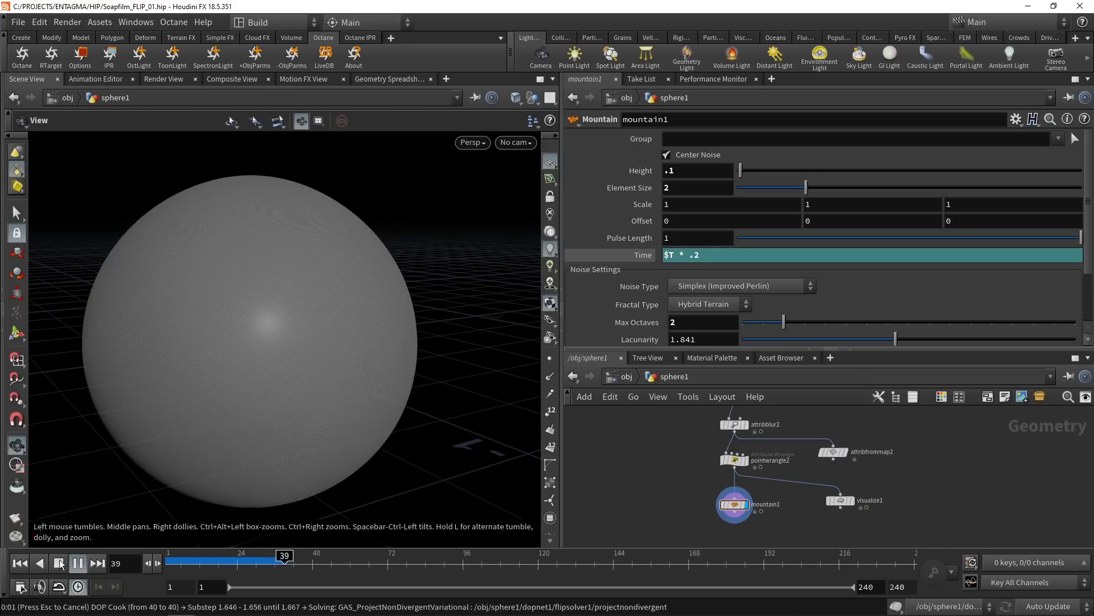
click(388, 565)
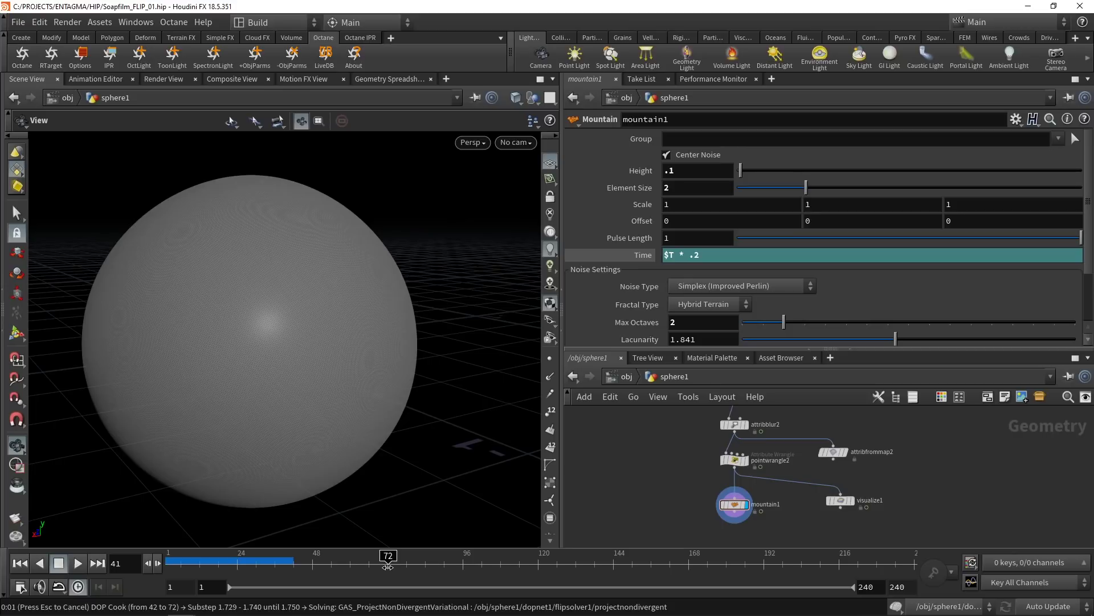
Step: Append a Null after mountain1, rename it OUT_bubble and save the scene
middle_drag(672, 498, 696, 460)
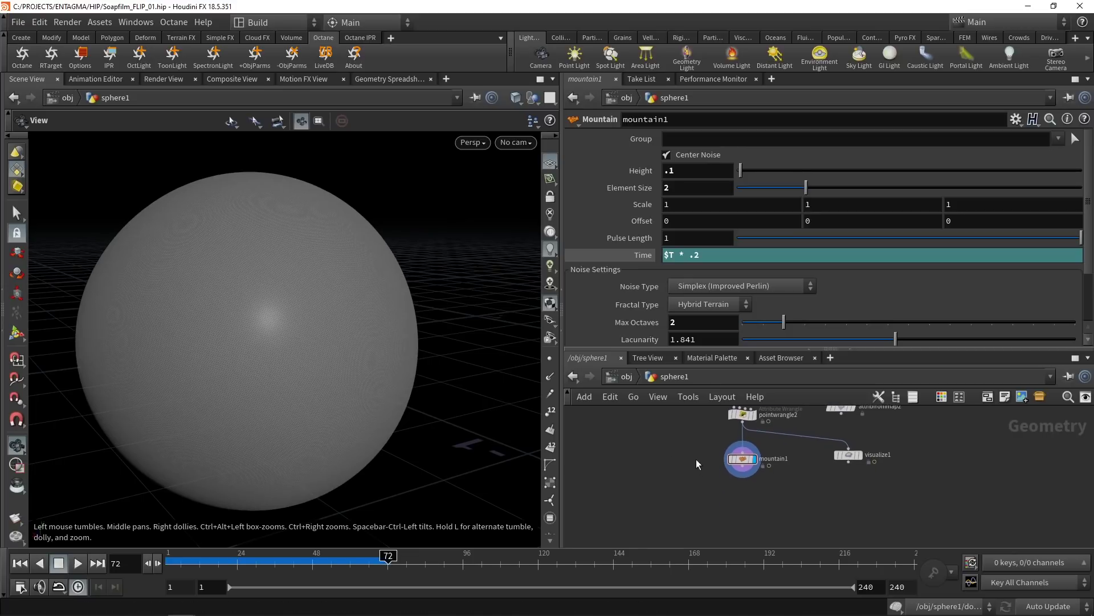
key(Tab)
text(null)
key(Return)
double_click(767, 490)
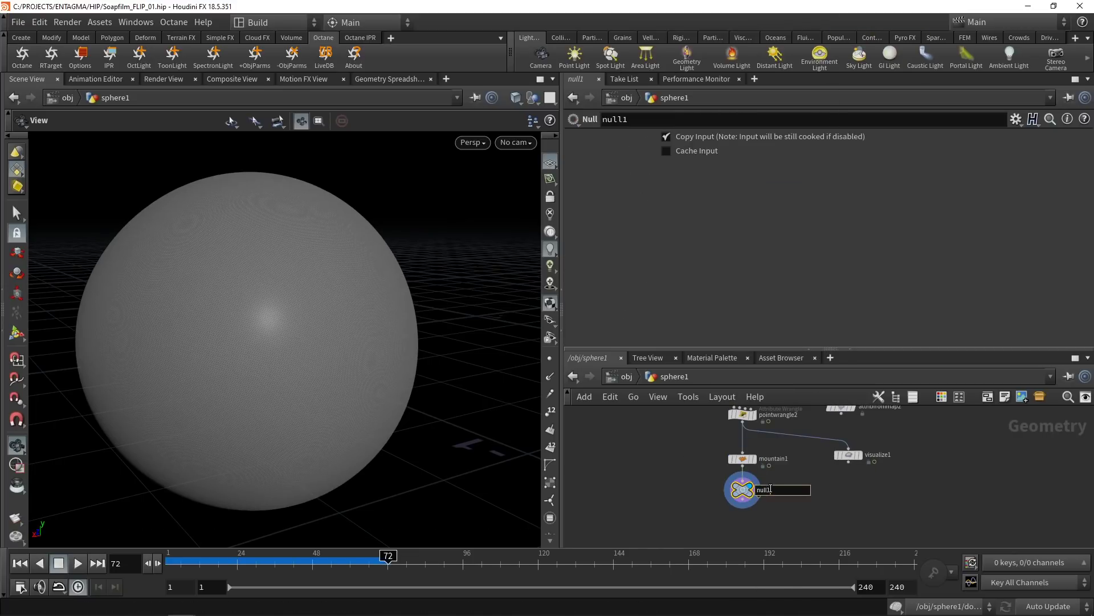
text(OUT_bubble)
key(Return)
key(ctrl+s)
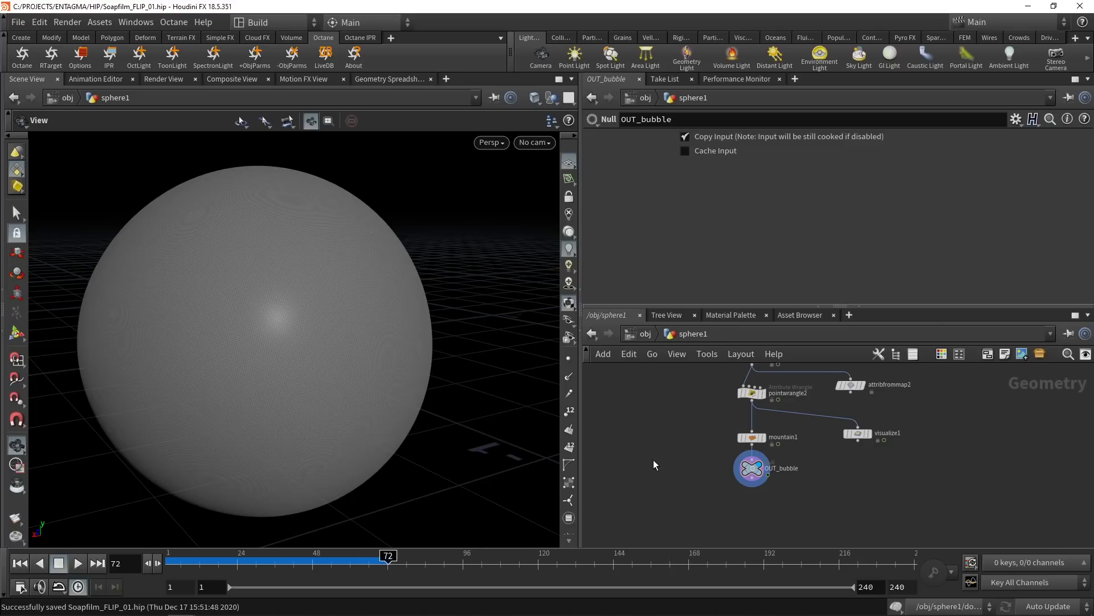
Step: Close the Tree View, Material Palette and Asset Browser panes and open three additional network views
click(694, 315)
click(709, 315)
click(709, 316)
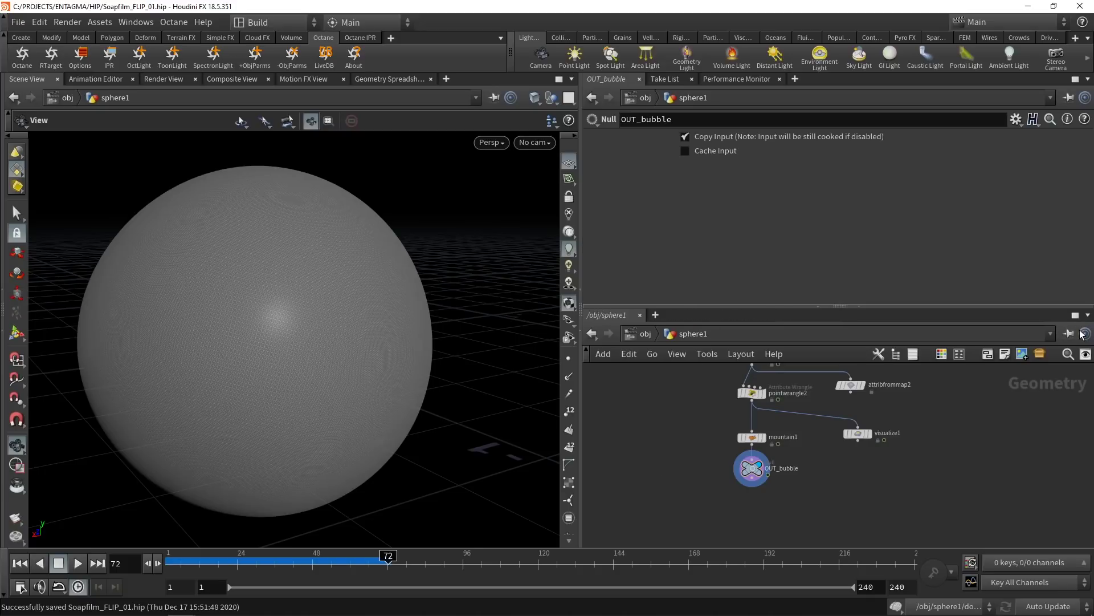
key(ctrl+t)
key(ctrl+t)
key(ctrl+t)
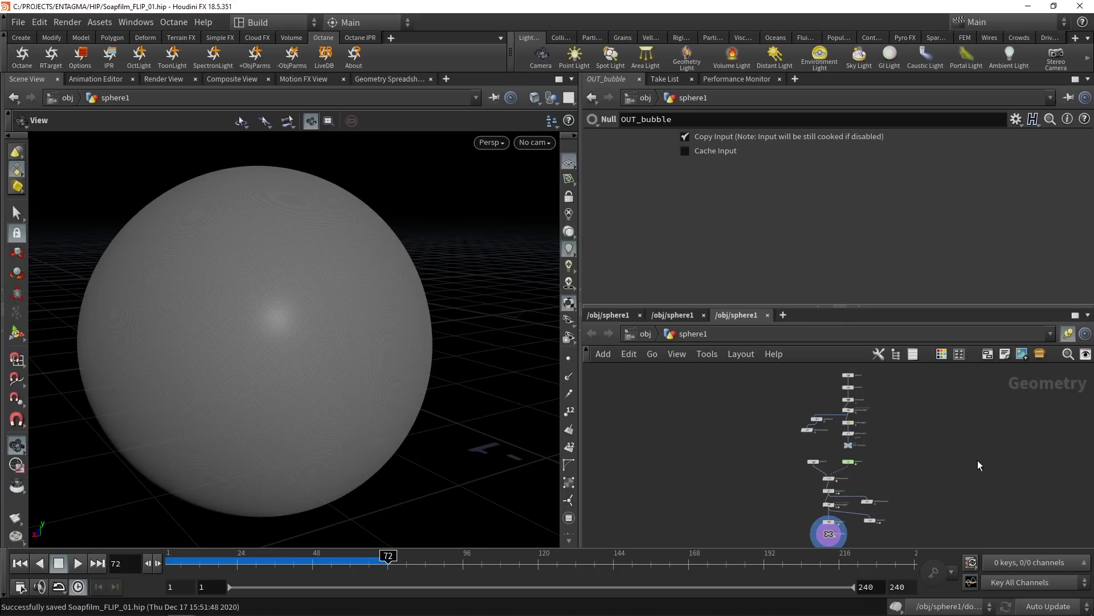
Step: Point the three new network views to /out, /shop and /mat
click(637, 334)
click(637, 334)
click(661, 414)
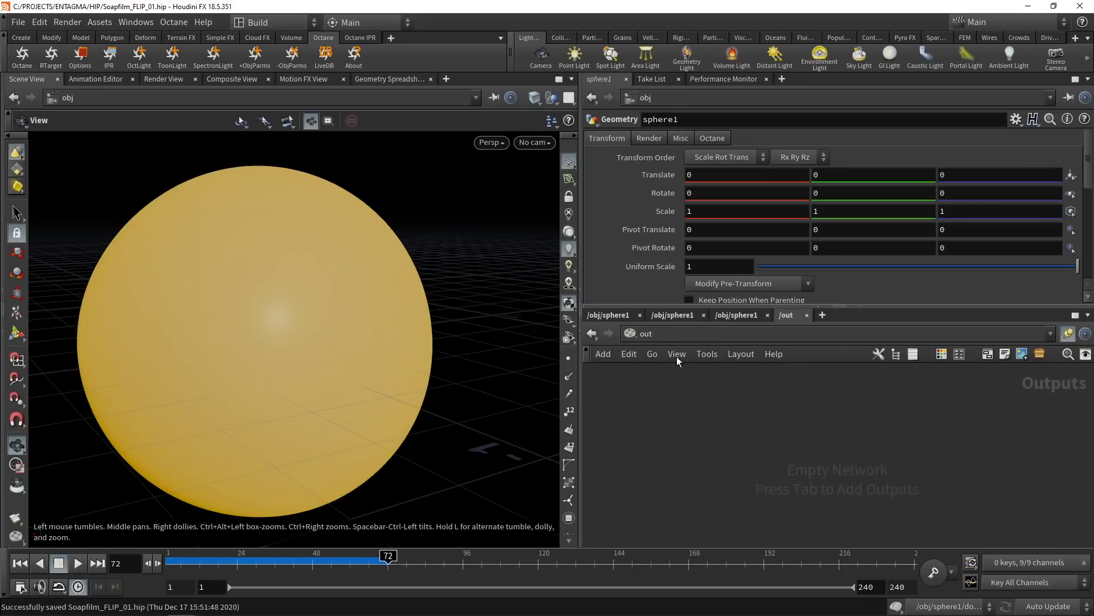
click(720, 315)
click(628, 337)
click(637, 334)
click(663, 428)
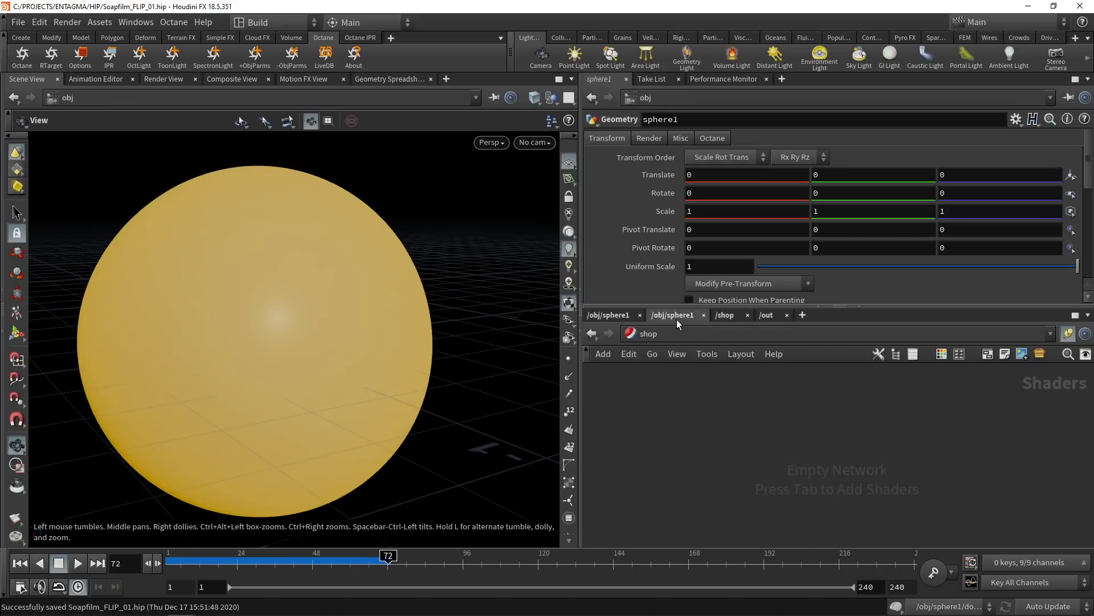
click(674, 315)
click(637, 334)
click(637, 334)
click(644, 388)
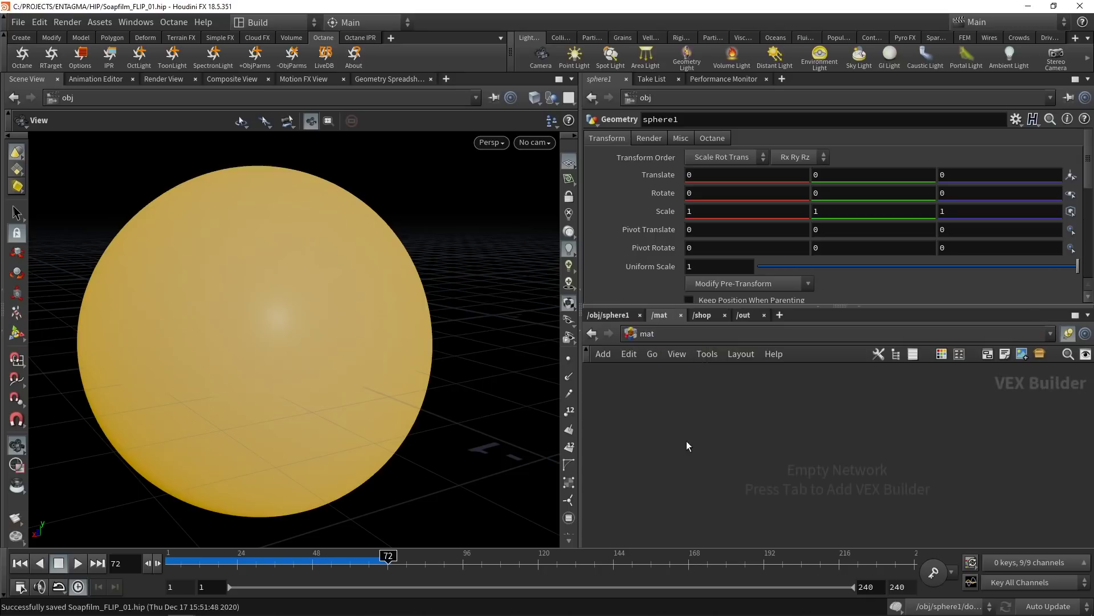
Step: Create a camera from the current view and place it beside sphere1 in the object network
ctrl+click(540, 55)
click(617, 315)
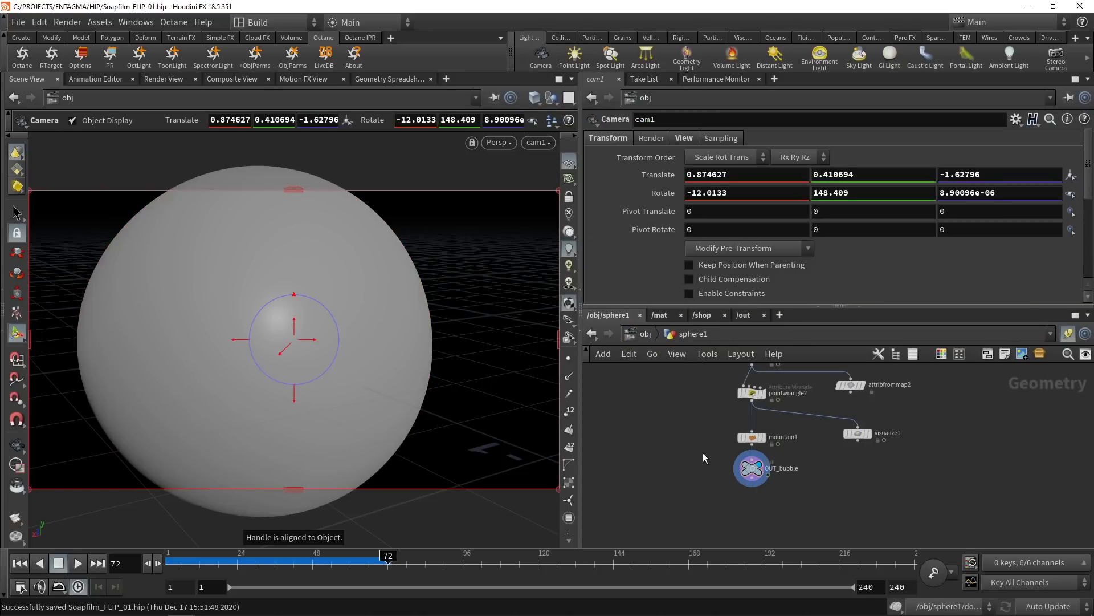
key(u)
click(720, 447)
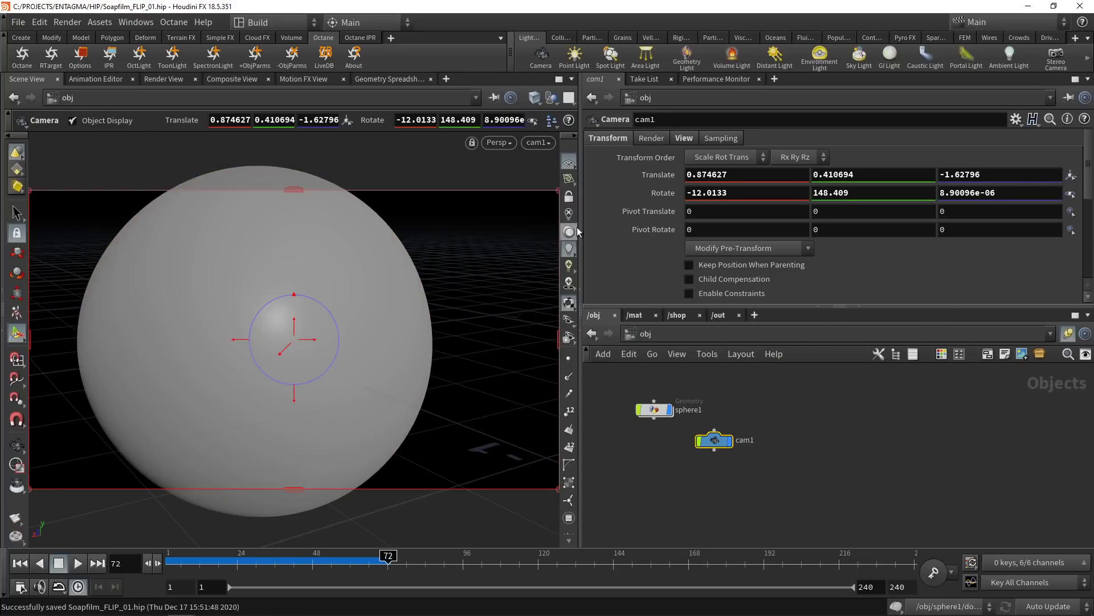
Step: Lock cam1 to the view and pull it back to about (1.46, 0.57, -2.40), framing the whole bubble
click(569, 196)
key(Escape)
right_drag(337, 332, 300, 357)
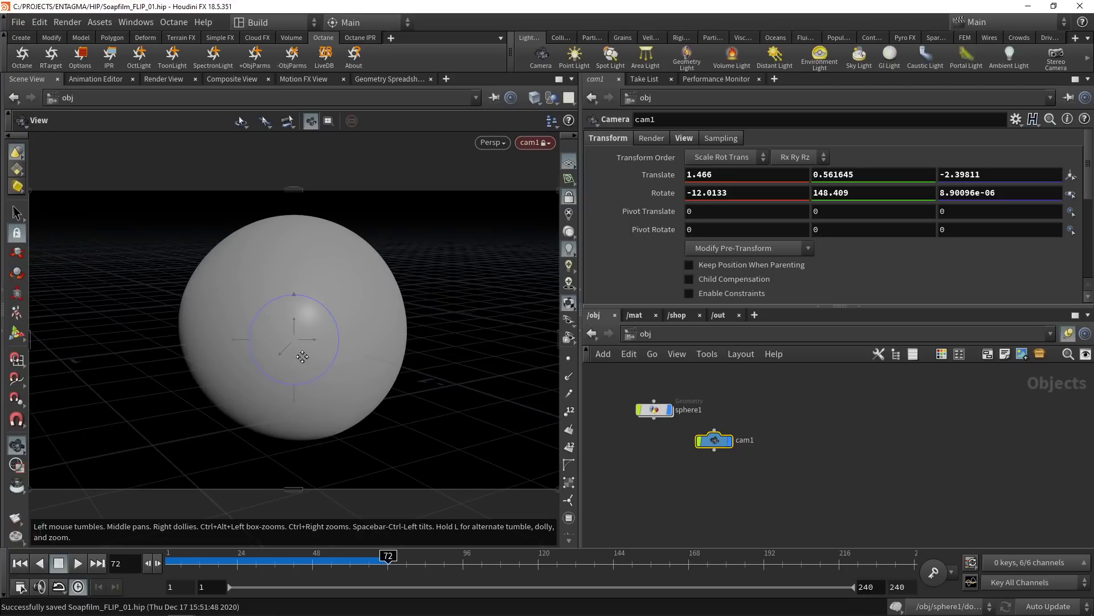
key(Escape)
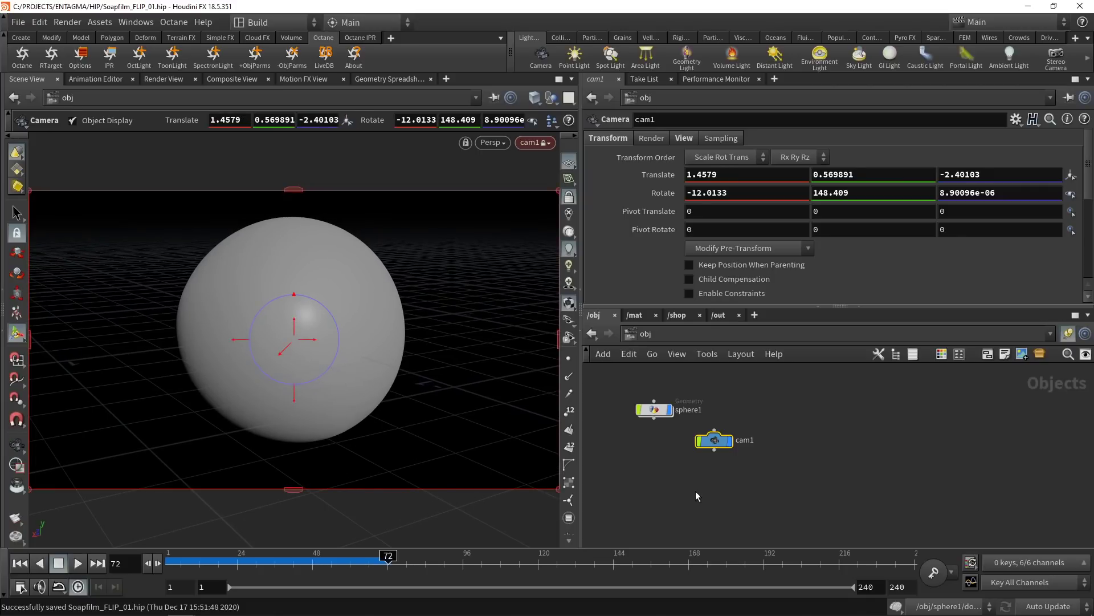
Step: Add a Grid object to the object network and parent it to cam1
key(Tab)
text(gri)
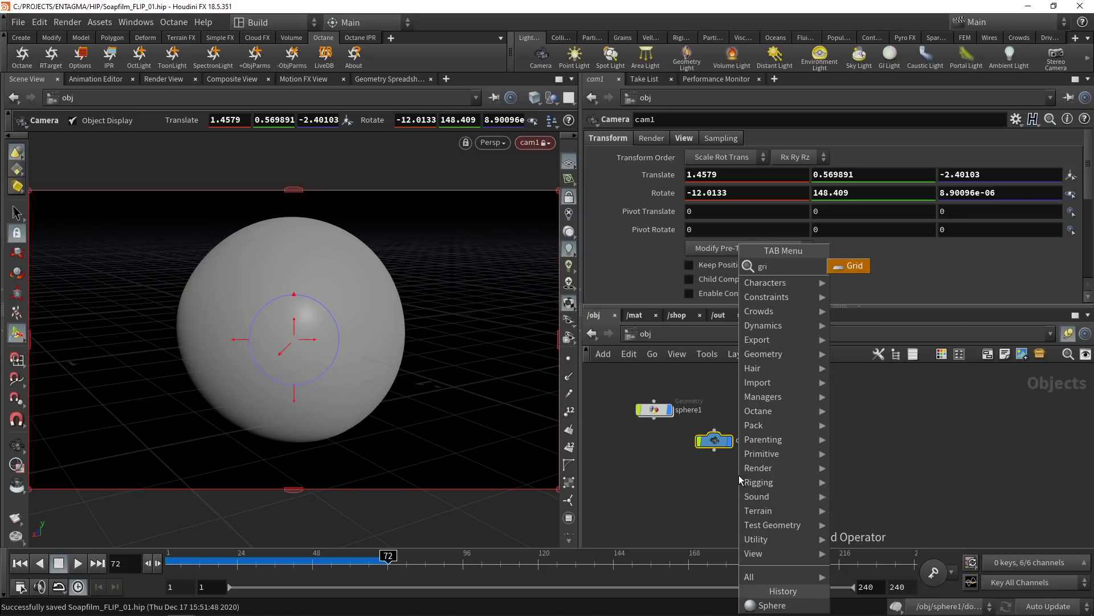
key(Return)
click(739, 474)
click(715, 450)
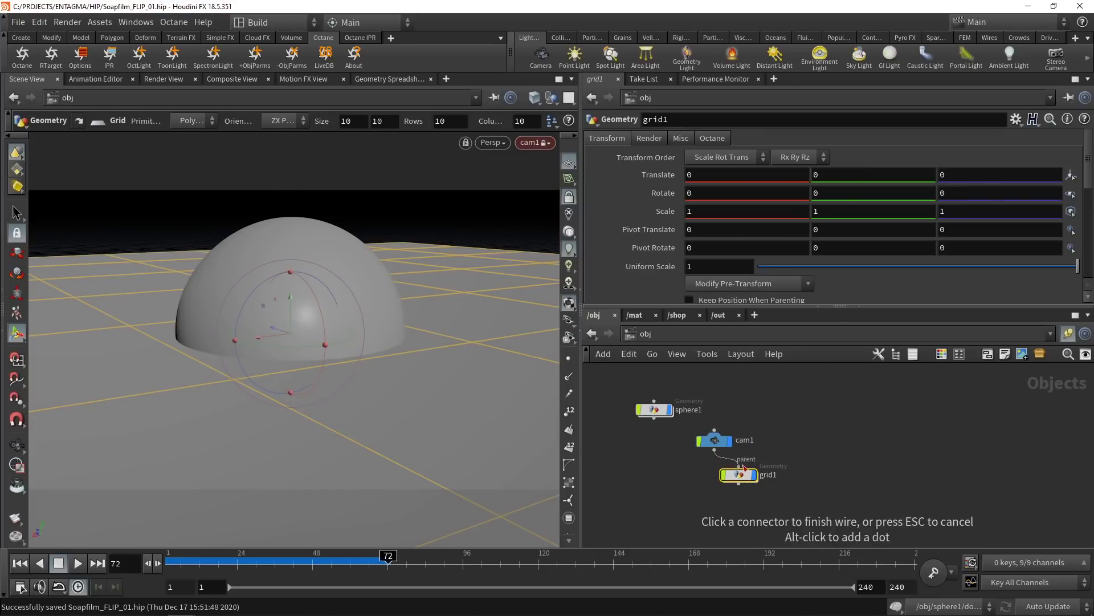
click(738, 467)
Step: Set the orientation of the grid inside grid1 to XY Plane and return to the object level
double_click(738, 474)
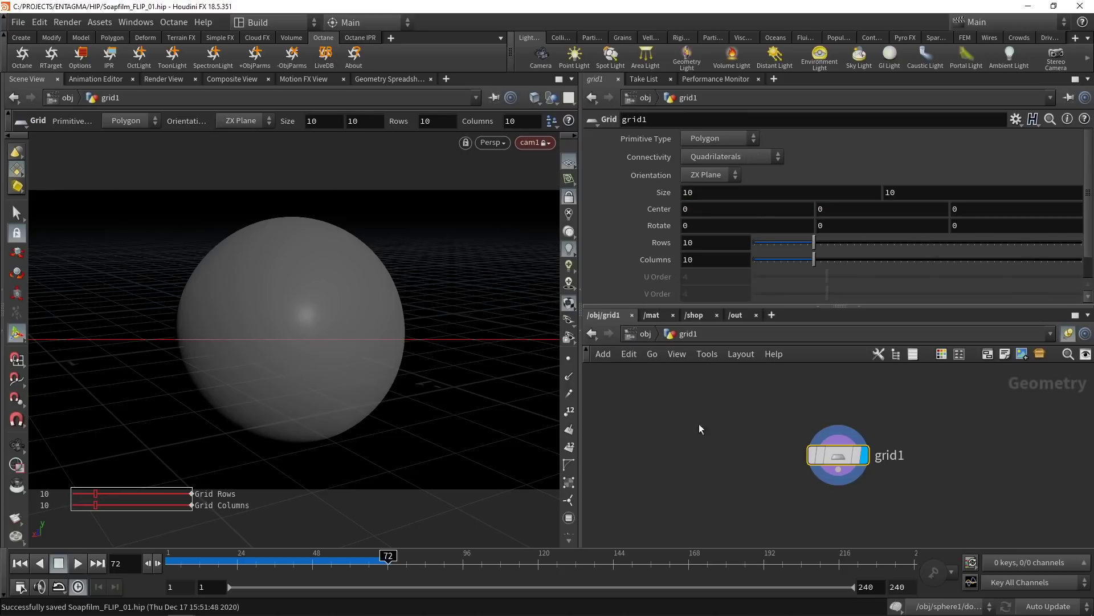
click(719, 175)
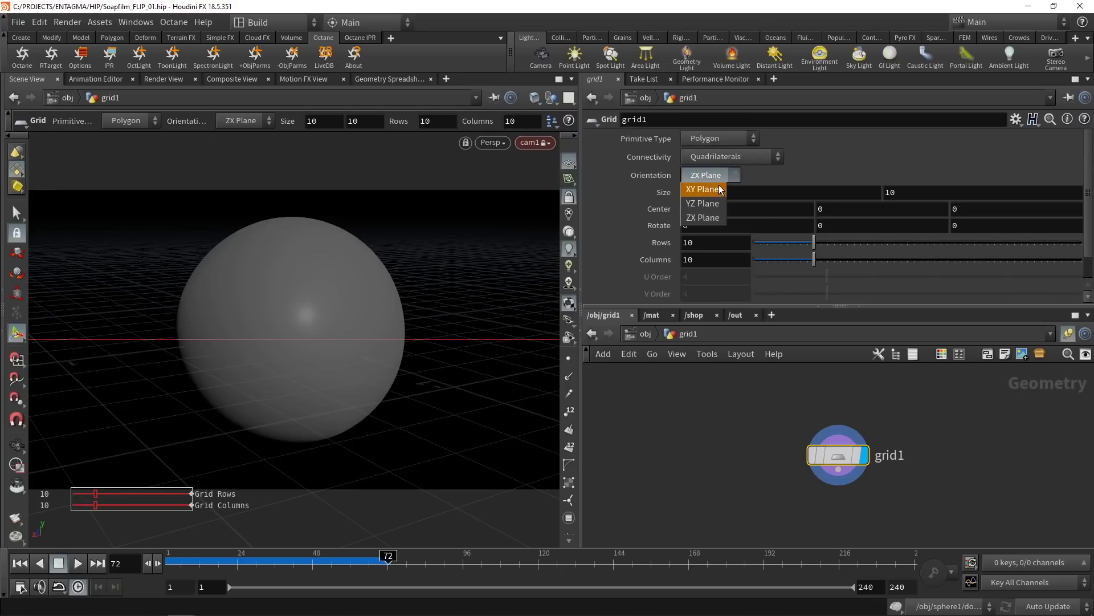
click(719, 191)
key(u)
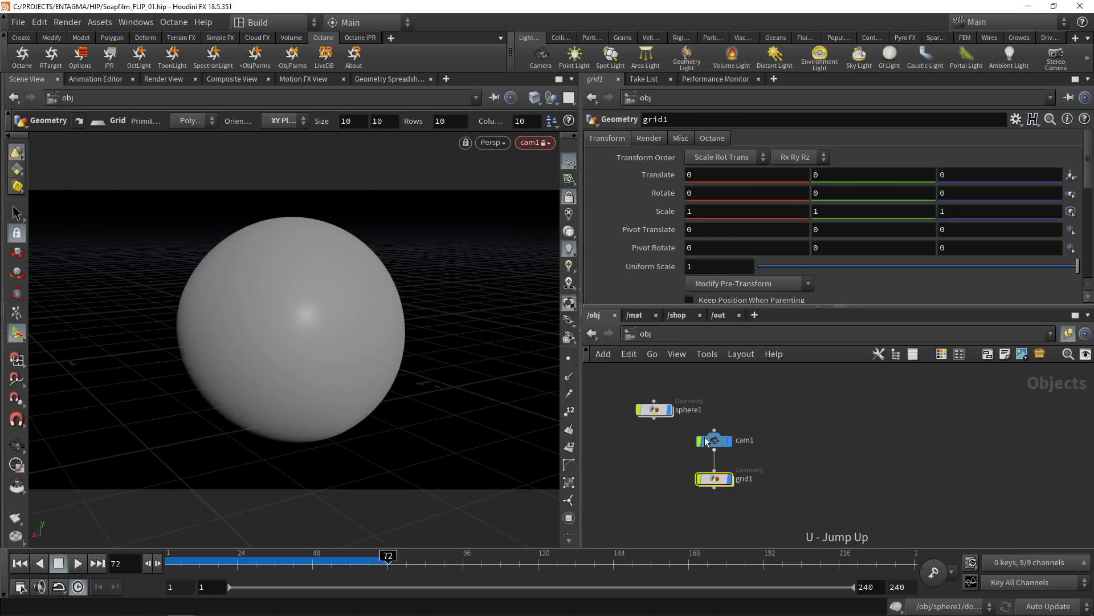
Step: Set the X scale of the grid1 object to 1.7
click(713, 209)
text(.1)
key(BackSpace)
text(7)
key(Return)
Step: Move grid1 behind the bubble by setting its Z translation to -50
double_click(953, 175)
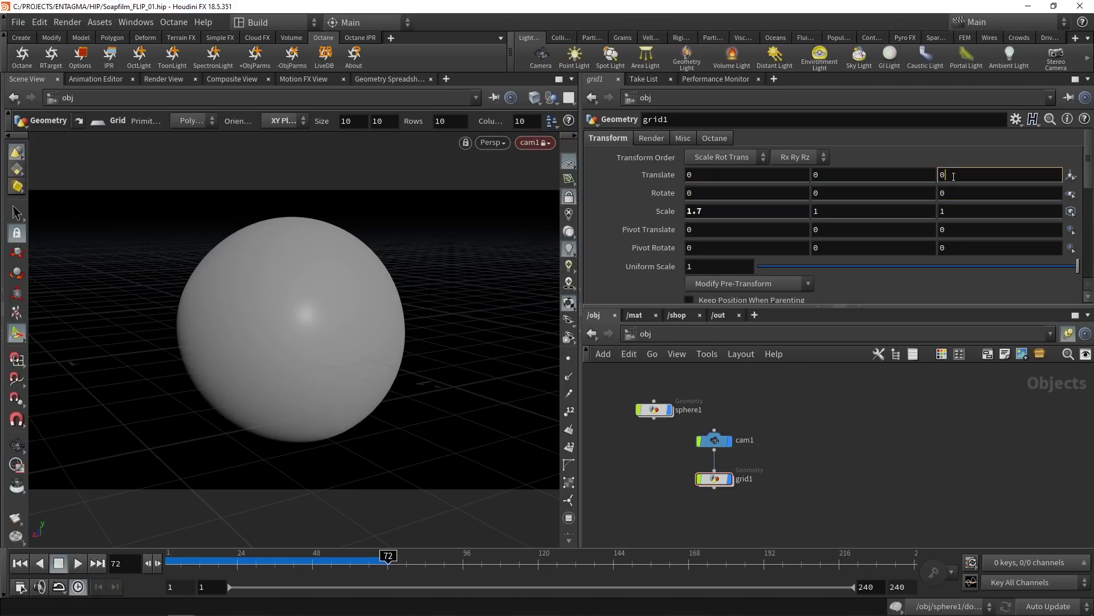
text(-0.5)
key(Return)
double_click(953, 175)
text(-3.4)
key(Return)
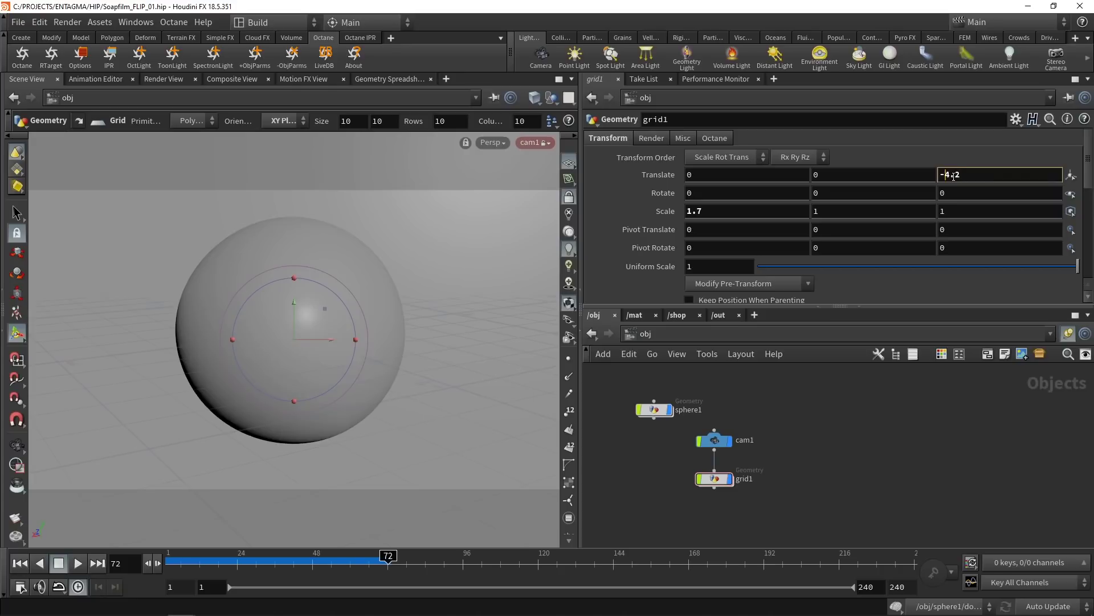
double_click(953, 175)
text(-50)
key(Return)
Step: Enlarge grid1 to a uniform scale of 3, filling the camera frame, and save the scene
scroll(725, 267, up, 17)
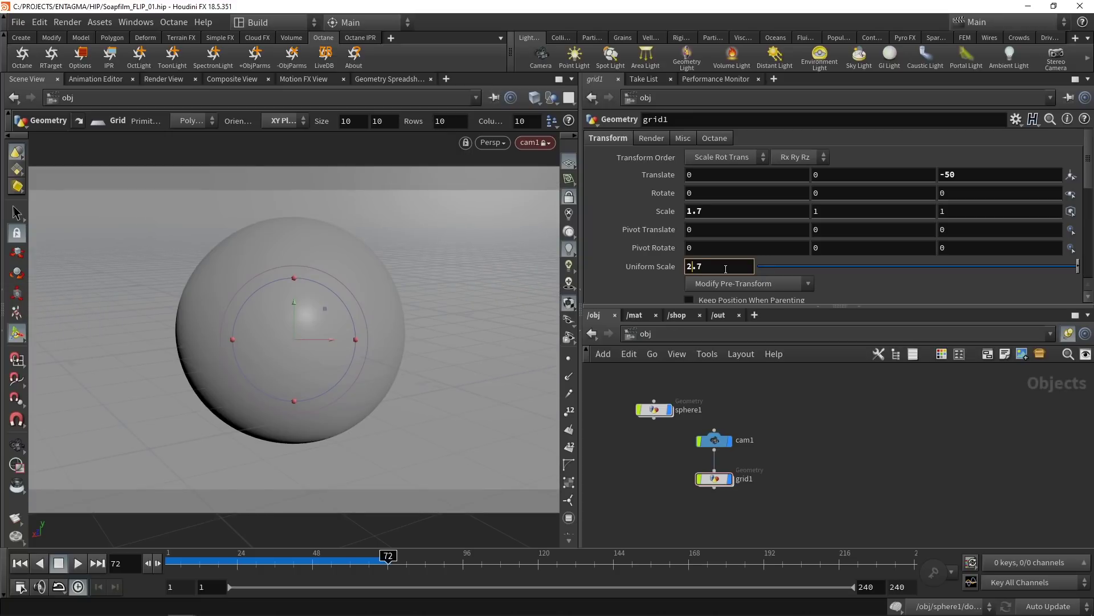
scroll(725, 266, up, 3)
key(ctrl+s)
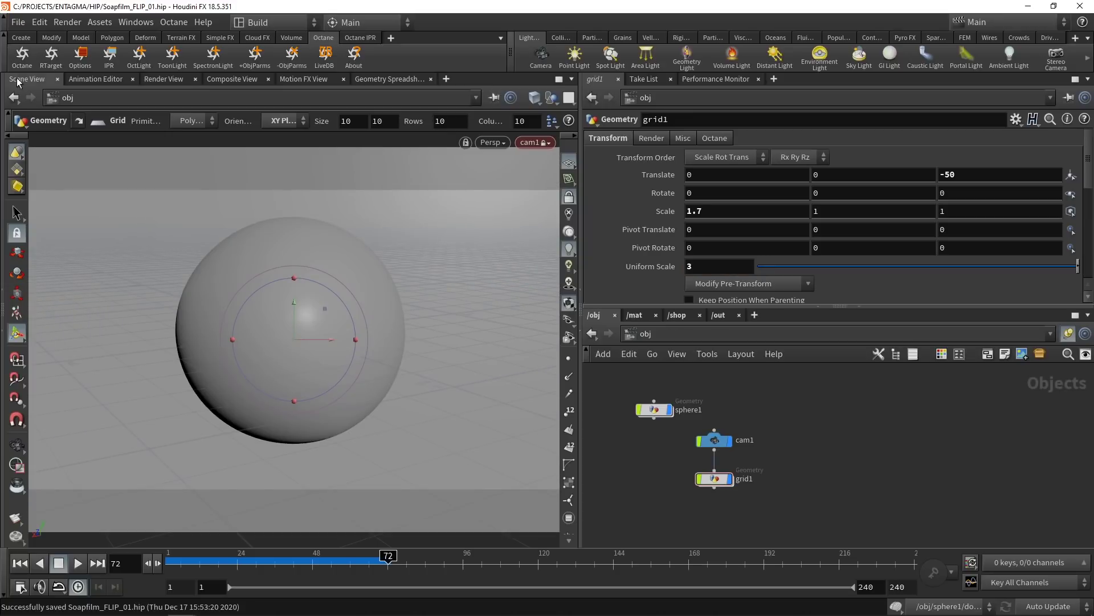
Step: Create an Octane render node with its render target and show the /shop network
click(23, 56)
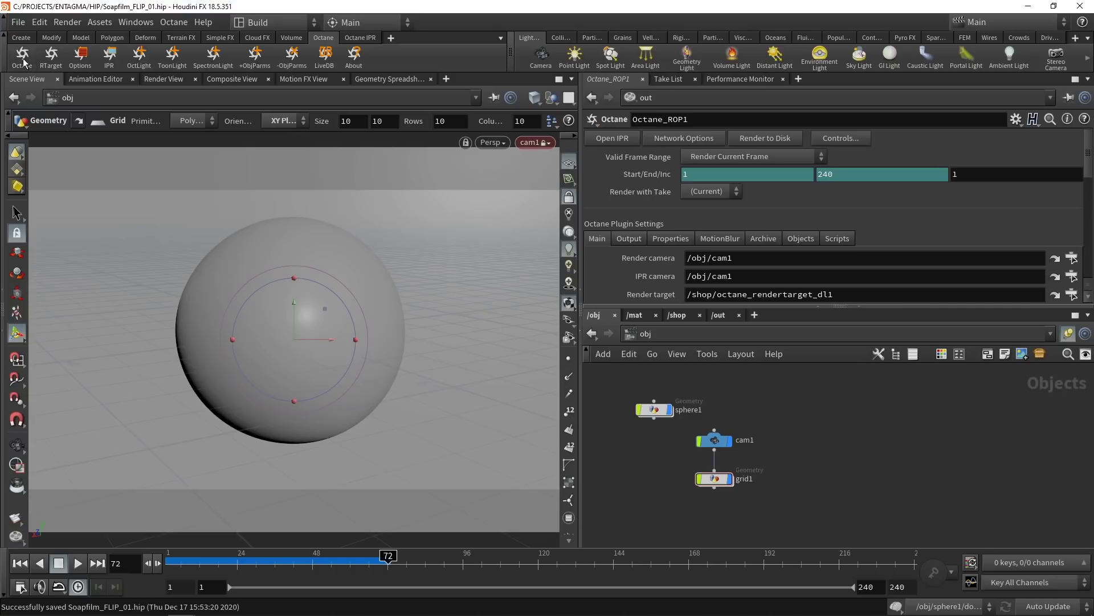
click(683, 317)
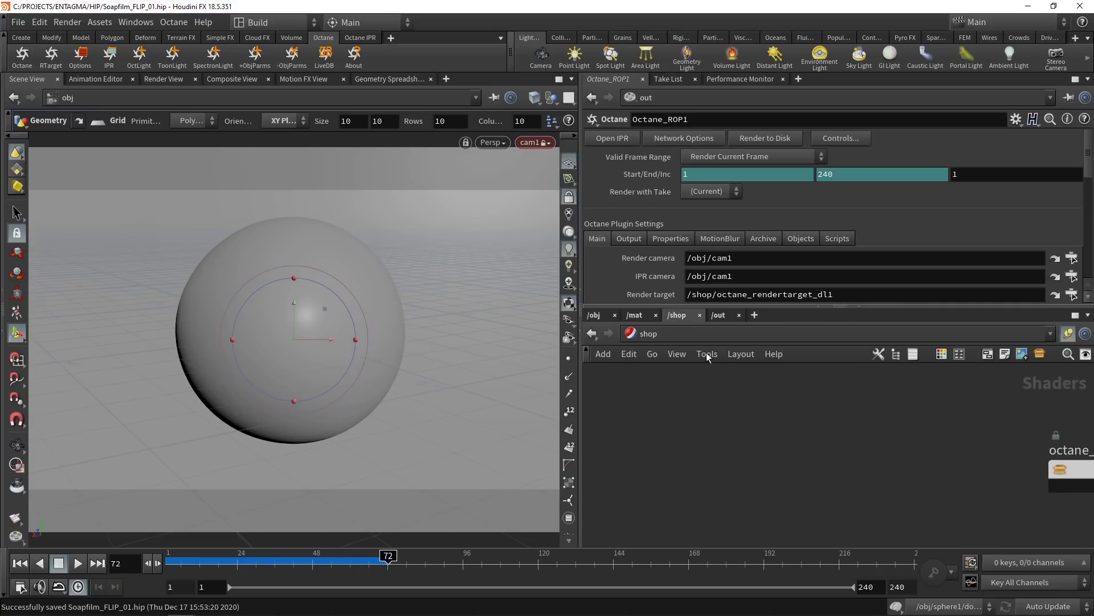
Step: Switch the octane_rendertarget_dl1 kernel to path tracing and its environment to a texture environment
middle_drag(938, 450, 660, 420)
click(817, 449)
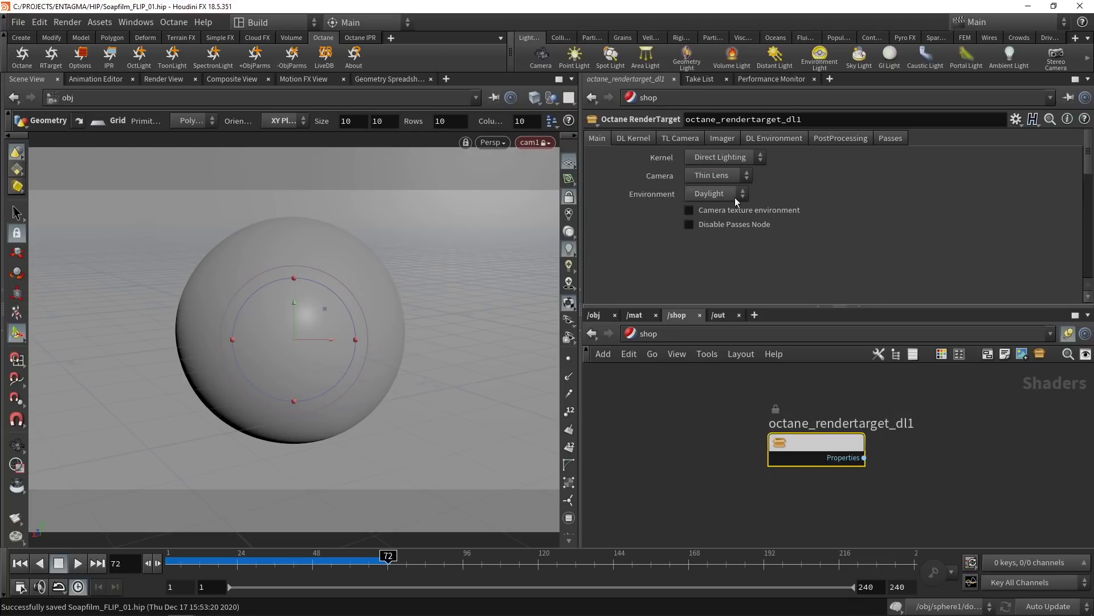
click(734, 158)
click(734, 190)
click(723, 195)
click(722, 223)
Step: Load $HIP/artist_workshop_4k.hdr as the render target's environment texture and set its gamma to 1
click(785, 140)
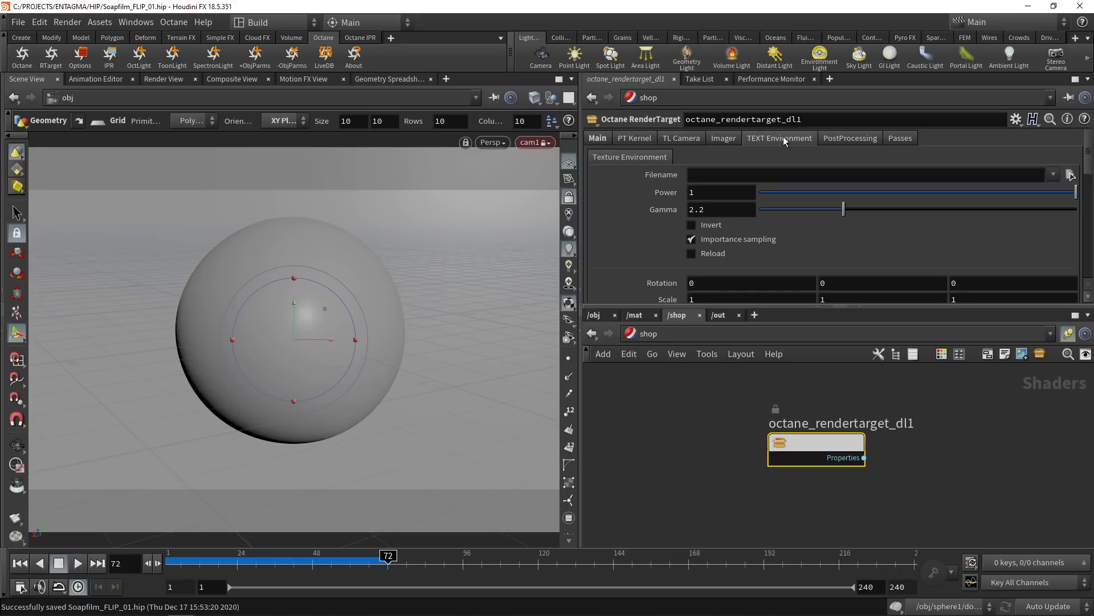
click(1052, 174)
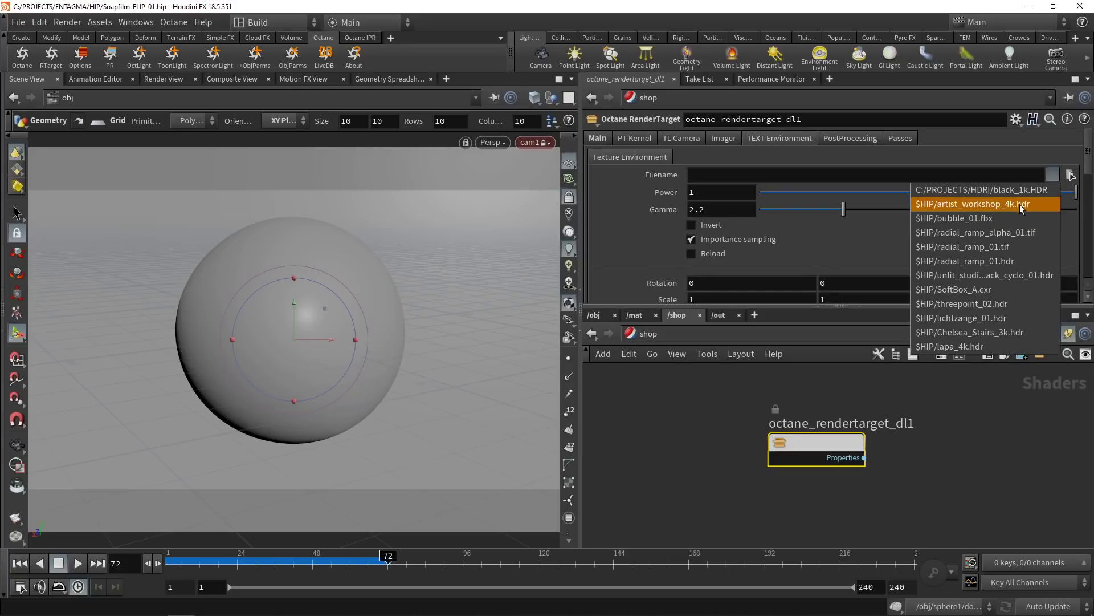
click(1020, 203)
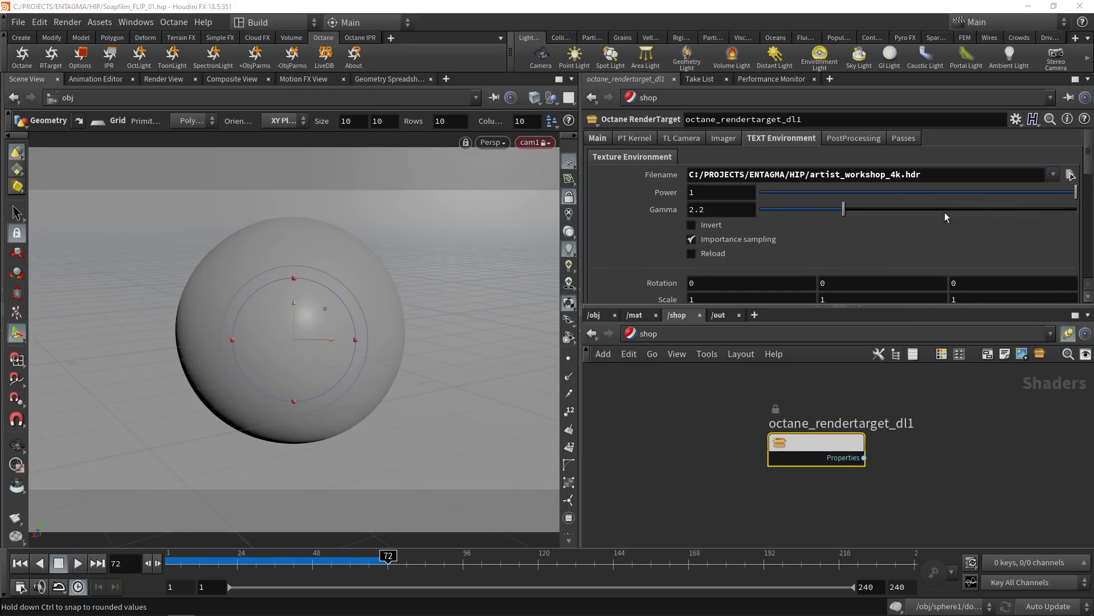
click(721, 211)
text(1)
key(Return)
Step: Create an Octane Material Builder in the /mat network and place a duplicate of it below
click(631, 316)
key(Tab)
key(Escape)
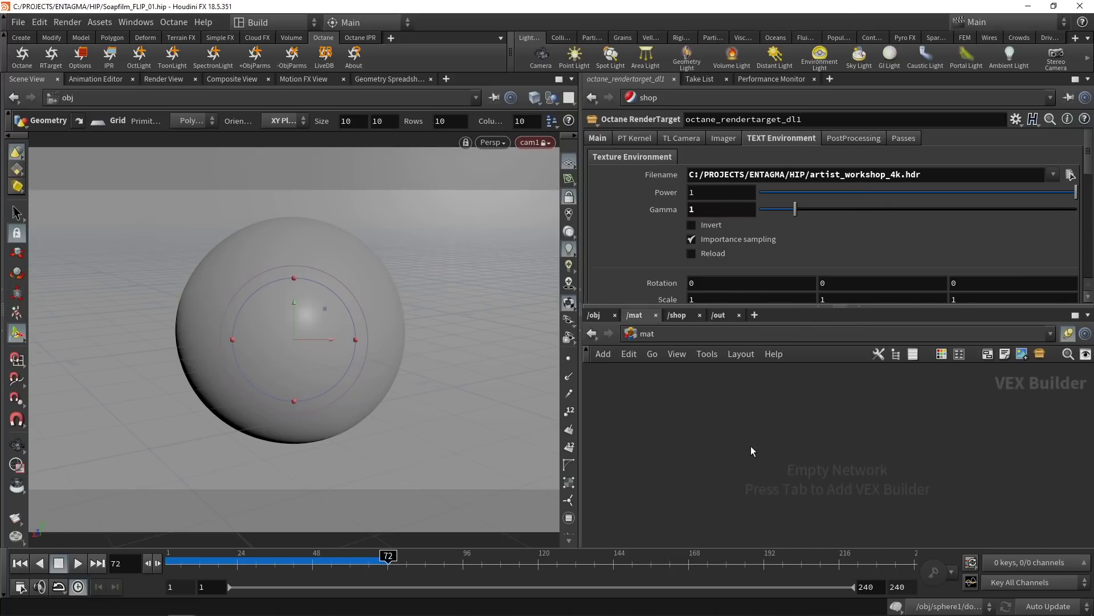
key(Tab)
text(oc)
key(Return)
click(751, 446)
key(ctrl+c)
key(ctrl+v)
click(764, 515)
Step: Rename the upper material builder BG and the lower one Bubble
double_click(760, 427)
text(BG)
key(Return)
double_click(729, 463)
text(Bubble)
key(Return)
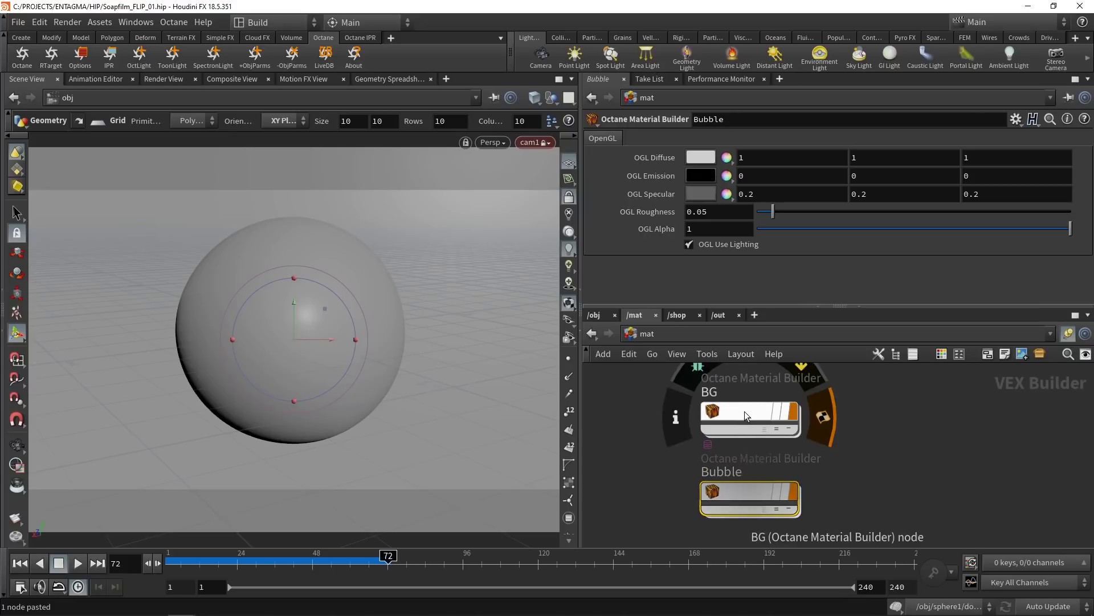
Step: Add a Material Diffuse node inside the BG material builder
double_click(745, 412)
key(Tab)
text(diff)
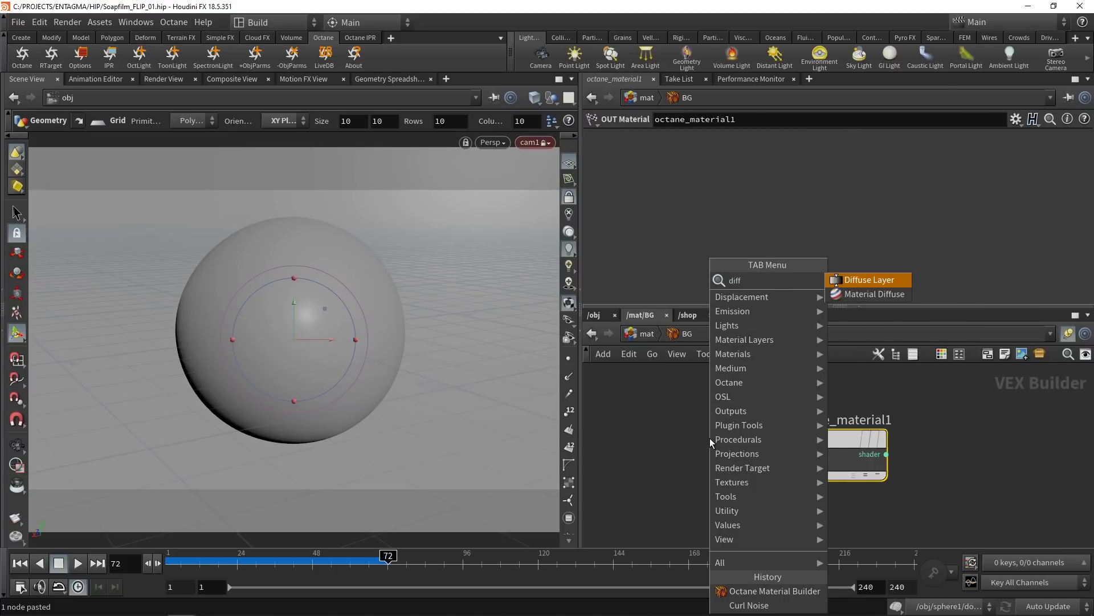
key(Down)
key(Return)
click(709, 437)
Step: Set the diffuse colour of Material_Diffuse to 0.025 in all channels and connect it to octane_material1's material input
click(693, 139)
click(717, 131)
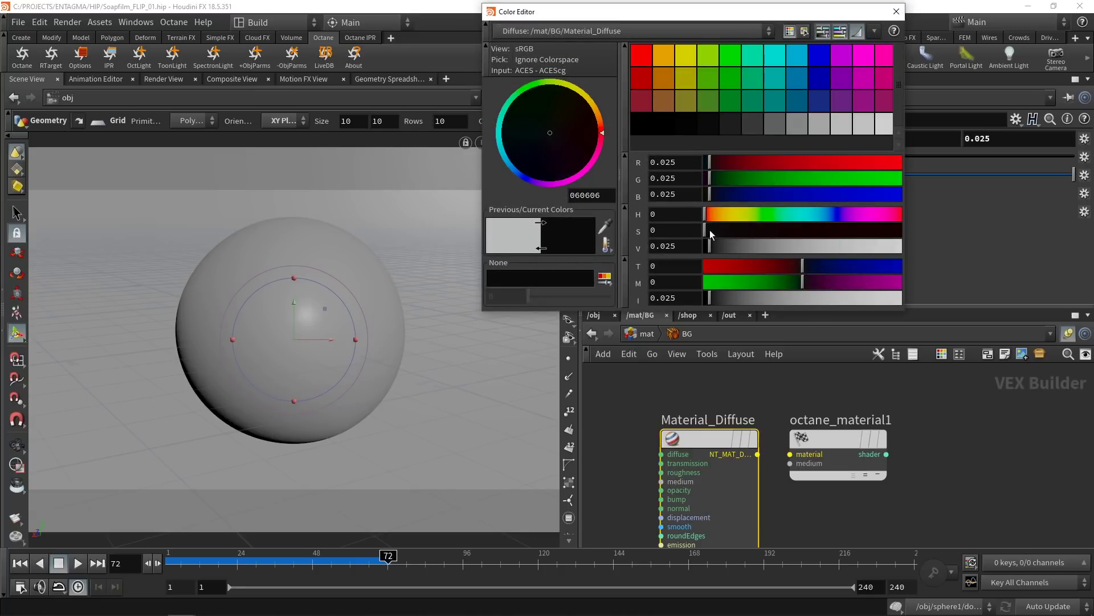
click(896, 11)
drag(757, 454, 790, 455)
Step: Assign the BG material from /mat to the grid1 object
click(594, 315)
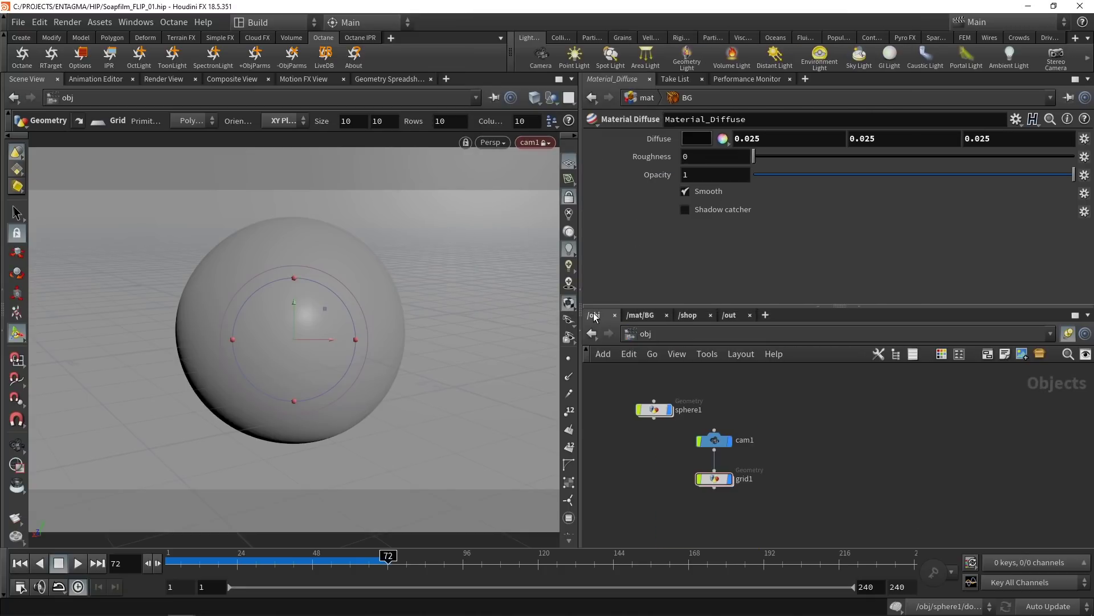
drag(782, 525, 695, 469)
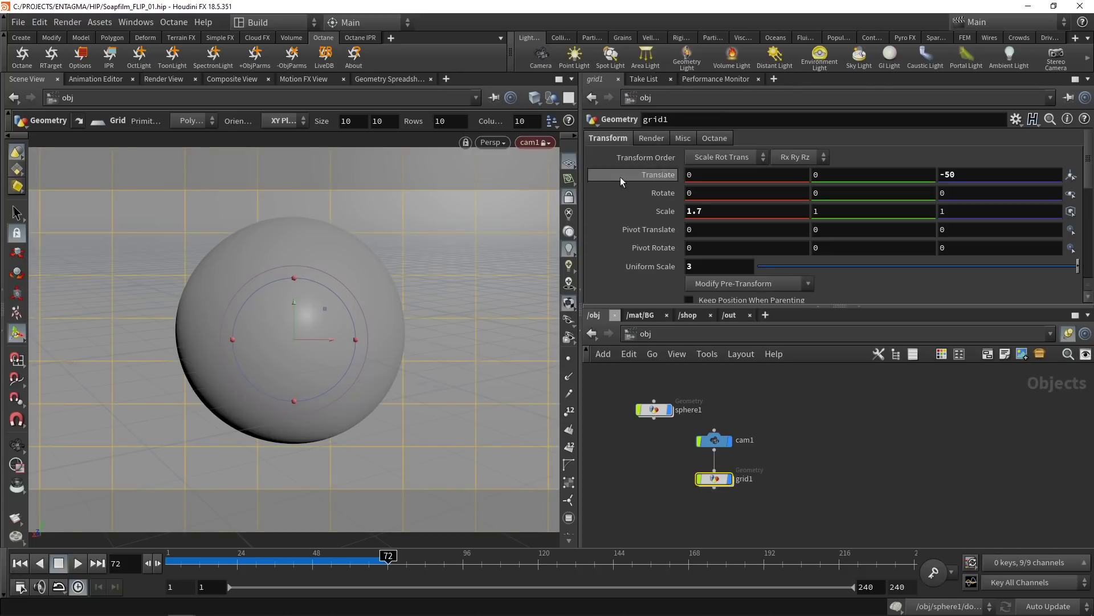
click(652, 138)
click(1071, 158)
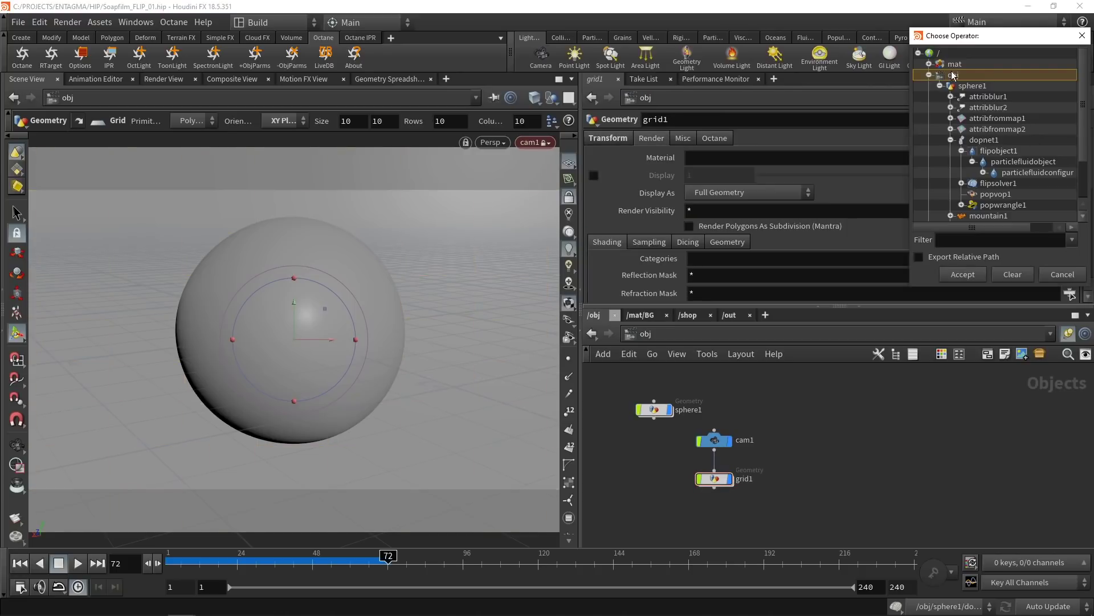
click(930, 64)
double_click(963, 75)
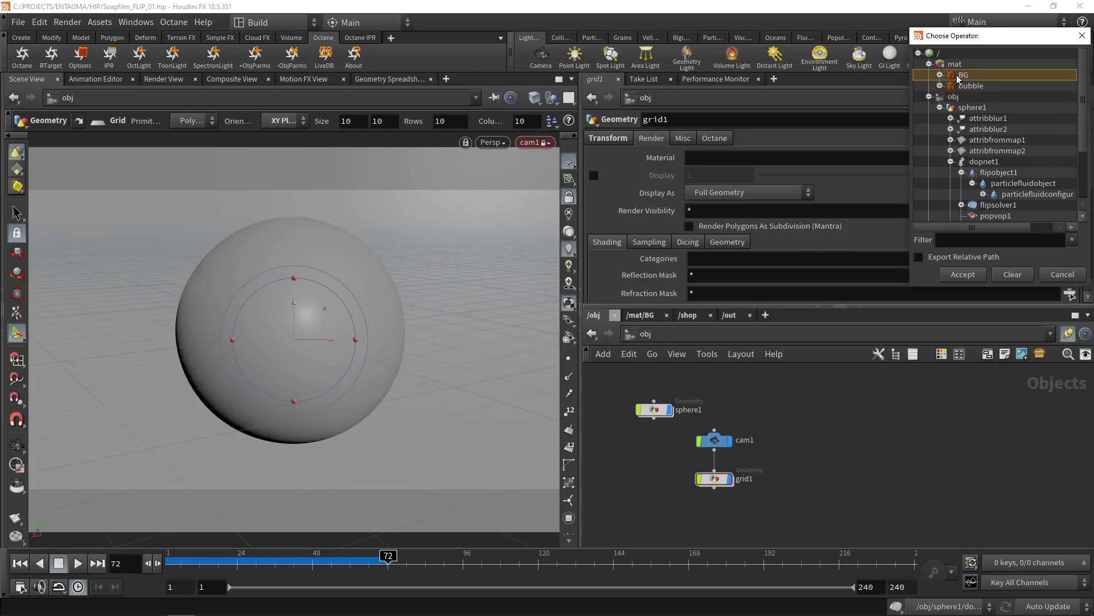
Step: Assign the /mat/Bubble material to the sphere1 object
drag(640, 407, 639, 431)
click(649, 138)
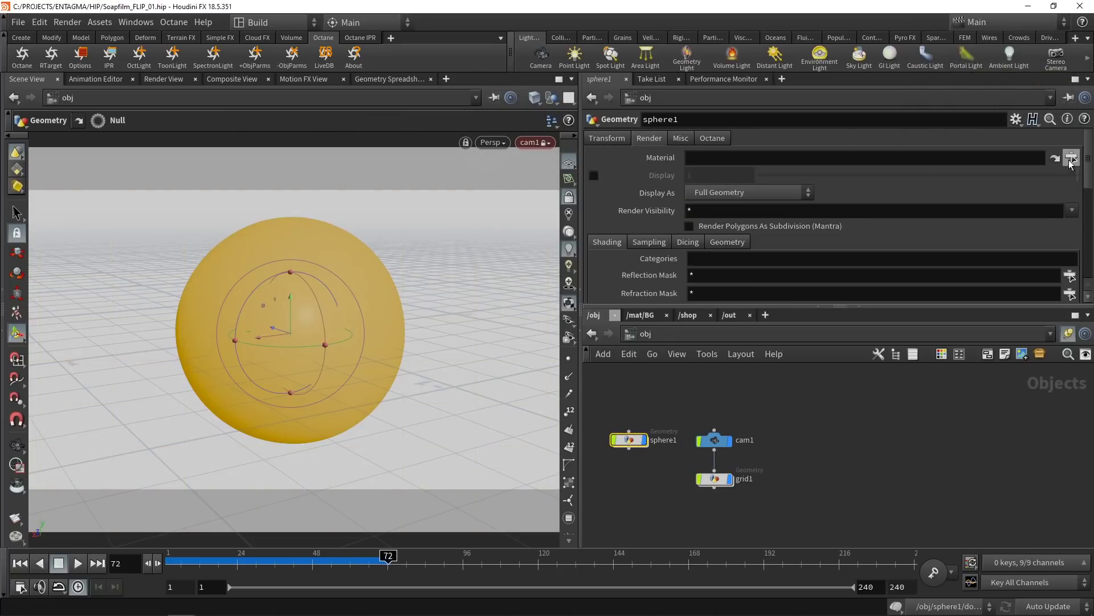
click(1072, 158)
double_click(964, 86)
Step: Save the scene and check it briefly in an Octane IPR preview
key(ctrl+s)
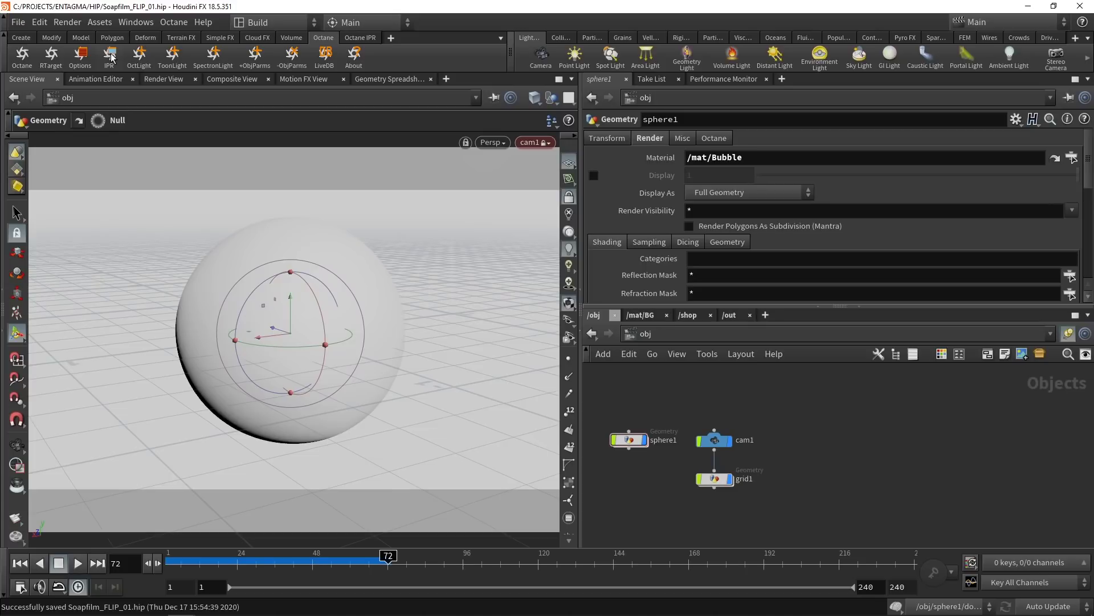
click(110, 55)
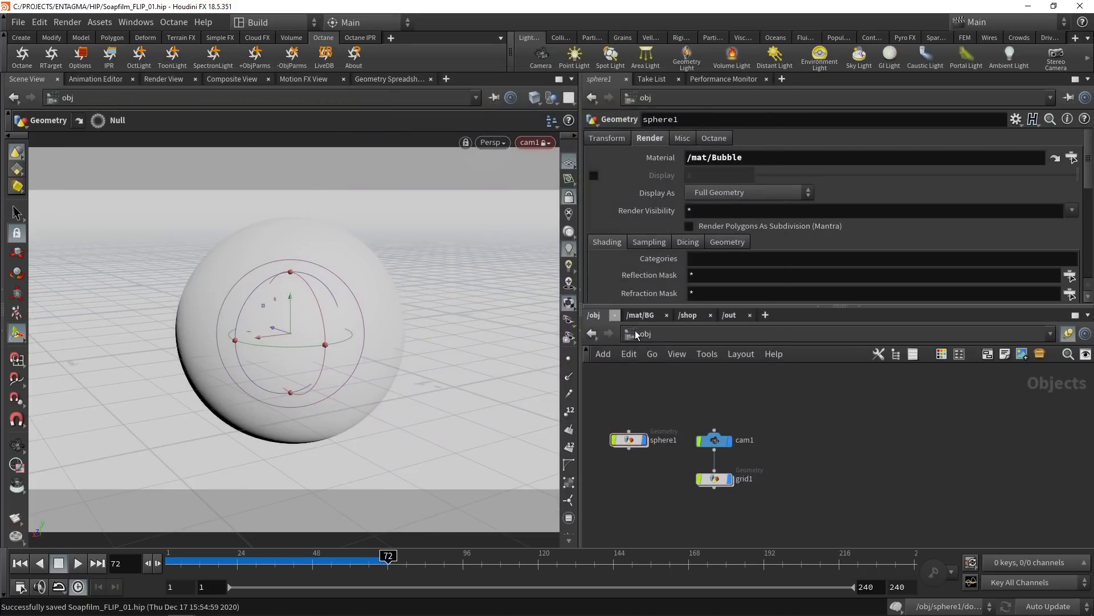
click(778, 65)
Step: Add a Material Specular node inside the Bubble material builder
click(640, 315)
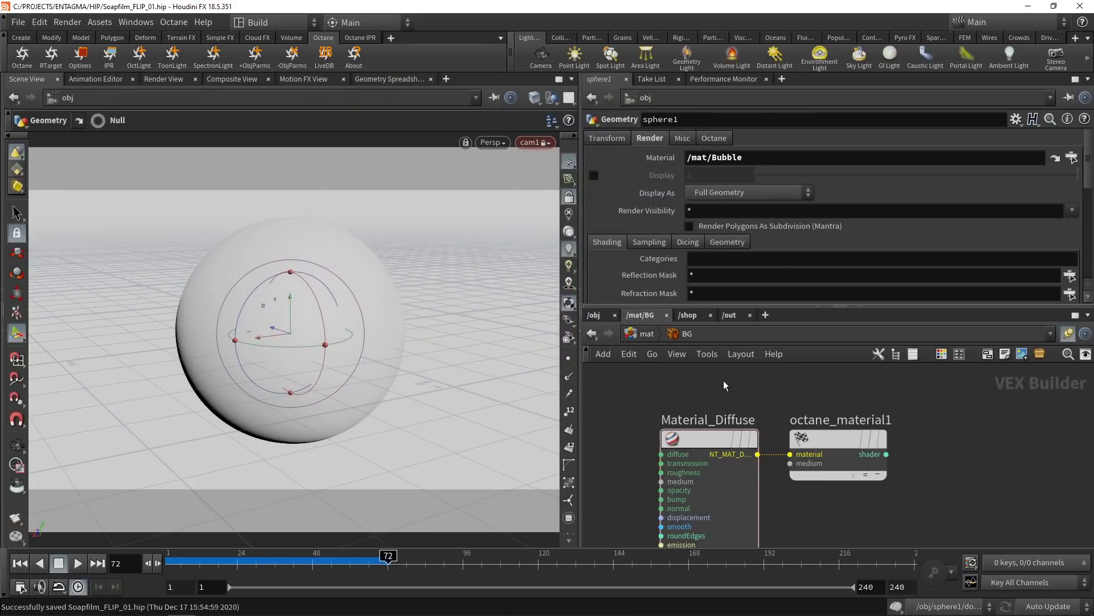
key(u)
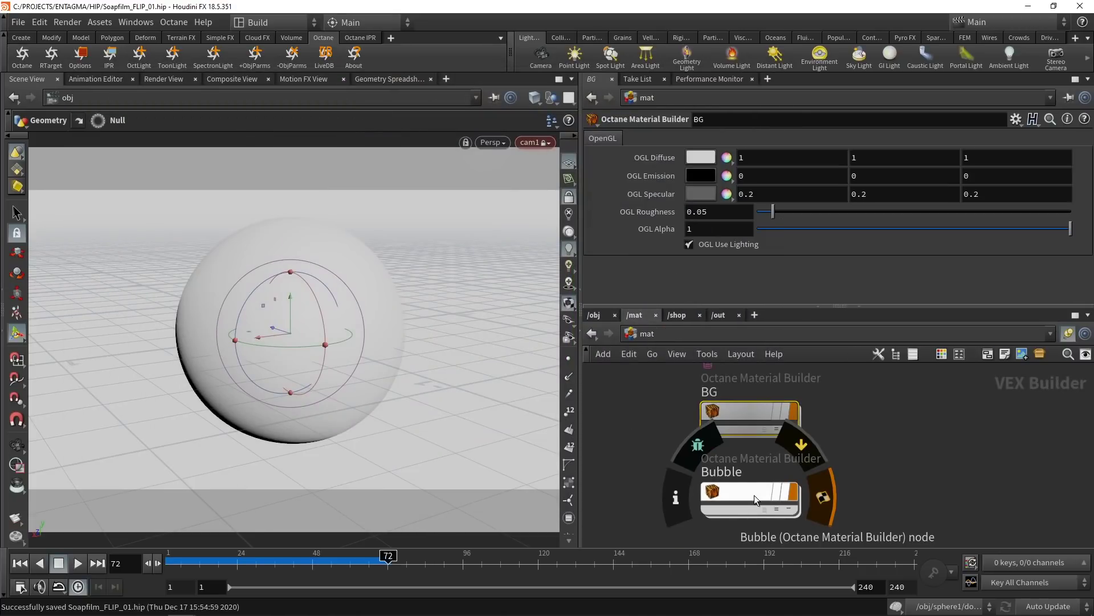
double_click(754, 495)
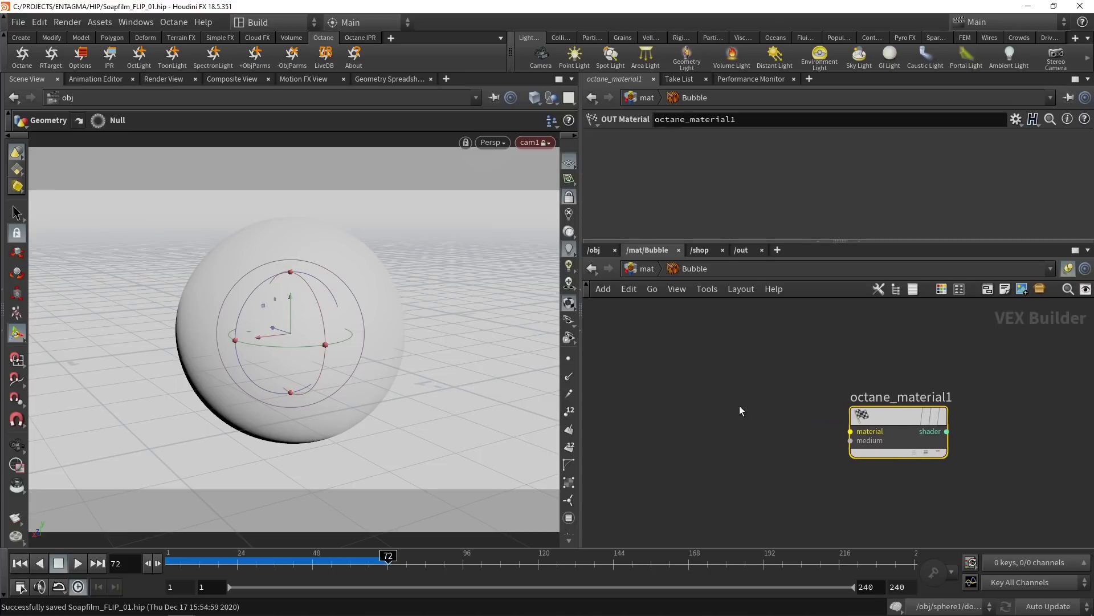
key(Tab)
text(spe)
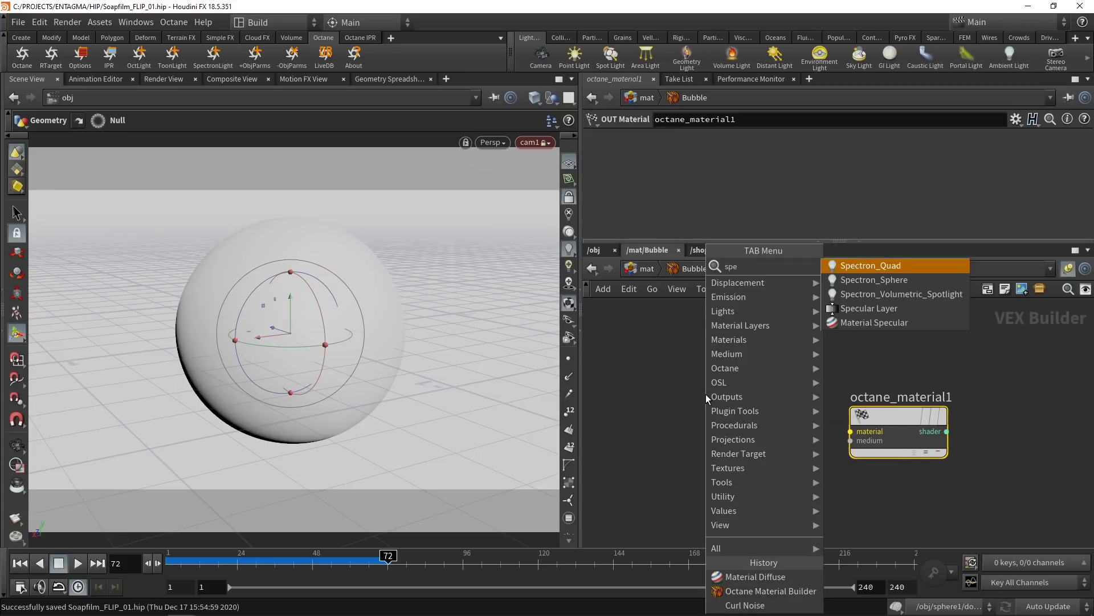
text(cul)
key(Down)
key(Return)
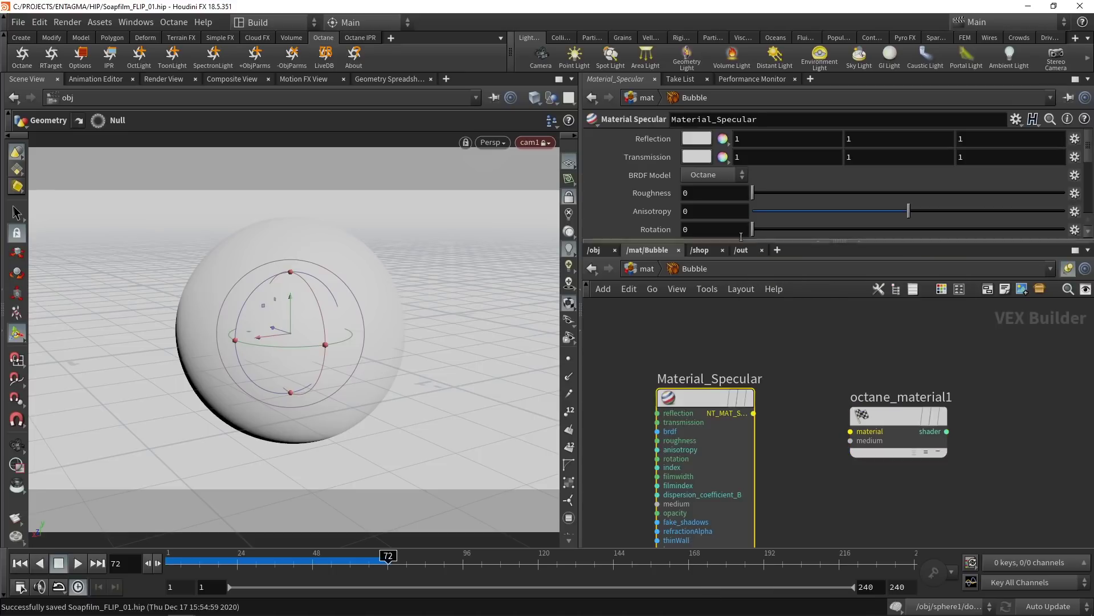
Step: Enlarge the parameter area and connect Material_Specular to the material input of octane_material1
drag(741, 238, 741, 337)
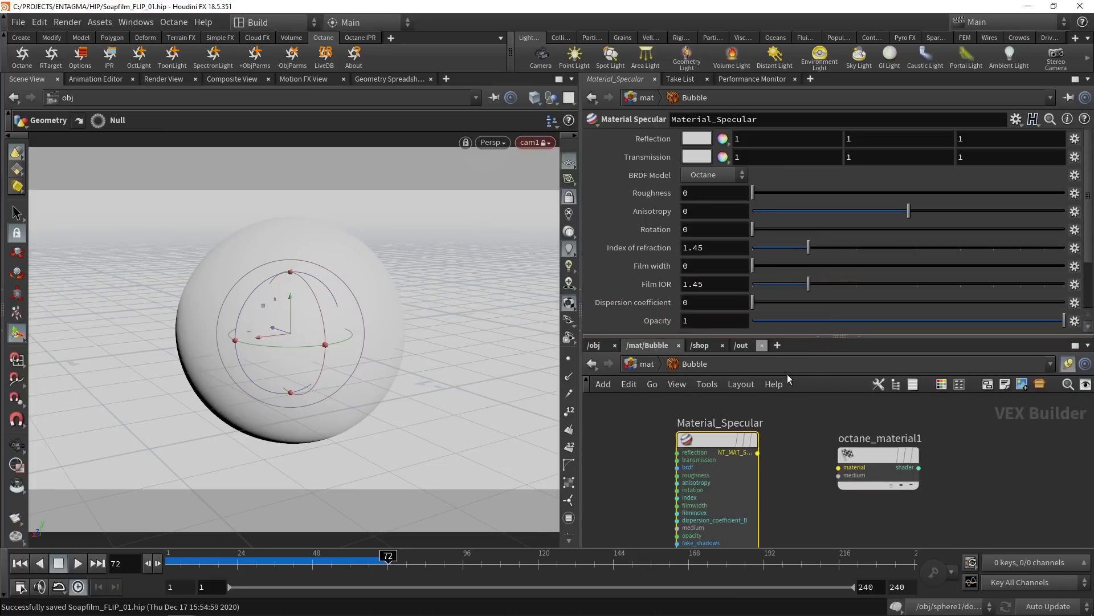
click(757, 452)
click(838, 468)
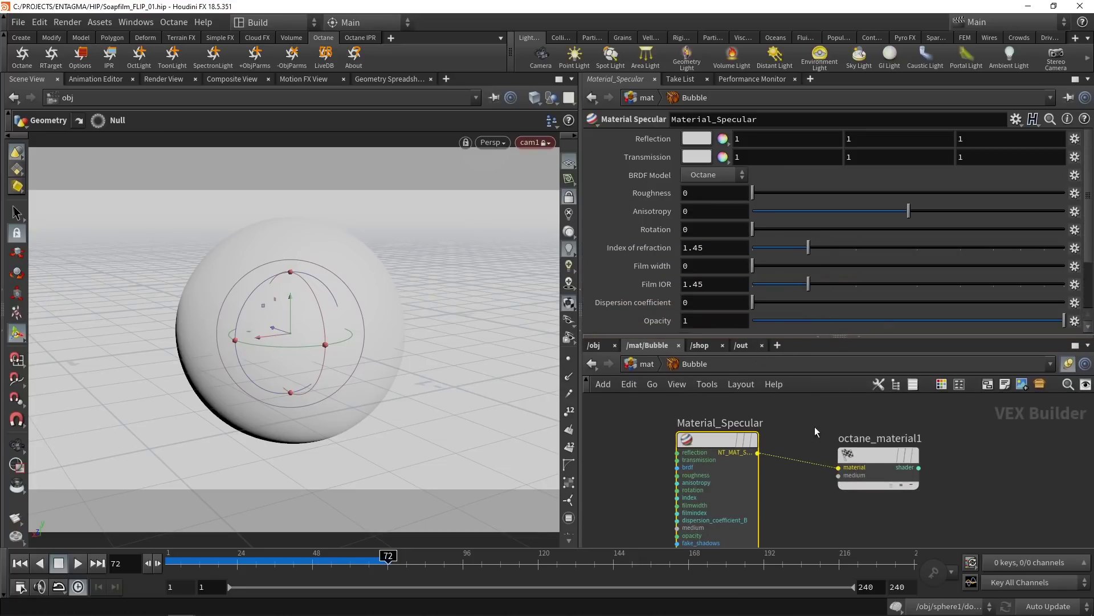
Step: Start the Octane IPR render beside the parameters and enable Thin wall on Material_Specular
click(110, 56)
drag(433, 77, 310, 53)
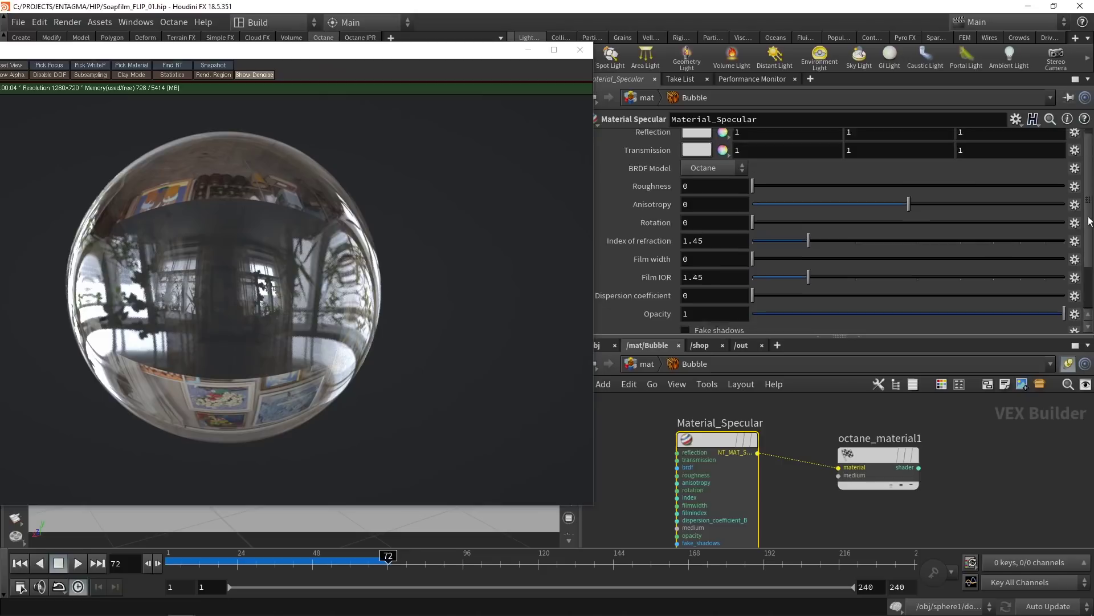
scroll(1089, 251, down, 3)
drag(1090, 251, 1090, 285)
click(685, 305)
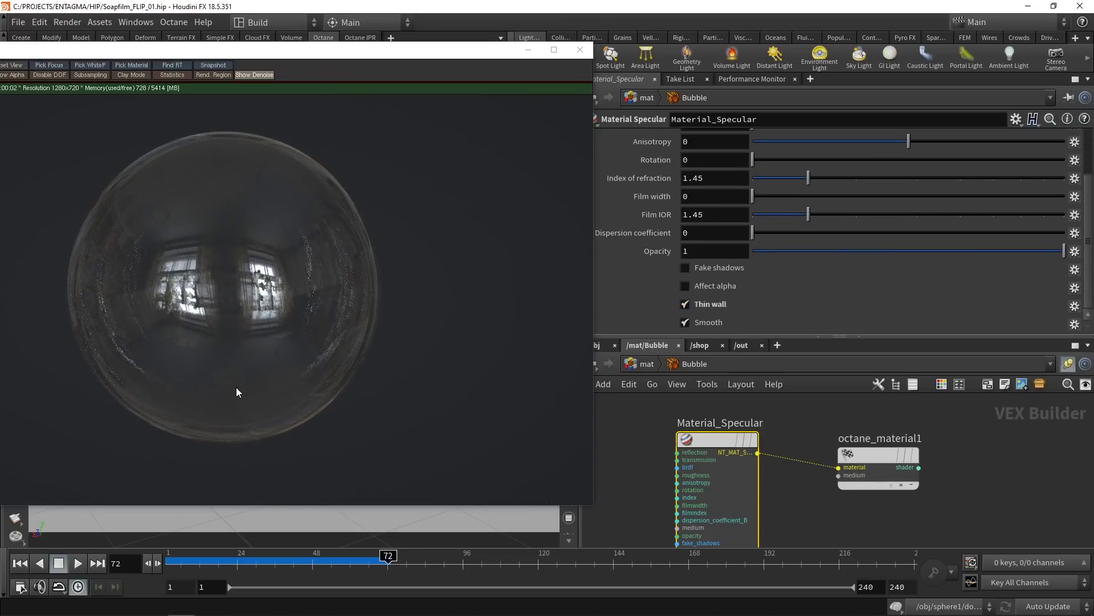
Step: Set Material_Specular's index of refraction to 1.33 and its Film IOR to 1
double_click(690, 181)
text(1.33)
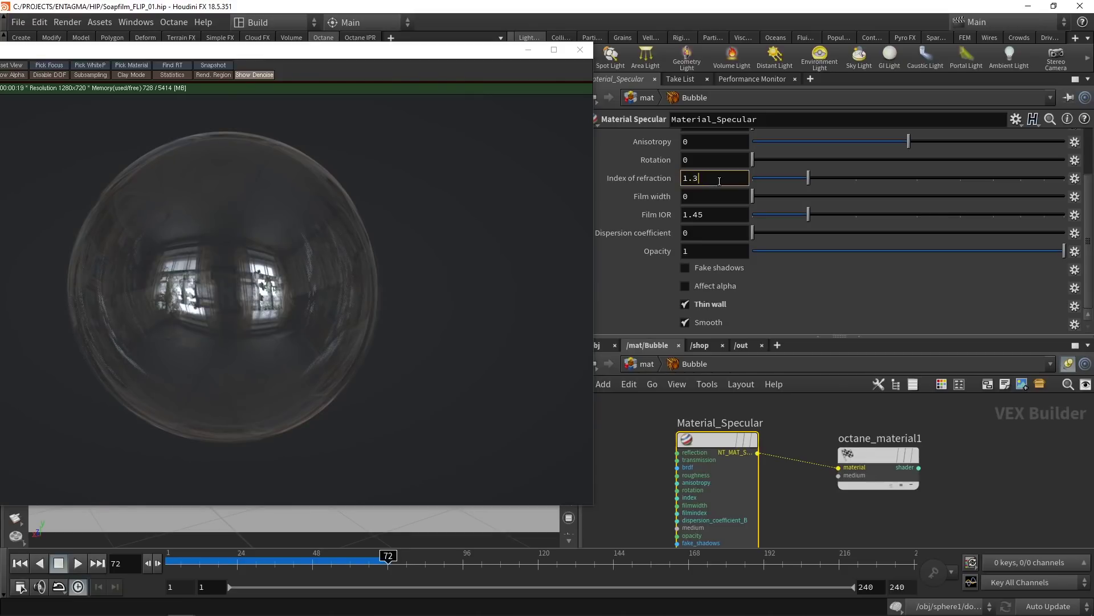
key(Return)
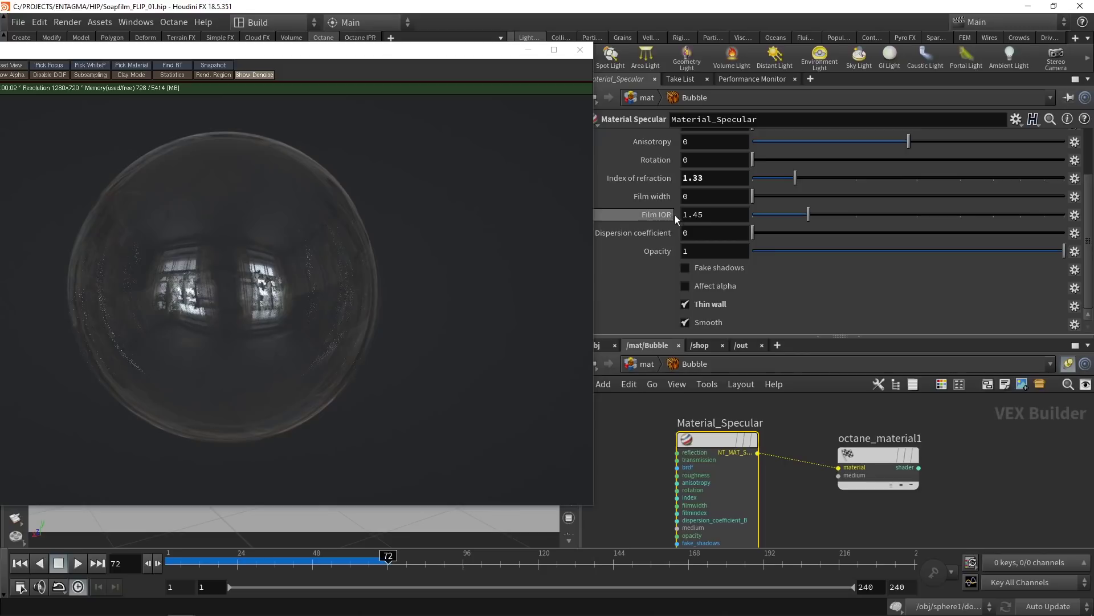
double_click(695, 214)
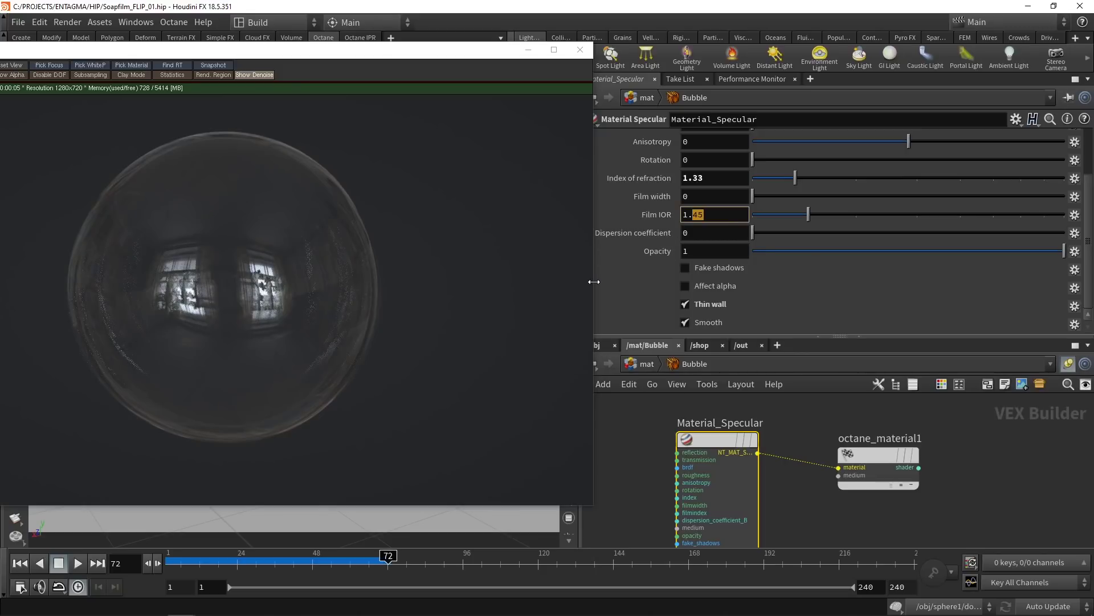
key(BackSpace)
key(Return)
Step: Enter t as a point float attribute in sphere1's Octane settings and return to the Bubble material network
middle_drag(643, 477, 710, 452)
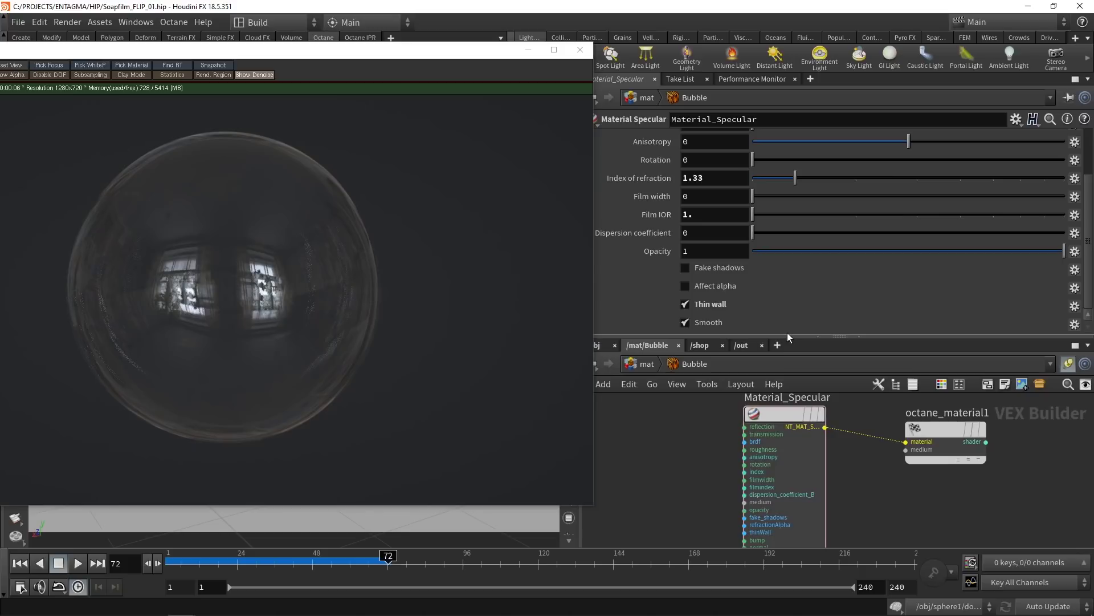
drag(788, 334, 788, 266)
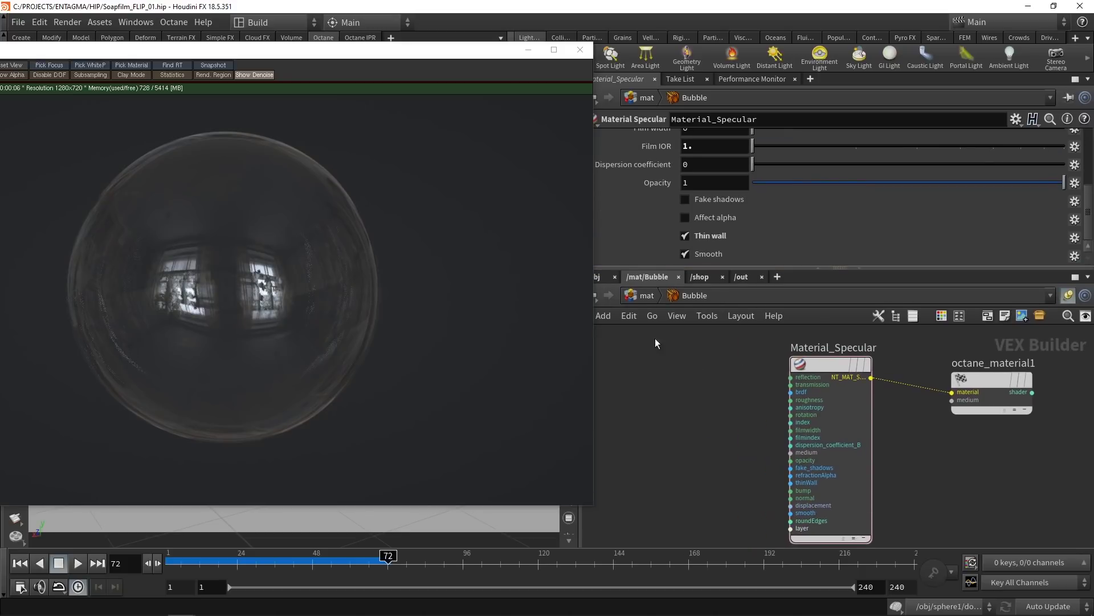
drag(409, 54, 275, 245)
click(595, 277)
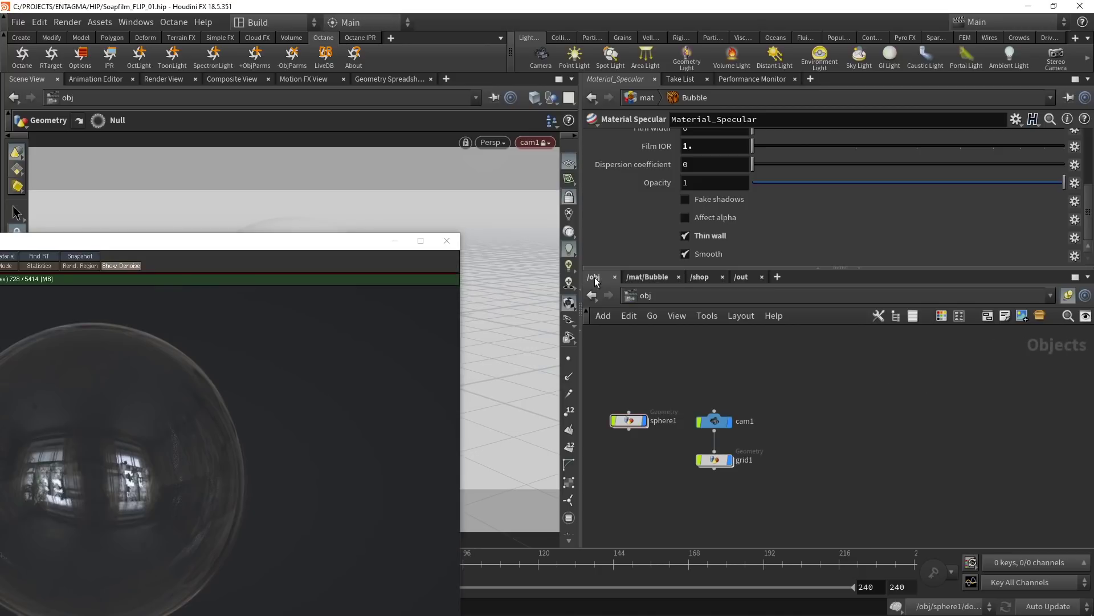
click(629, 420)
click(714, 138)
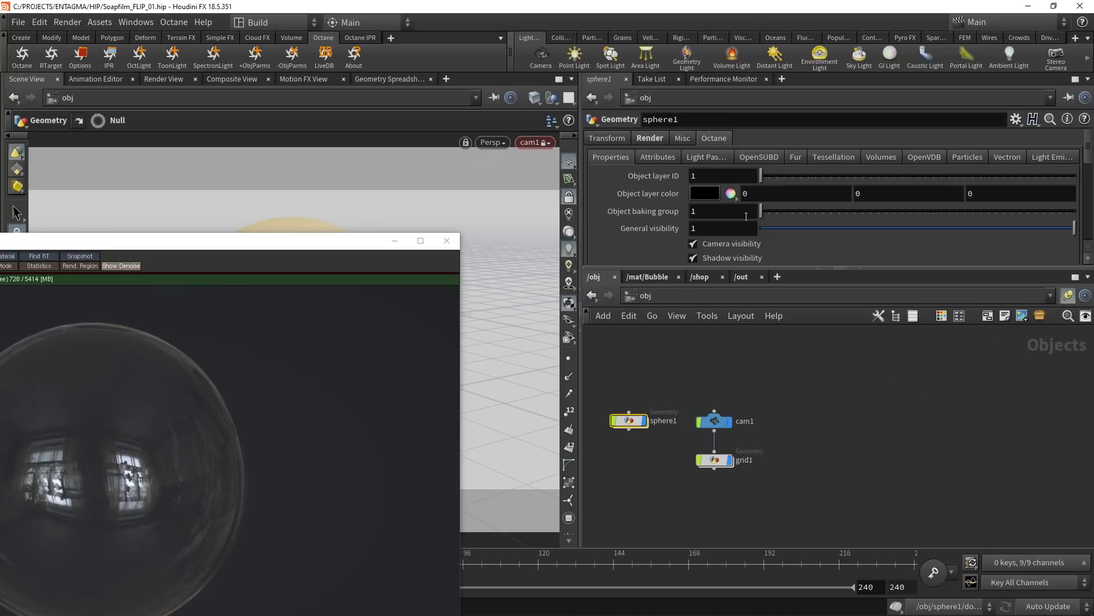
drag(759, 265, 760, 368)
click(658, 156)
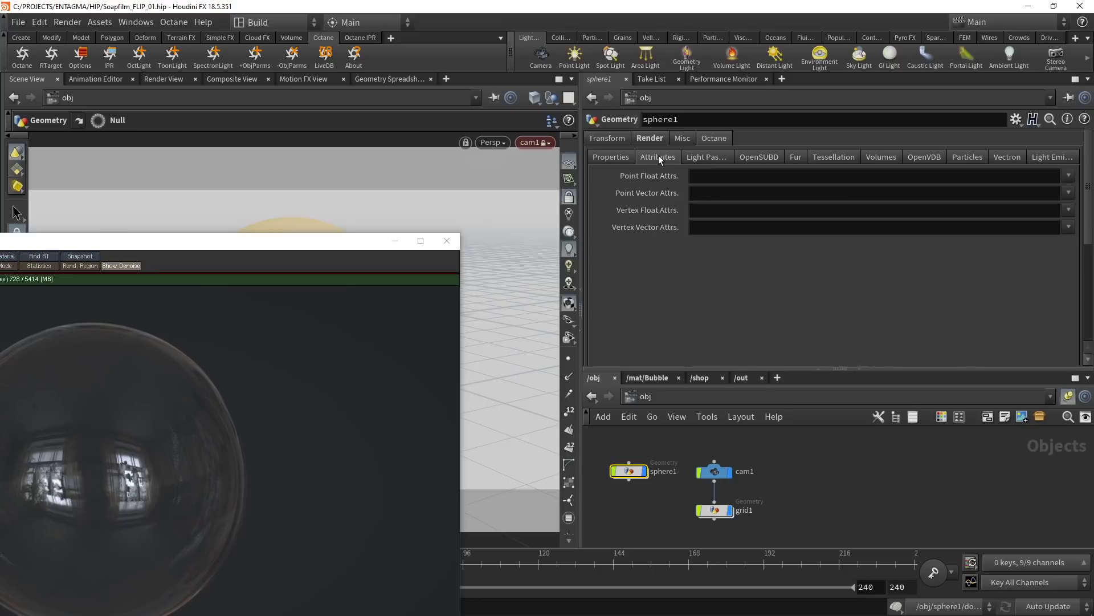
click(627, 176)
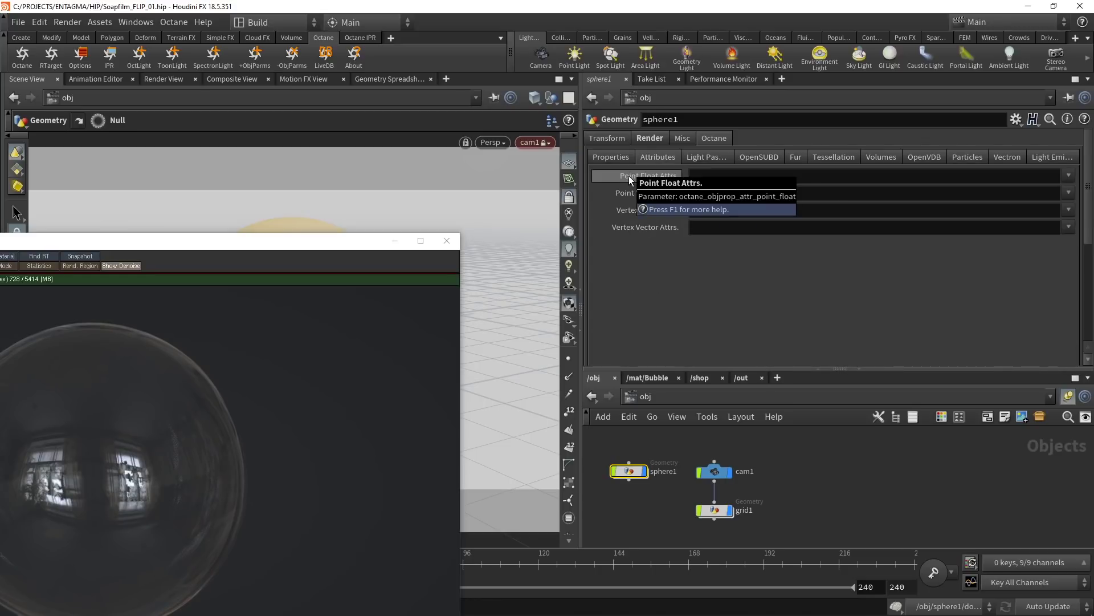
click(706, 181)
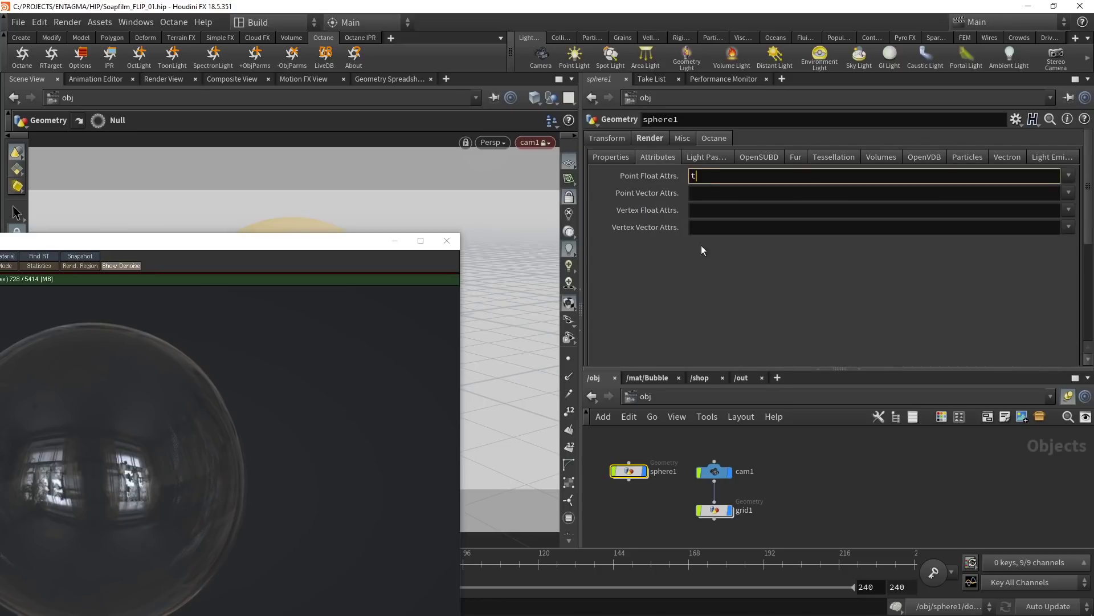
text(t)
key(Return)
click(650, 377)
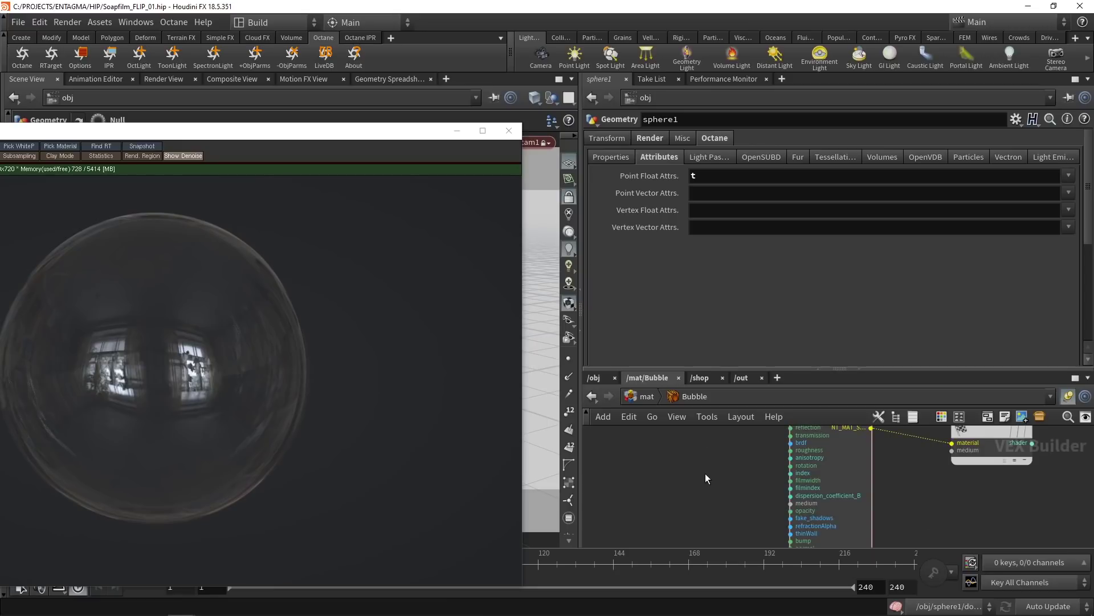
Step: Save the scene and add a Float Vertex Attribute node named t to the Bubble material network
key(ctrl+s)
key(Tab)
click(838, 254)
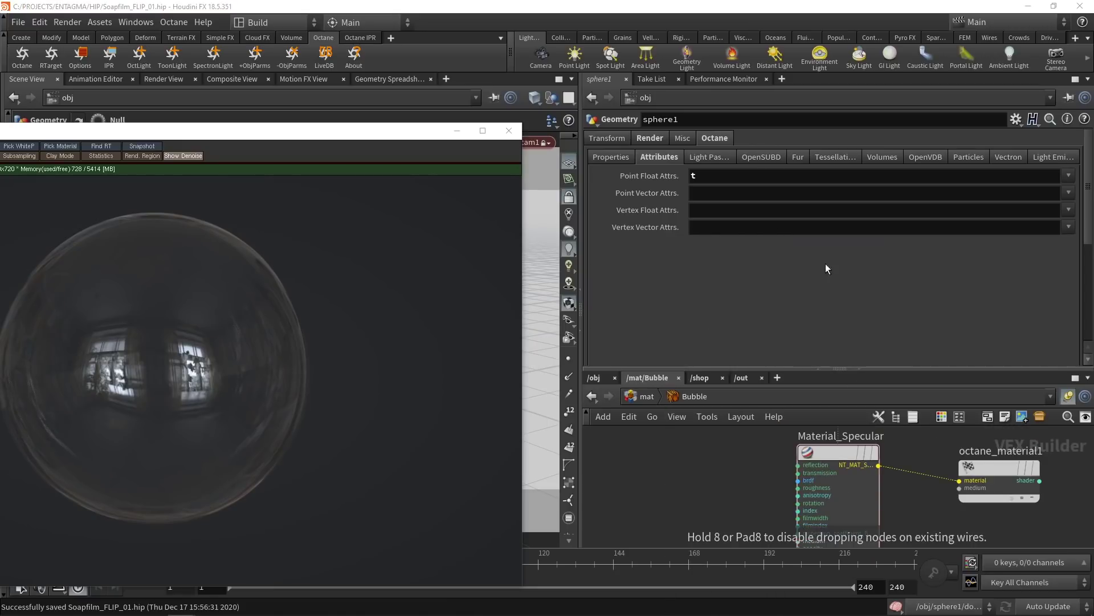
click(693, 478)
scroll(768, 508, down, 2)
scroll(767, 508, up, 2)
click(702, 139)
key(Return)
key(l)
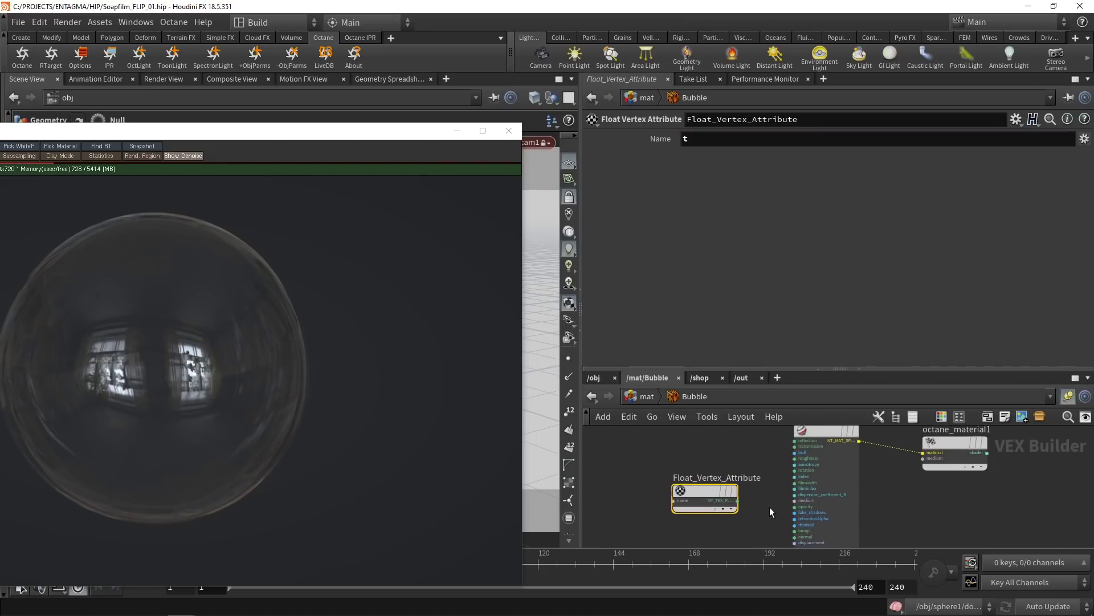
Step: Connect Float_Vertex_Attribute to Material_Specular's filmwidth input, save the scene and reload the Octane IPR render
click(737, 501)
click(794, 482)
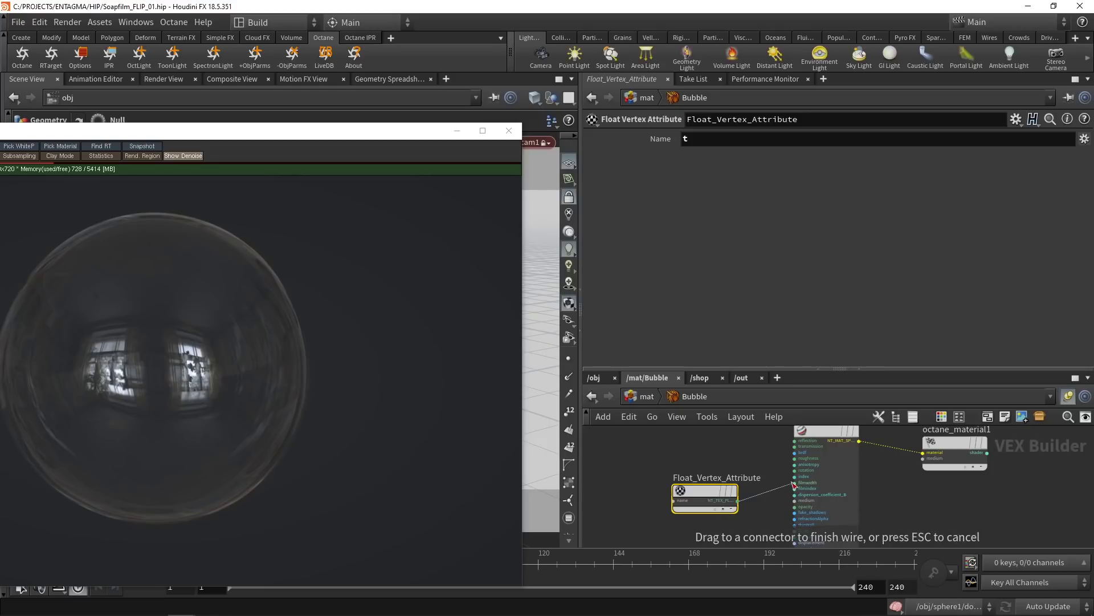
drag(711, 490, 712, 476)
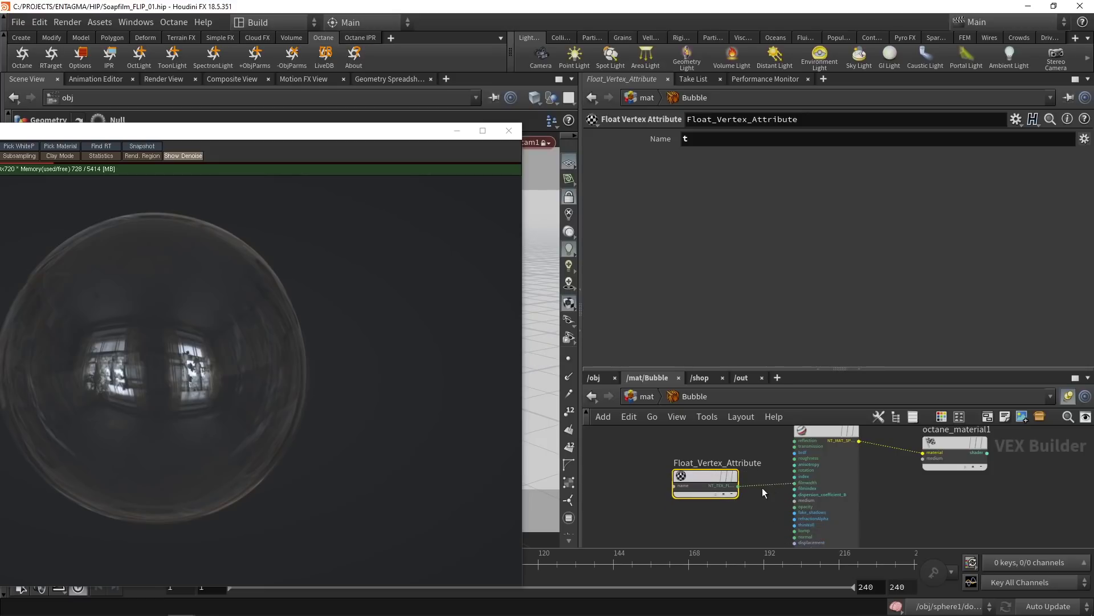
key(ctrl+s)
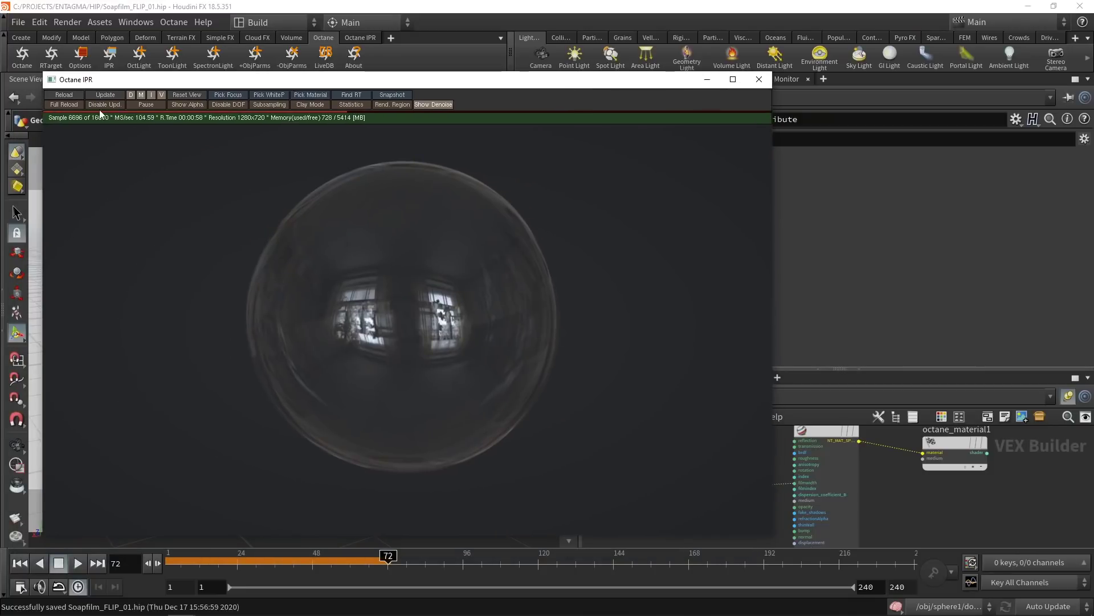
click(74, 94)
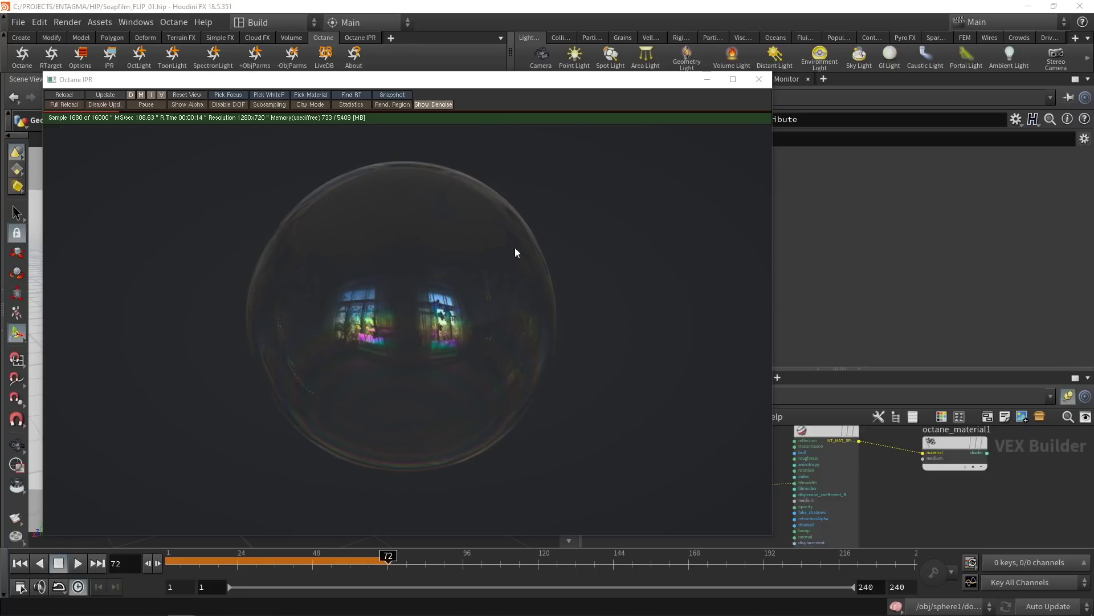
drag(540, 87, 303, 84)
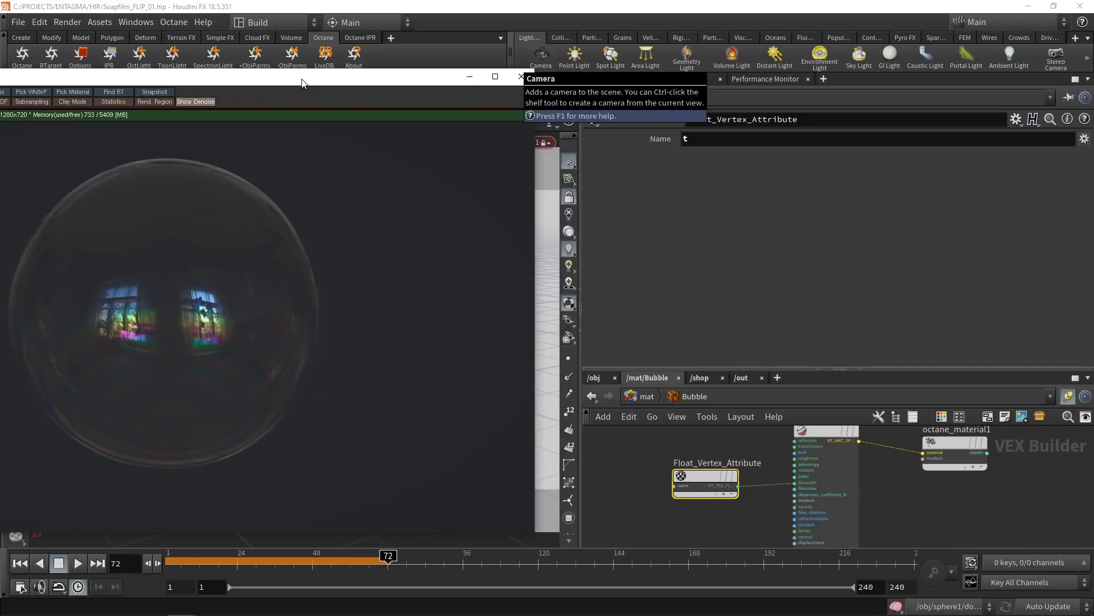
Step: Set the BG material's diffuse color value to 0.01 and lower it further to 0.005
click(701, 378)
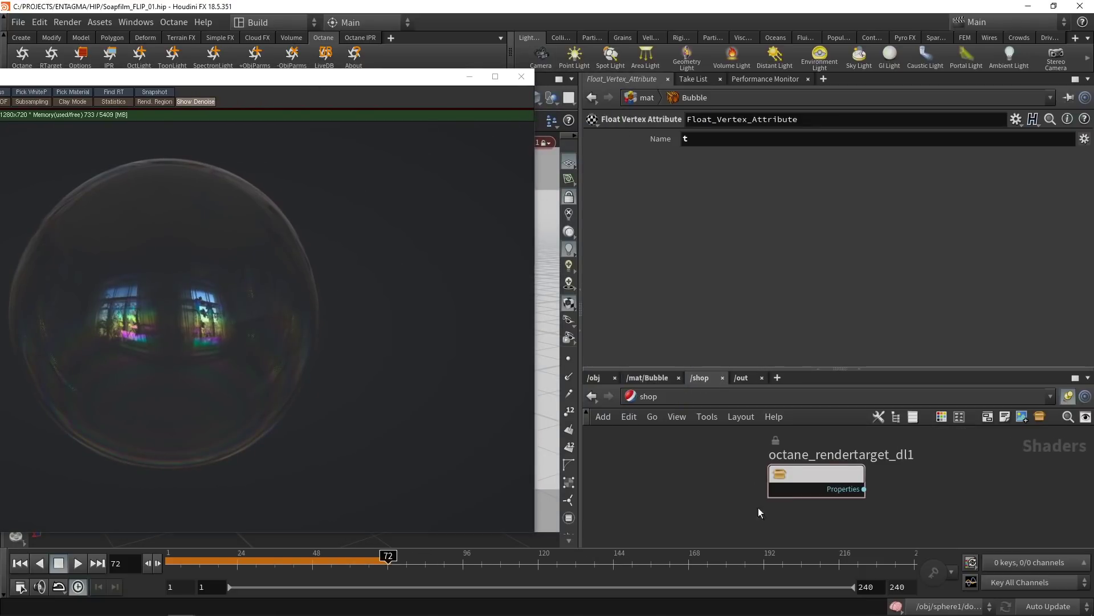
drag(803, 499, 804, 495)
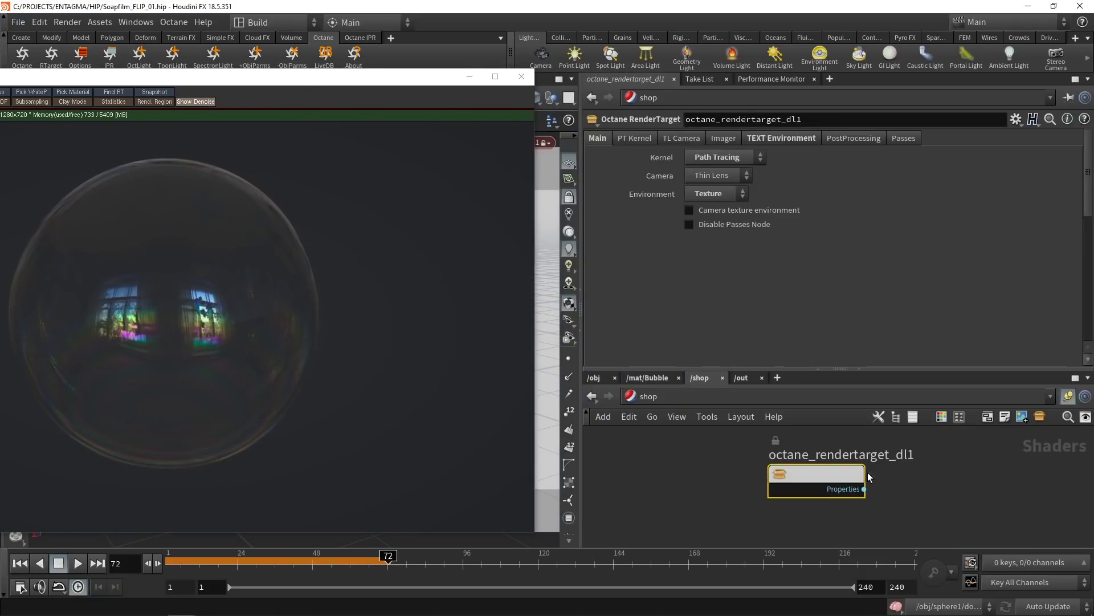
click(647, 378)
click(639, 399)
double_click(776, 458)
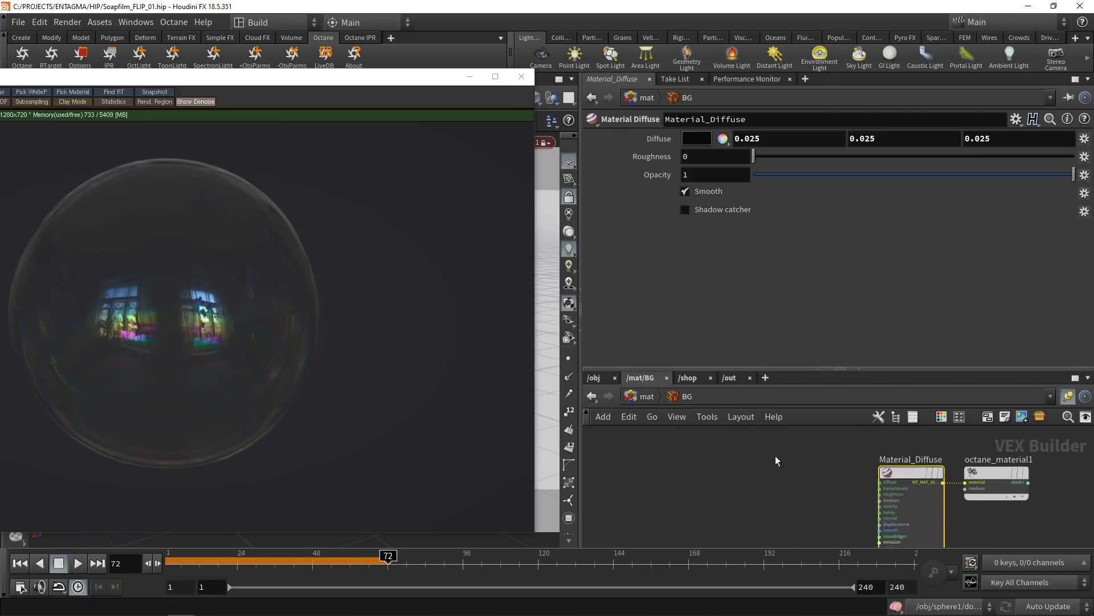
click(697, 139)
key(BackSpace)
key(BackSpace)
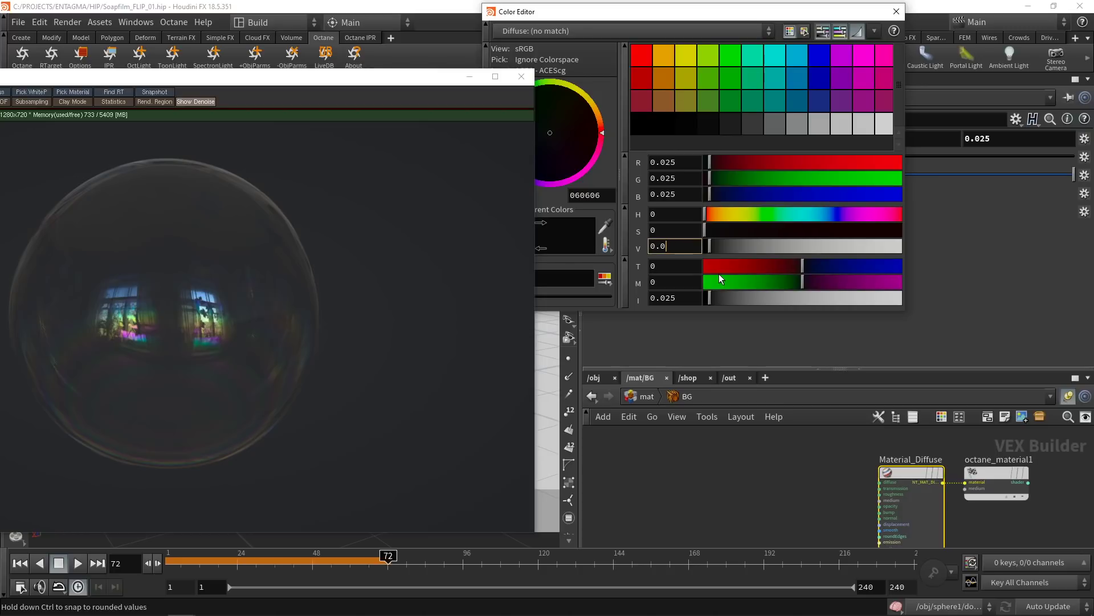
text(1)
key(Return)
click(676, 243)
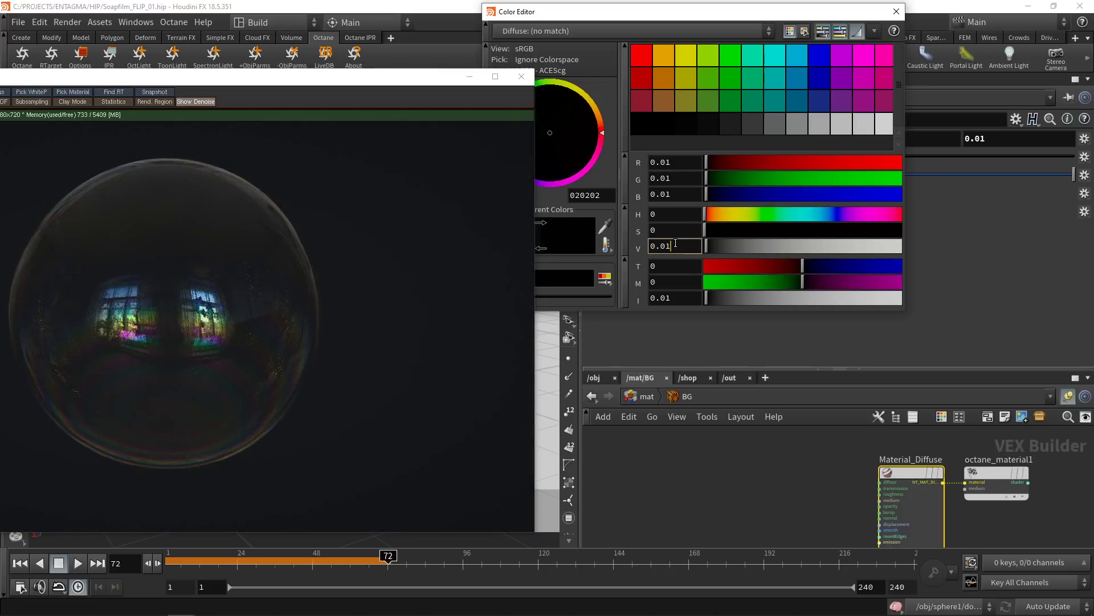
text(05)
key(Return)
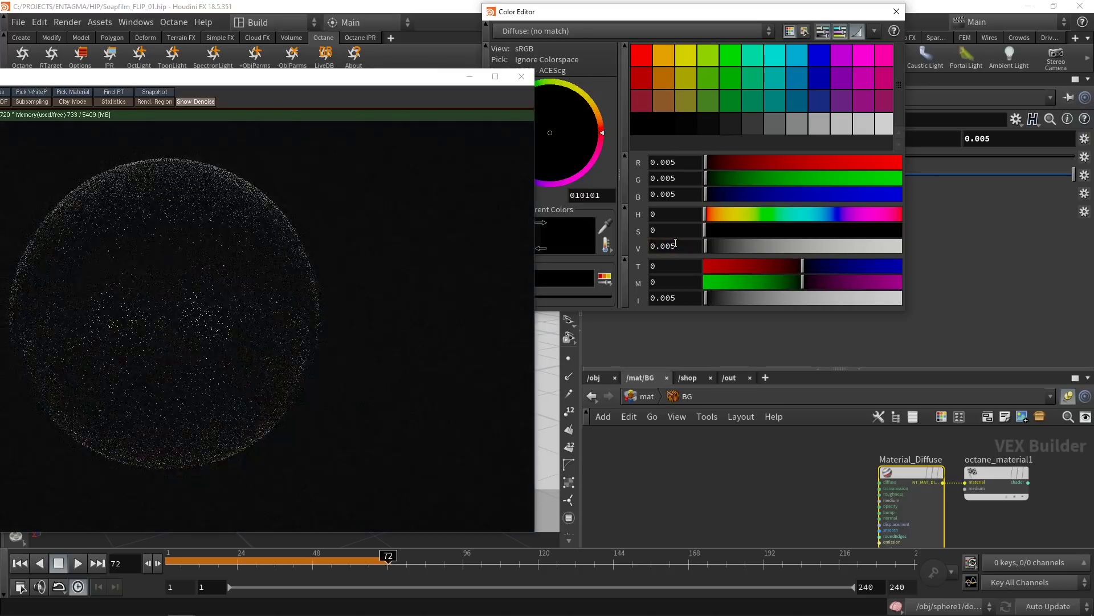
click(896, 11)
Step: Set the texture environment power of octane_rendertarget_dl1 to 4 and keep the IPR window beside the parameters
click(692, 382)
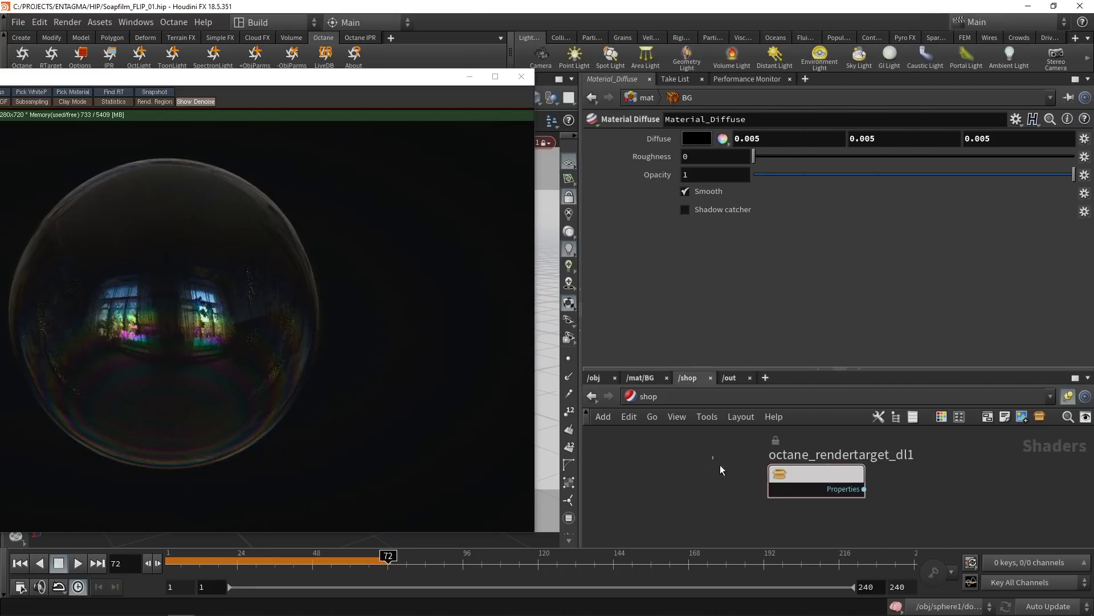
click(815, 479)
click(788, 137)
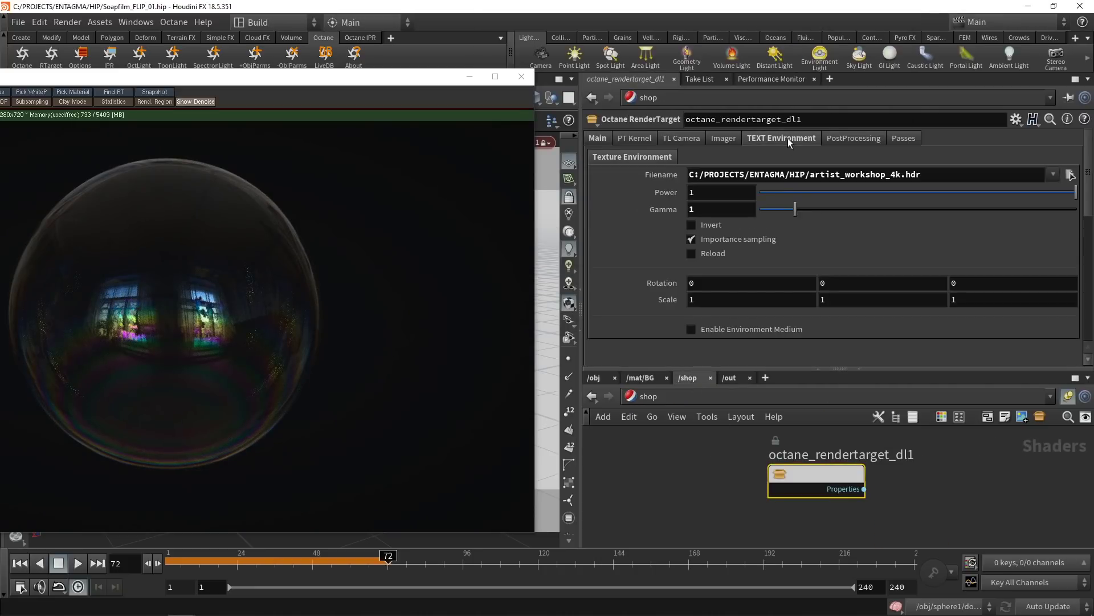
click(727, 197)
text(4)
key(Return)
drag(213, 84, 370, 54)
drag(436, 47, 288, 51)
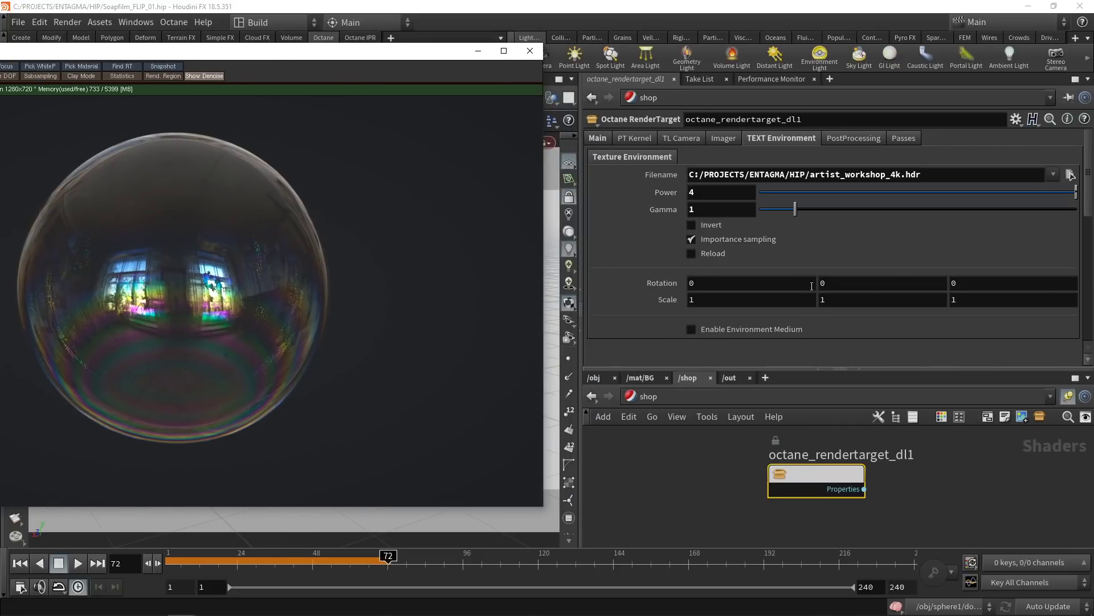
Step: Try texture environment Y rotations of 30, 120, 145, 180 and 20 degrees
double_click(847, 287)
text(30)
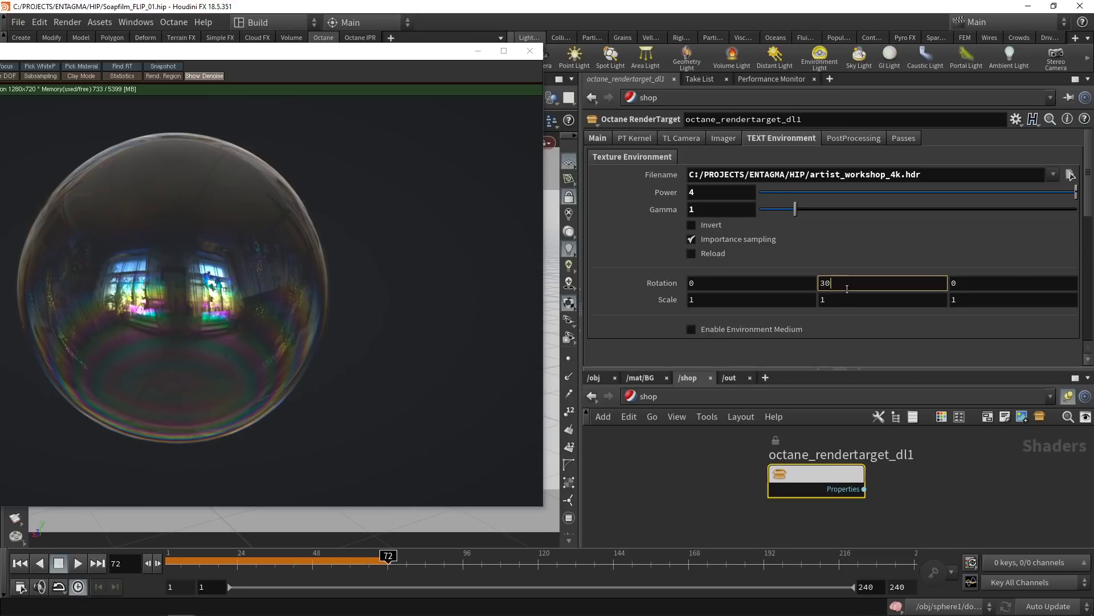
key(Return)
double_click(847, 289)
text(120)
key(Return)
double_click(847, 289)
text(145)
key(Return)
double_click(847, 289)
text(180)
key(Return)
double_click(847, 289)
text(20)
key(Return)
Step: Set the texture environment's Y rotation to 120 and save the scene
double_click(847, 289)
text(120)
key(Return)
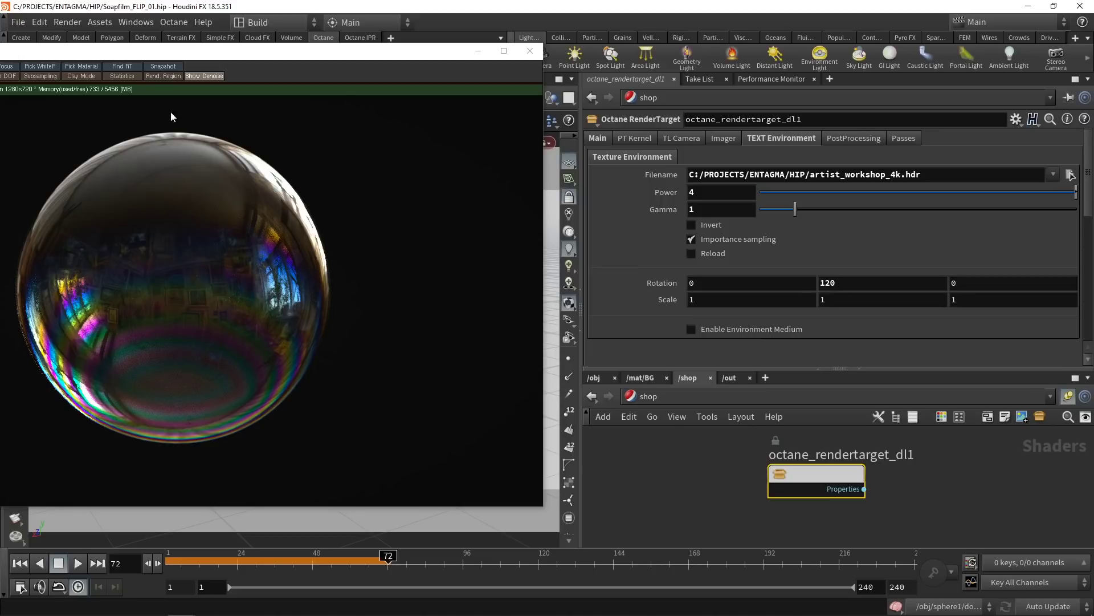
key(ctrl+s)
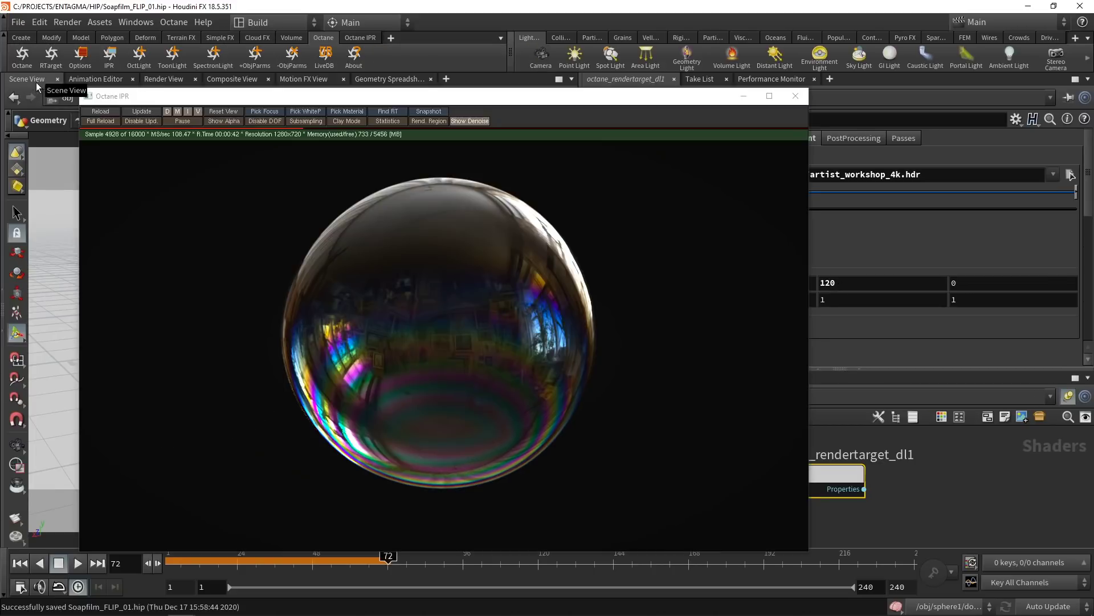
Step: Close the IPR render and add a Texture Image Greyscale node to the Bubble material network
click(795, 97)
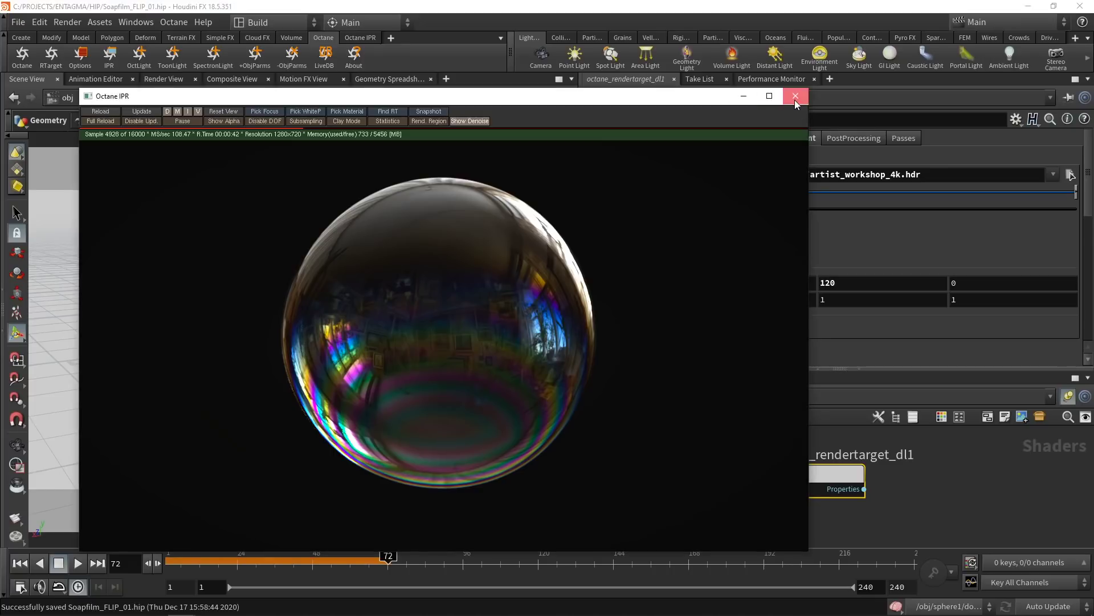
click(641, 378)
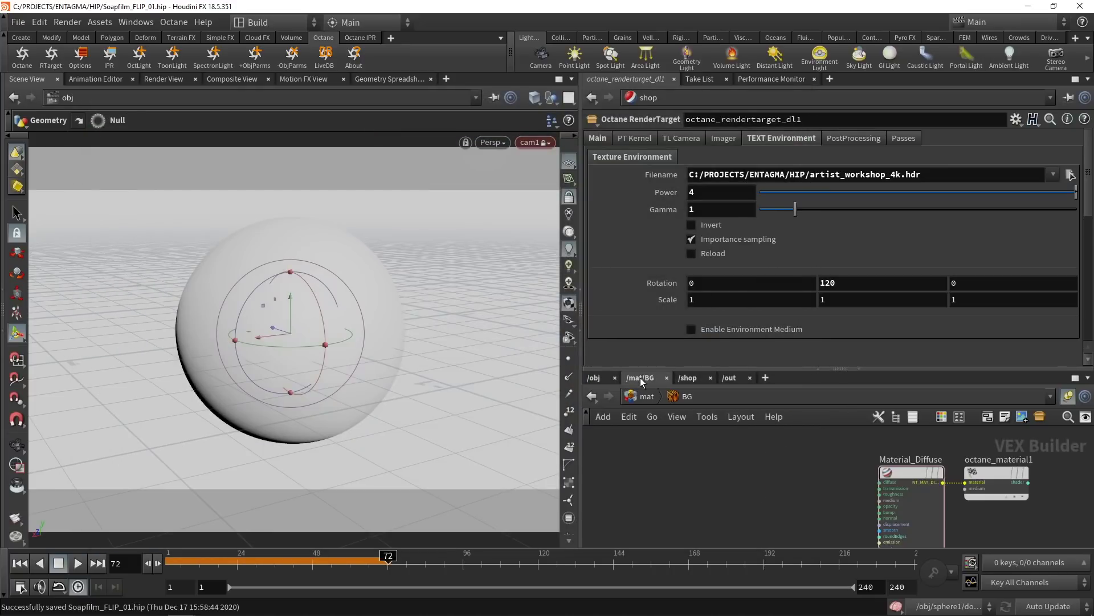
key(u)
double_click(768, 435)
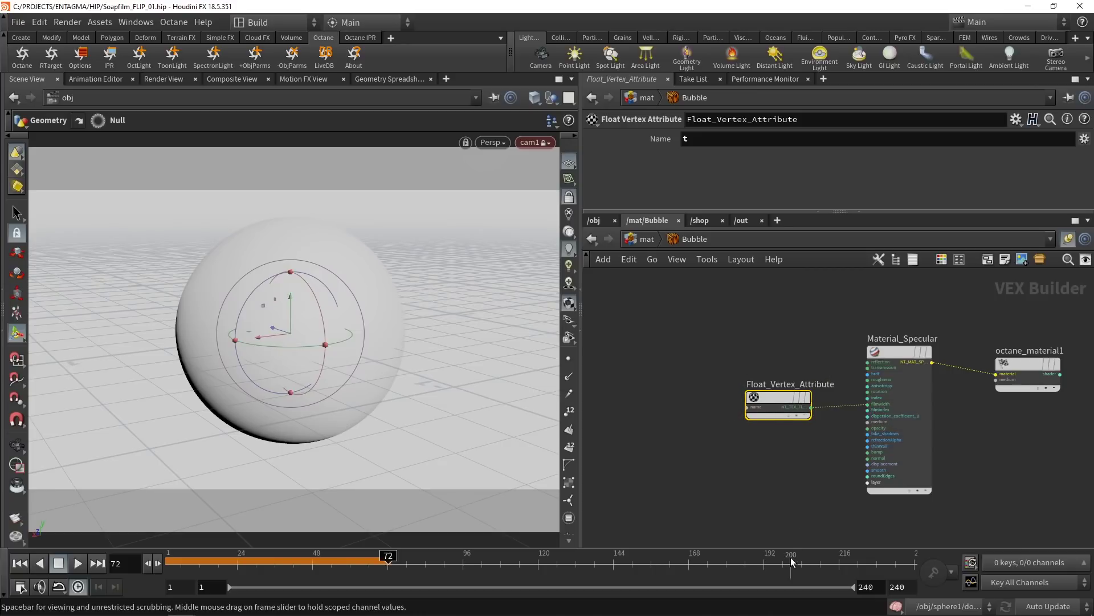
key(Tab)
text(image)
key(Down)
key(Down)
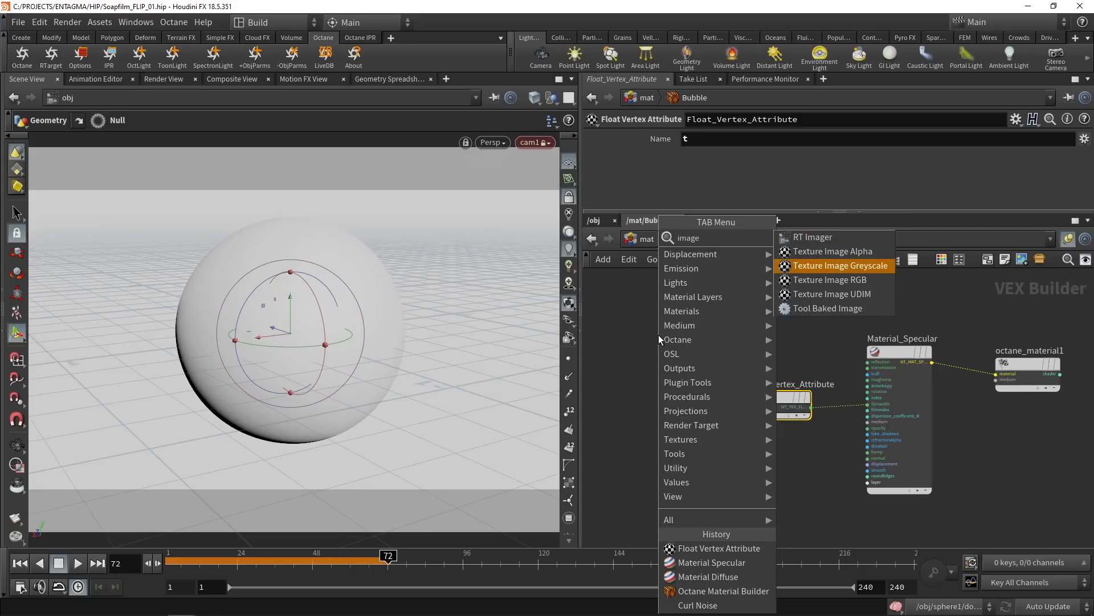
key(Return)
click(656, 336)
drag(713, 211, 714, 312)
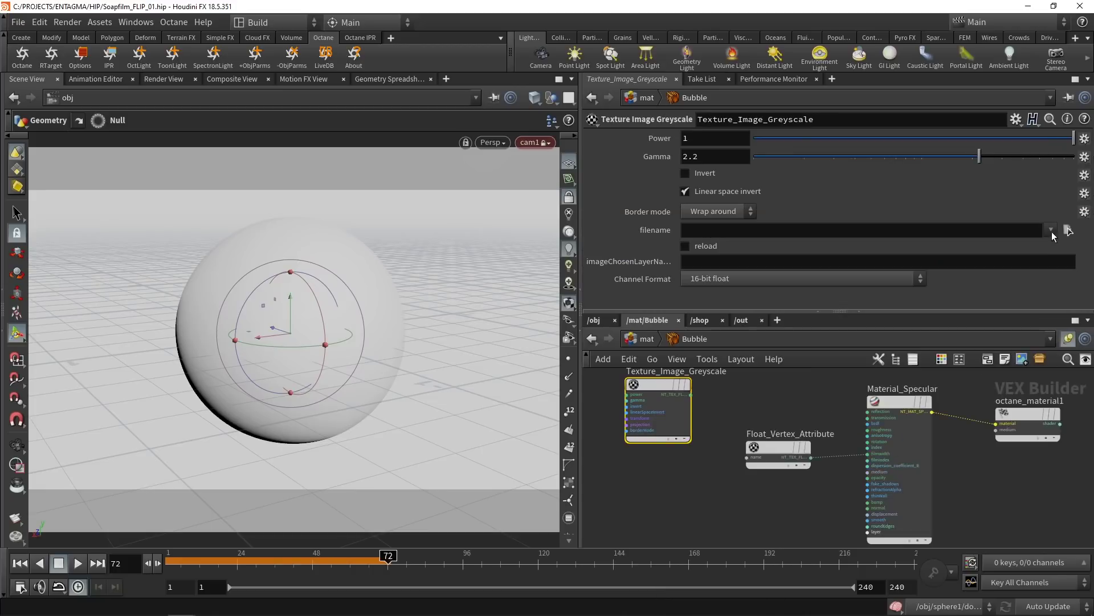
Step: Load C:/PROJECTS/HDRI/rough_plaster_brick_04_diff_8k.jpg into Texture_Image_Greyscale and connect it to Material_Specular's filmwidth input instead of the vertex attribute
click(1050, 231)
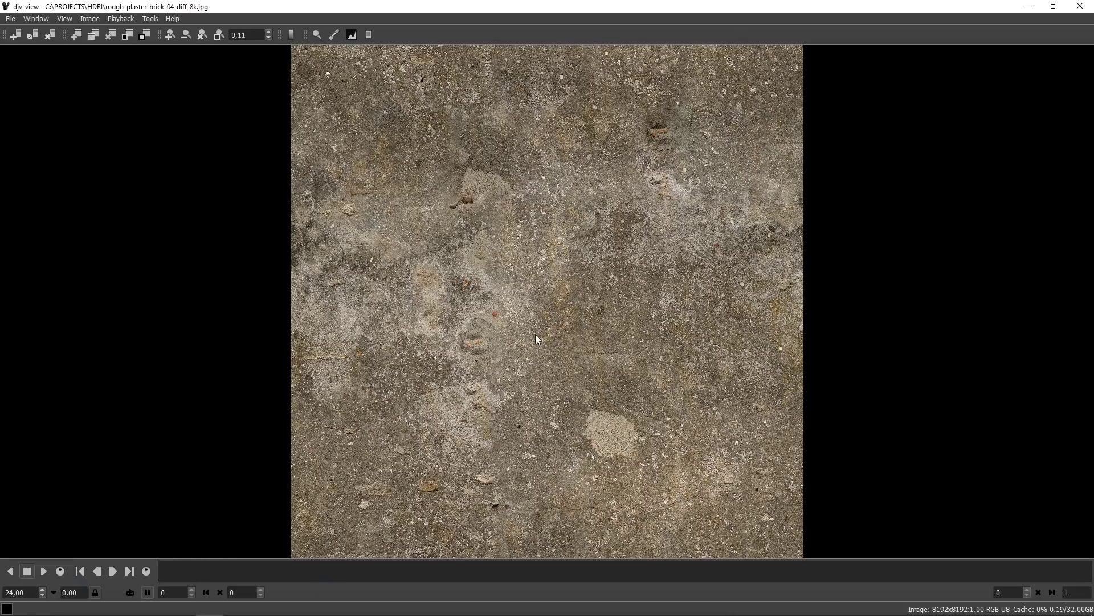
key(alt+F4)
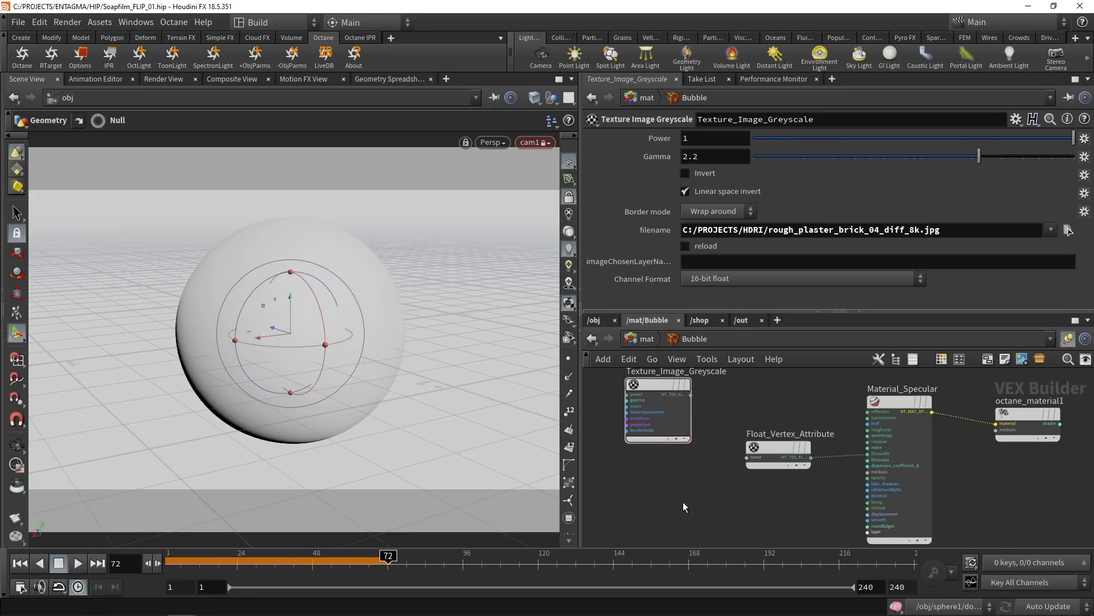
drag(763, 446, 712, 491)
drag(656, 386, 739, 408)
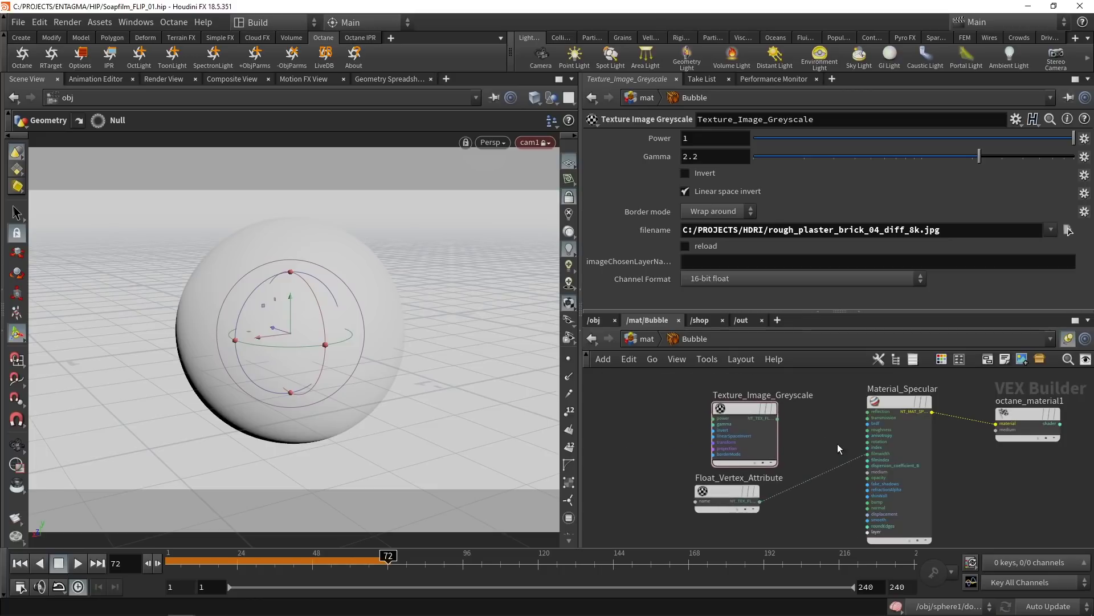
drag(867, 453, 757, 508)
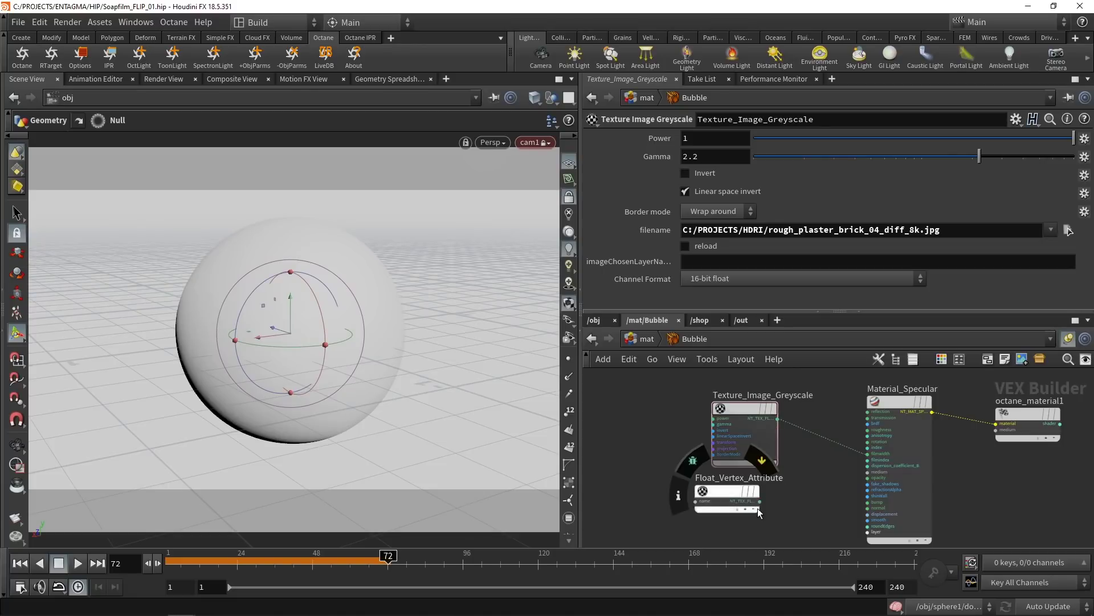
Step: Save the scene and start the Octane IPR render, keeping the texture's parameters accessible
key(ctrl+s)
click(111, 57)
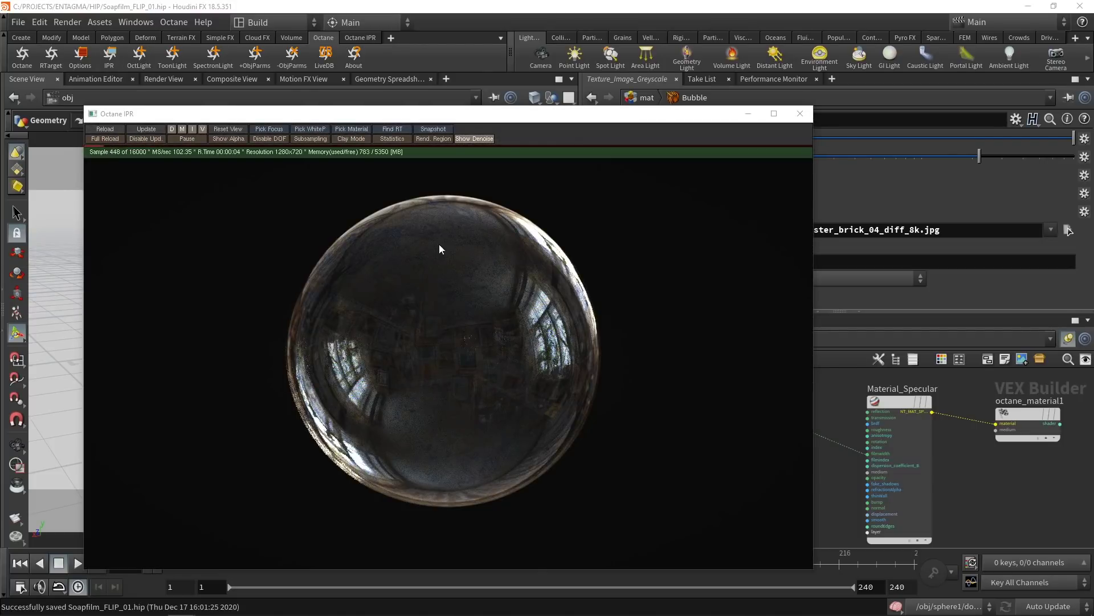
drag(612, 114, 437, 135)
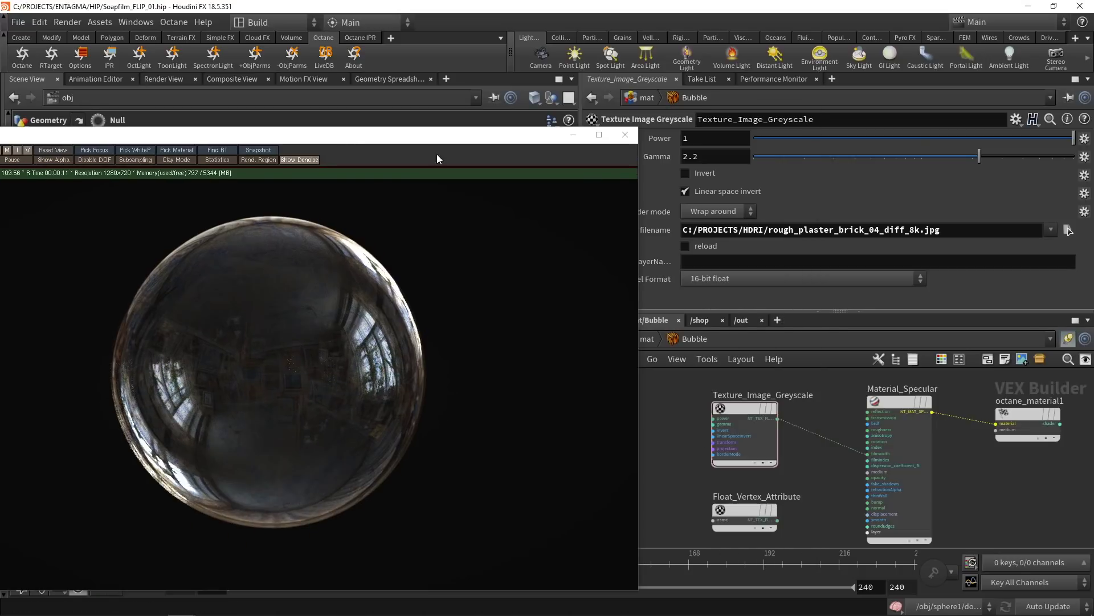
Step: Invert the greyscale plaster texture and set its gamma to 1
click(685, 173)
double_click(707, 155)
text(1)
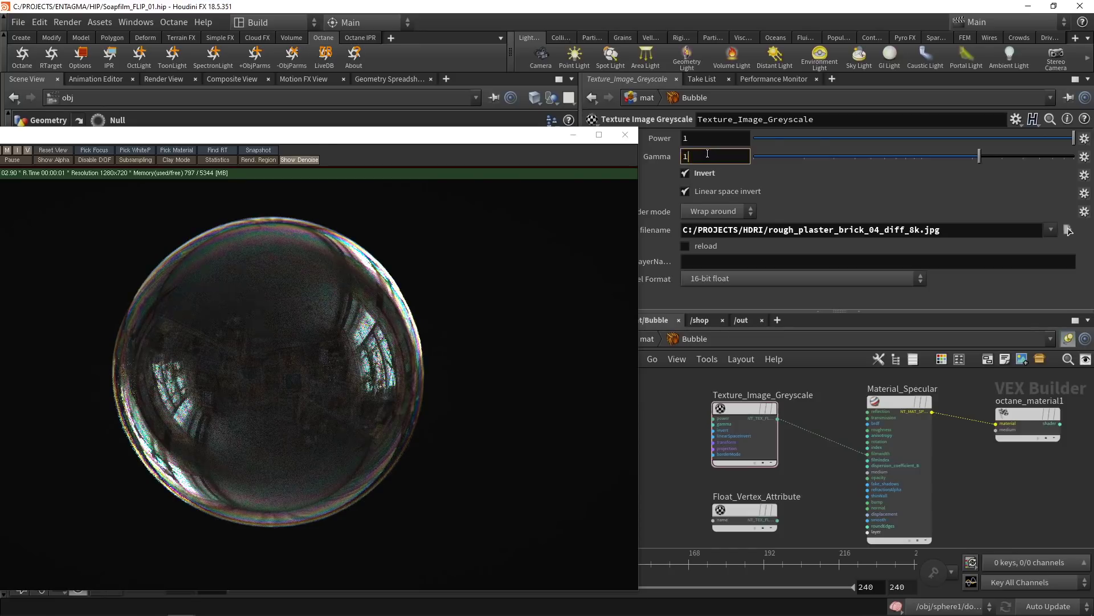
key(Return)
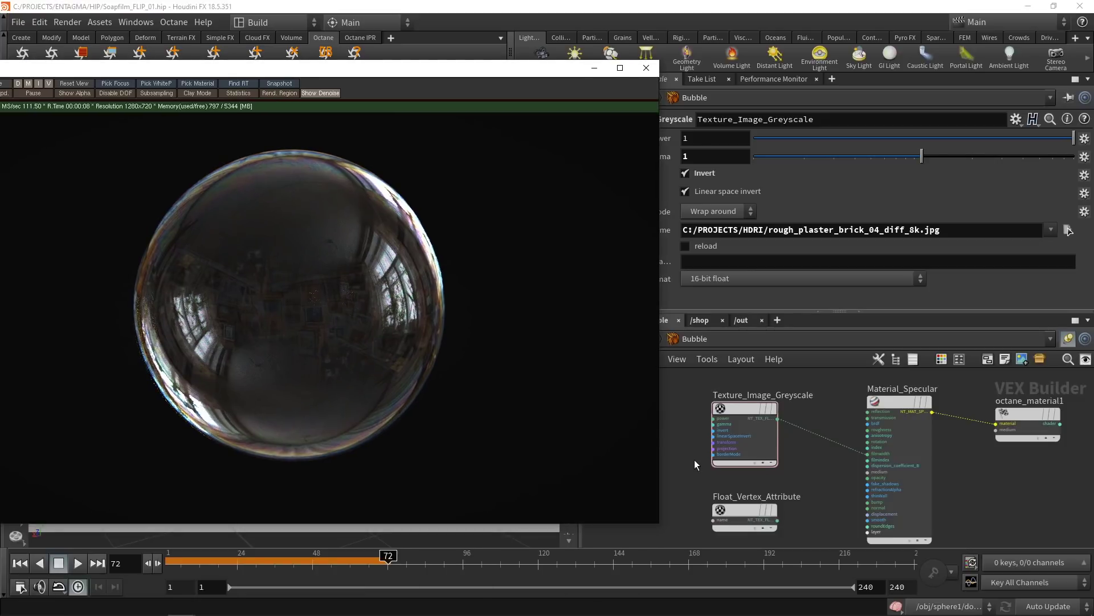
Step: Make room in the Bubble network and add a Tool Multiply Texture node between the greyscale texture and Material_Specular
middle_drag(694, 459, 854, 400)
drag(843, 513, 777, 498)
scroll(931, 441, down, 2)
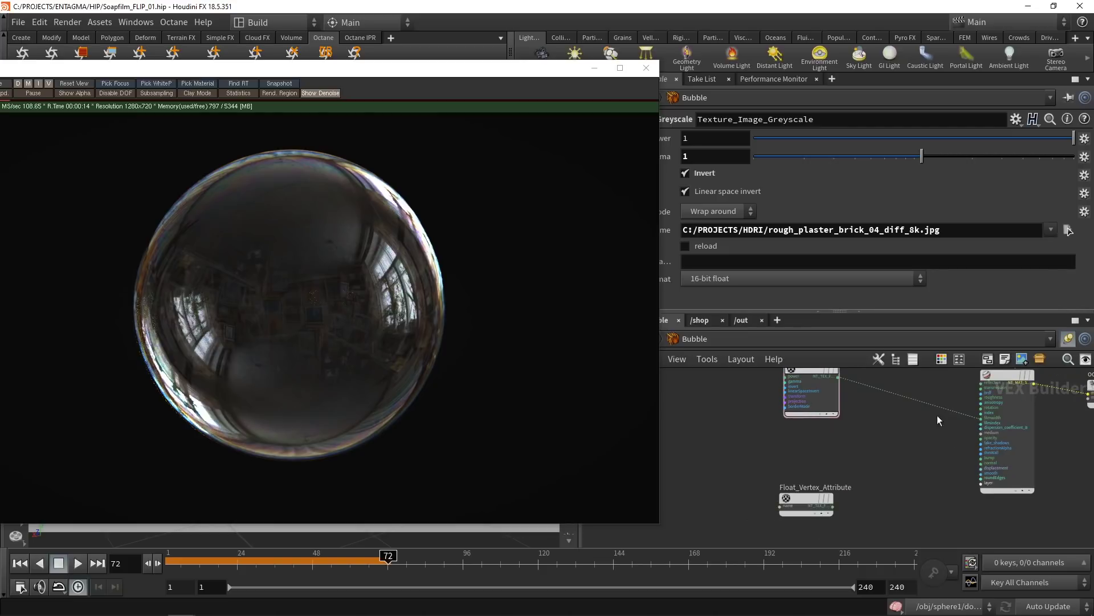
middle_drag(939, 421, 936, 452)
key(Tab)
text(mu)
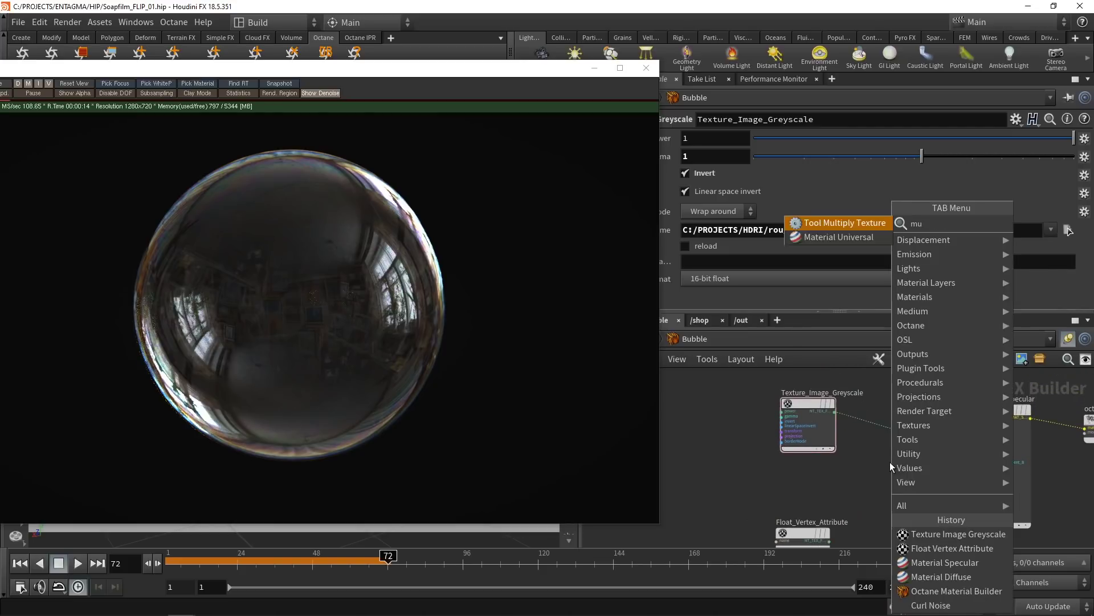
key(Return)
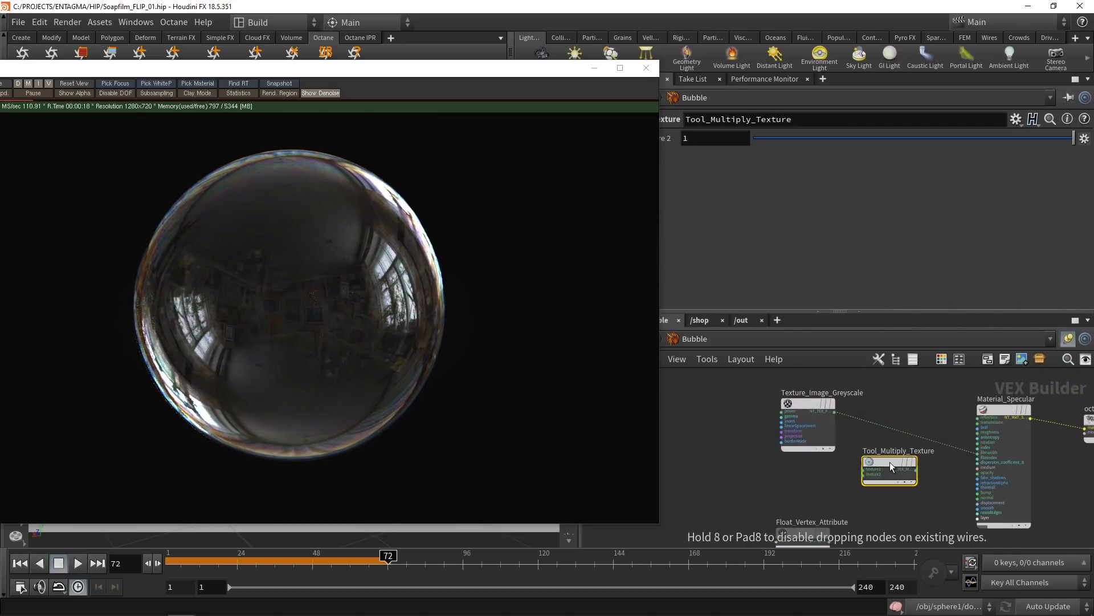
Step: Insert Tool_Multiply_Texture between the greyscale texture and Material_Specular, and feed its second input from a new Color Greyscale node set to 0.689
click(902, 428)
key(Tab)
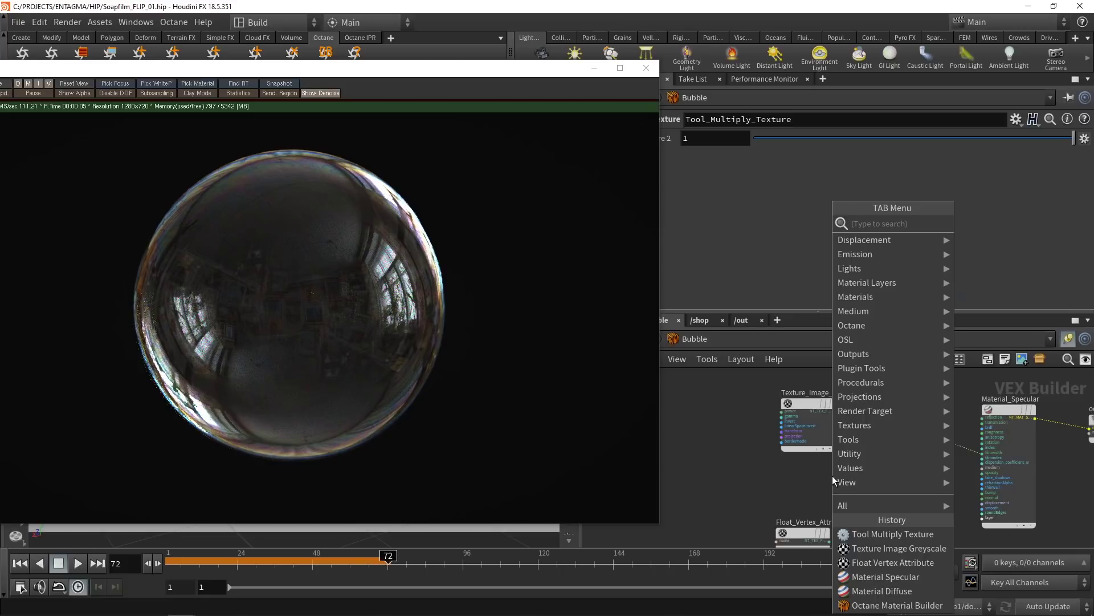
text(grey)
click(1034, 221)
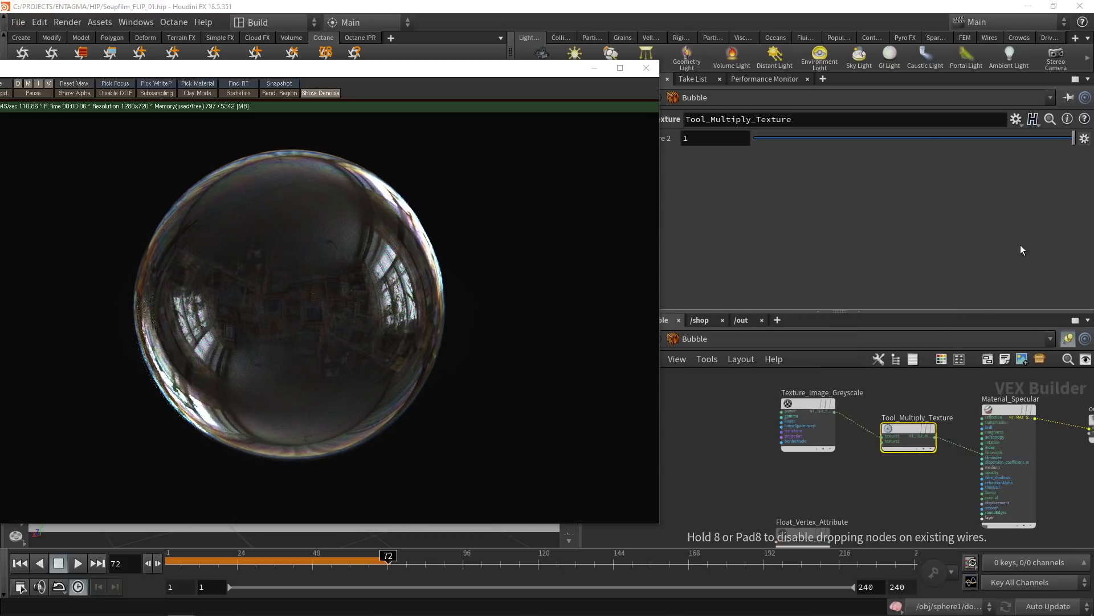
click(823, 478)
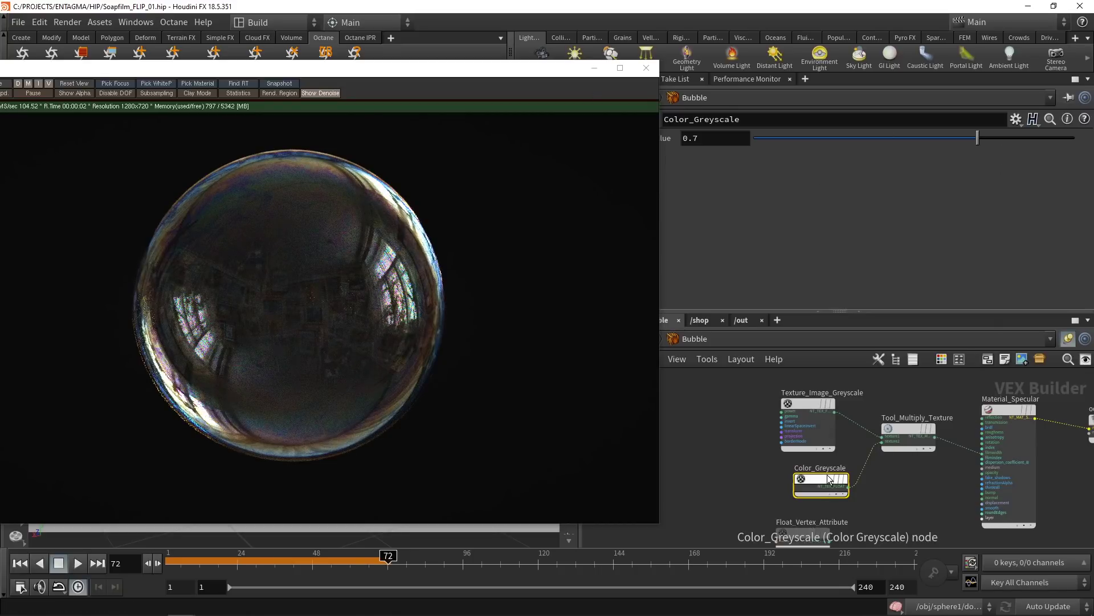
drag(821, 477, 808, 476)
drag(978, 138, 916, 139)
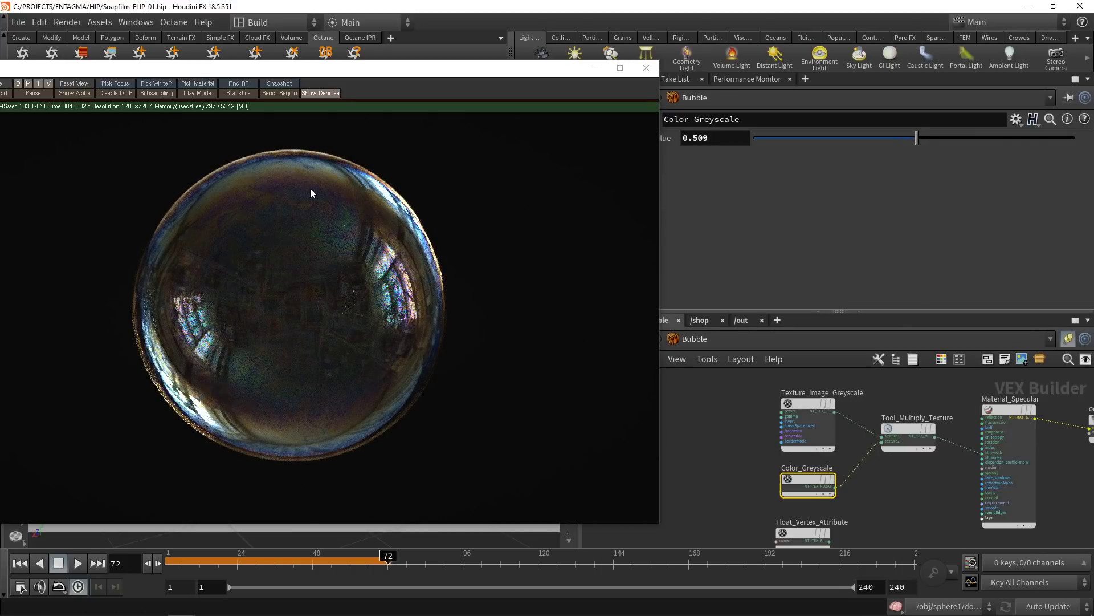
drag(916, 139, 973, 139)
Step: Duplicate Color_Greyscale together with Tool_Multiply_Texture and connect Float_Vertex_Attribute to the copied multiply node's first input
middle_drag(895, 518, 886, 500)
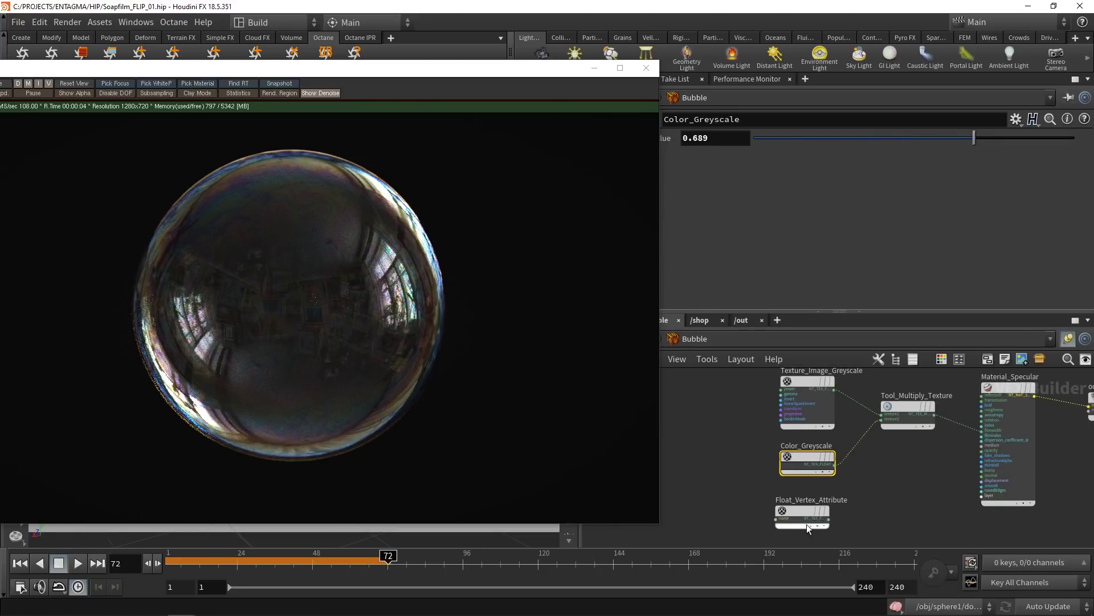
scroll(877, 504, down, 1)
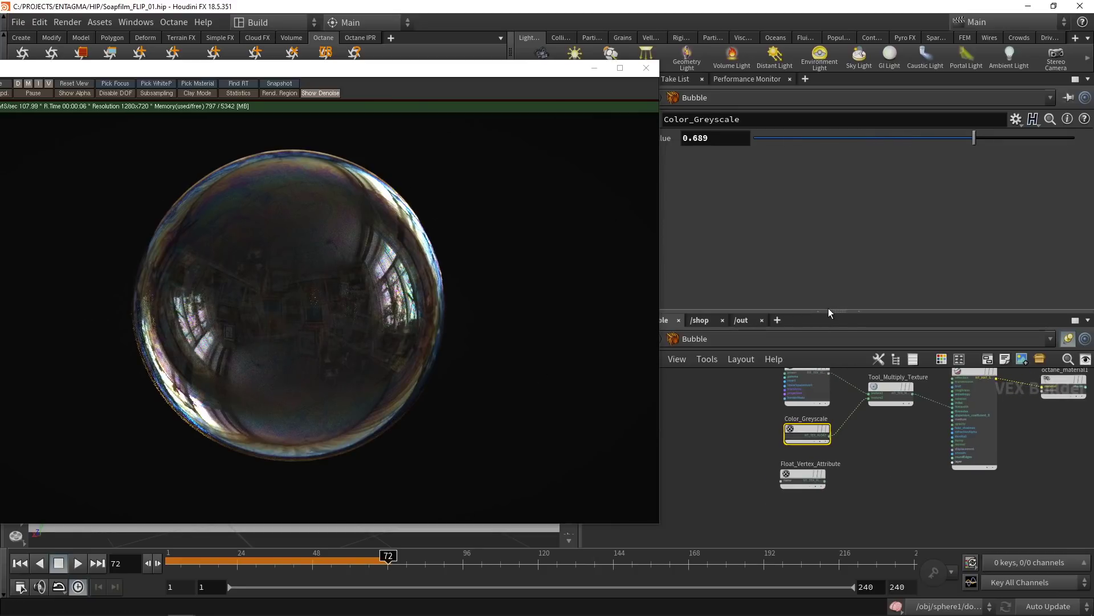
drag(836, 310, 837, 259)
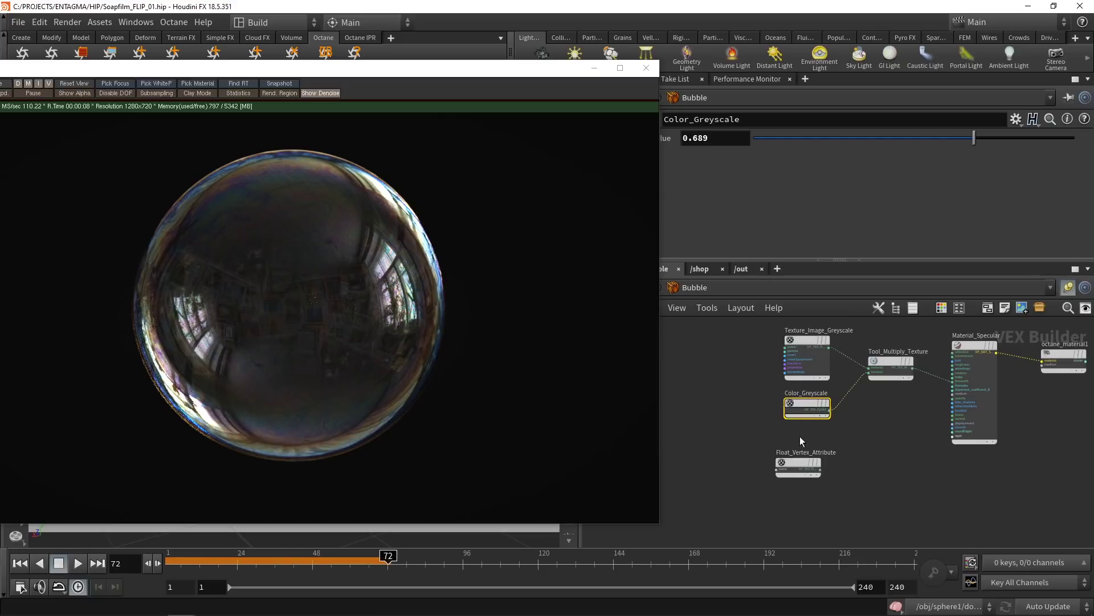
shift+click(890, 368)
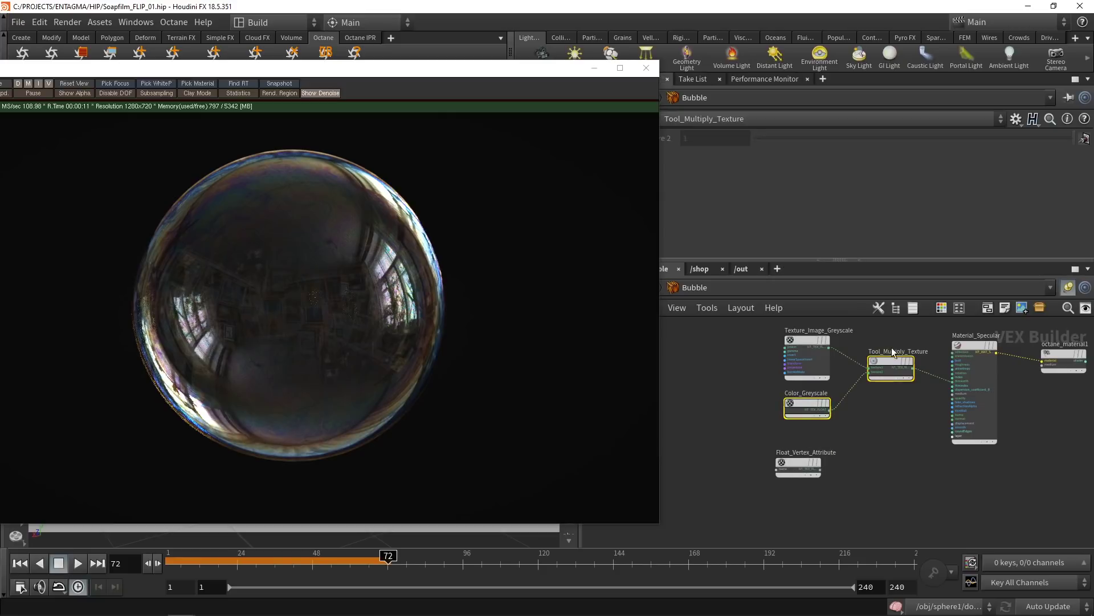
key(ctrl+c)
key(ctrl+v)
click(850, 473)
click(820, 468)
click(878, 487)
Step: Arrange the two multiply branches in aligned columns, leaving free space before Material_Specular
drag(894, 479, 873, 479)
drag(811, 519, 797, 515)
key(l)
key(Delete)
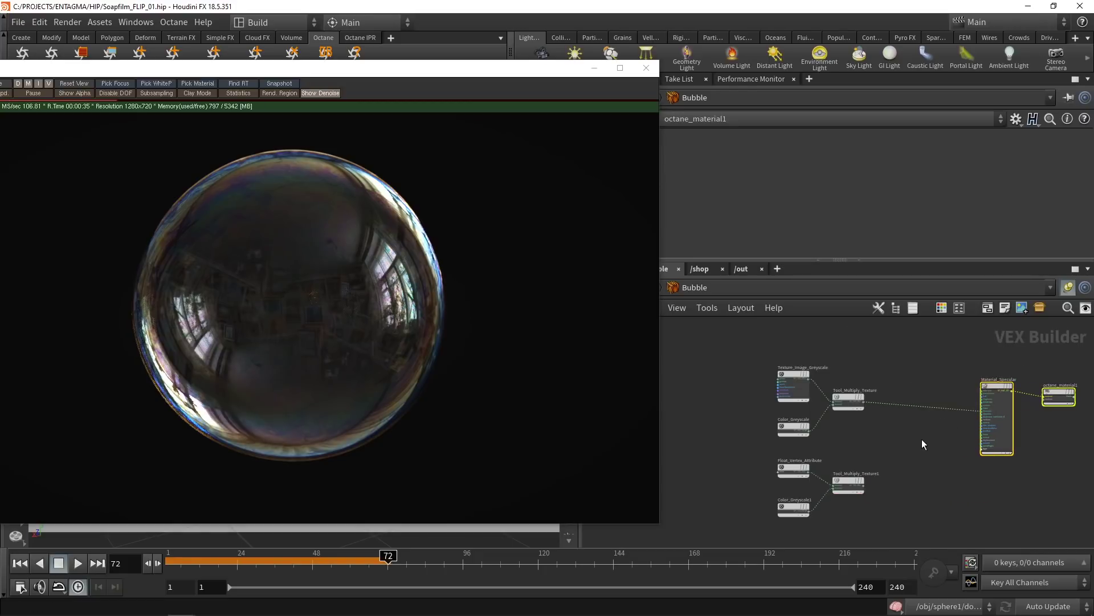
Step: Add a Tool Add node and connect the outputs of both multiply branches to its inputs
key(Tab)
text(add)
key(Return)
click(919, 440)
click(863, 485)
click(889, 500)
Step: Duplicate Color_Greyscale1 with its multiply node, place the copies after Tool_Add, and connect Tool_Add to the new multiply node
middle_drag(889, 501, 835, 462)
drag(820, 526, 737, 460)
key(ctrl+c)
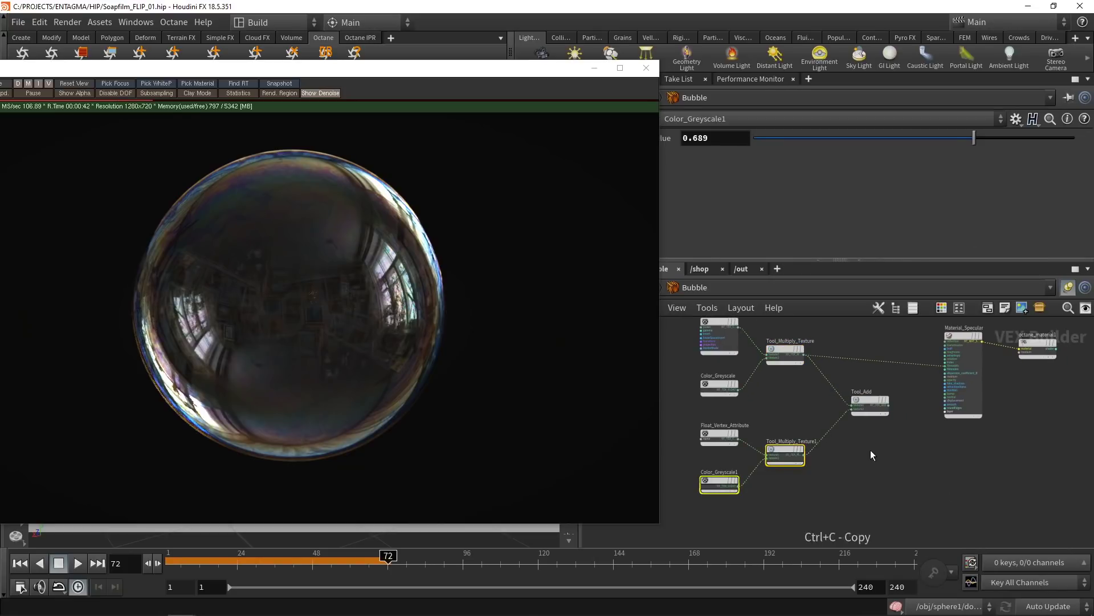
key(ctrl+v)
click(933, 401)
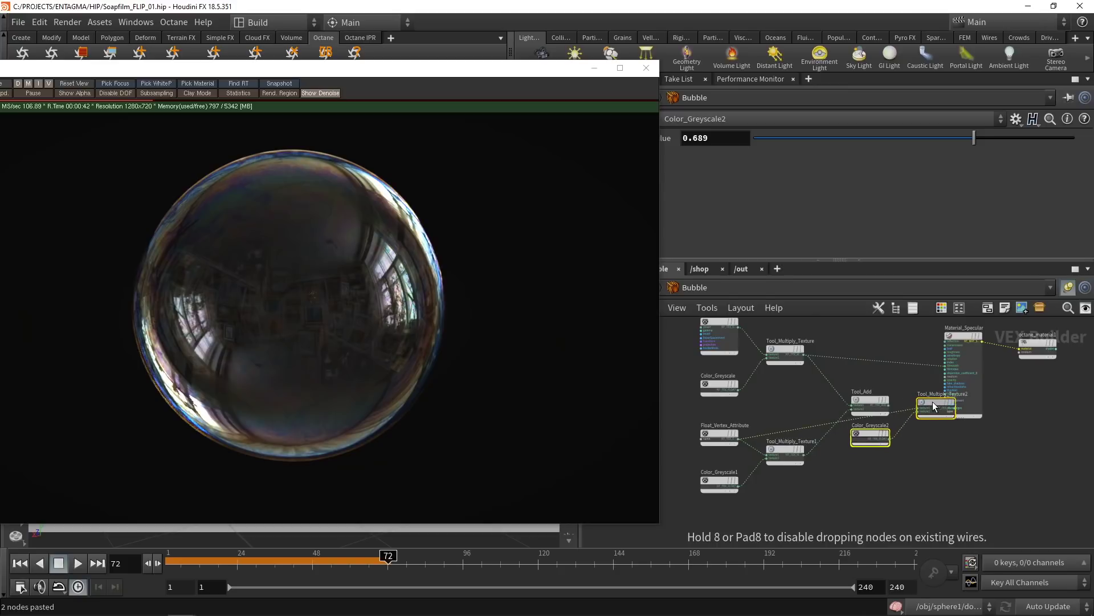
click(881, 406)
drag(920, 409, 891, 411)
Step: Move Material_Specular and octane_material1 aside and connect Tool_Multiply_Texture2 to Material_Specular's filmwidth input
middle_drag(941, 444, 868, 471)
click(894, 408)
shift+click(969, 370)
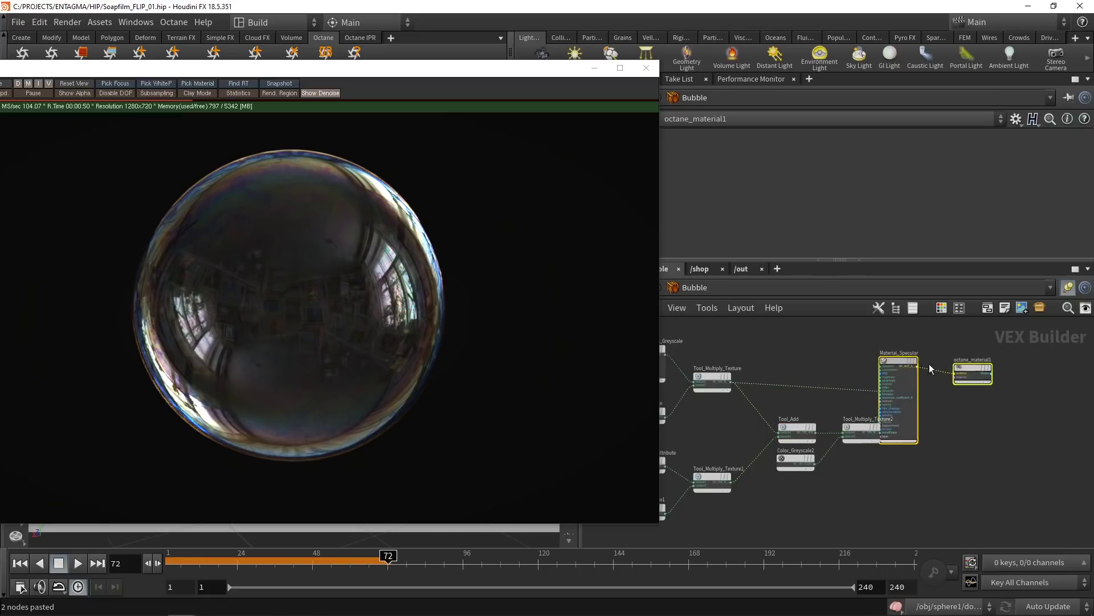
drag(930, 364, 985, 371)
drag(882, 433, 938, 414)
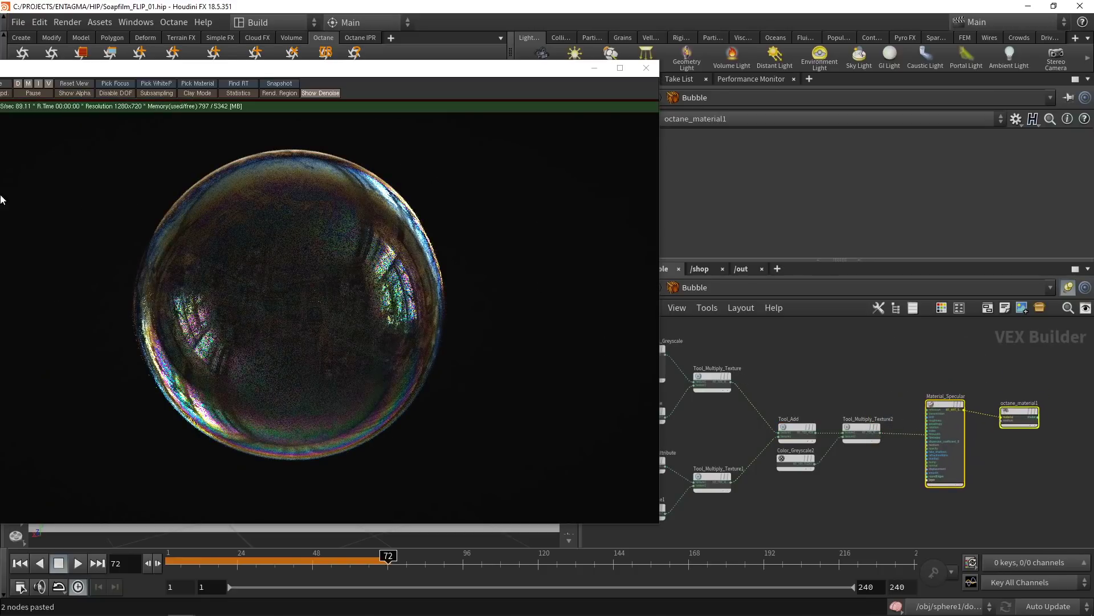
Step: Uncover the Bubble network, then set the texture branch's Color_Greyscale to 1 and the vertex attribute branch's Color_Greyscale1 to 2
drag(37, 67, 65, 71)
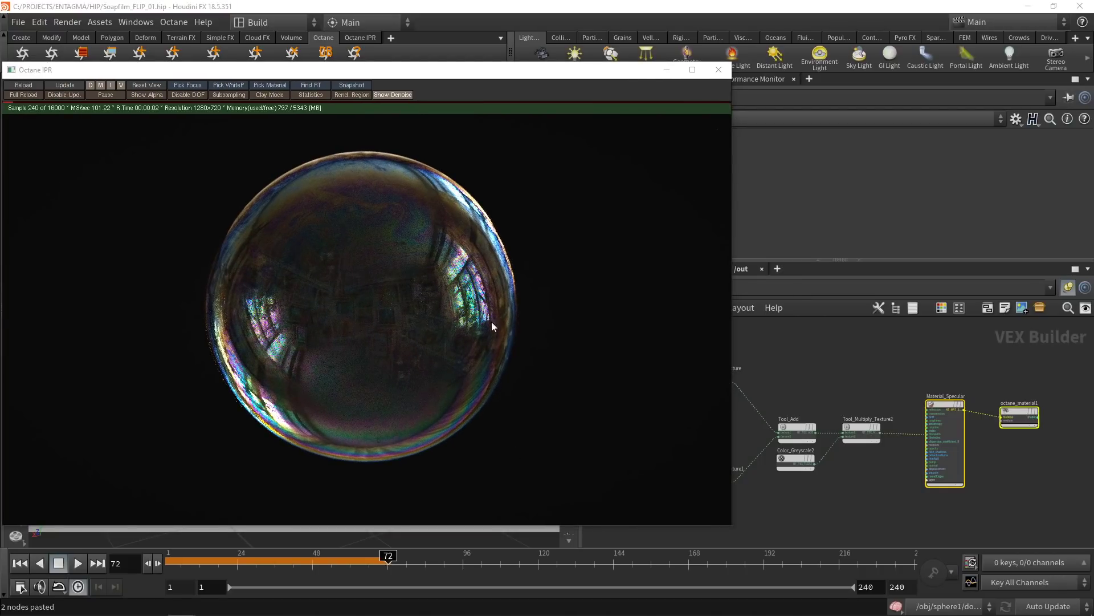
drag(541, 78, 356, 55)
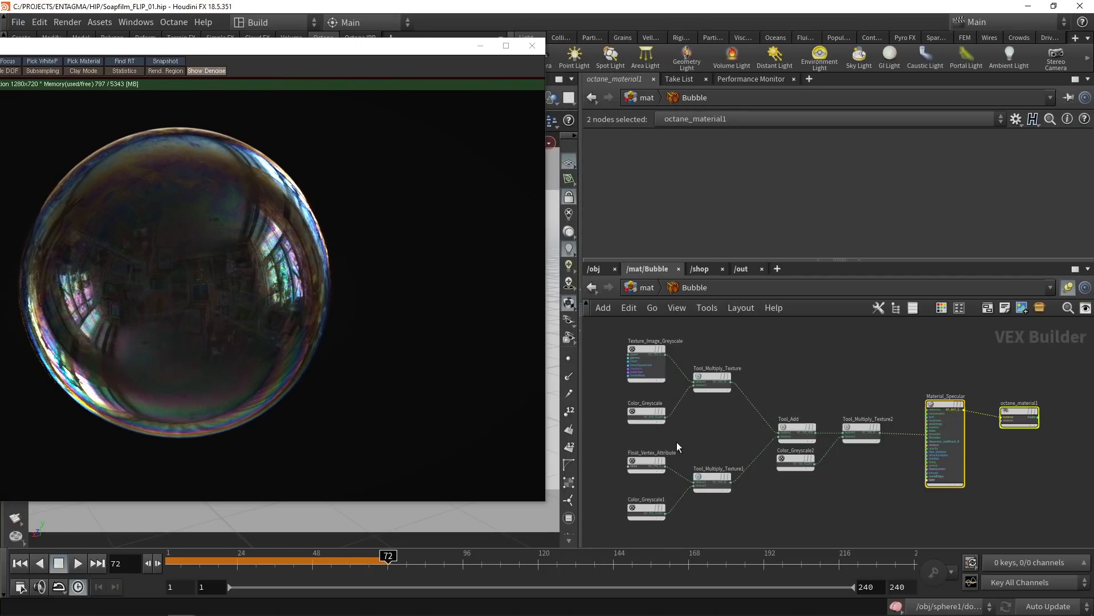
click(645, 413)
double_click(717, 139)
text(1)
key(Return)
click(646, 509)
double_click(717, 139)
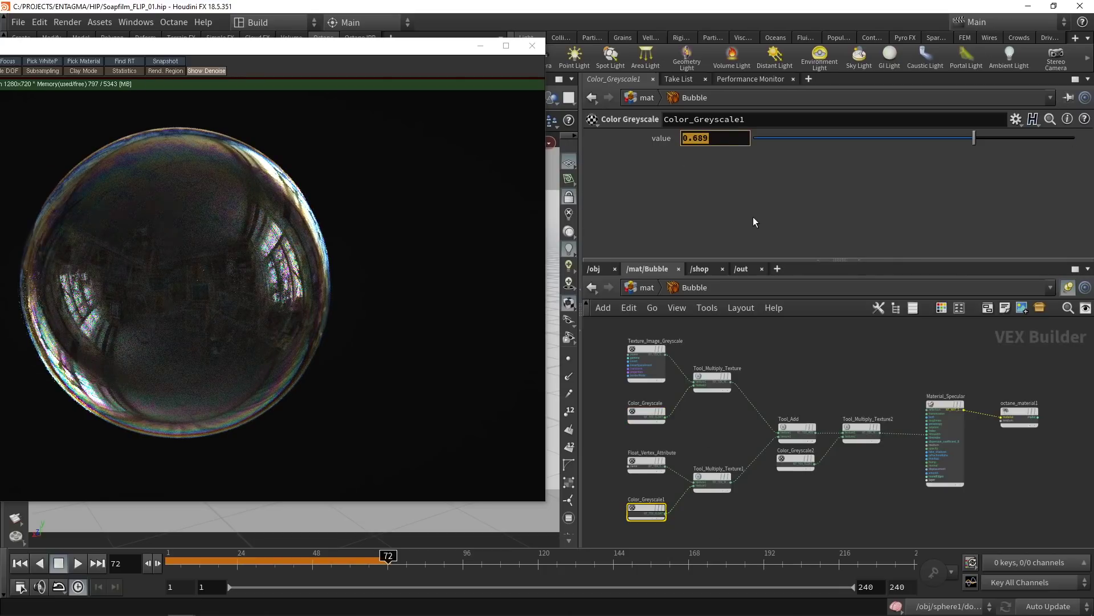
text(2)
key(Return)
Step: Move Color_Greyscale2 slightly away from Tool_Add and set its value to 0.33
drag(792, 463, 794, 474)
drag(694, 137, 726, 138)
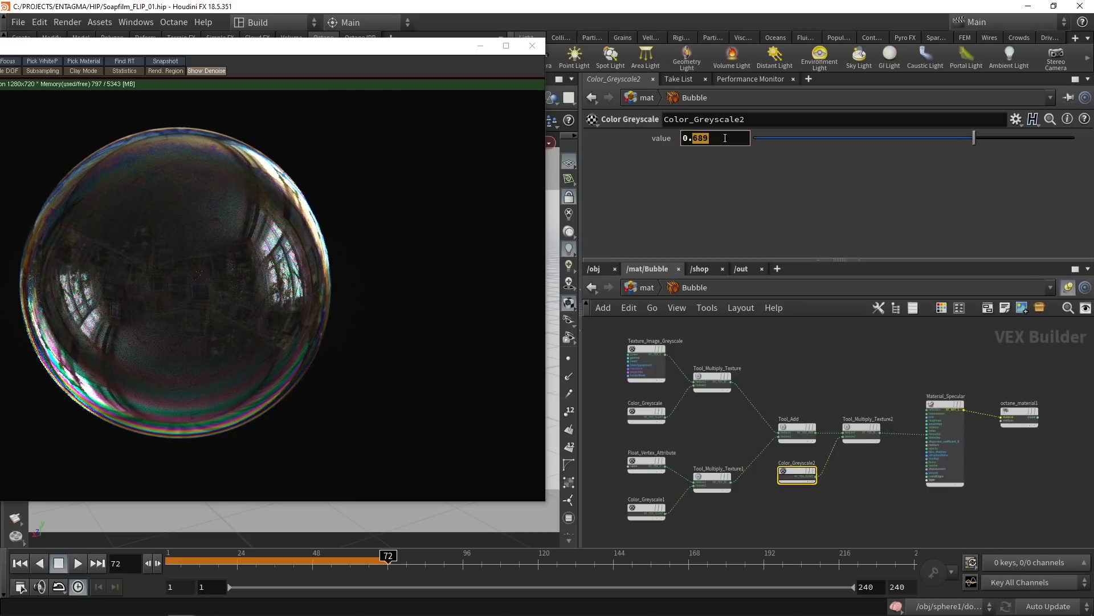
text(33)
key(Return)
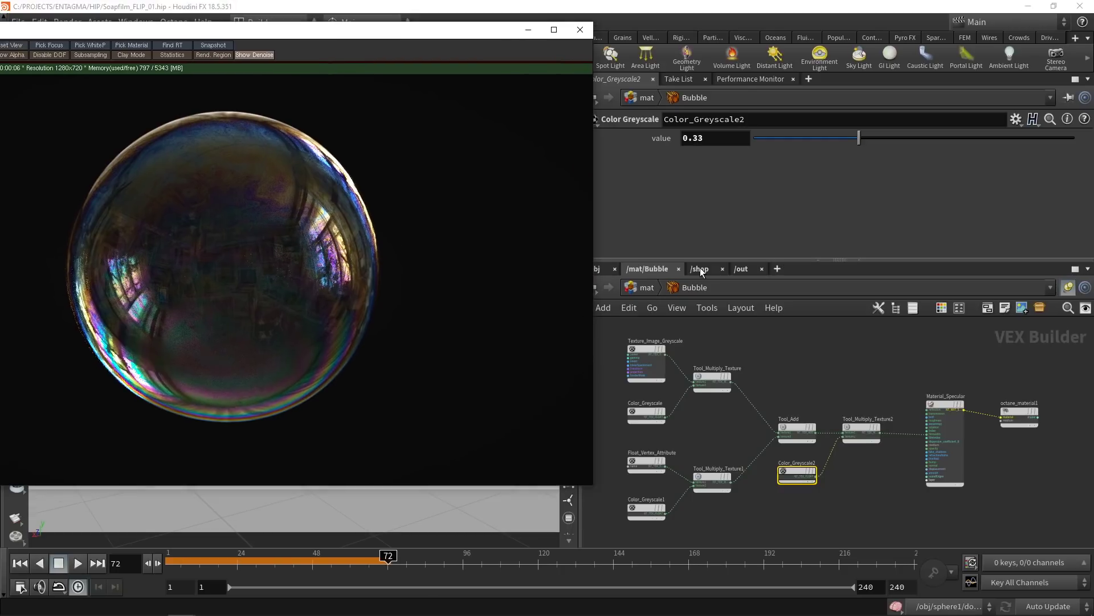
Step: In octane_rendertarget_dl1's imager settings, choose the Kodak|Portra 800CD response curve with neutral response enabled
click(700, 268)
click(795, 423)
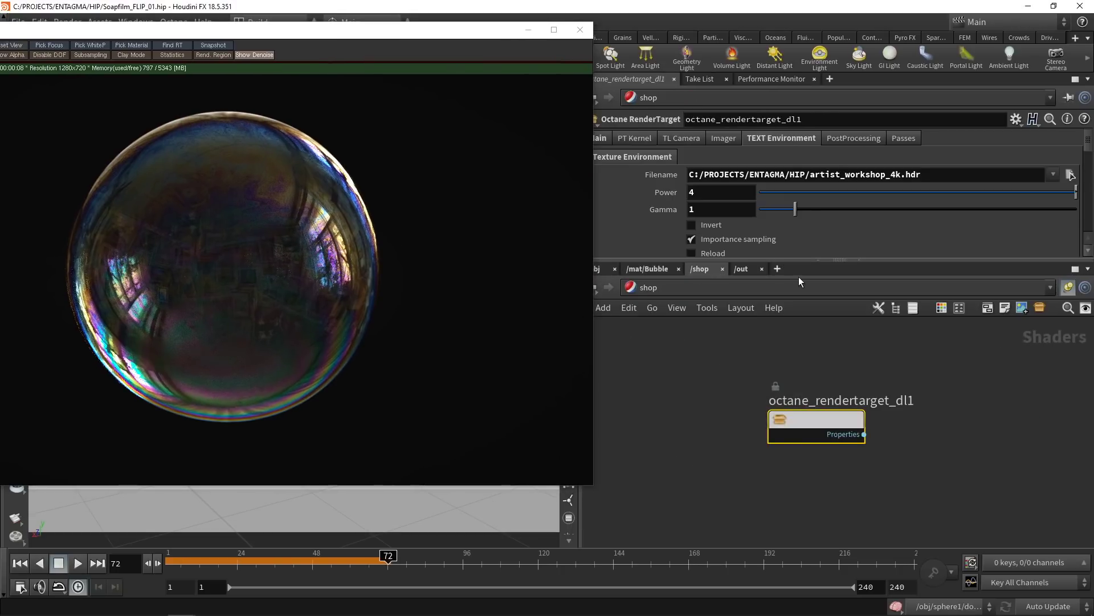
click(724, 138)
drag(766, 286, 766, 409)
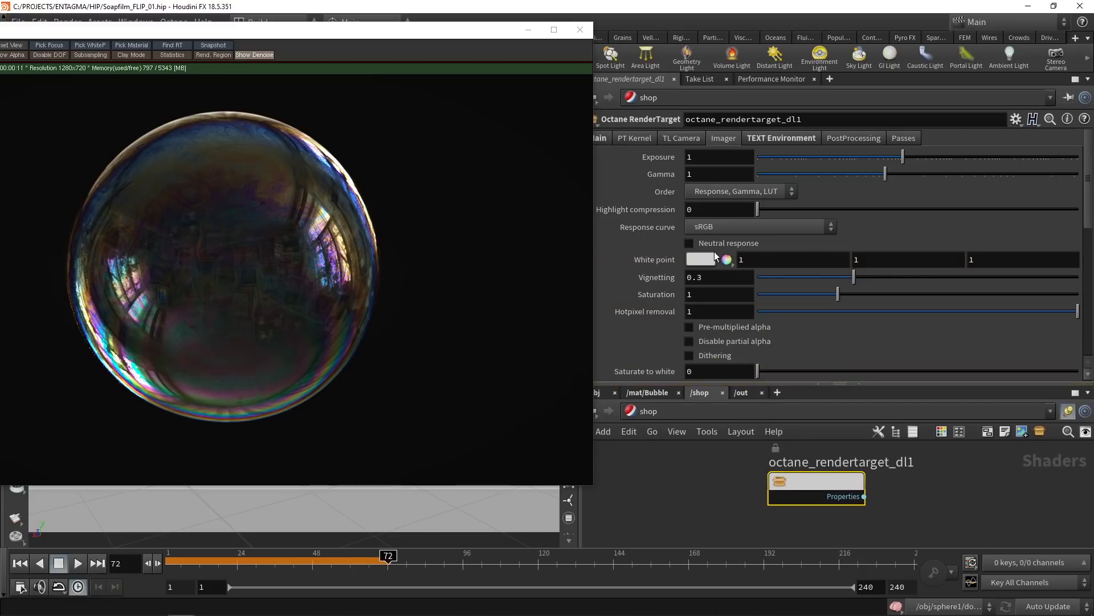
click(763, 192)
click(762, 205)
click(763, 225)
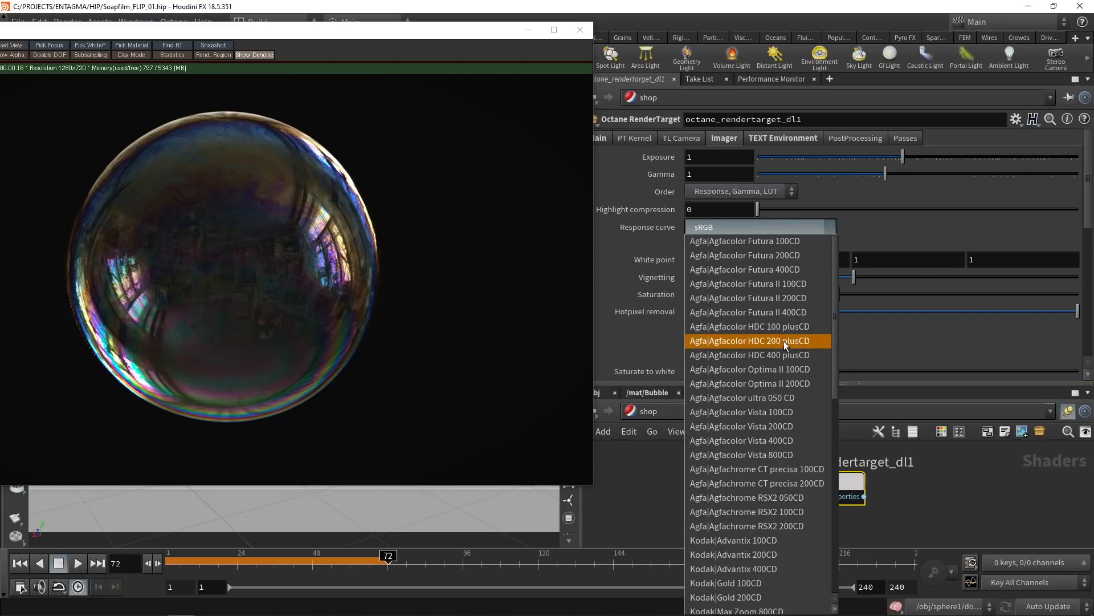
scroll(795, 564, down, 2)
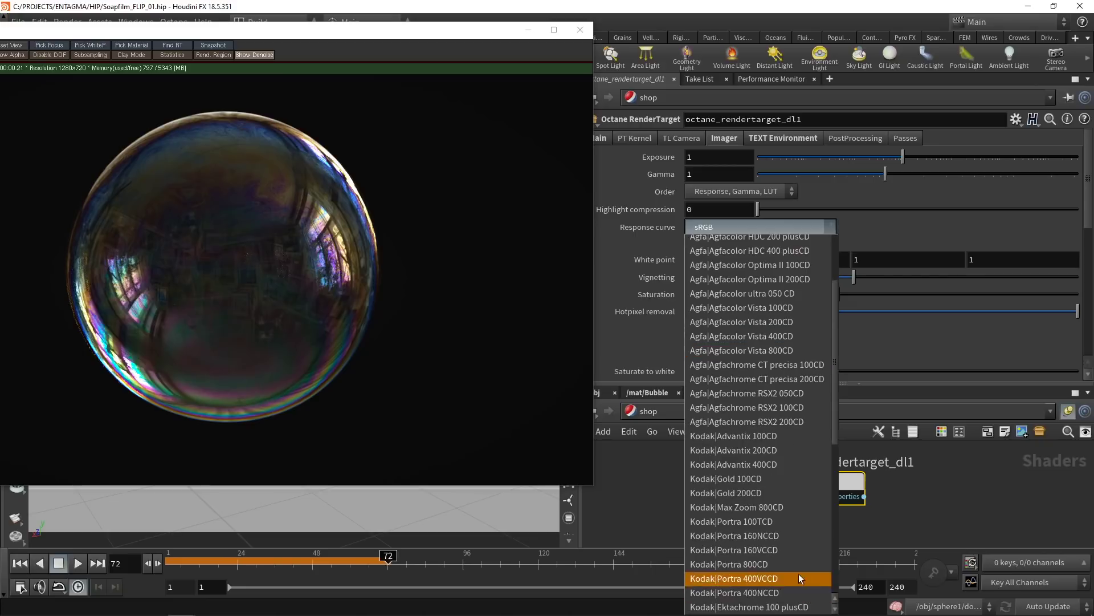
click(771, 563)
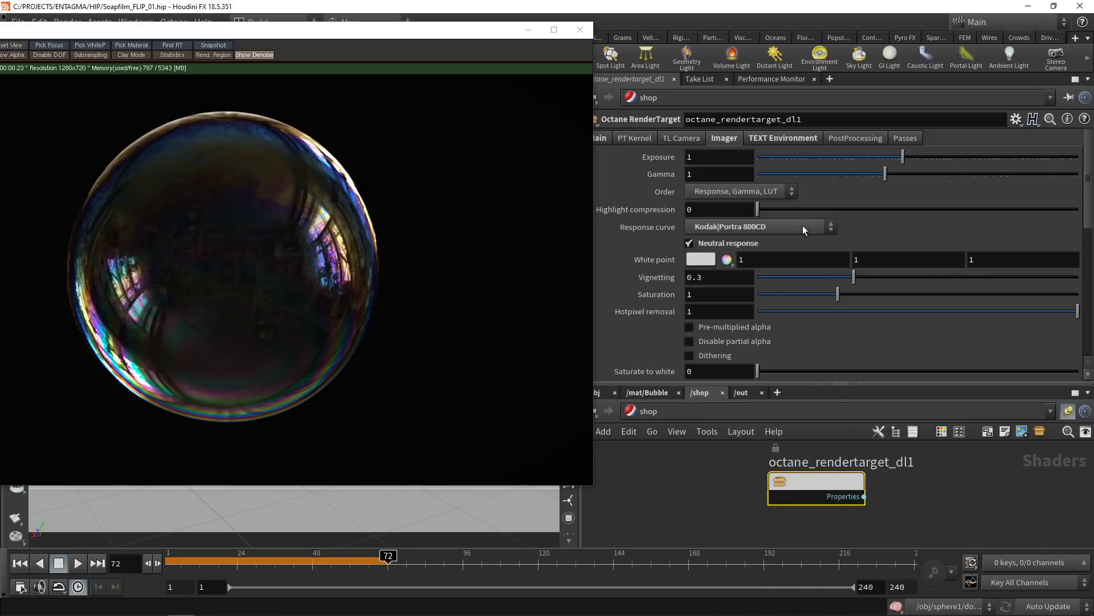
Step: Set the imager's exposure to about 2.96, gamma to about 0.74 and saturation to 1.1
drag(898, 159, 868, 172)
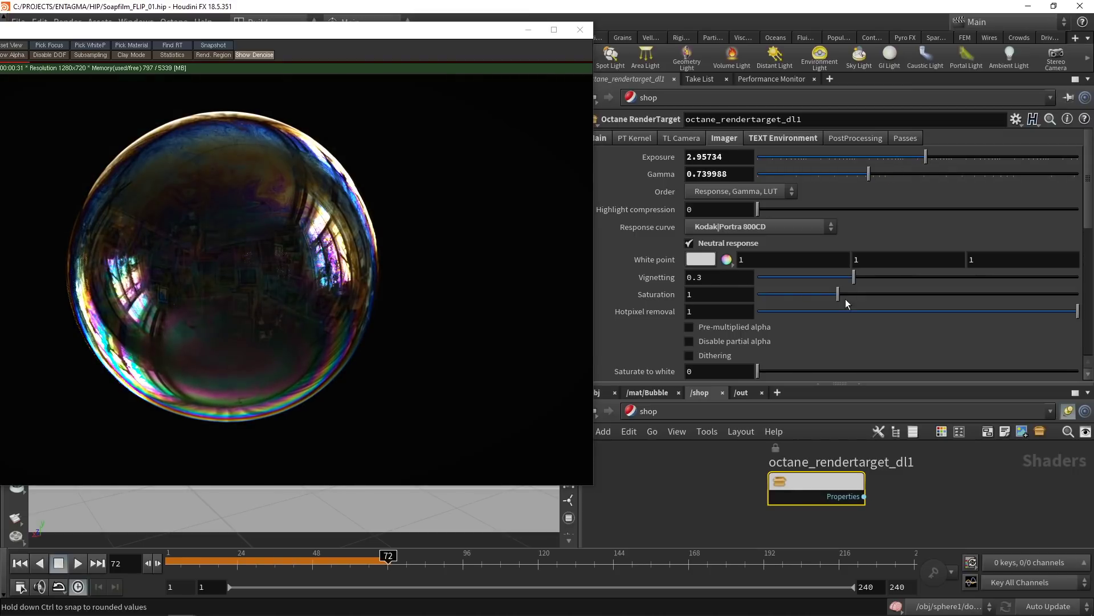
drag(838, 293, 857, 293)
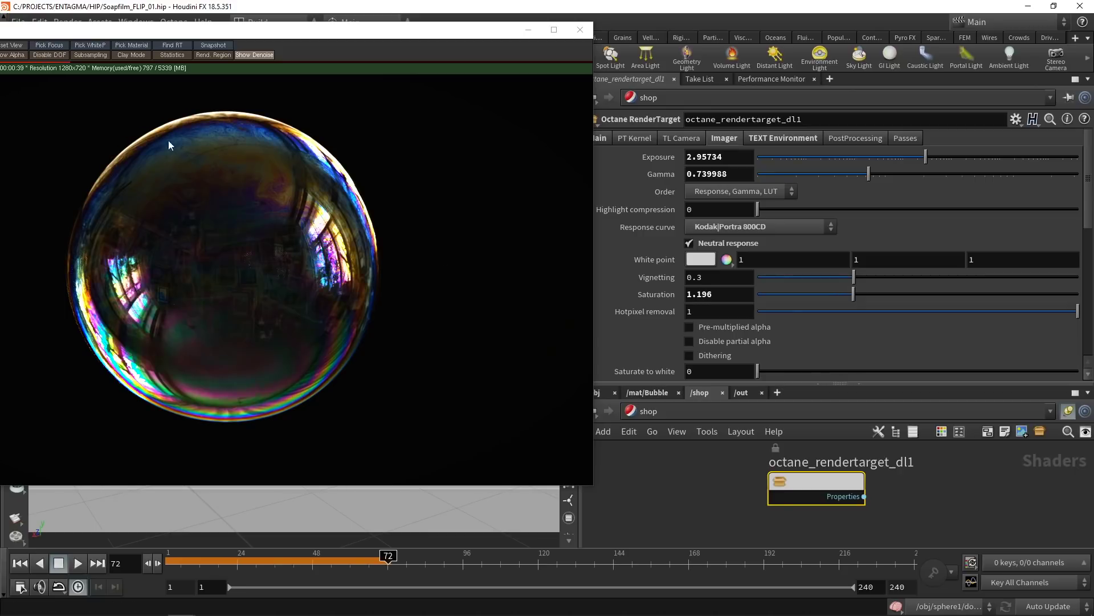
click(719, 294)
text(1.1)
key(Return)
Step: Set the imager's highlight compression to 1 and saturate to white to 0.25, and save the scene
drag(759, 209, 1080, 212)
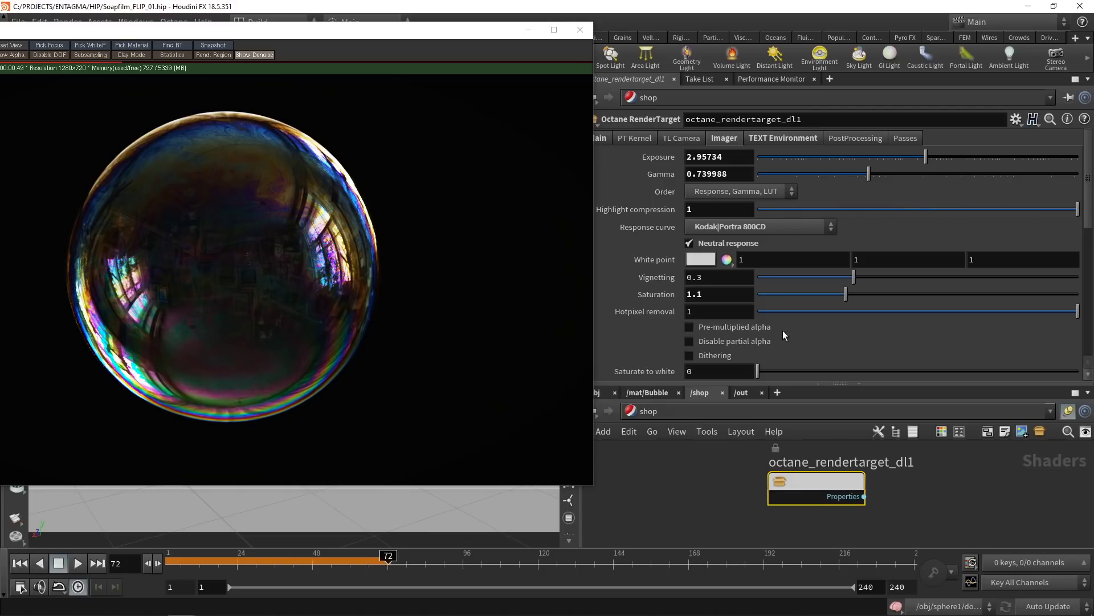
drag(759, 371, 835, 381)
click(723, 371)
key(BackSpace)
text(5)
key(Return)
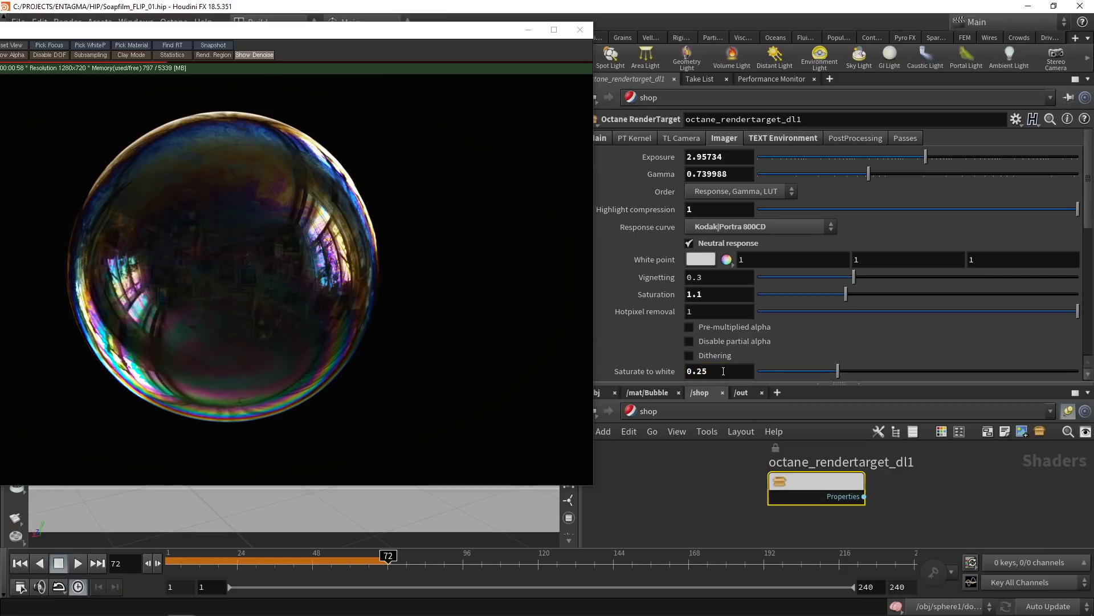
key(ctrl+s)
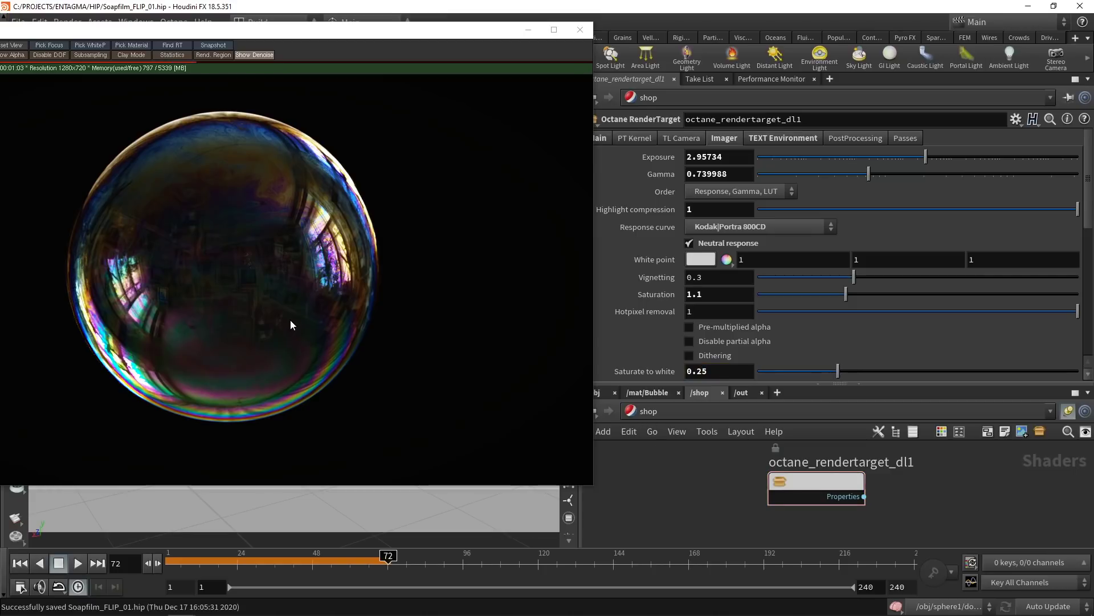
Step: Return to the enlarged Bubble network and move the film-width mixing nodes well apart from Material_Specular and octane_material1
click(636, 393)
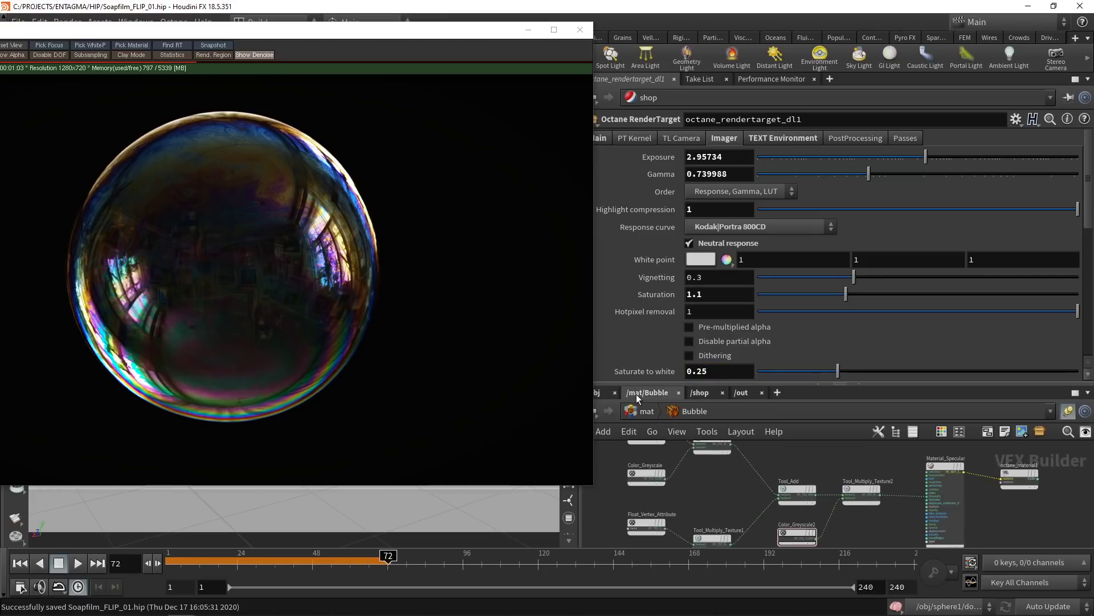
drag(789, 386, 789, 212)
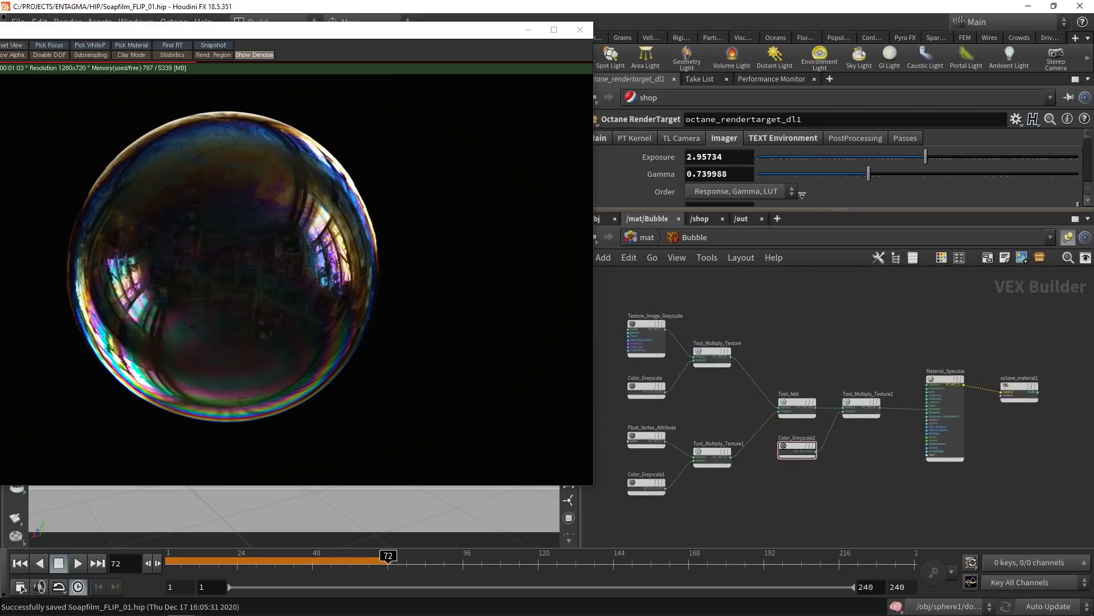
key(h)
drag(637, 300, 869, 507)
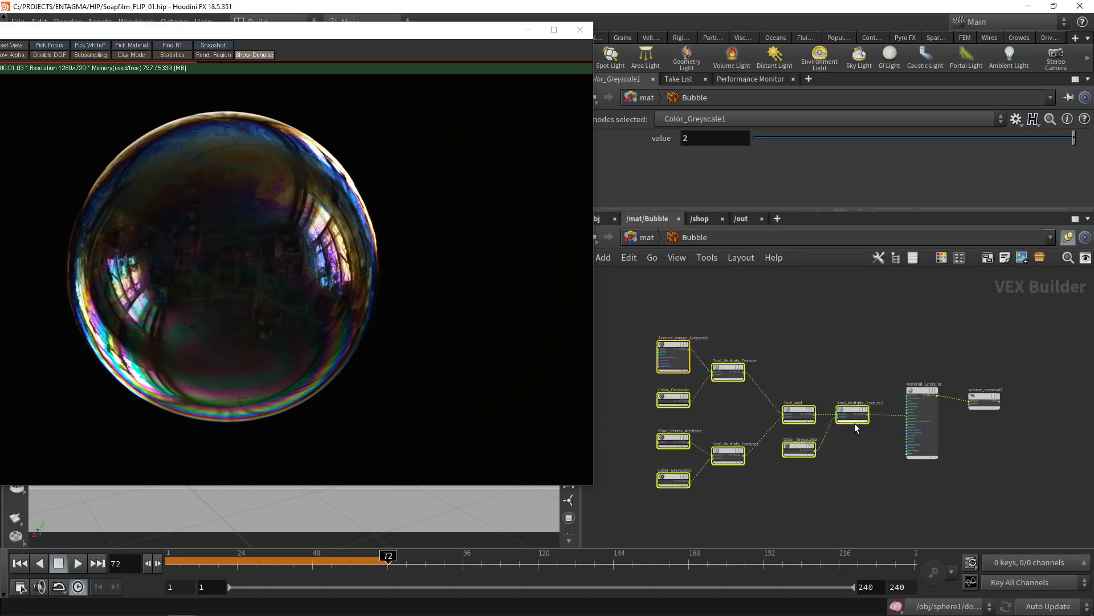
drag(846, 406, 824, 325)
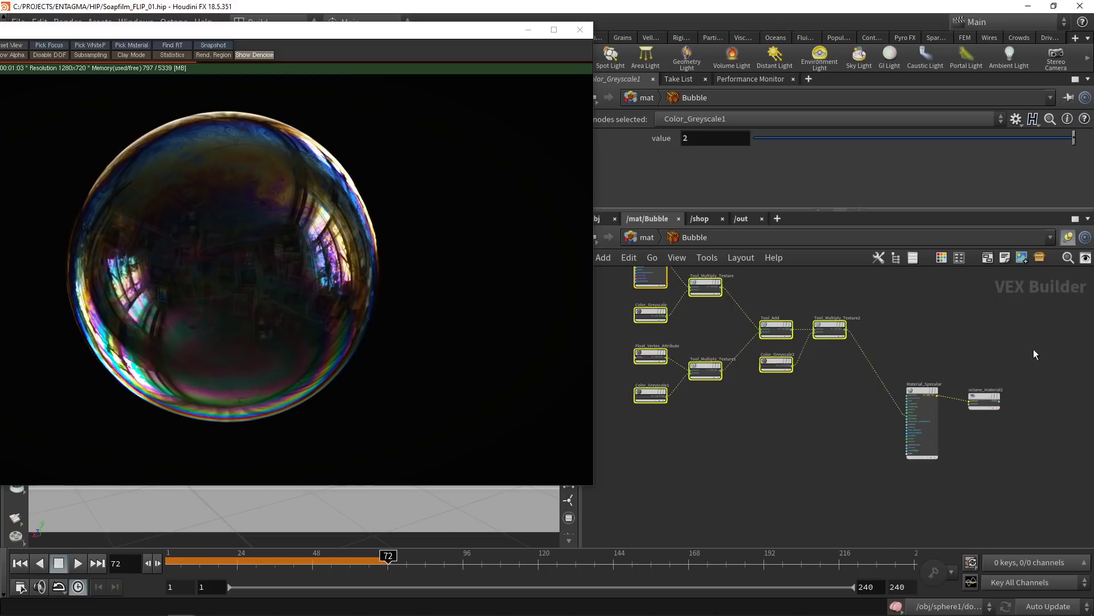
drag(1034, 354, 900, 463)
drag(922, 410, 935, 464)
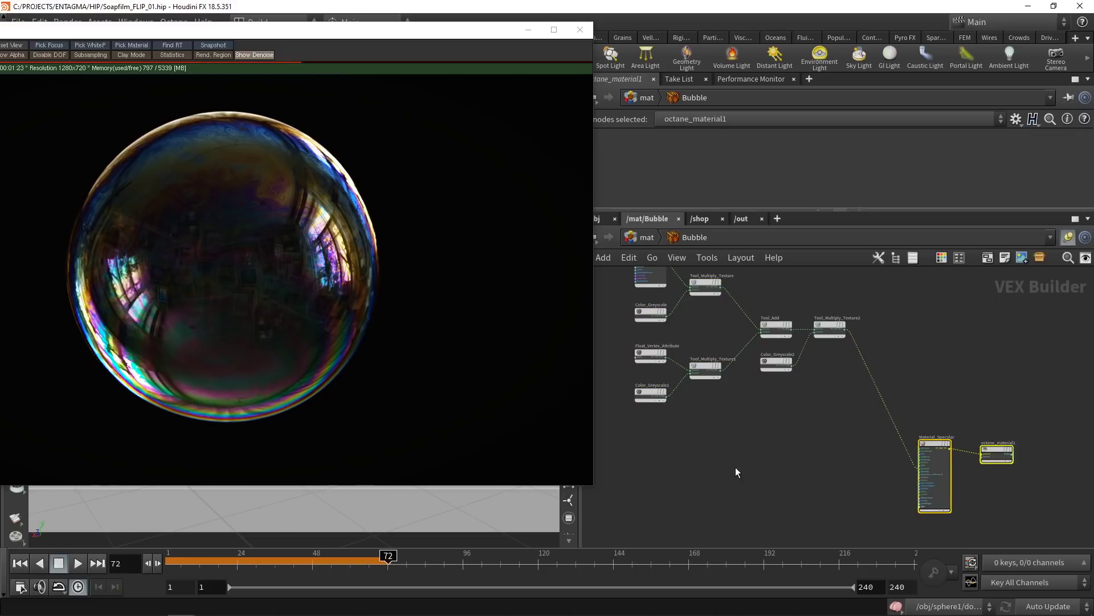
Step: Duplicate the film-width mixing nodes without the greyscale image texture, place the copies below the originals, and save the scene
middle_drag(736, 481, 757, 457)
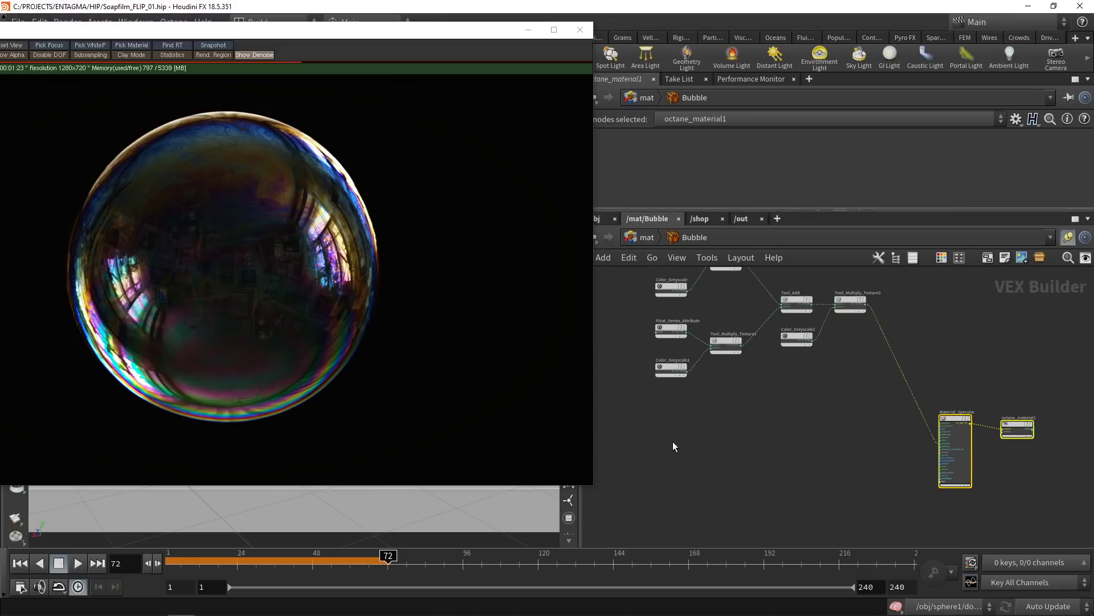
key(h)
drag(693, 394, 843, 326)
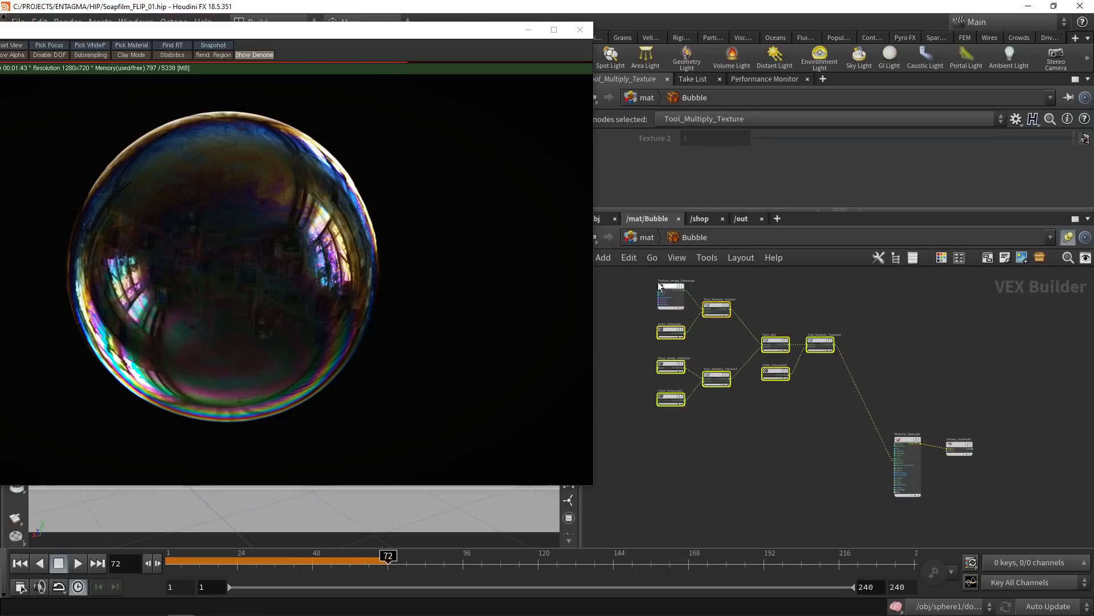
key(ctrl+c)
key(ctrl+v)
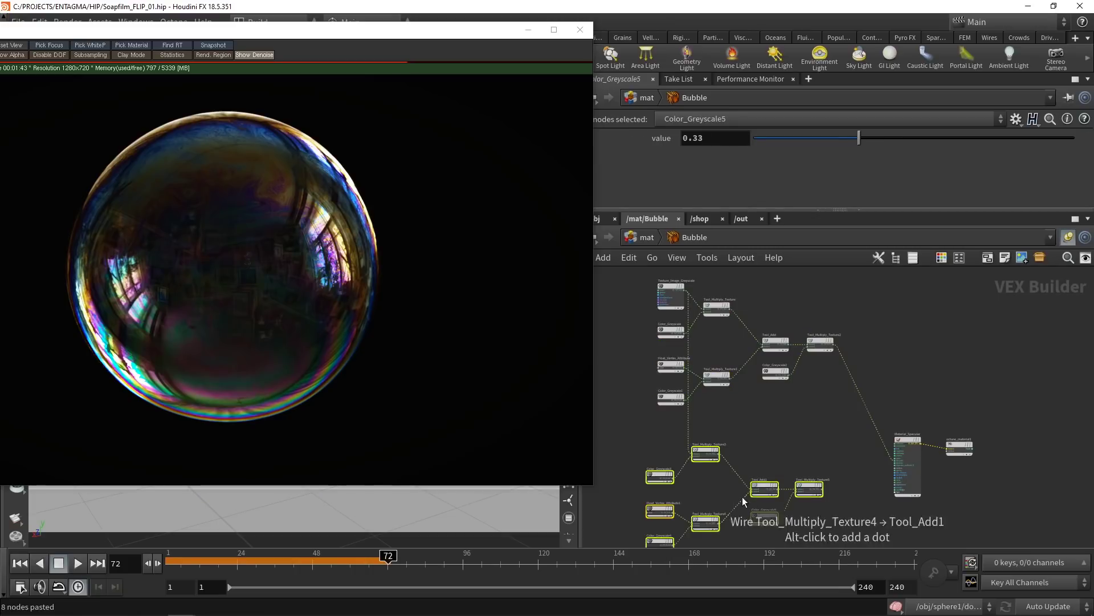
click(800, 445)
key(ctrl+s)
Step: Wire the duplicated network's final multiply into Material_Specular's film width and move the copied nodes further down
drag(820, 494, 907, 455)
middle_drag(629, 425, 711, 397)
middle_drag(821, 409, 851, 342)
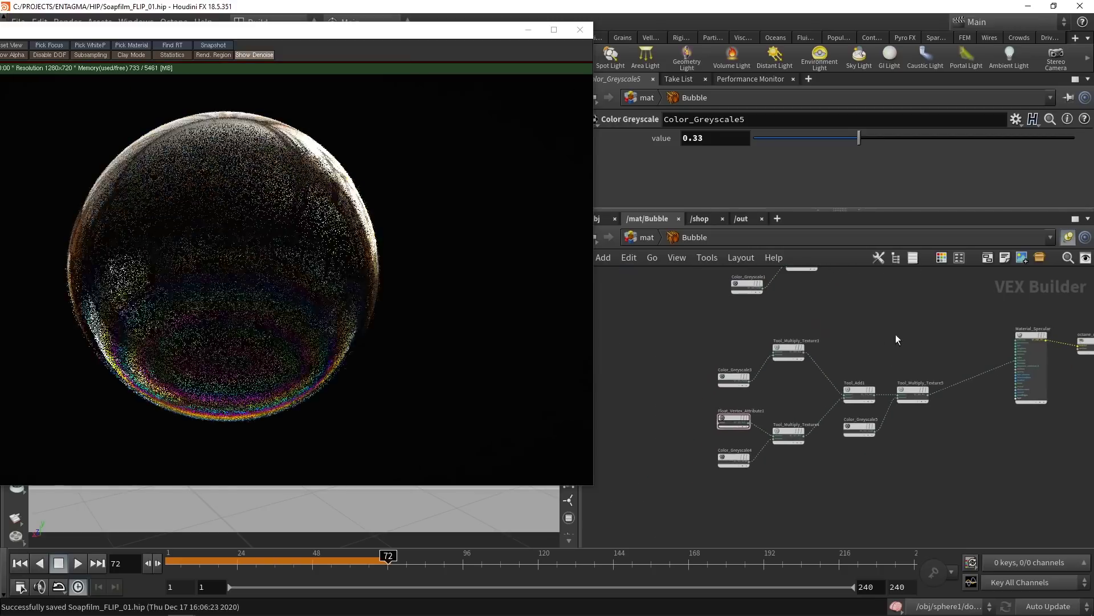
drag(896, 340, 707, 478)
drag(787, 349, 789, 428)
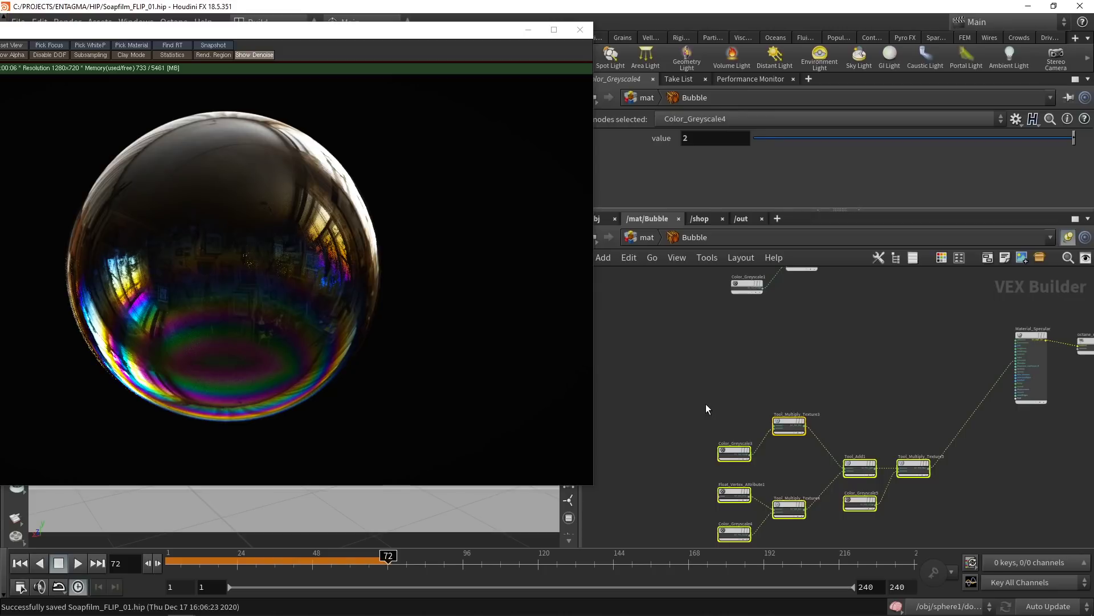
Step: Add a Tool Multiply Texture node and wire it into the first texture input of Tool_Multiply_Texture3
click(667, 365)
key(Tab)
text(mul)
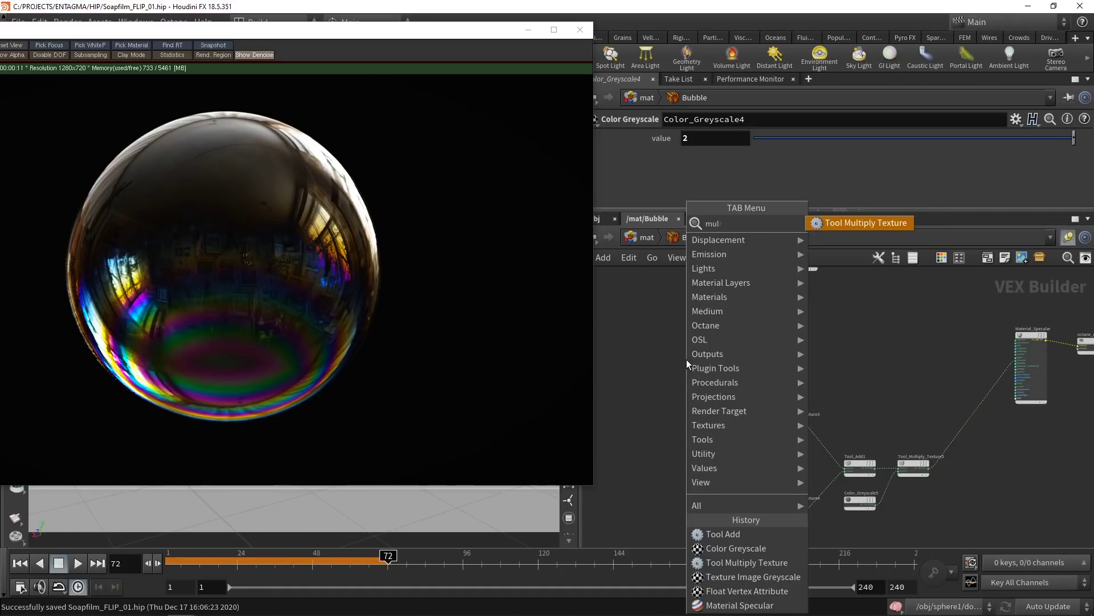
key(Return)
click(686, 362)
drag(777, 429, 735, 403)
scroll(667, 385, up, 1)
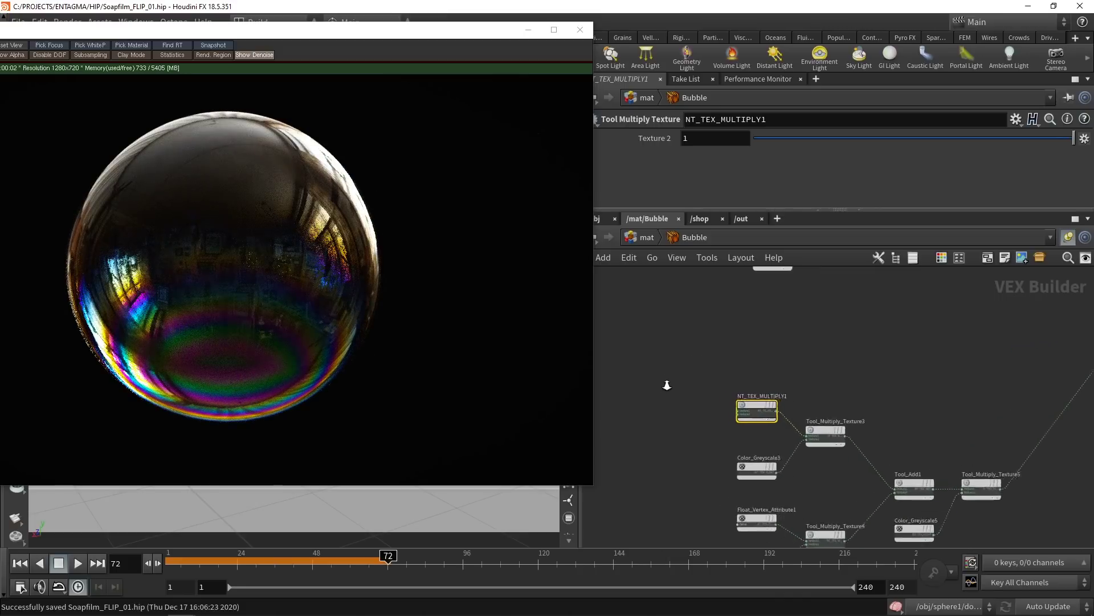
Step: Add a Procedural Noise node ahead of NT_TEX_MULTIPLY1
middle_drag(667, 385, 713, 360)
key(Tab)
text(noise)
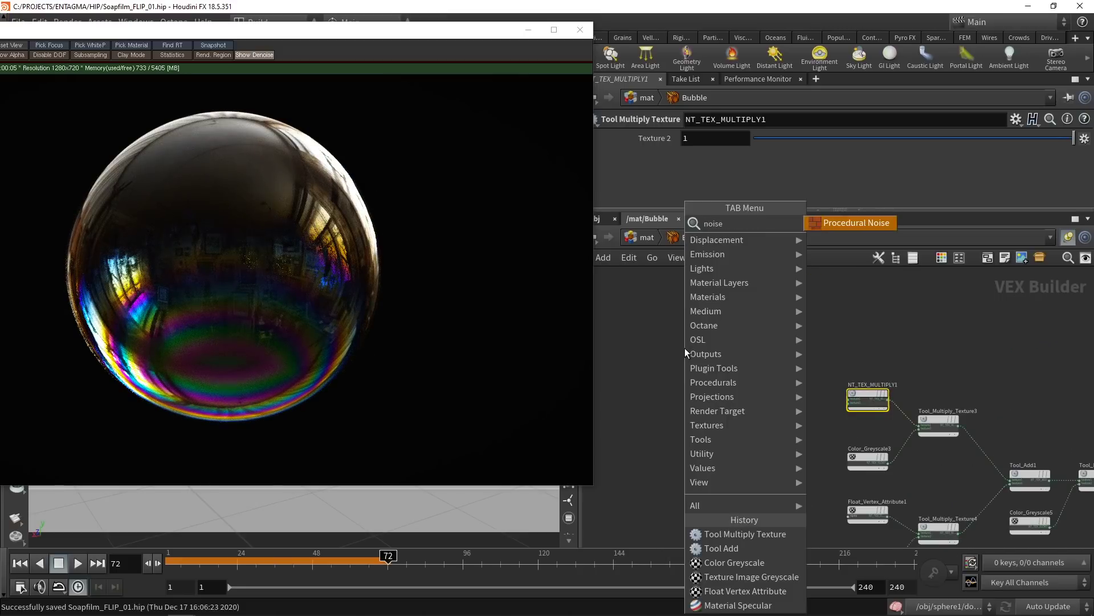
key(Return)
click(729, 350)
scroll(706, 413, up, 1)
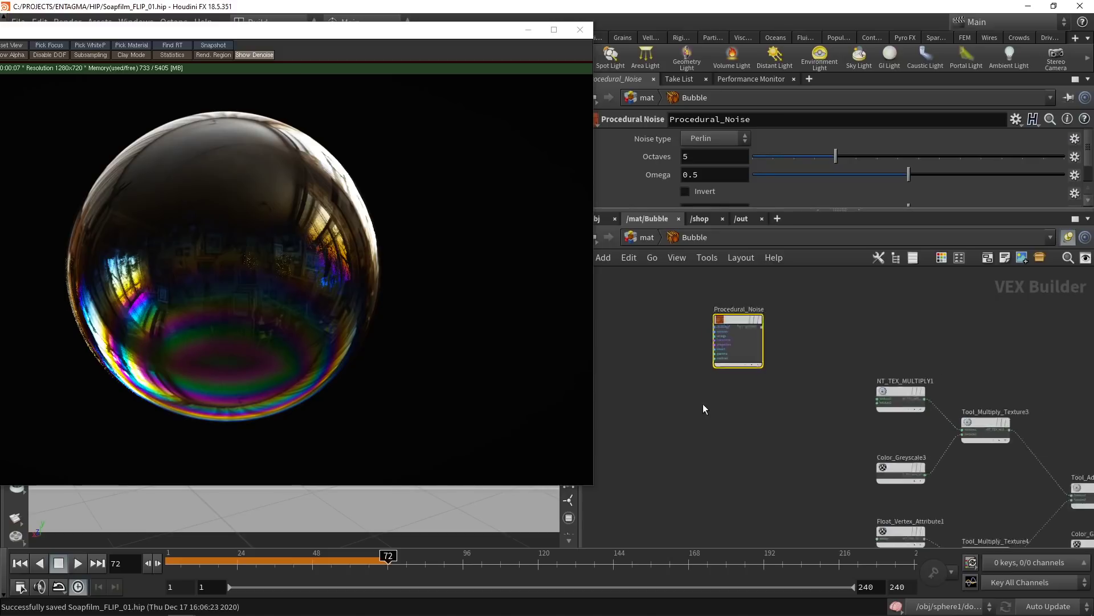
scroll(703, 404, up, 1)
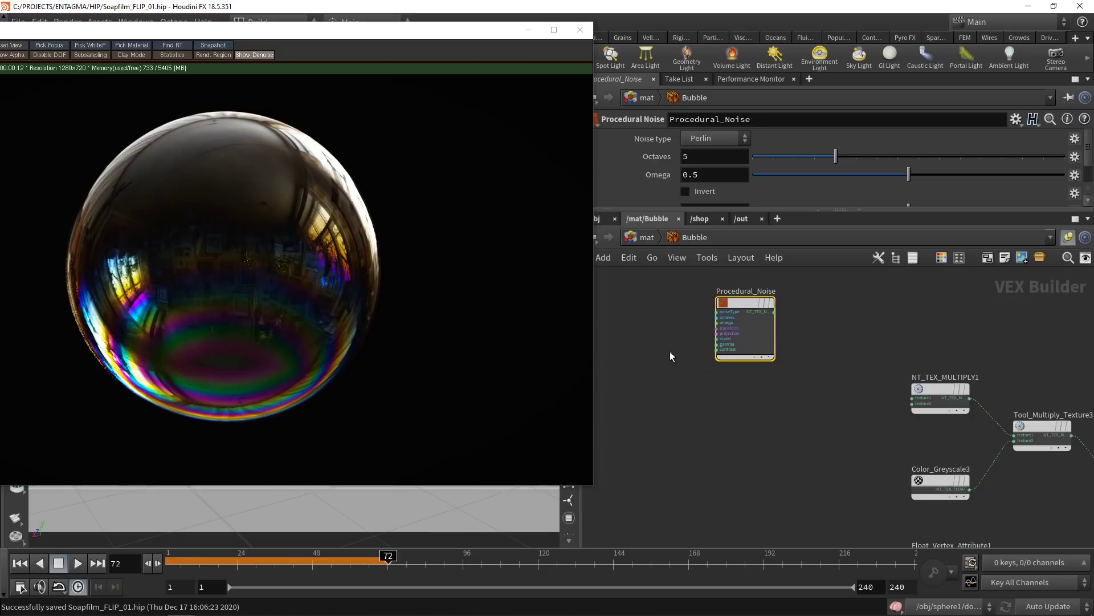
Step: Add a Projection UVW node wired into the projection input of Procedural_Noise
key(Tab)
text(project)
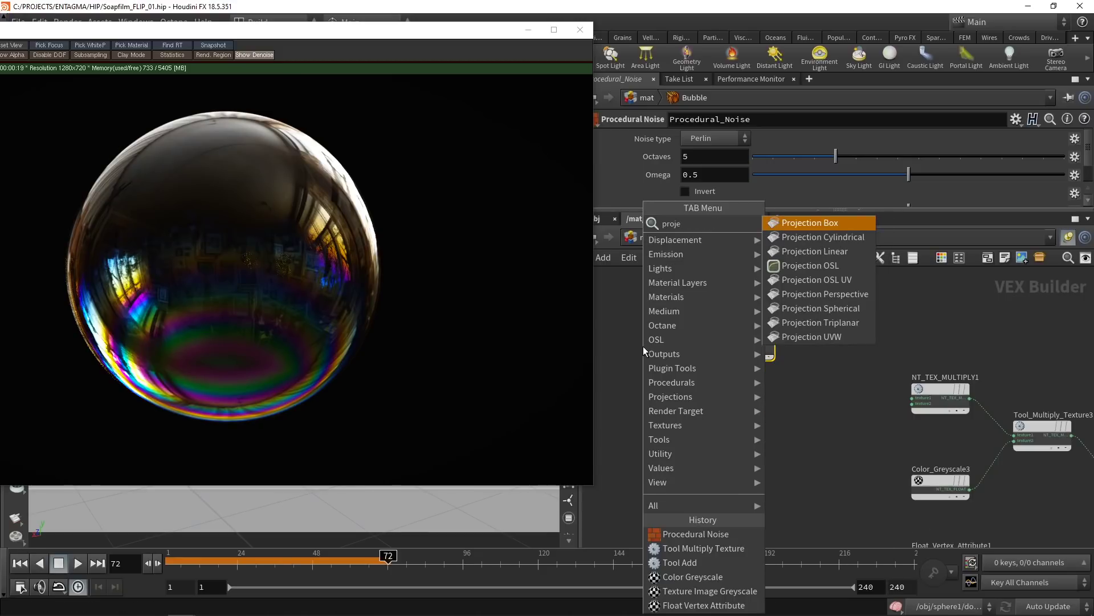
click(794, 337)
click(635, 342)
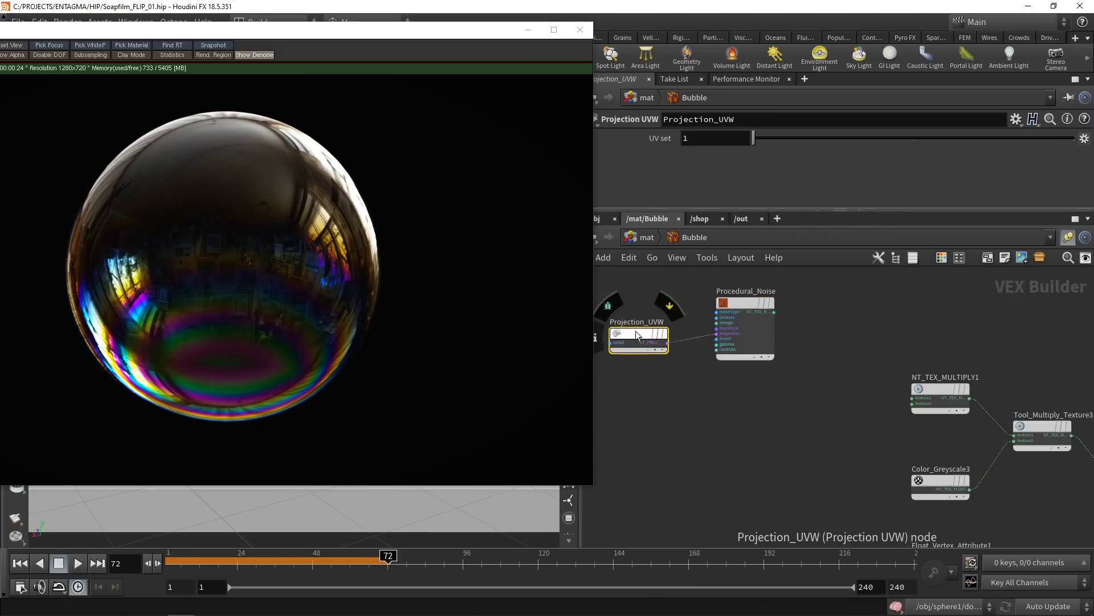
middle_drag(709, 390, 725, 439)
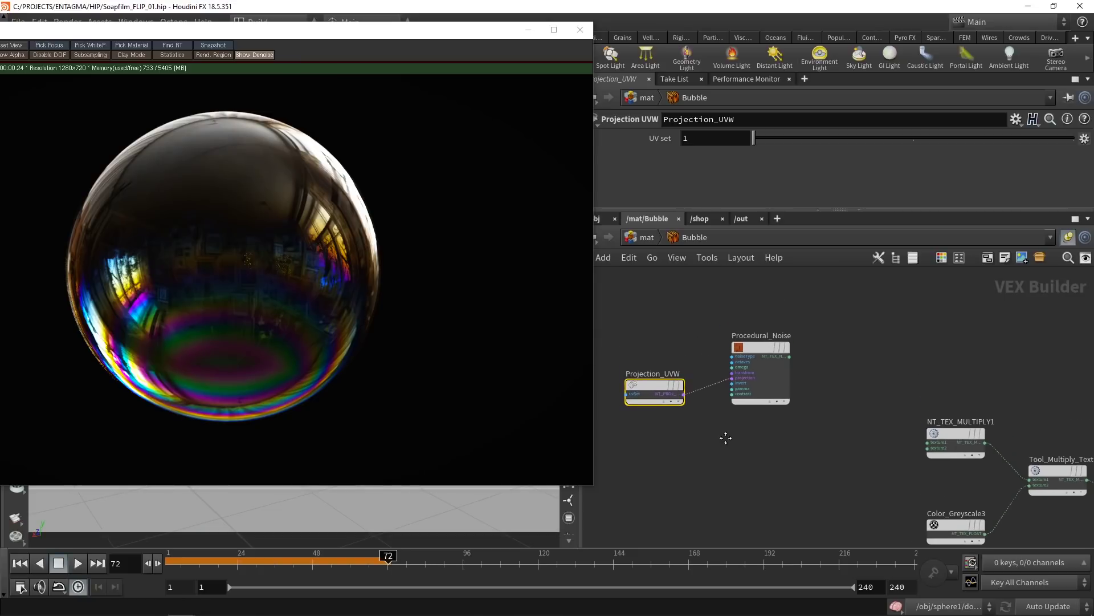
Step: Add a Transform 3D node, wire it into Procedural_Noise's transform input and align it above Projection_UVW
key(Tab)
text(transform)
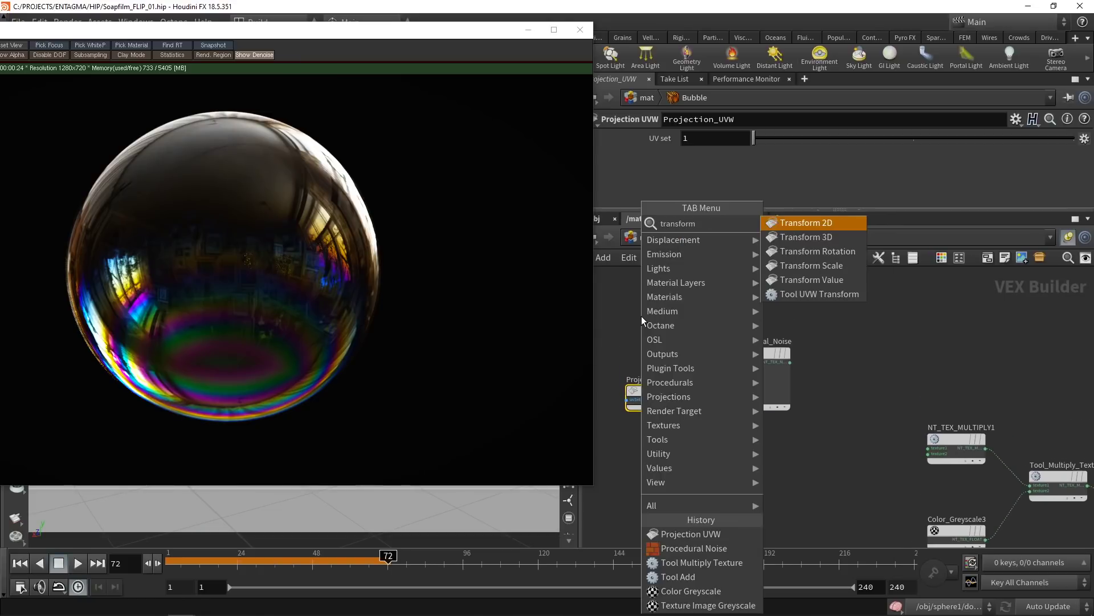
key(Return)
click(641, 316)
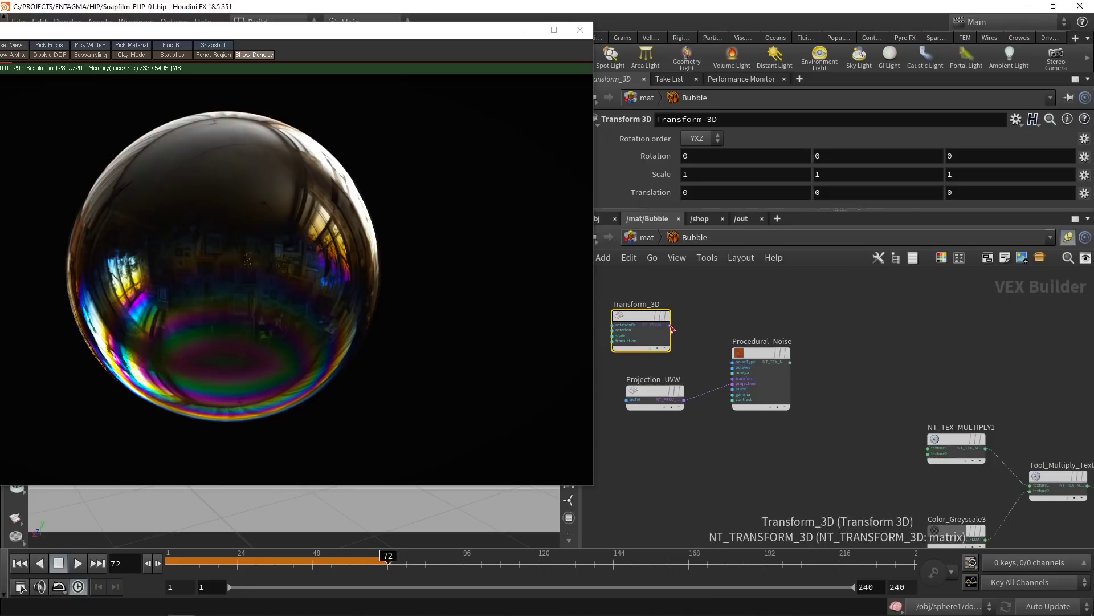
click(671, 328)
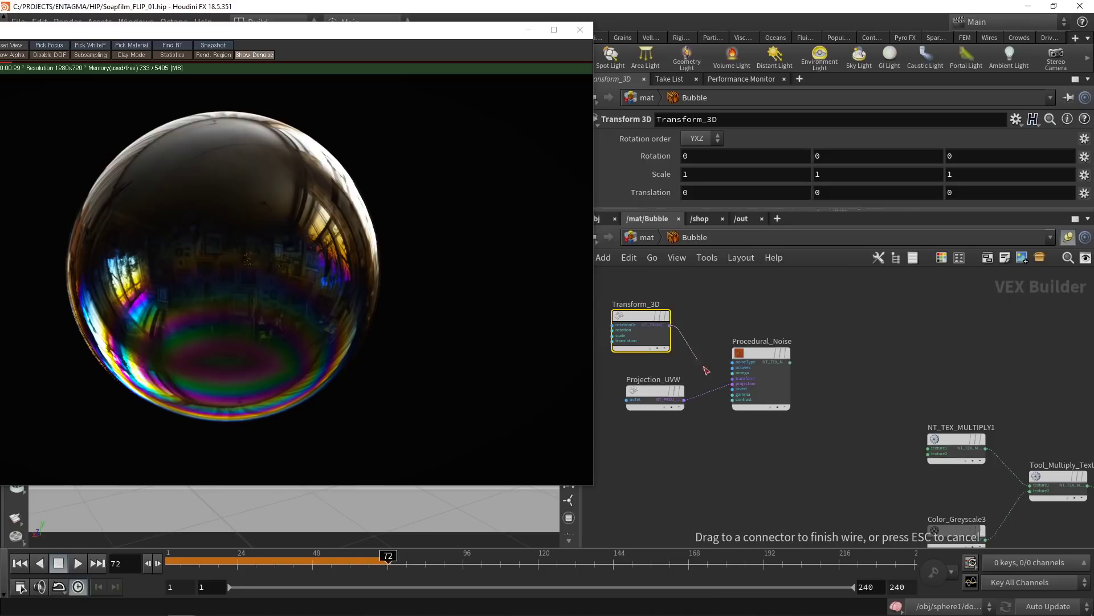
click(733, 378)
drag(647, 323, 661, 335)
Step: Set Transform_3D's scale to 0.25 on all three axes
click(708, 175)
text(.25)
key(Tab)
text(.25)
key(Tab)
text(.25)
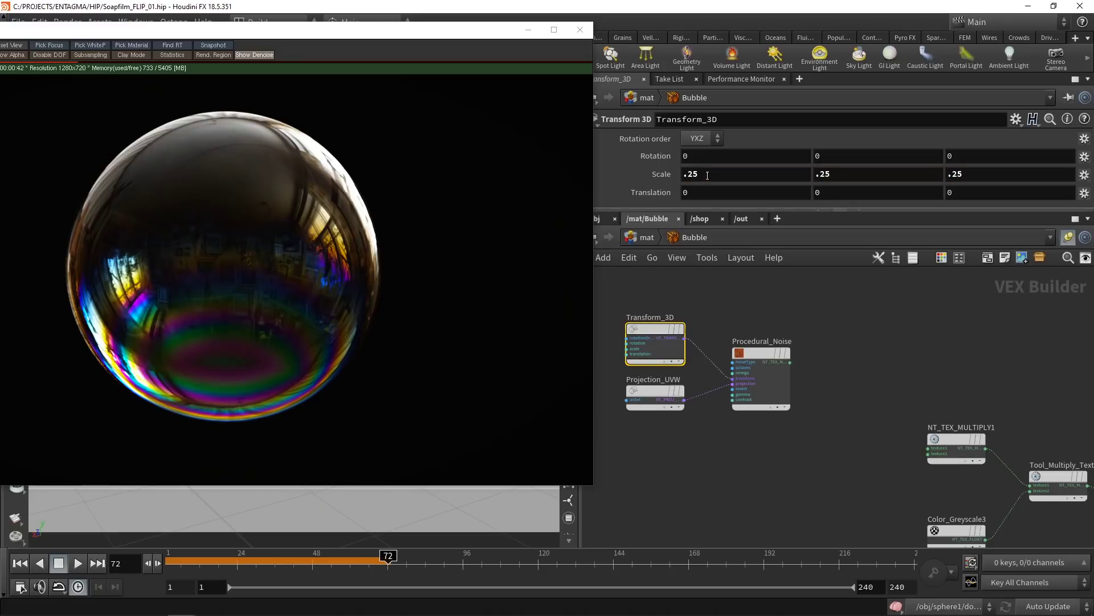
Step: Enlarge the parameter area and set Procedural_Noise's noise type to Circular
click(771, 387)
drag(801, 212, 801, 292)
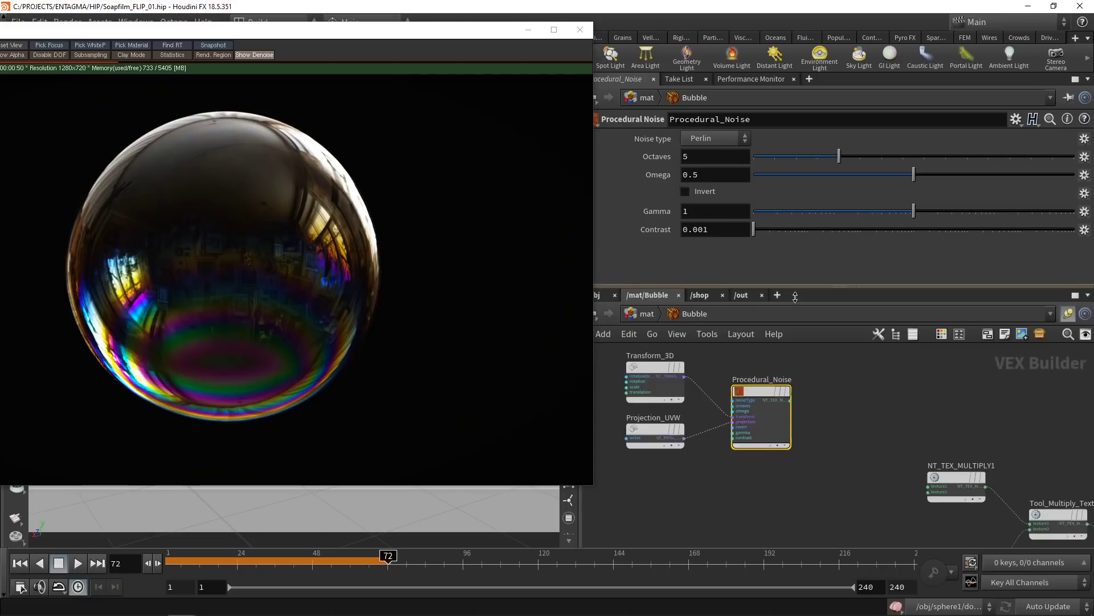
click(733, 138)
click(727, 183)
Step: Duplicate the Transform_3D, Projection_UVW and Procedural_Noise nodes below the originals
drag(826, 497, 661, 376)
scroll(689, 445, down, 3)
key(ctrl+c)
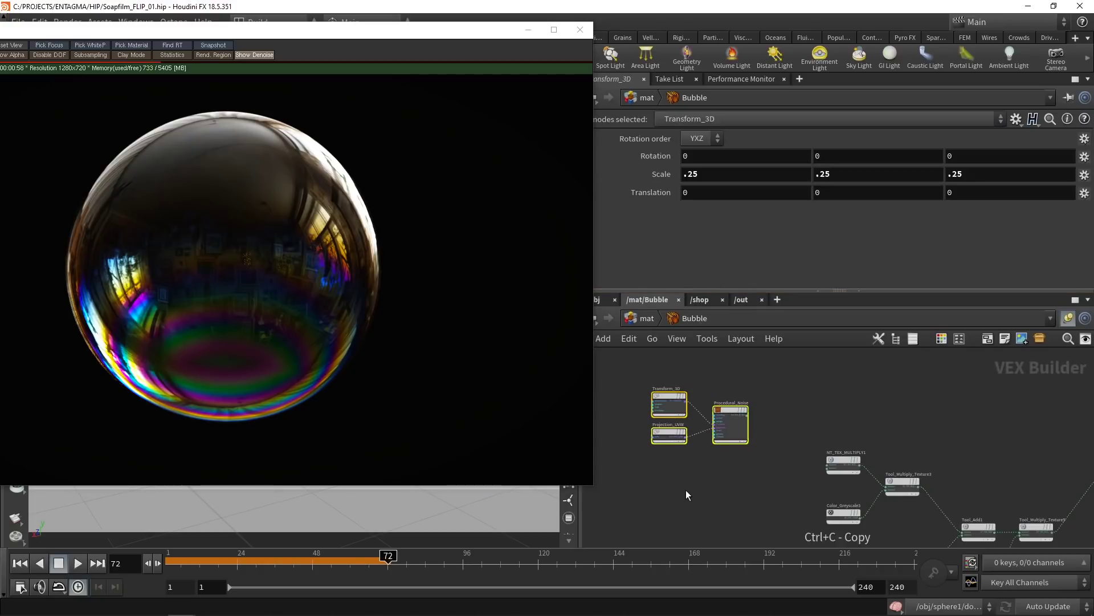
key(ctrl+v)
Step: Set Transform_3D1's scale to 3 on all three axes
click(669, 478)
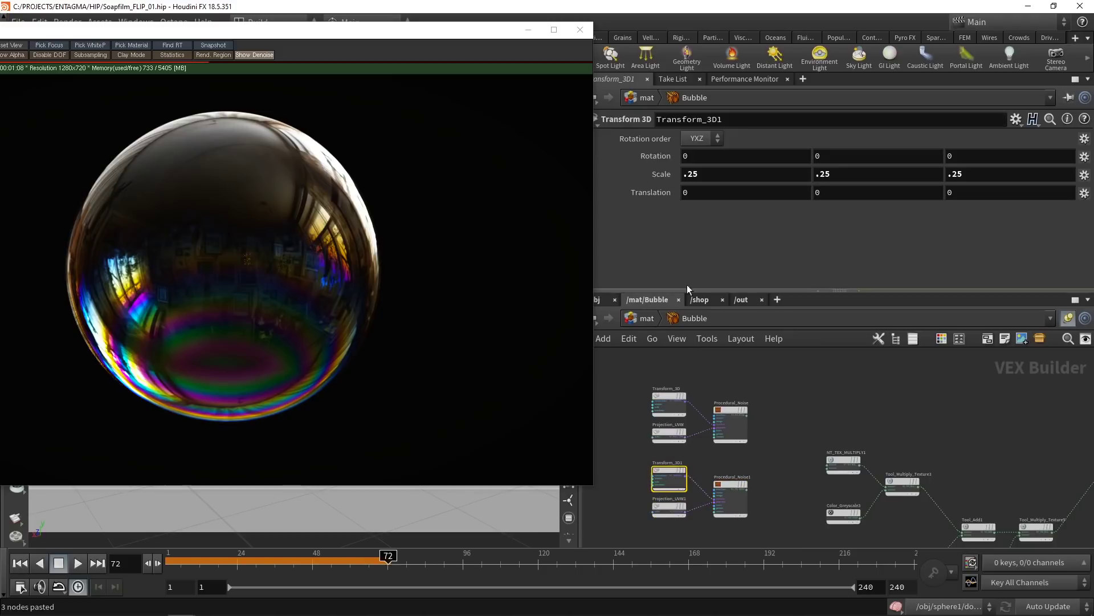
click(711, 174)
text(3)
key(Tab)
text(3)
key(Tab)
text(3)
key(Return)
Step: Set Procedural_Noise1's noise type to Perlin and wire both noises into the two inputs of NT_TEX_MULTIPLY1
scroll(767, 502, up, 2)
click(717, 495)
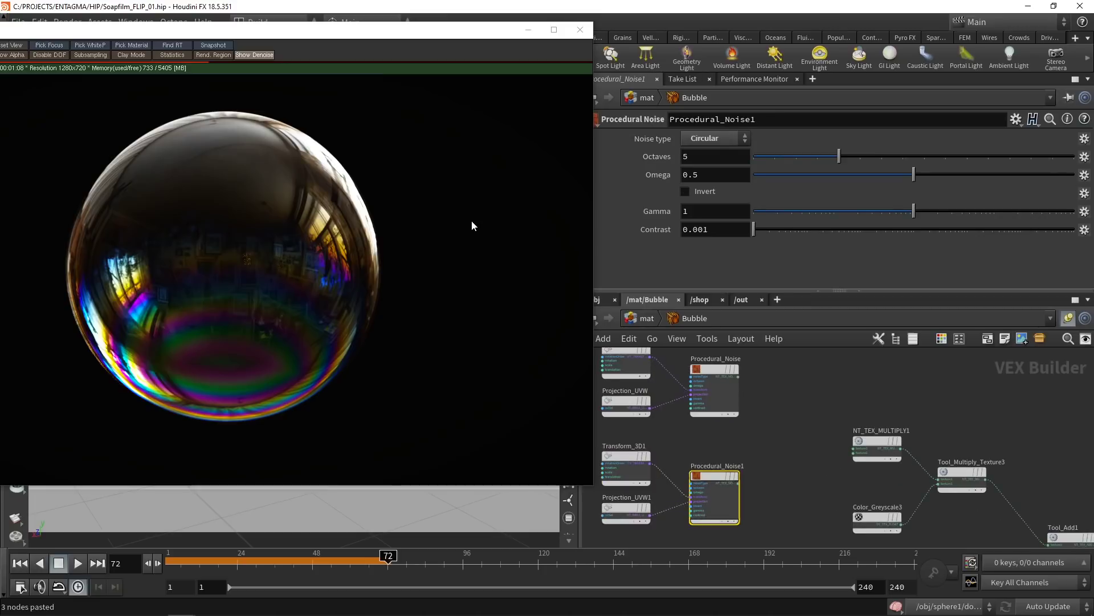
click(718, 142)
click(716, 159)
drag(739, 377, 854, 454)
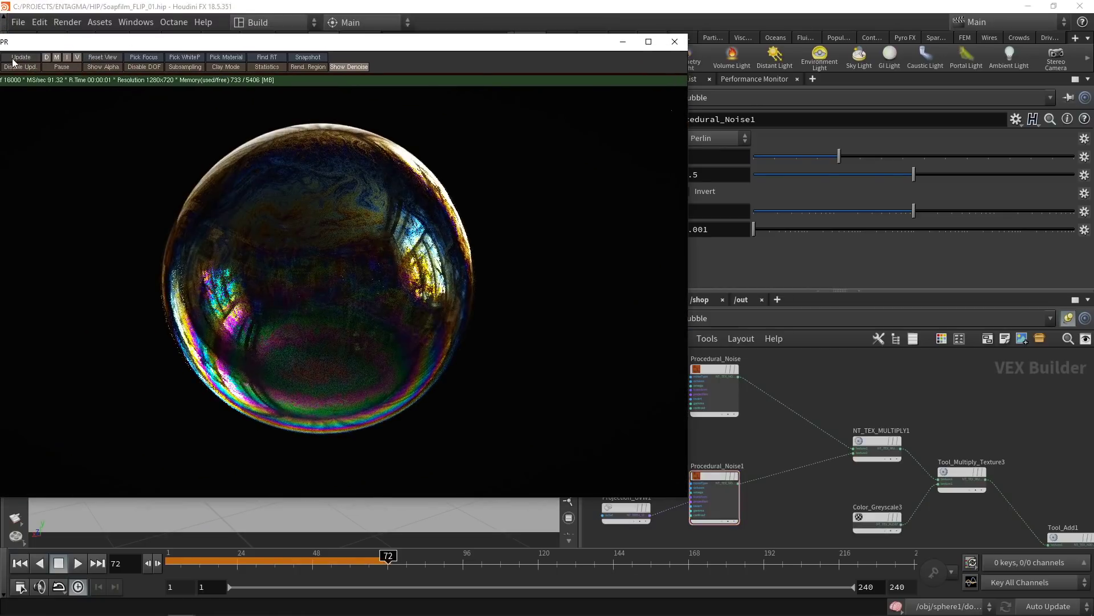
click(40, 60)
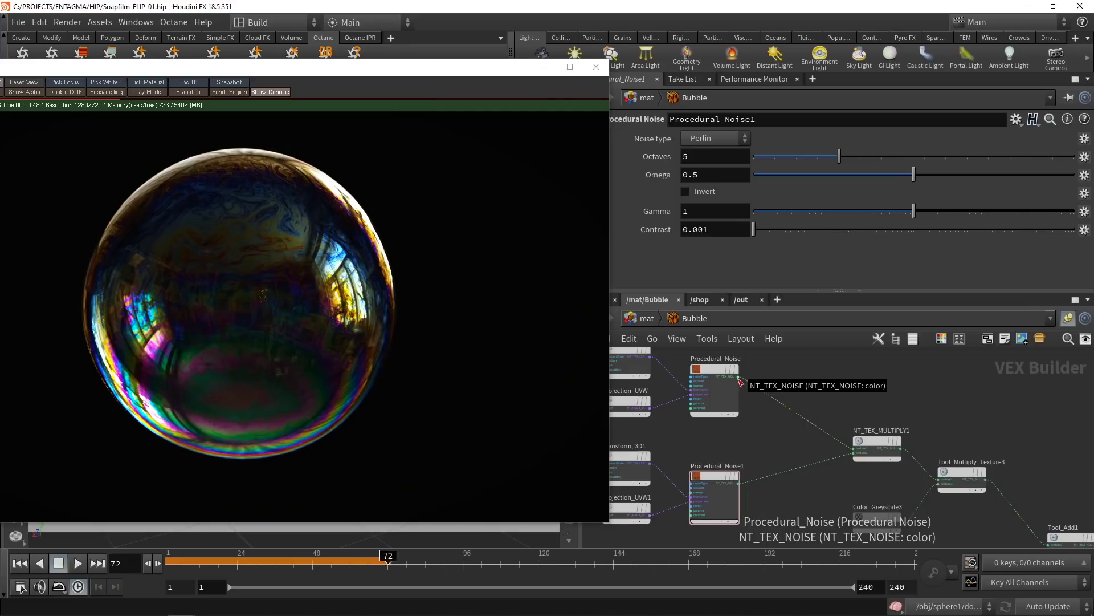
Step: Insert a Tool Gradient between Procedural_Noise and NT_TEX_MULTIPLY1, and reload the Octane IPR render
middle_drag(775, 367, 775, 404)
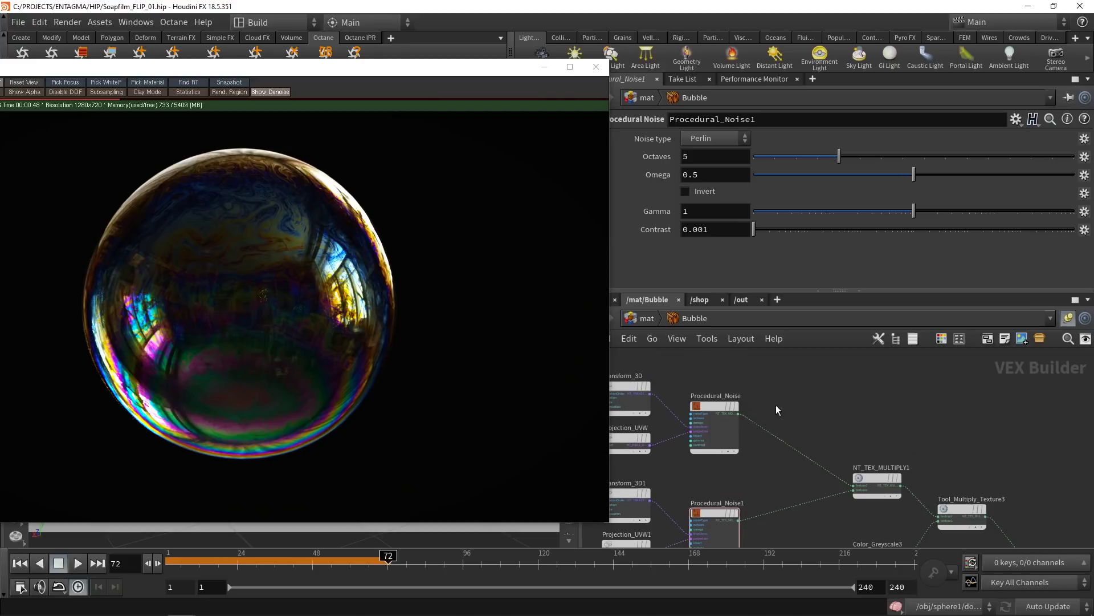
key(Tab)
text(grad)
key(Return)
click(778, 388)
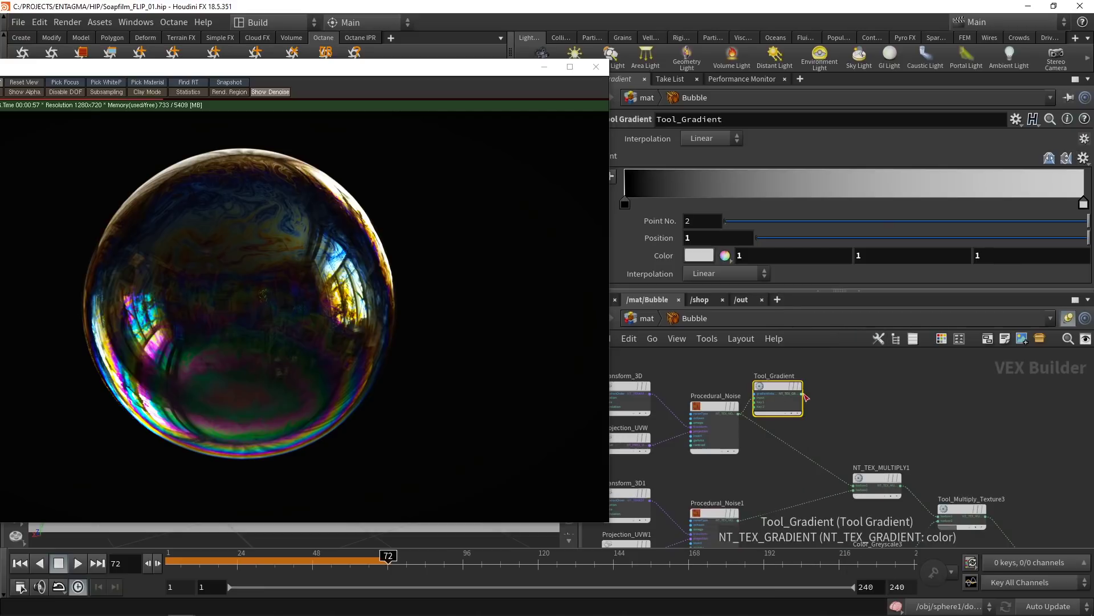
drag(785, 400, 793, 412)
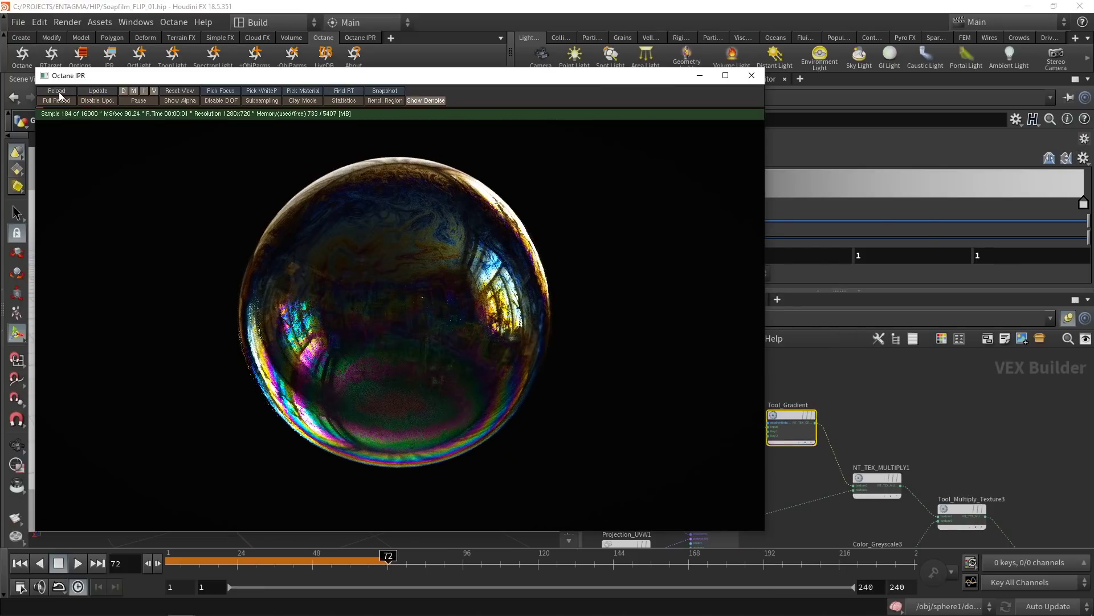
click(59, 93)
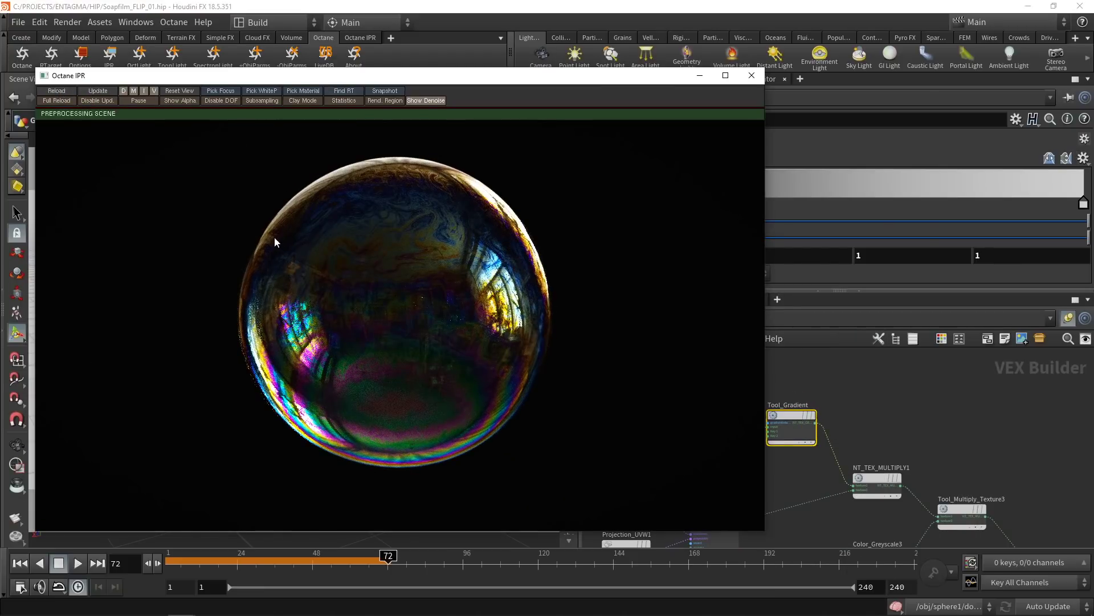
drag(535, 76, 311, 60)
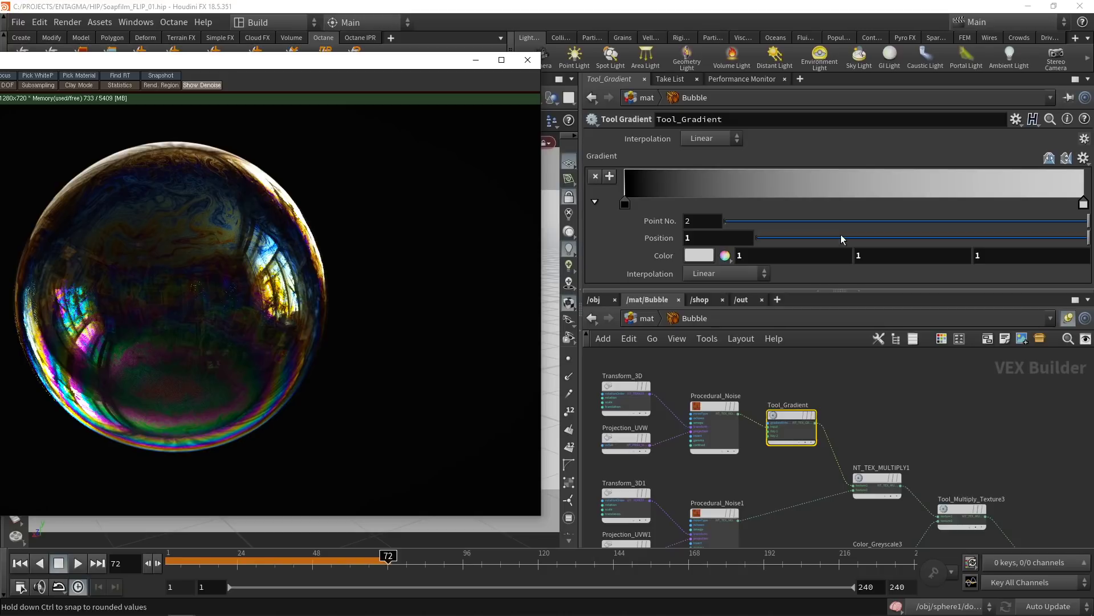
Step: Take a snapshot of the IPR render and disable OpenColorIO for it in MPlay
click(155, 78)
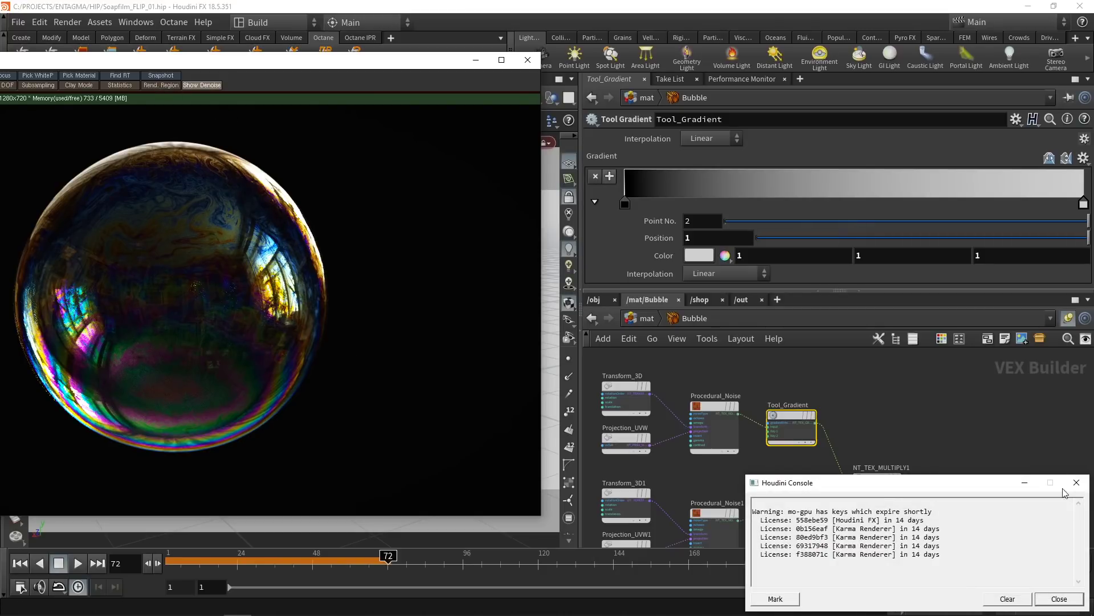
click(1076, 483)
click(468, 447)
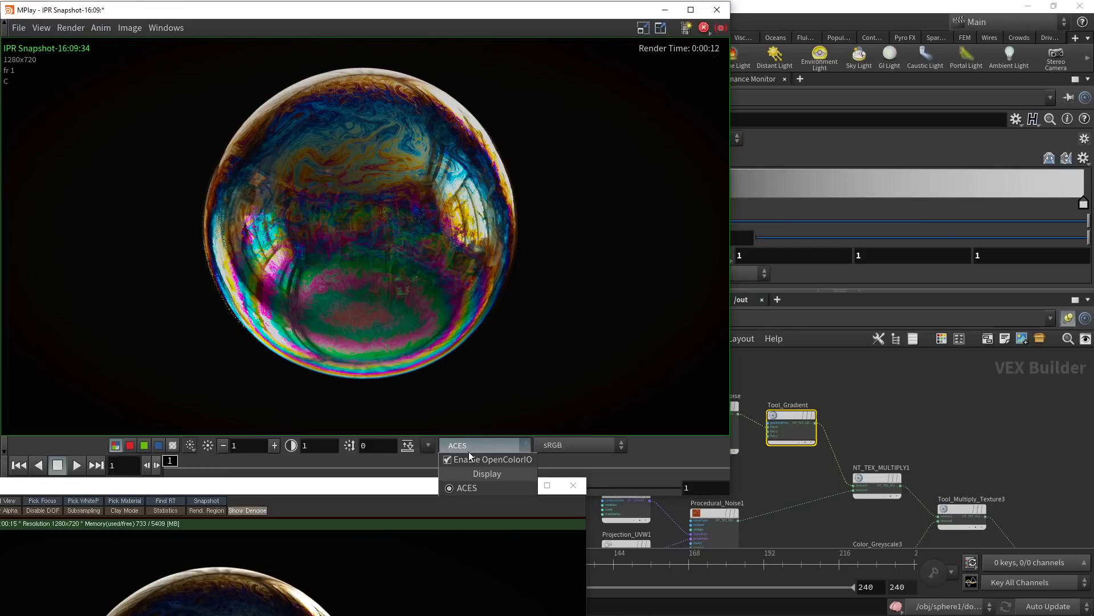
click(469, 457)
drag(426, 492, 383, 93)
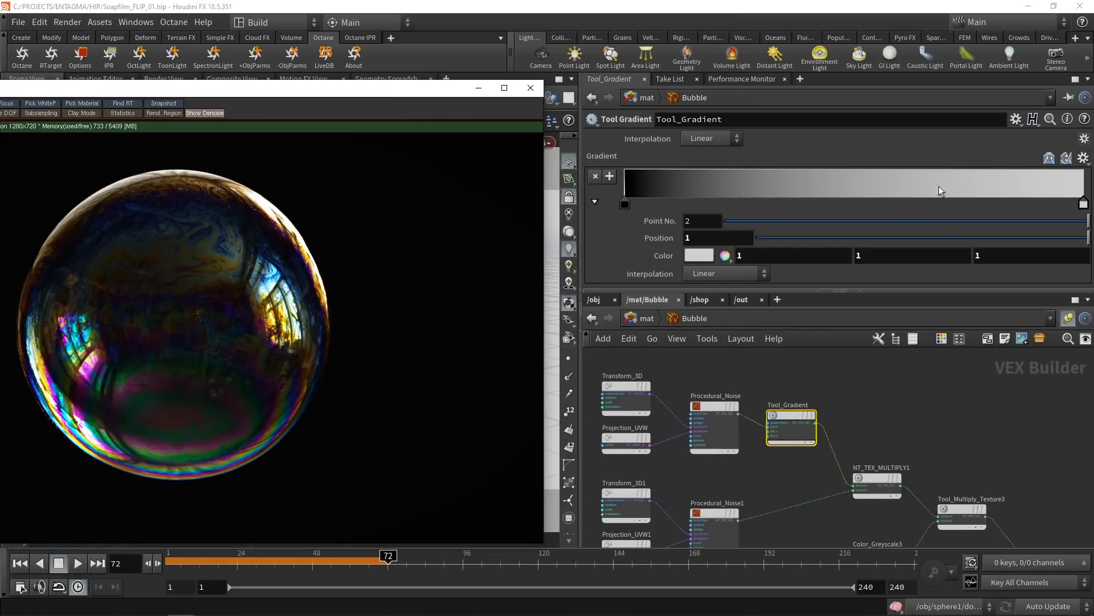
Step: Add three stops to Tool_Gradient at its midpoint and at positions 0.25 and 0.75
click(863, 186)
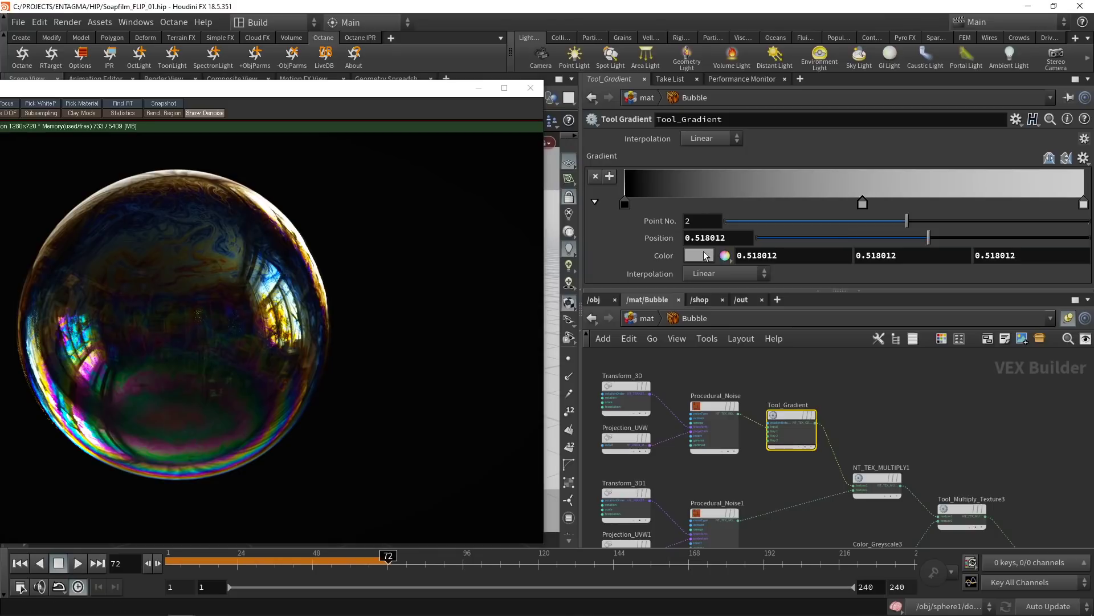
drag(913, 238, 812, 244)
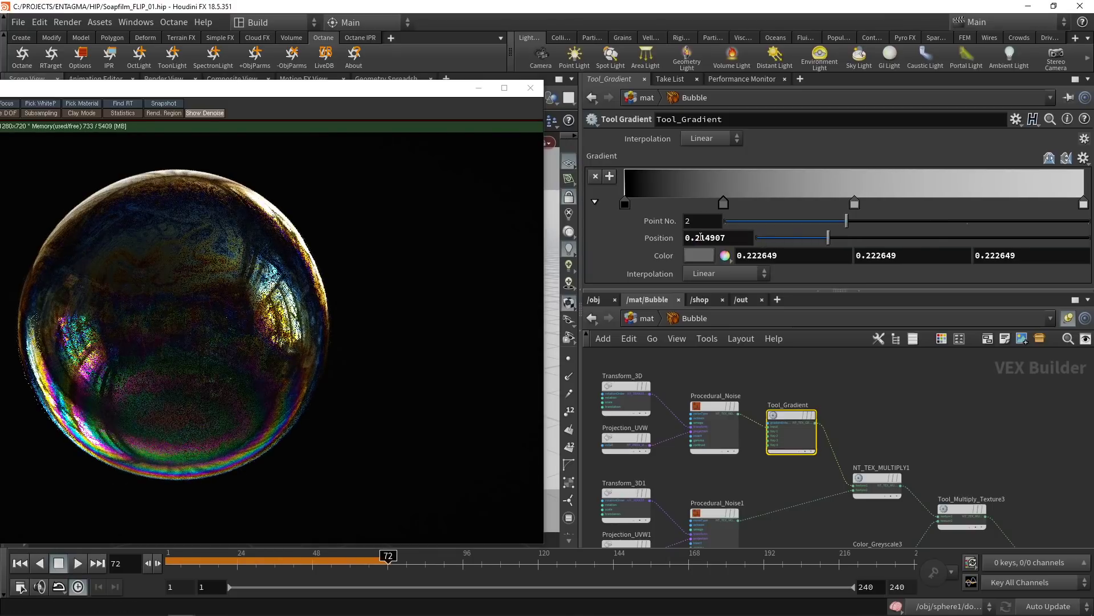
click(976, 203)
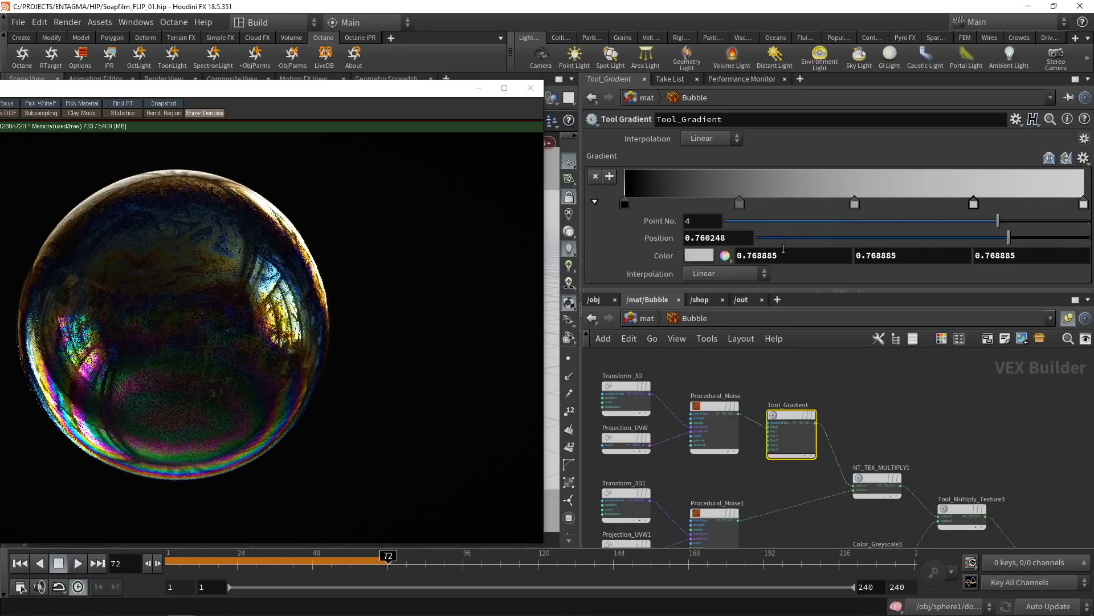
double_click(700, 238)
text(0.75)
key(Return)
Step: Set the brightness value of Tool_Gradient's middle stop to 0.2 and of its end stop to 0
click(854, 203)
click(697, 254)
double_click(659, 245)
text(0.2)
key(Return)
click(1084, 203)
click(698, 255)
double_click(660, 245)
text(0)
key(Return)
Step: Make Tool_Gradient's stops at positions 0.25 and 0.75 pure white
click(739, 203)
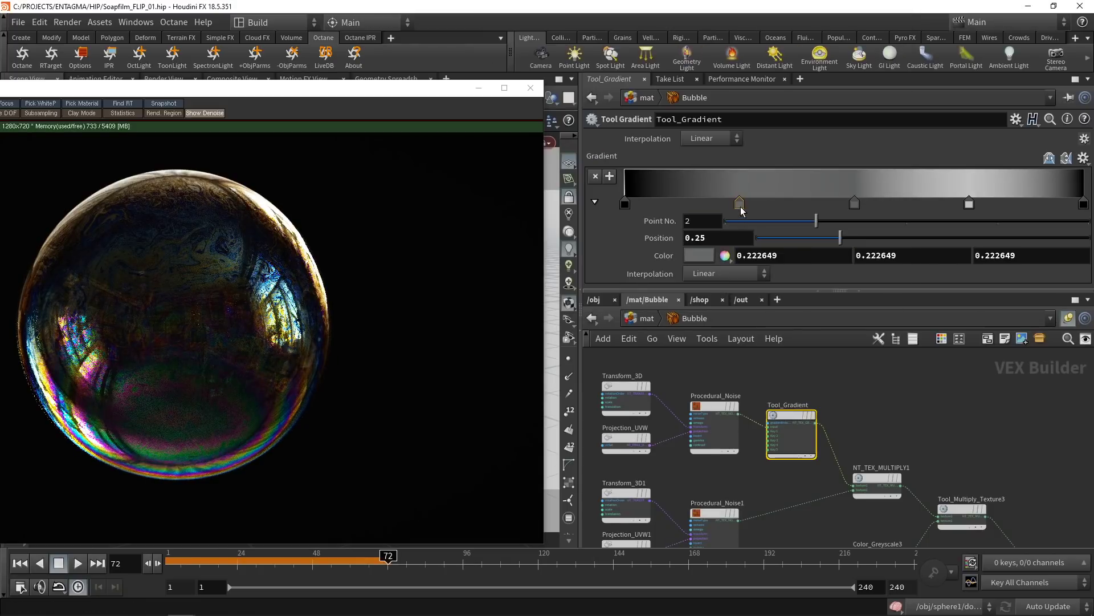
click(699, 255)
click(884, 124)
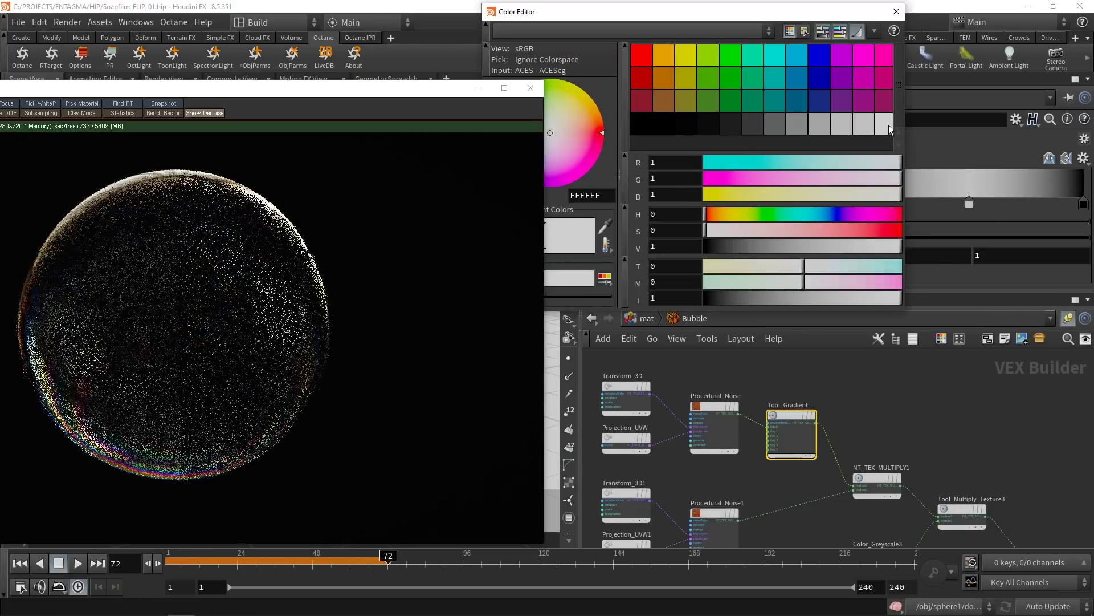
click(897, 11)
click(970, 202)
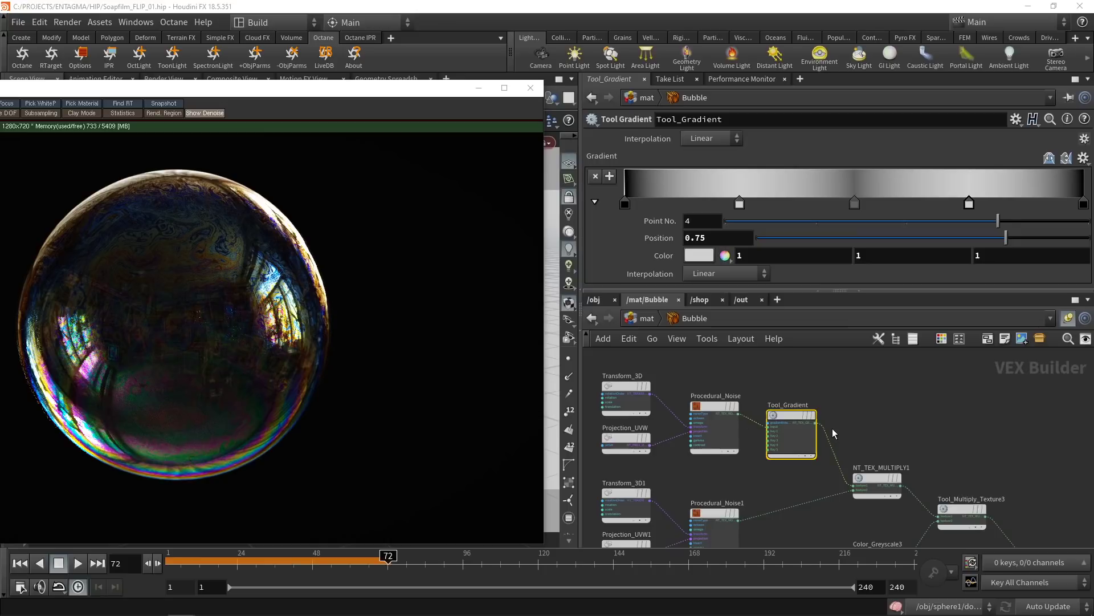
Step: Reload the Octane IPR render, compare its snapshot with the earlier one in MPlay, and close MPlay
drag(367, 96, 570, 96)
click(49, 113)
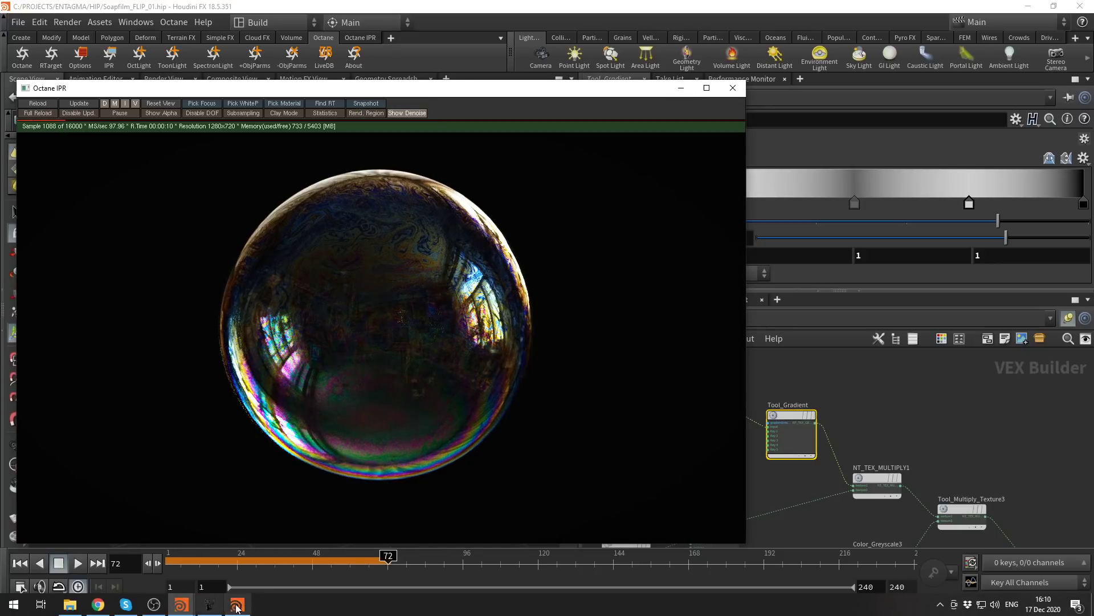
mouse_move(447, 460)
mouse_down()
mouse_move(165, 463)
mouse_move(390, 463)
mouse_move(373, 479)
mouse_move(187, 485)
mouse_move(513, 502)
mouse_move(232, 500)
mouse_move(463, 504)
mouse_move(171, 490)
mouse_move(456, 491)
mouse_move(132, 461)
mouse_up()
mouse_move(388, 468)
mouse_down()
mouse_move(436, 467)
mouse_move(126, 478)
mouse_up()
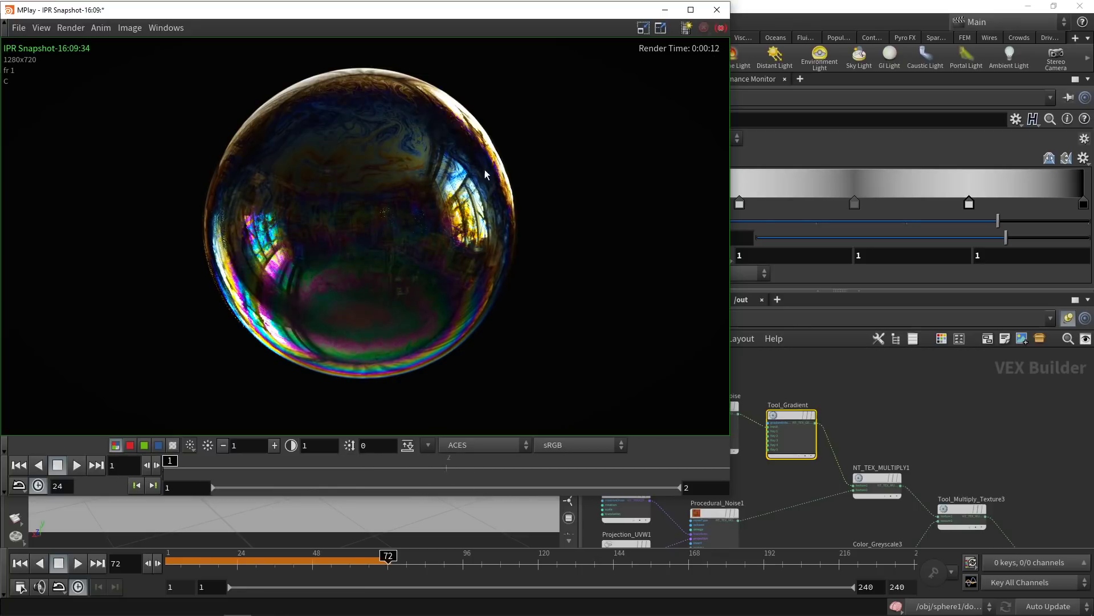
click(717, 10)
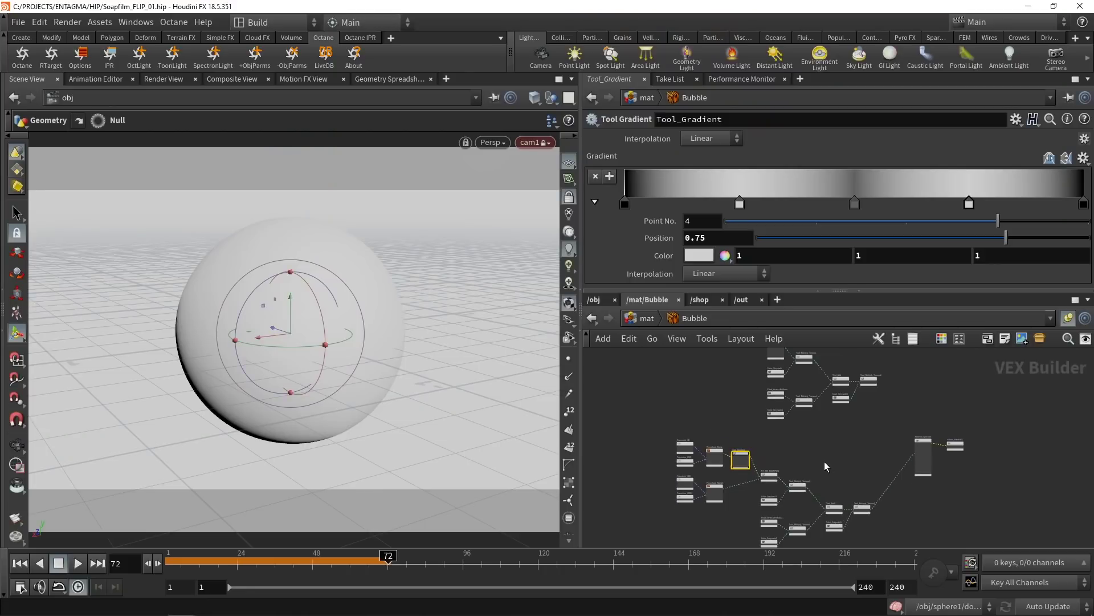